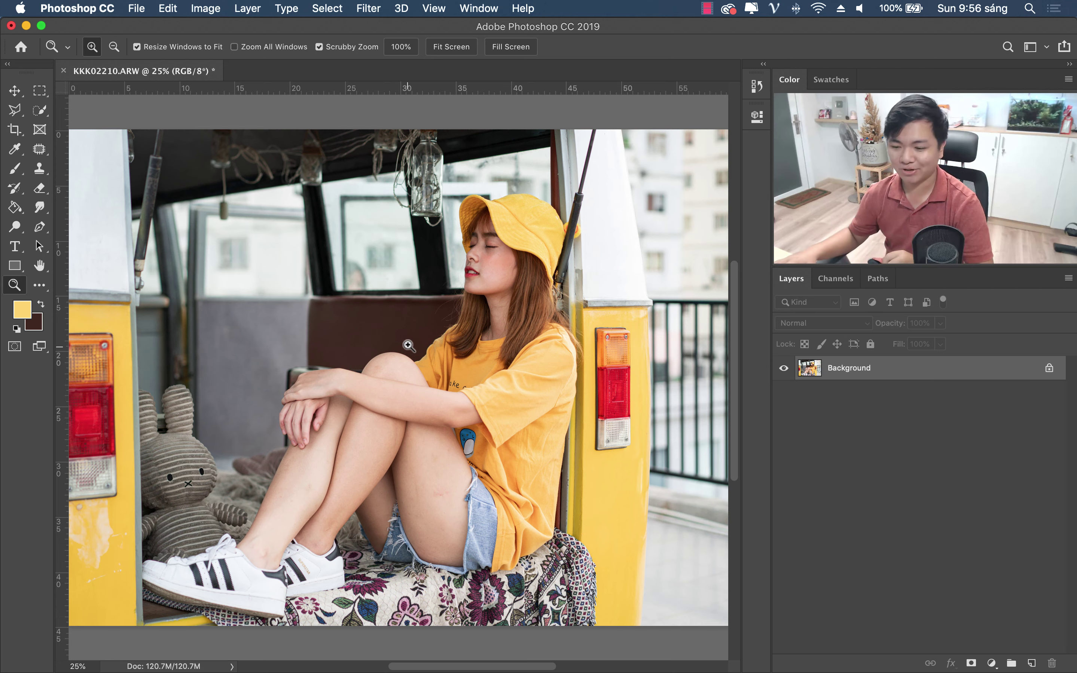
Step: Add an empty Layer 1 above the Background photo via Layer > New > Layer
drag(451, 338, 409, 330)
key(super+r)
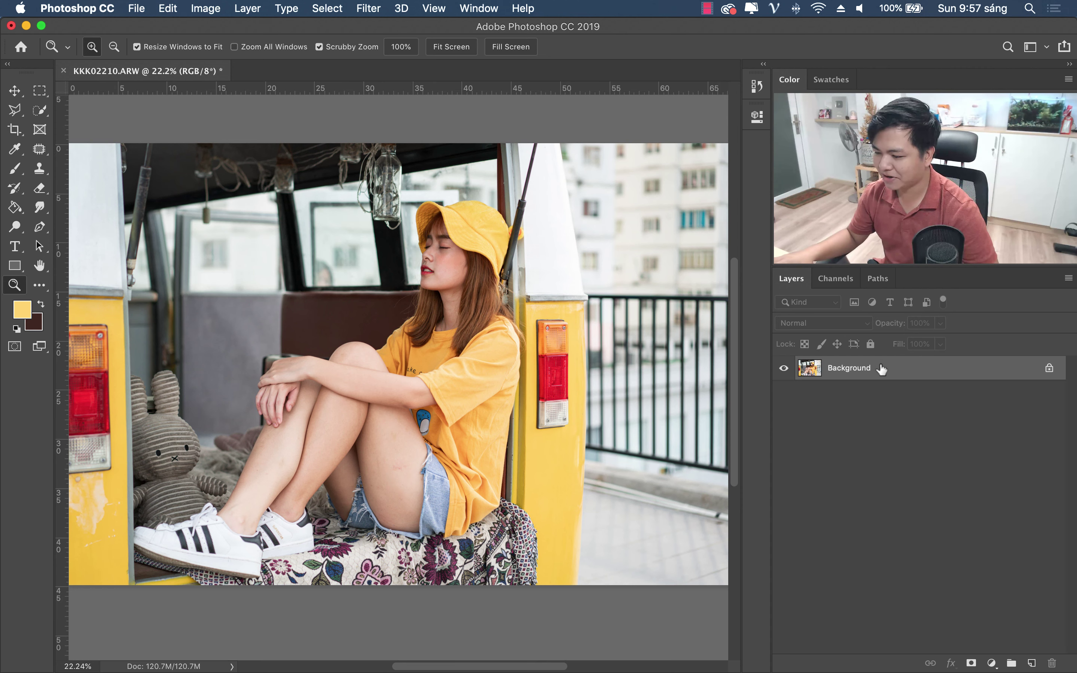
click(248, 8)
mouse_move(320, 26)
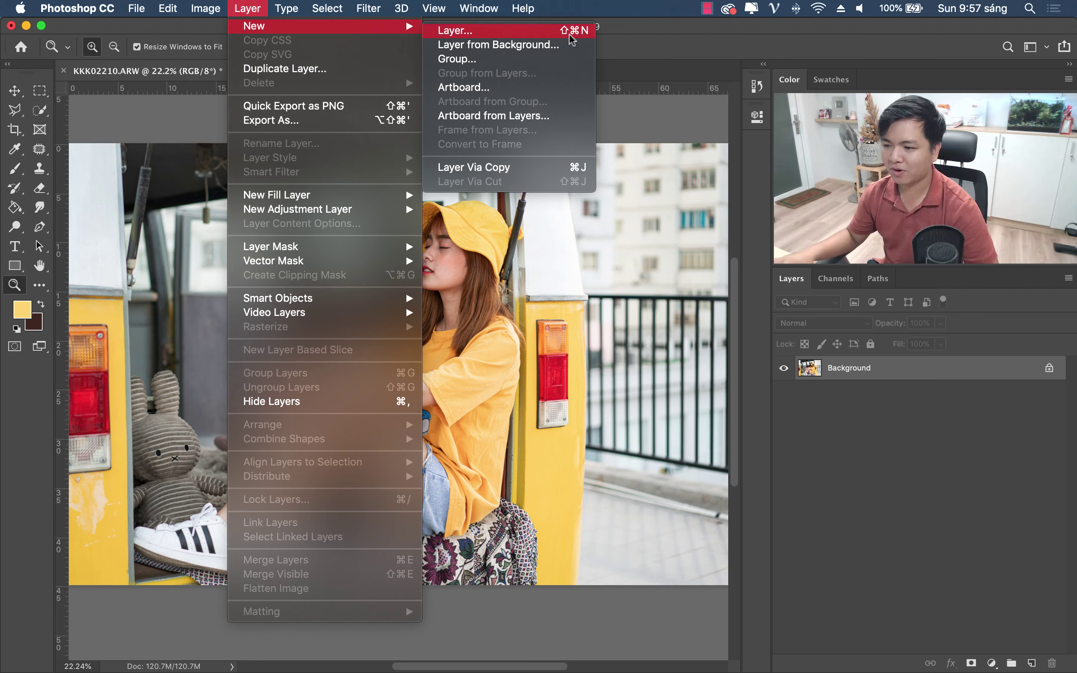
click(573, 32)
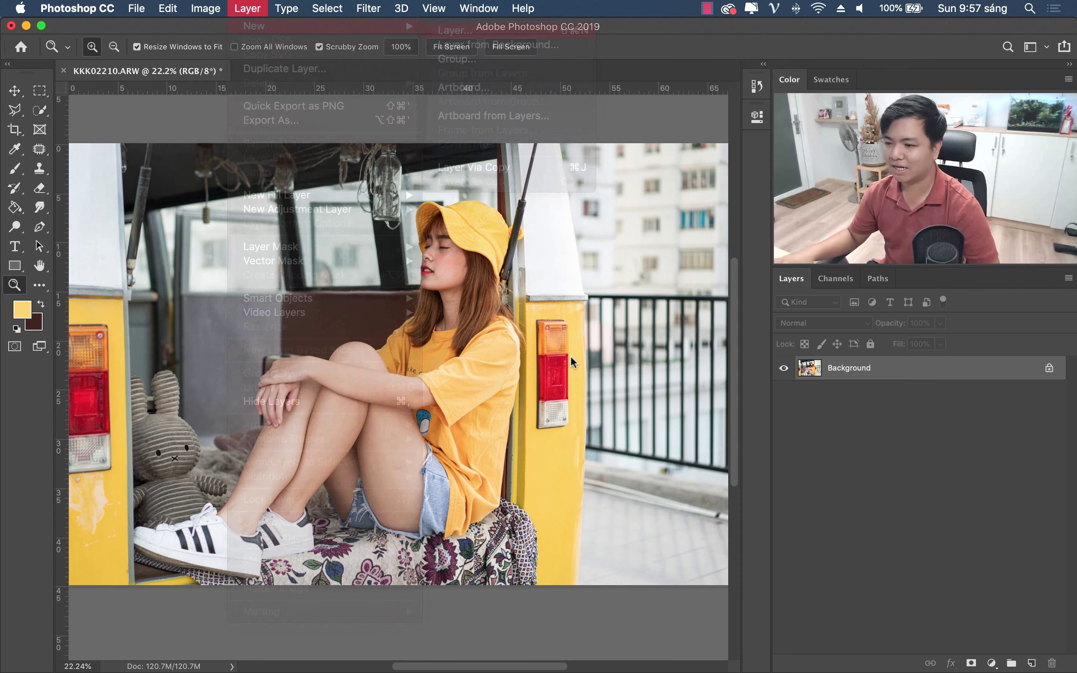
click(492, 299)
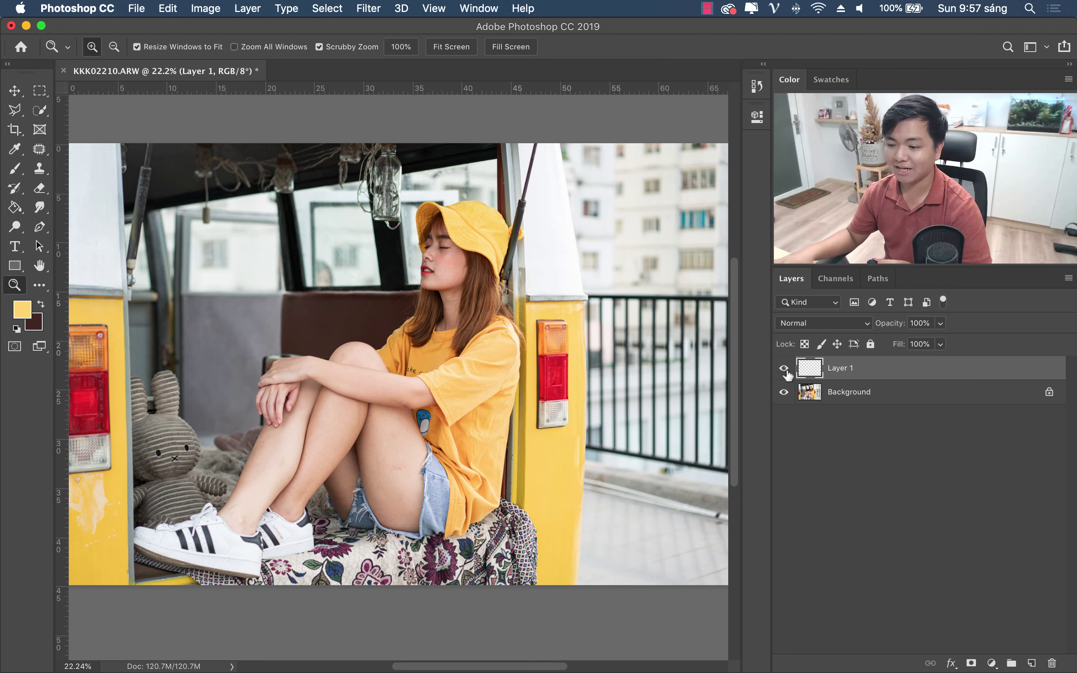
Step: Choose the Brush, set the foreground colour to bright red, and paint a large red curve
click(14, 168)
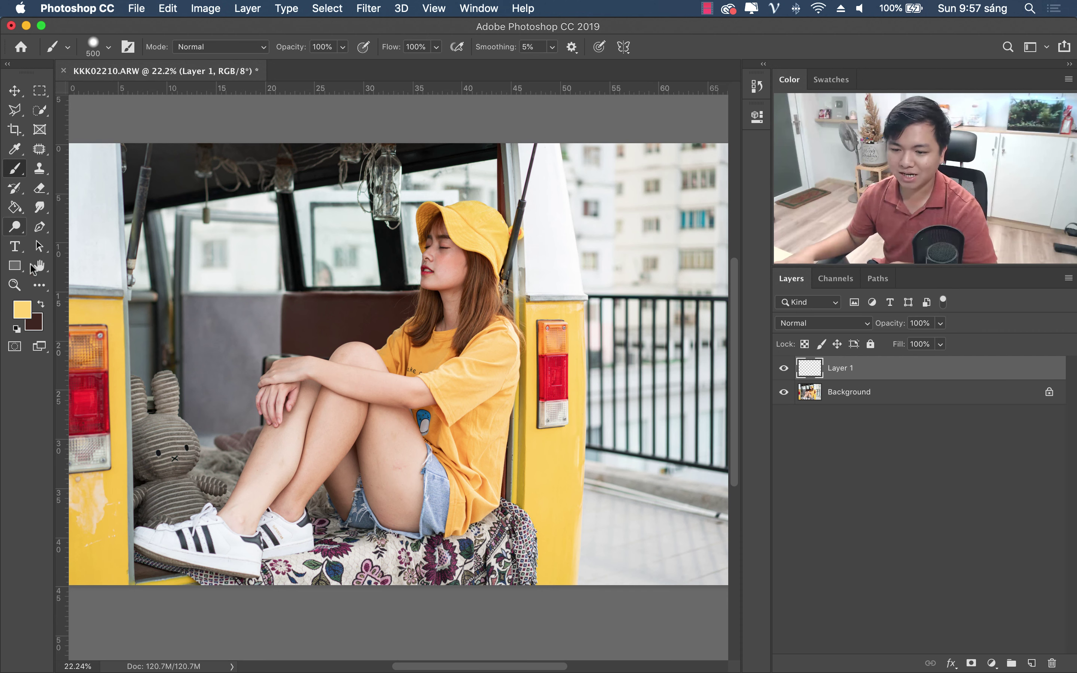
click(23, 308)
click(936, 263)
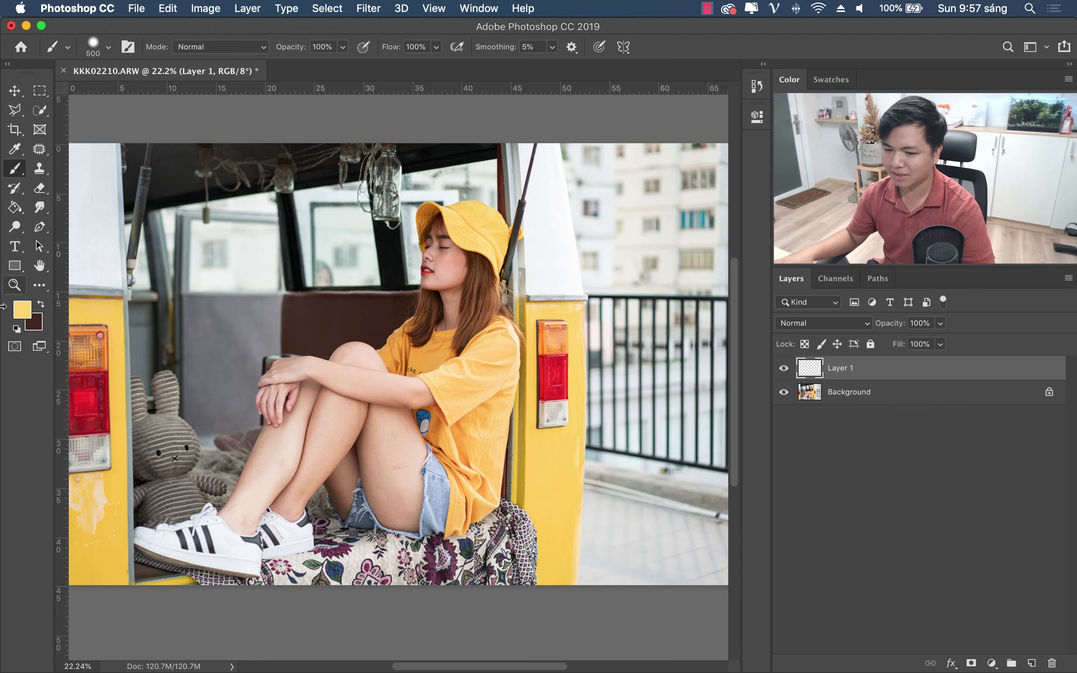
click(23, 309)
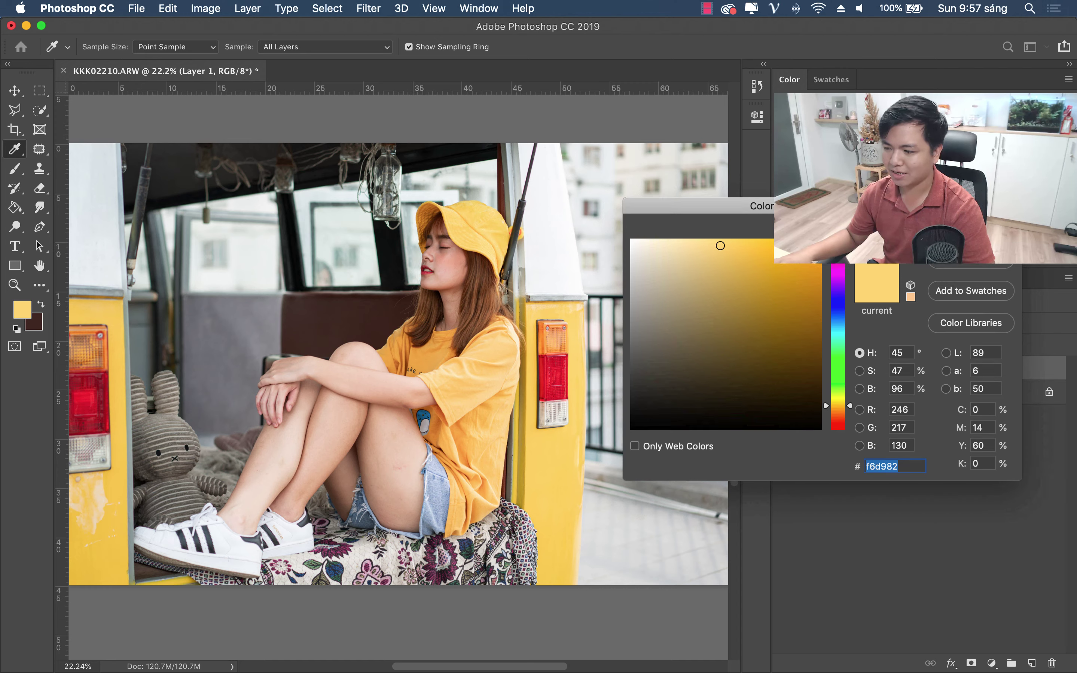
drag(861, 210, 500, 209)
click(493, 244)
drag(425, 265, 440, 255)
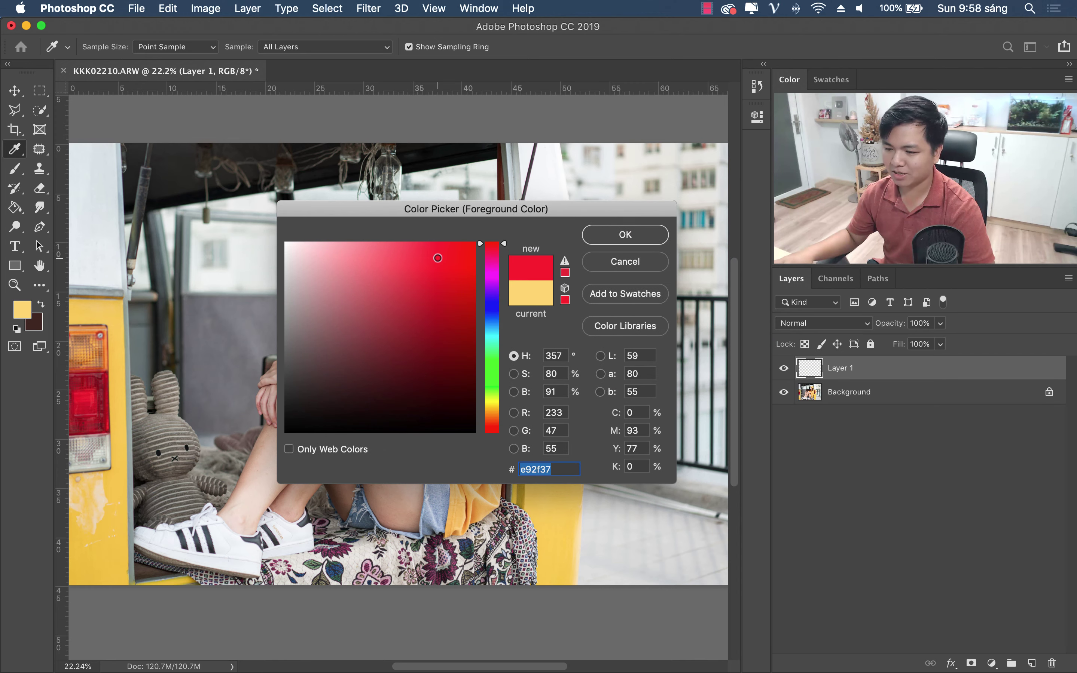
click(623, 235)
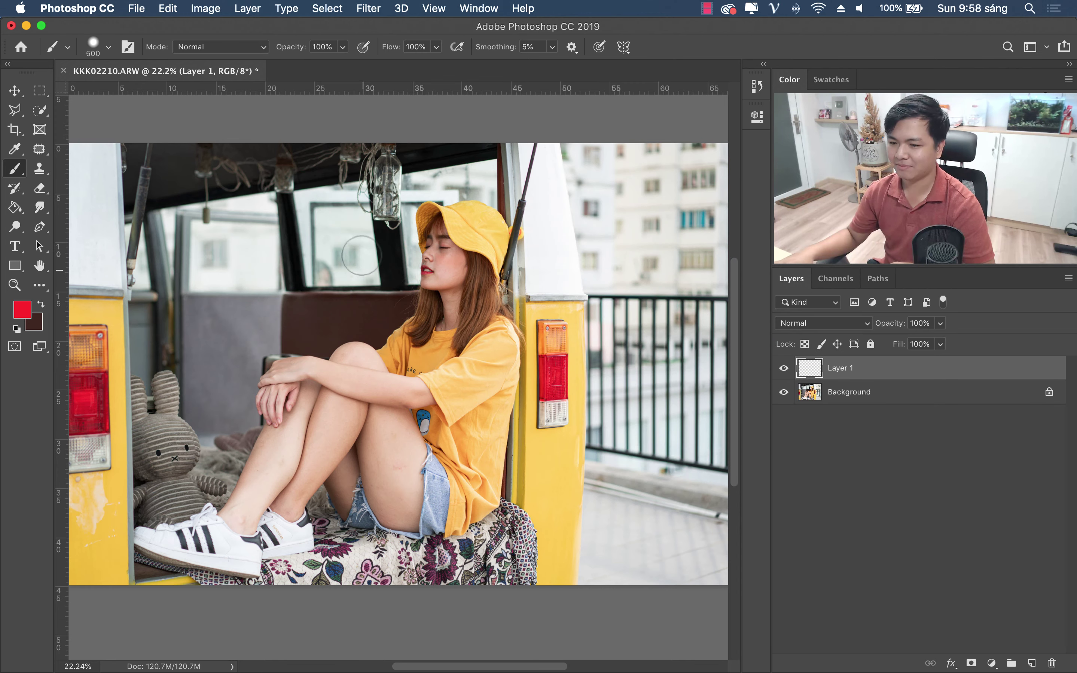
drag(362, 270, 501, 361)
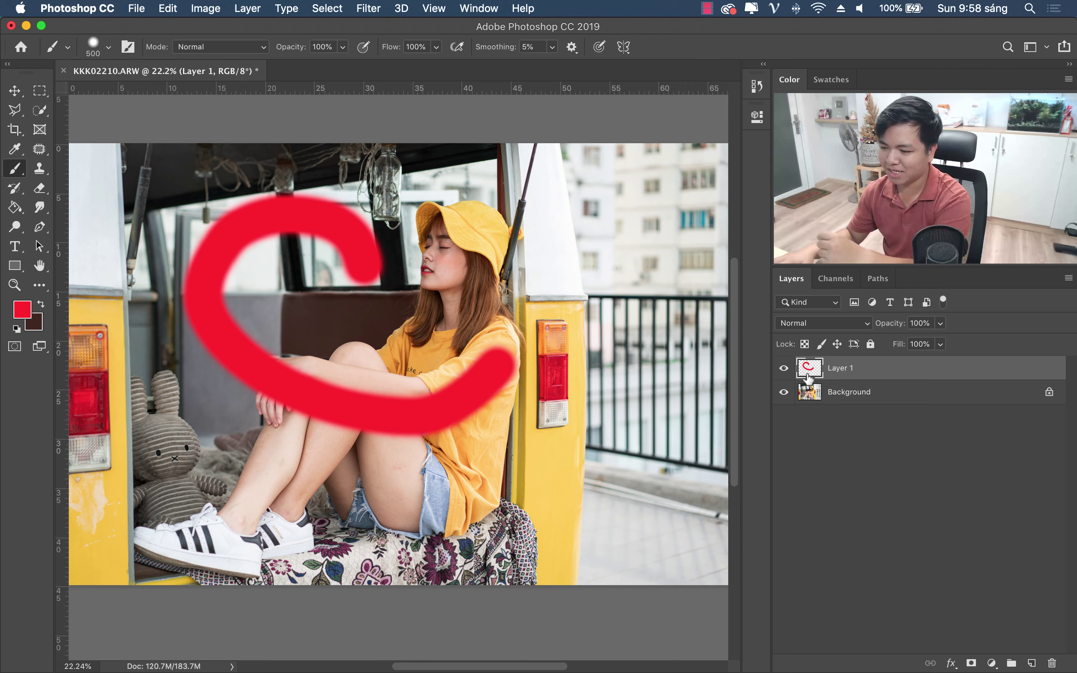
Step: Toggle Layer 1 and Background visibility to compare, then delete Layer 1 and its red stroke
click(785, 370)
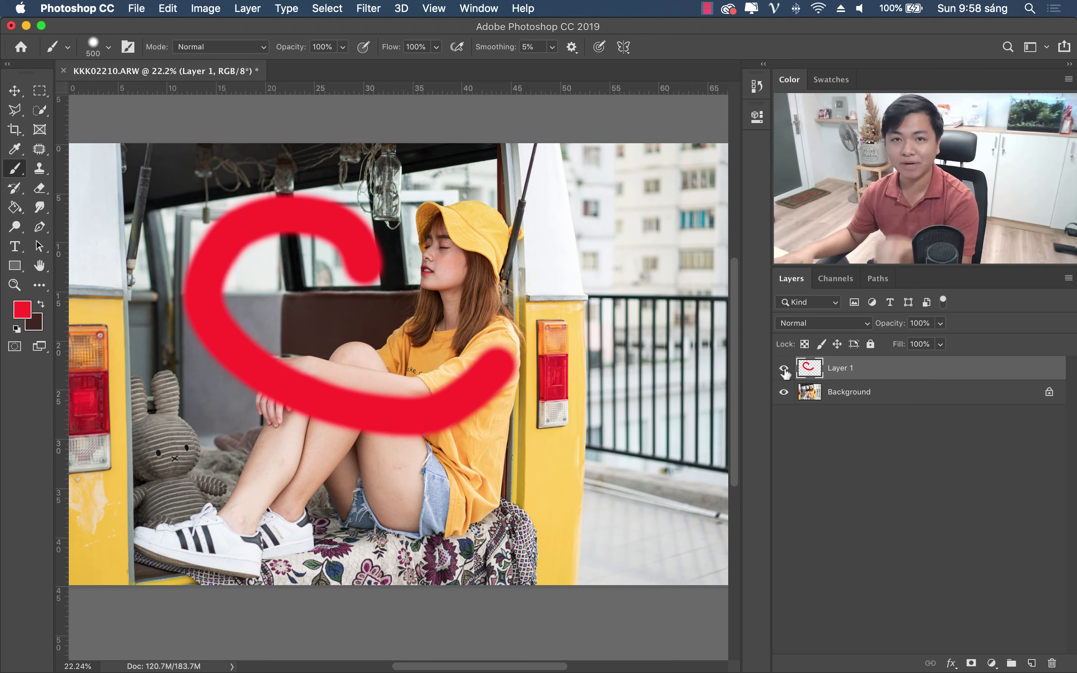
click(784, 371)
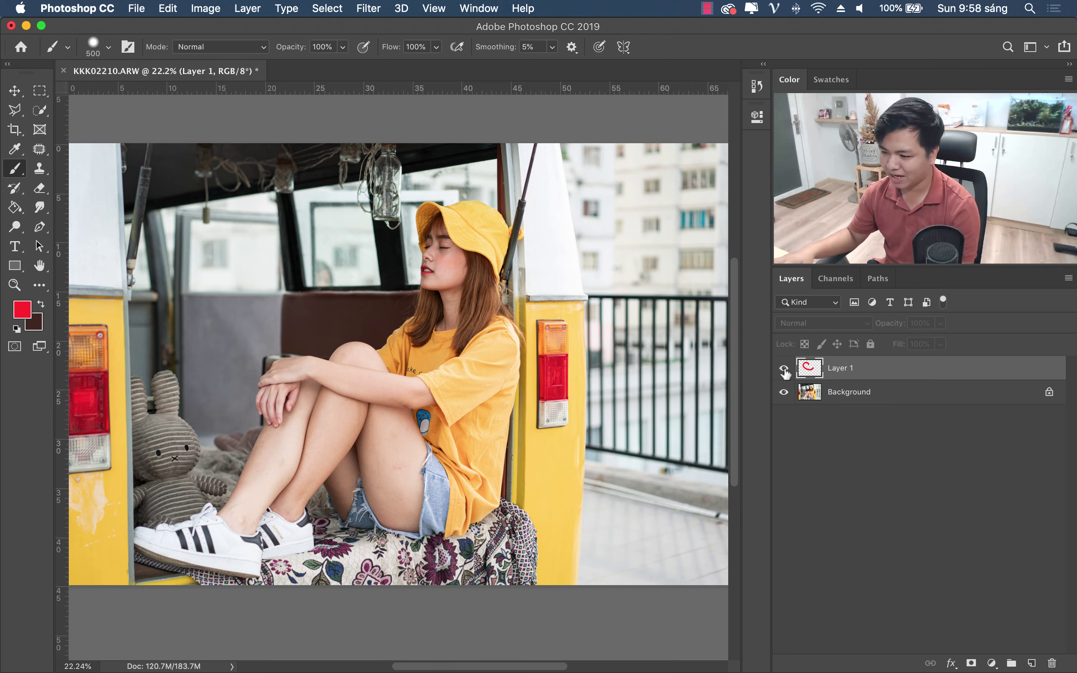
click(783, 392)
click(784, 369)
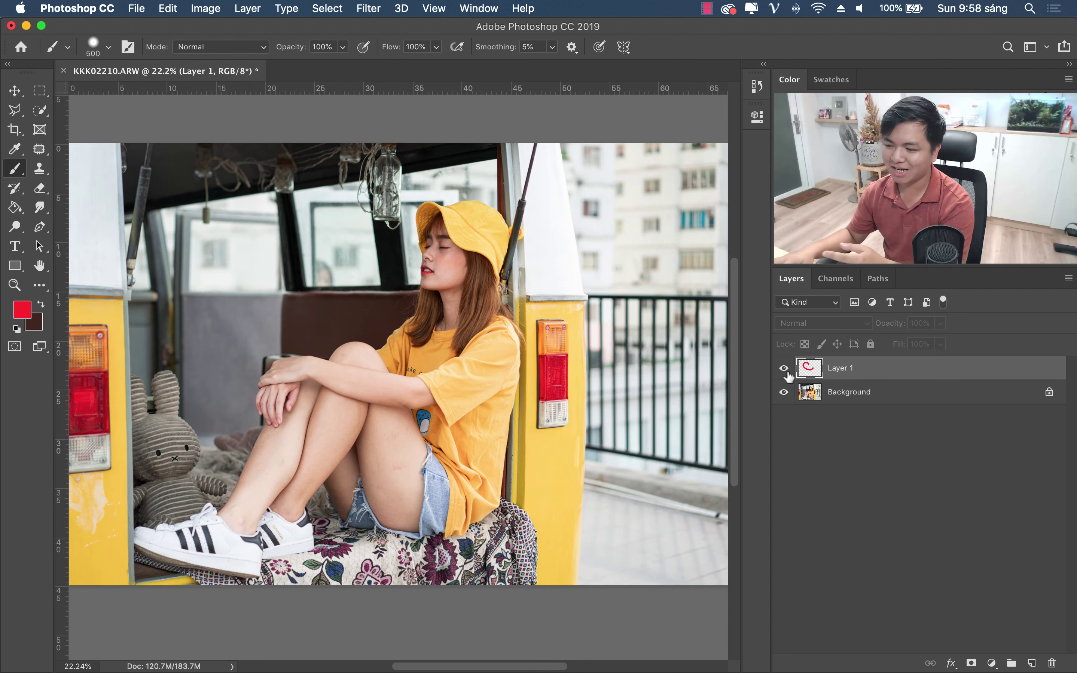
click(784, 370)
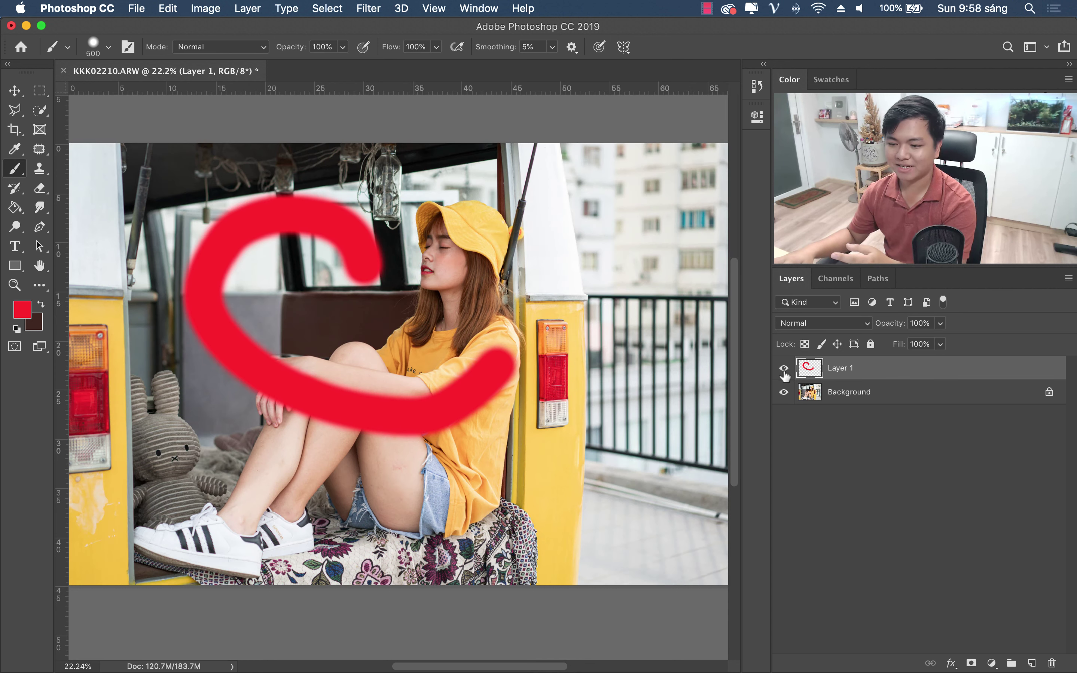
key(Delete)
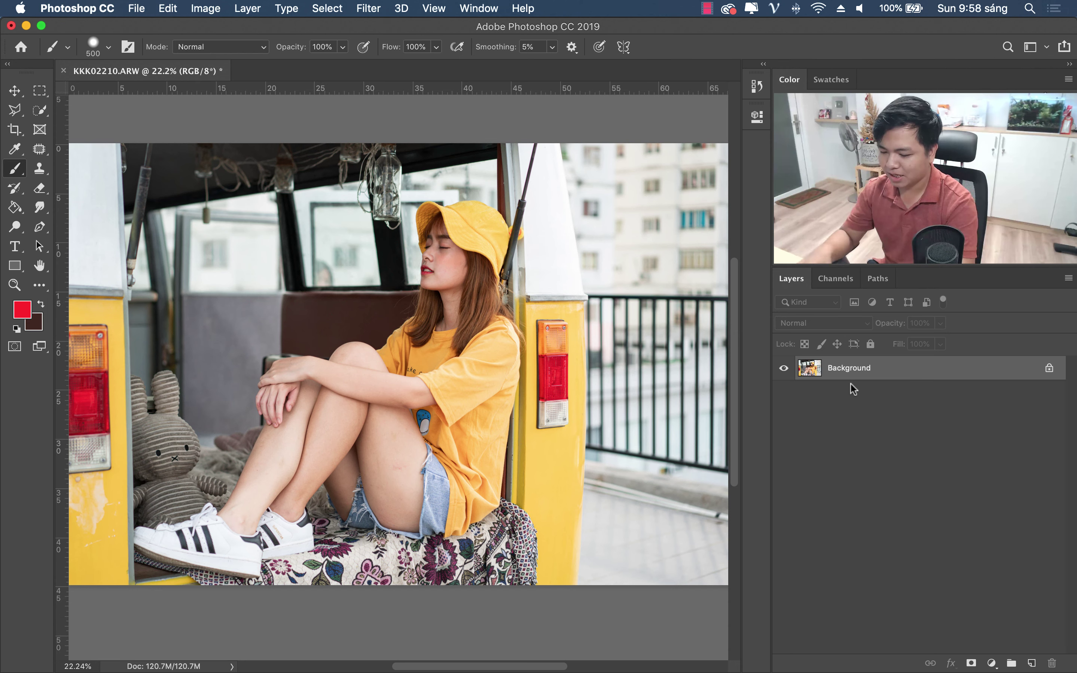
Step: Add a new Layer 1 with Shift+Cmd+N and hide the Background photo
key(super+shift+n)
key(Return)
click(784, 392)
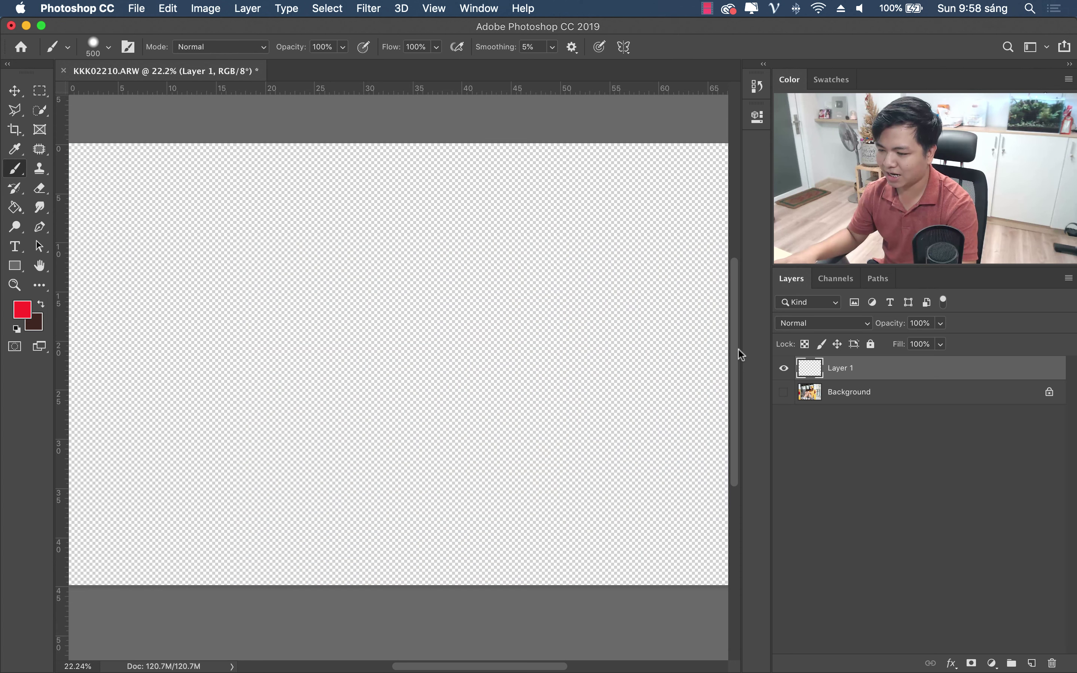
Step: Zoom into the empty layer and back out, show both layers, and select the Brush
key(z)
drag(392, 263, 525, 267)
drag(435, 223, 297, 300)
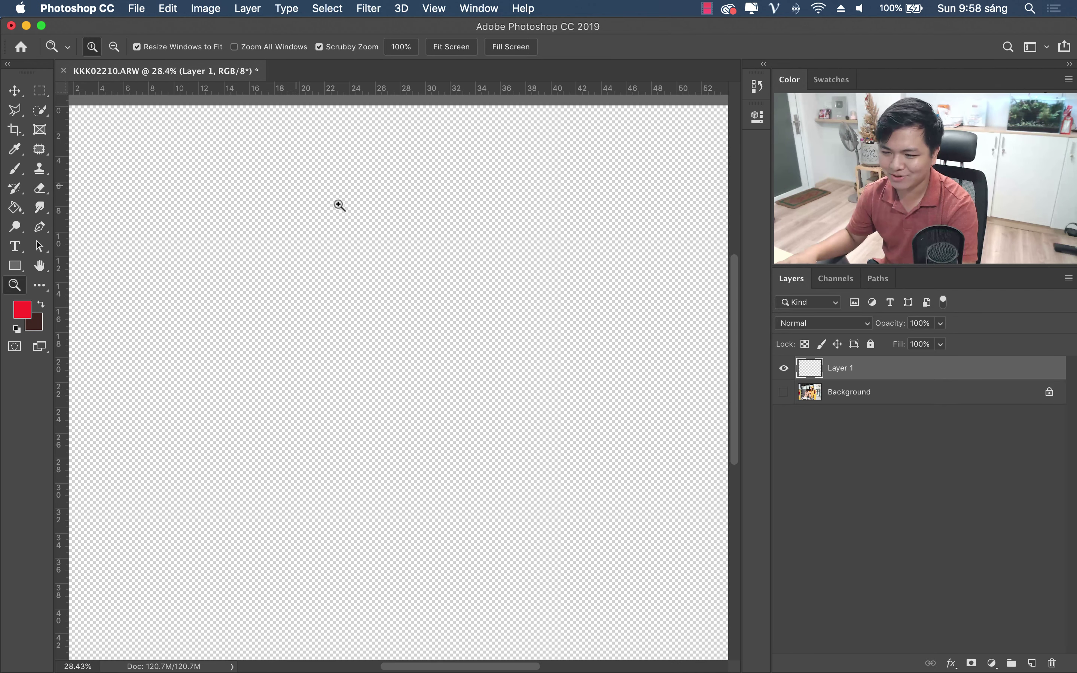
drag(339, 204, 308, 212)
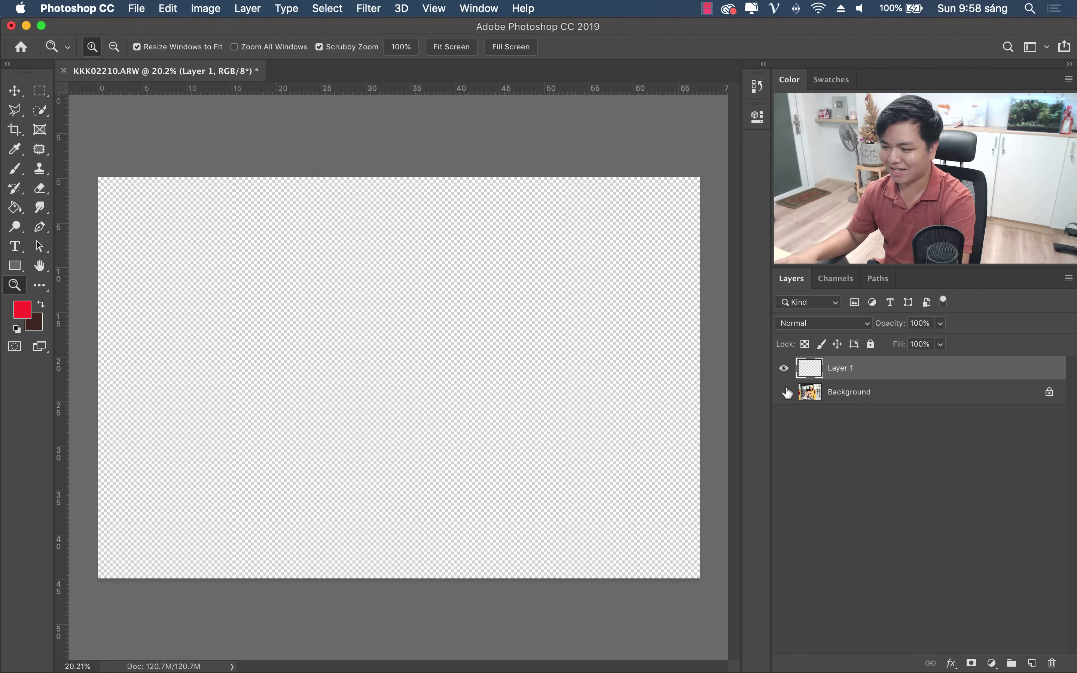
click(783, 392)
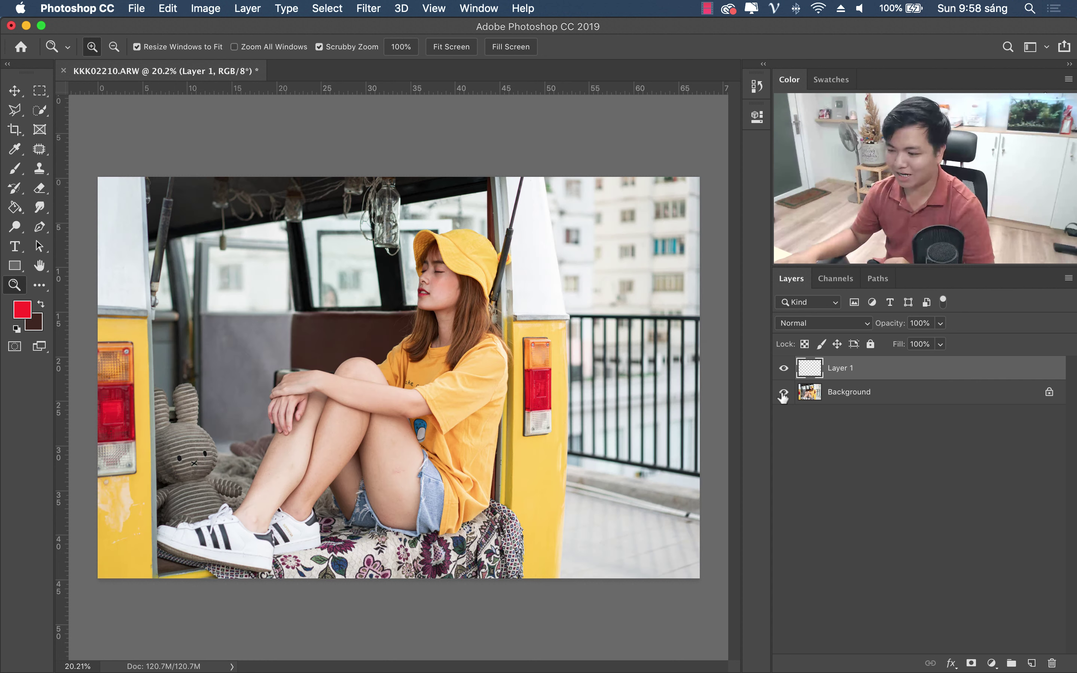
click(784, 369)
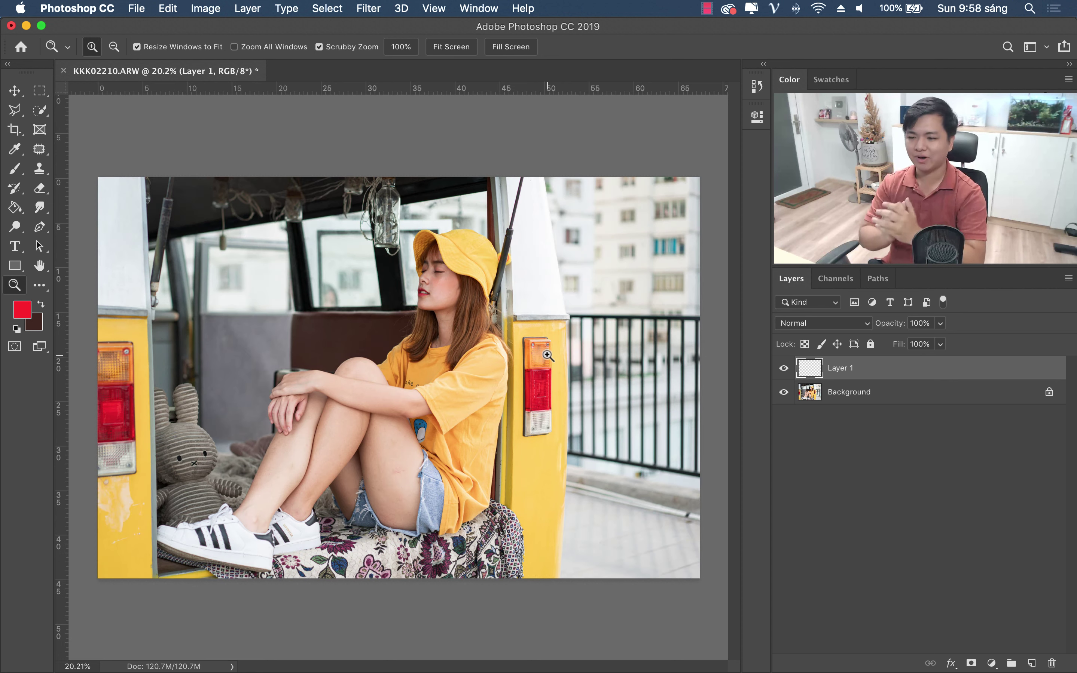
click(10, 178)
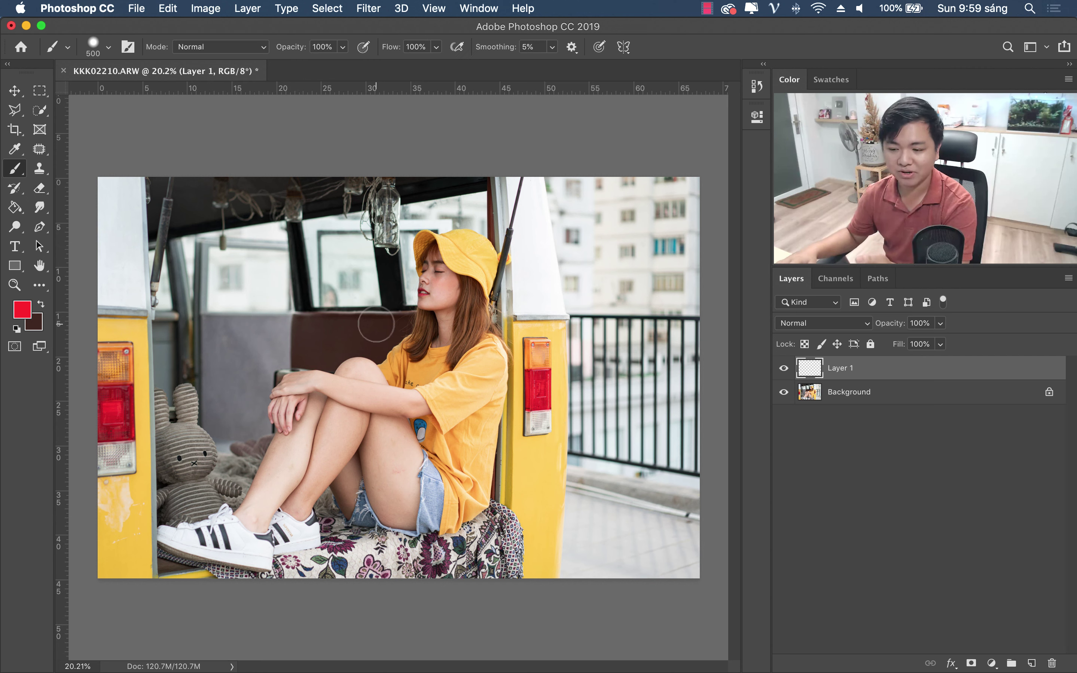
drag(290, 290, 485, 352)
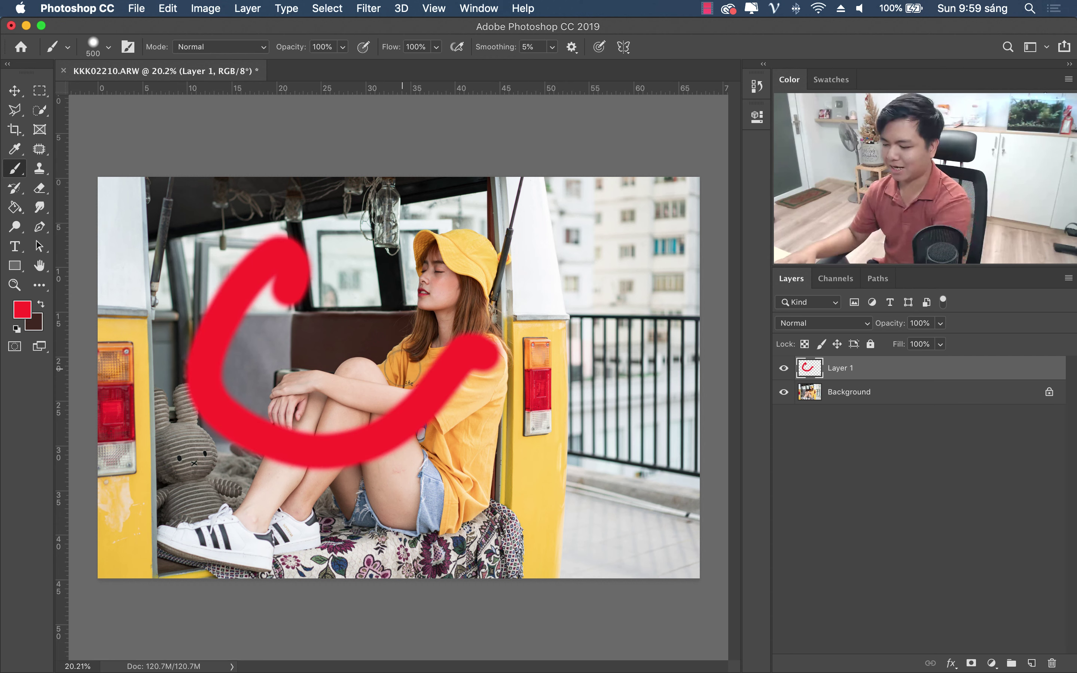
key(Delete)
key(super+shift+n)
key(Return)
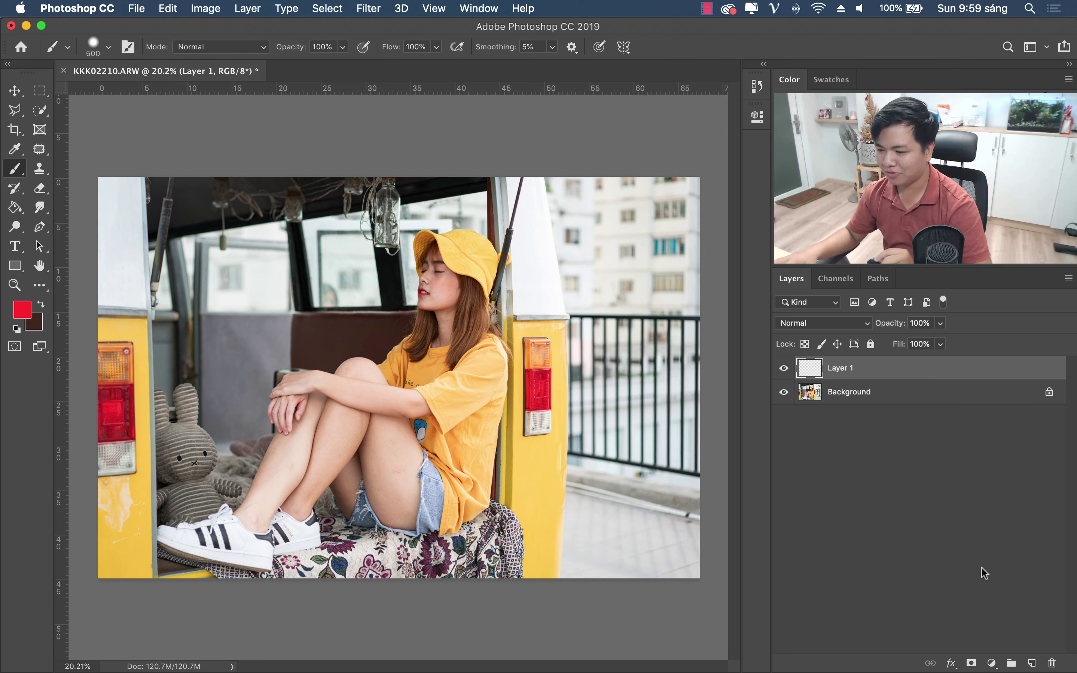
Step: Add a red Solid Color fill layer and lower its opacity to about 50%
click(992, 664)
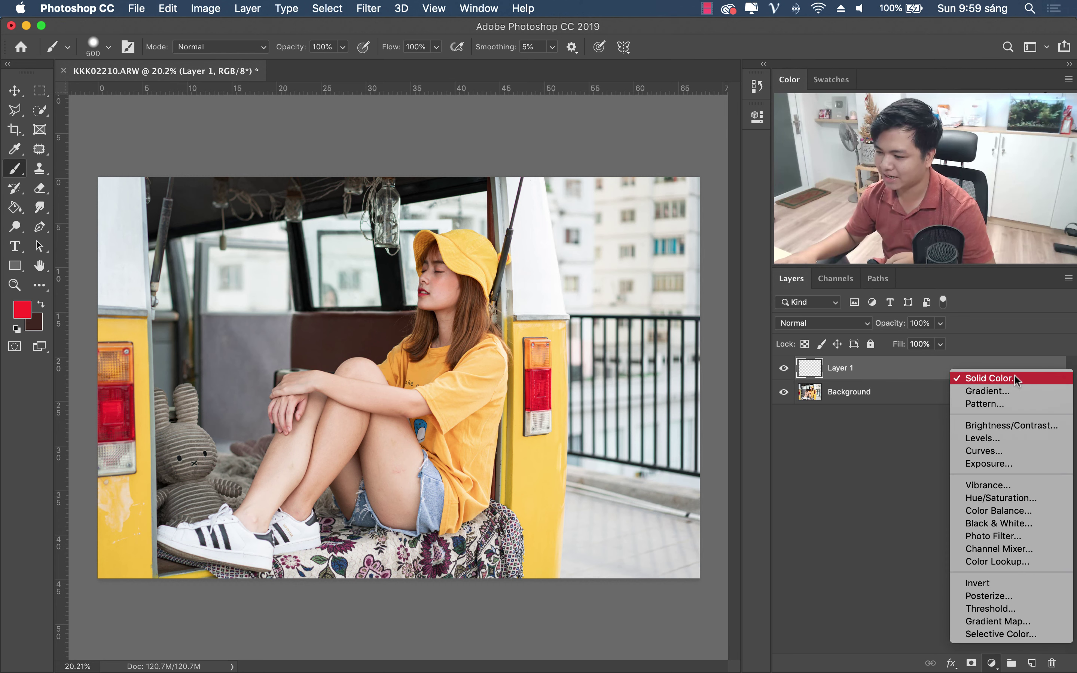
click(634, 554)
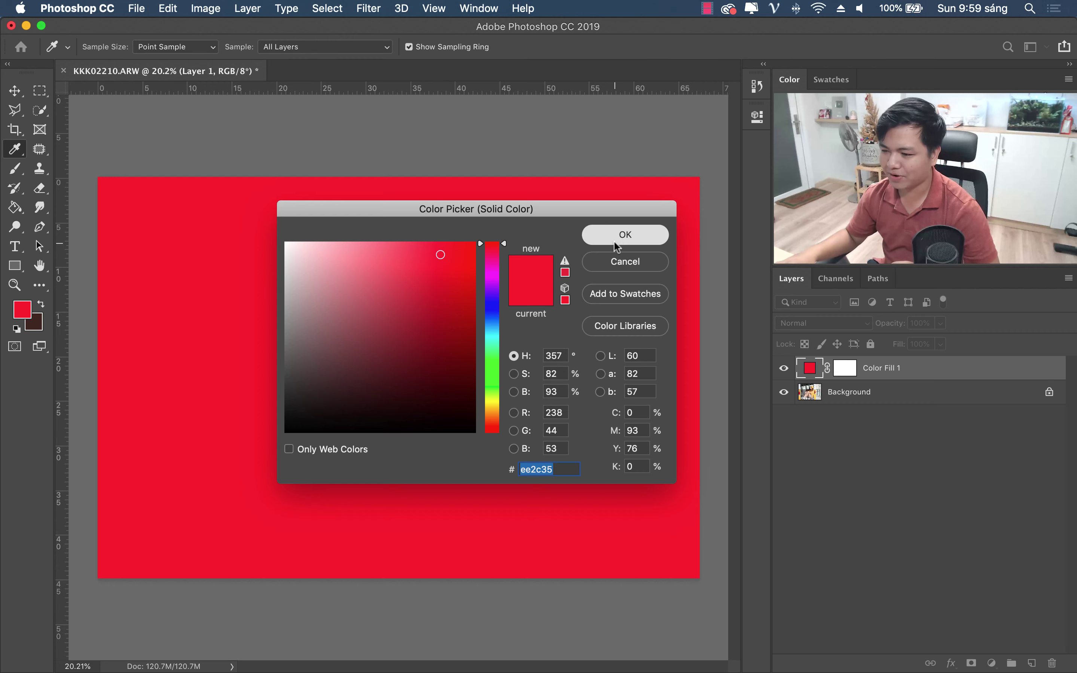
click(614, 239)
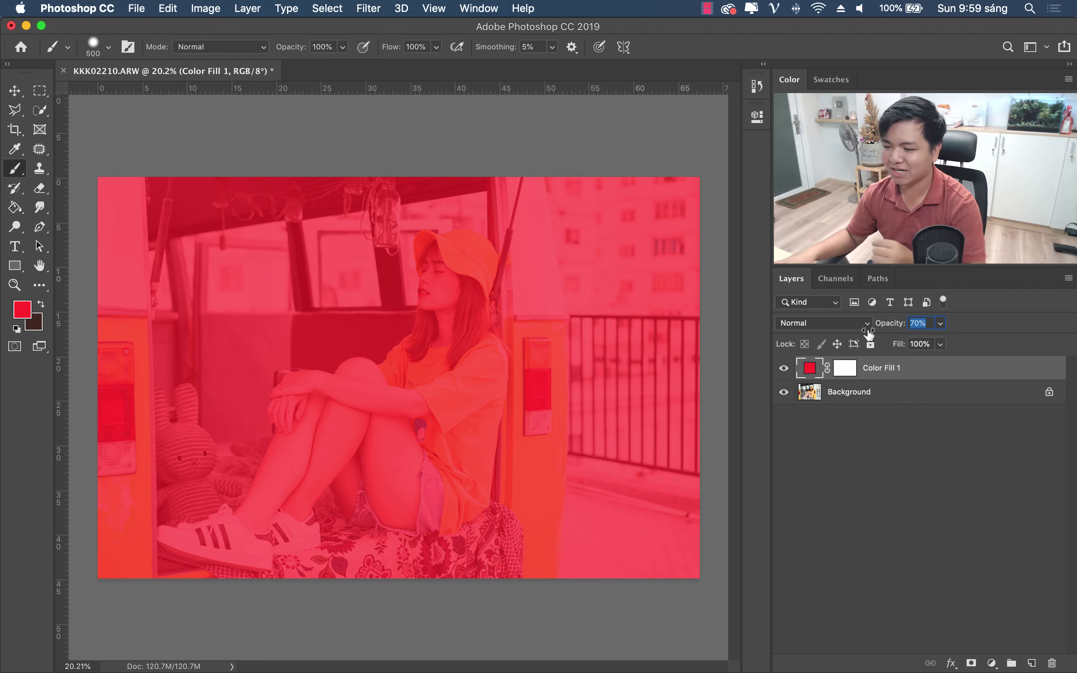
drag(895, 330, 851, 336)
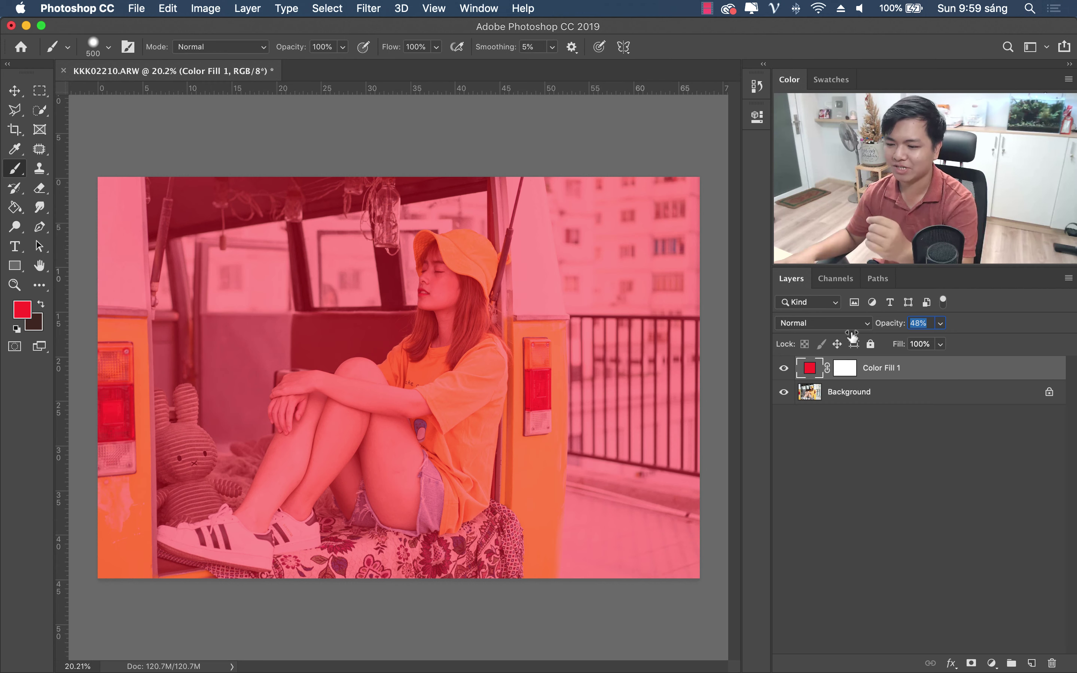
Step: Toggle Color Fill 1 on and off to compare, leaving it shown and selected
click(833, 497)
click(784, 369)
click(784, 369)
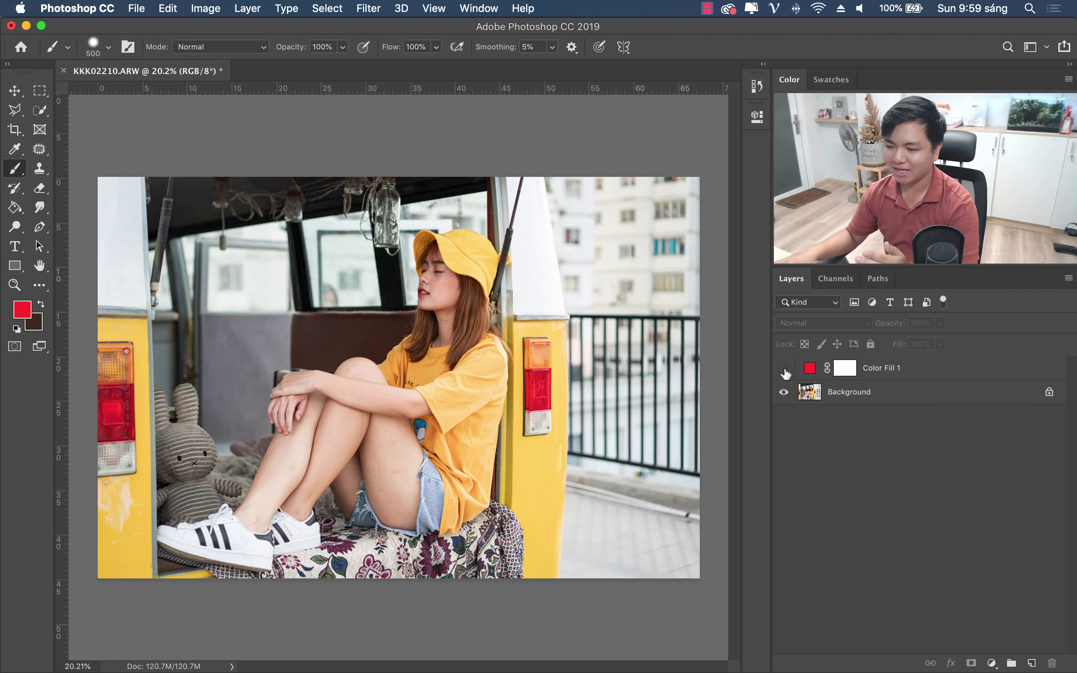
click(811, 398)
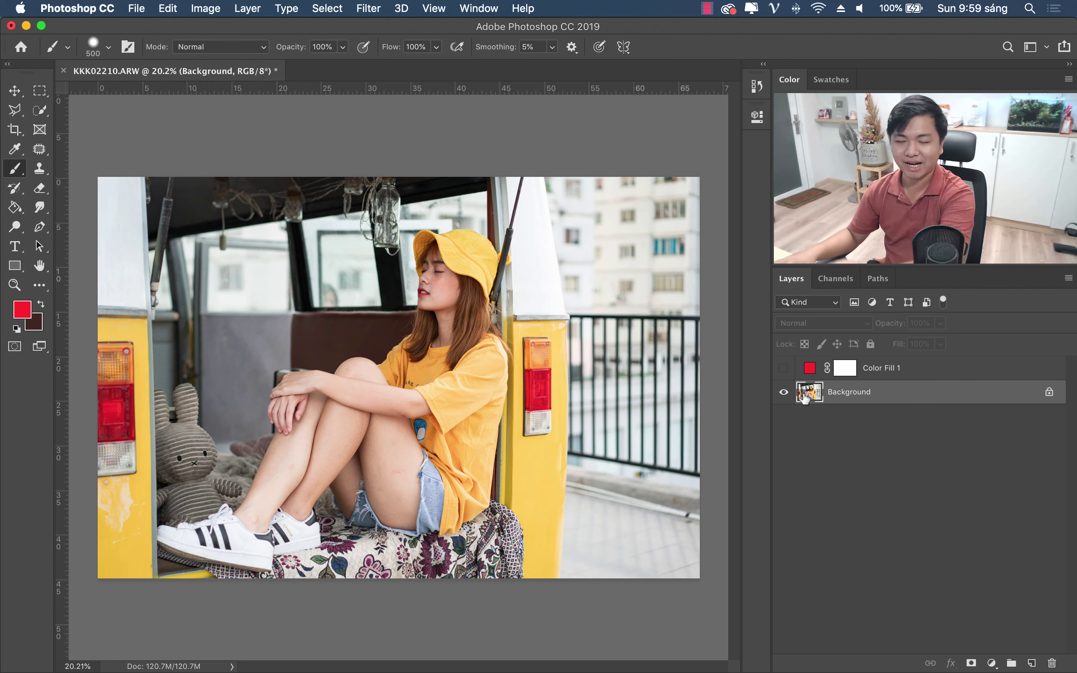
click(784, 368)
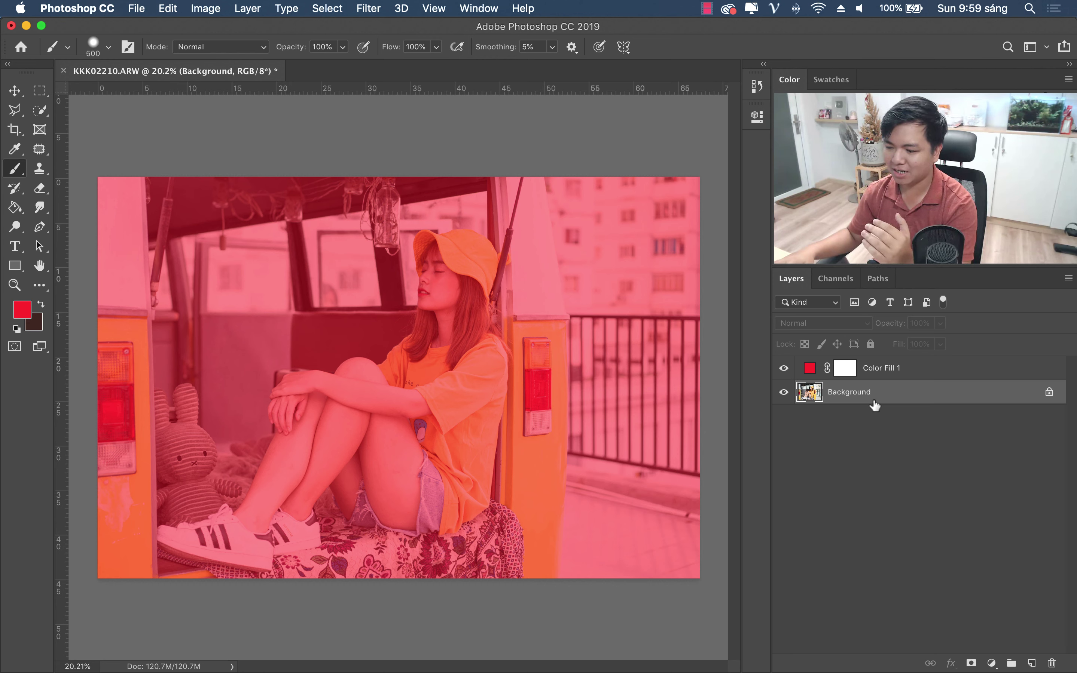
click(850, 370)
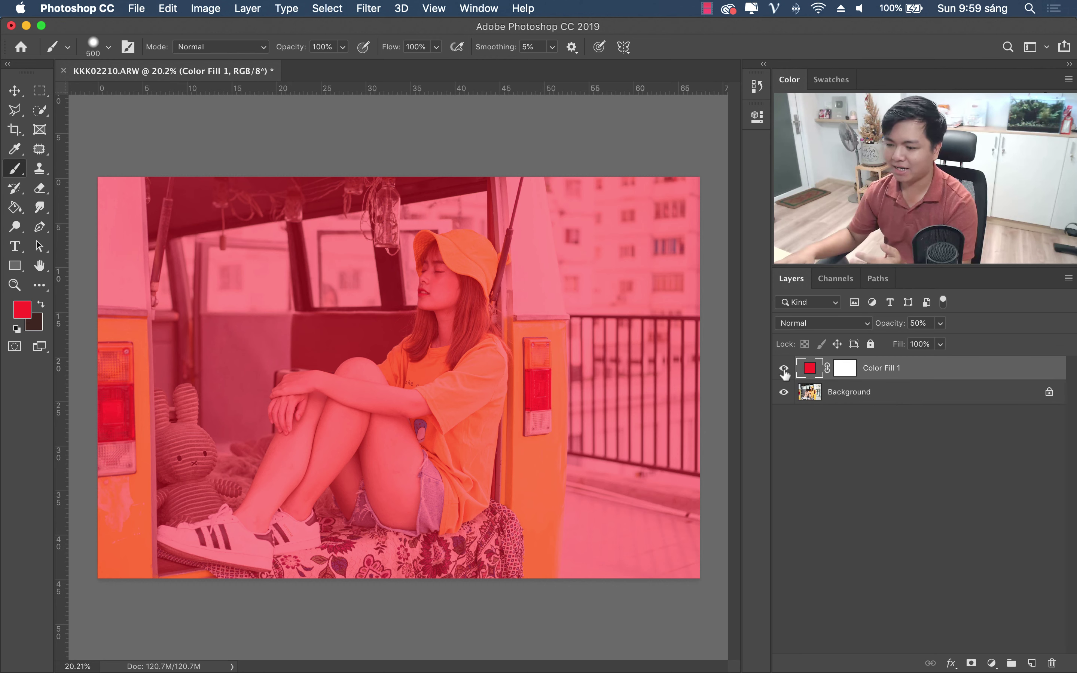
Step: Glance through the fill/adjustment and Layer menus, then delete the Color Fill 1 layer
click(991, 663)
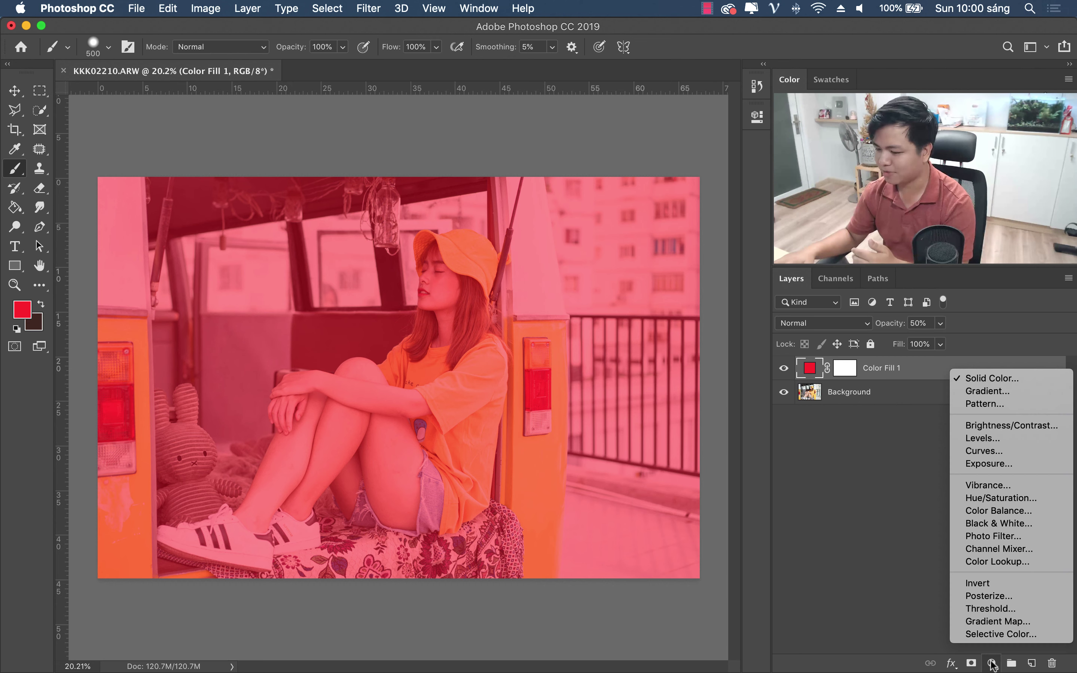
click(433, 158)
click(288, 11)
mouse_move(247, 8)
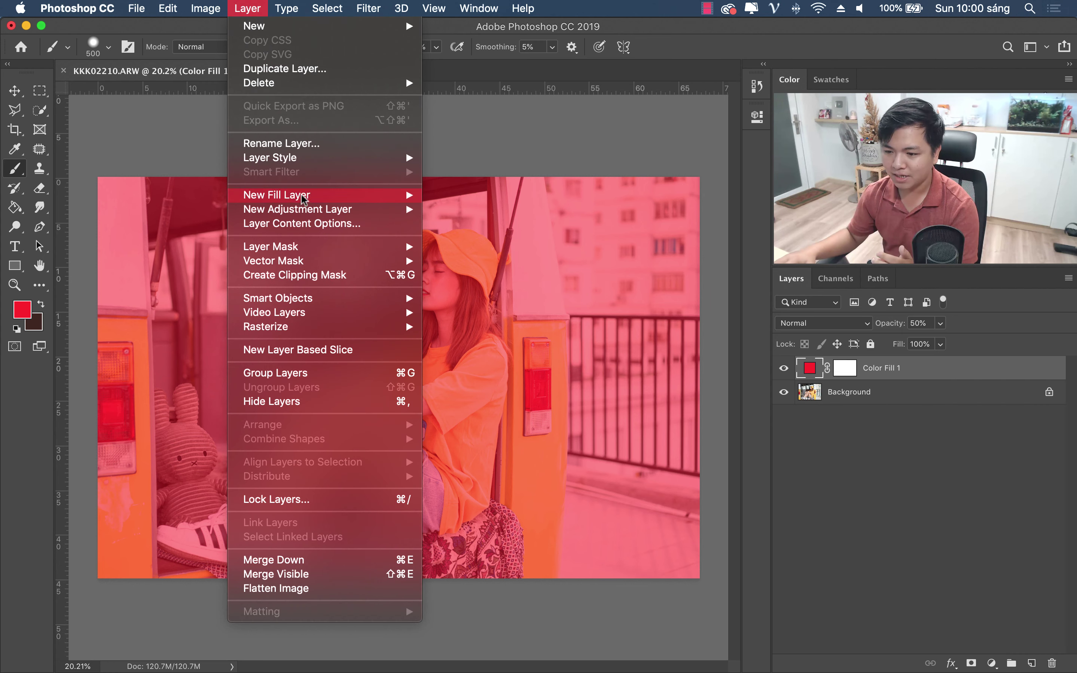
mouse_move(298, 209)
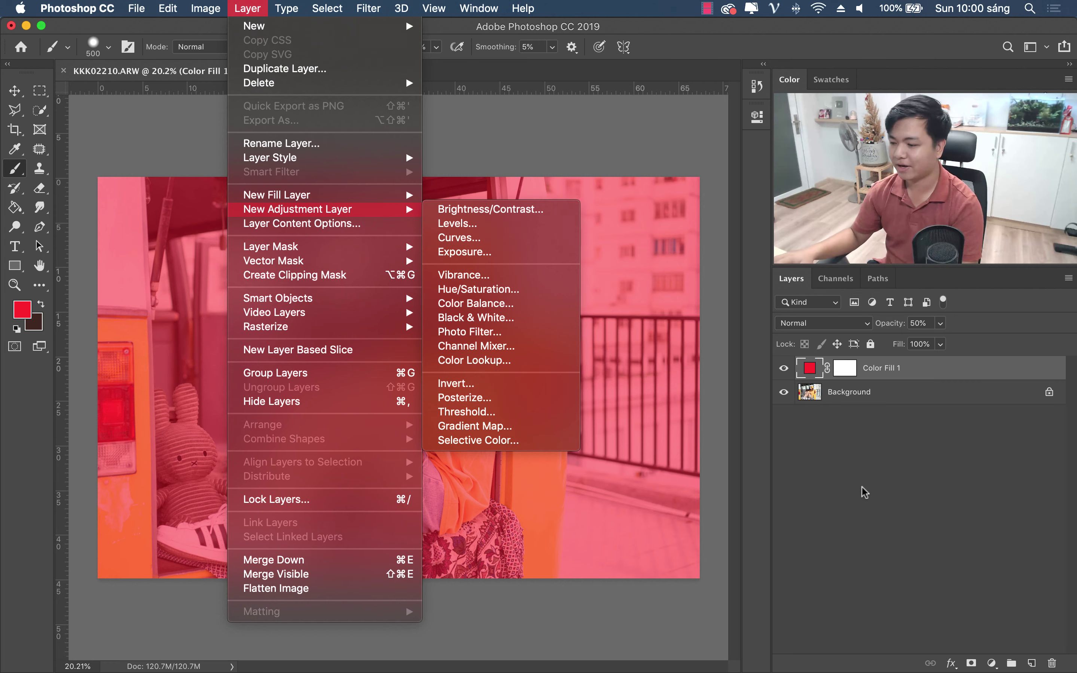
click(944, 372)
key(Delete)
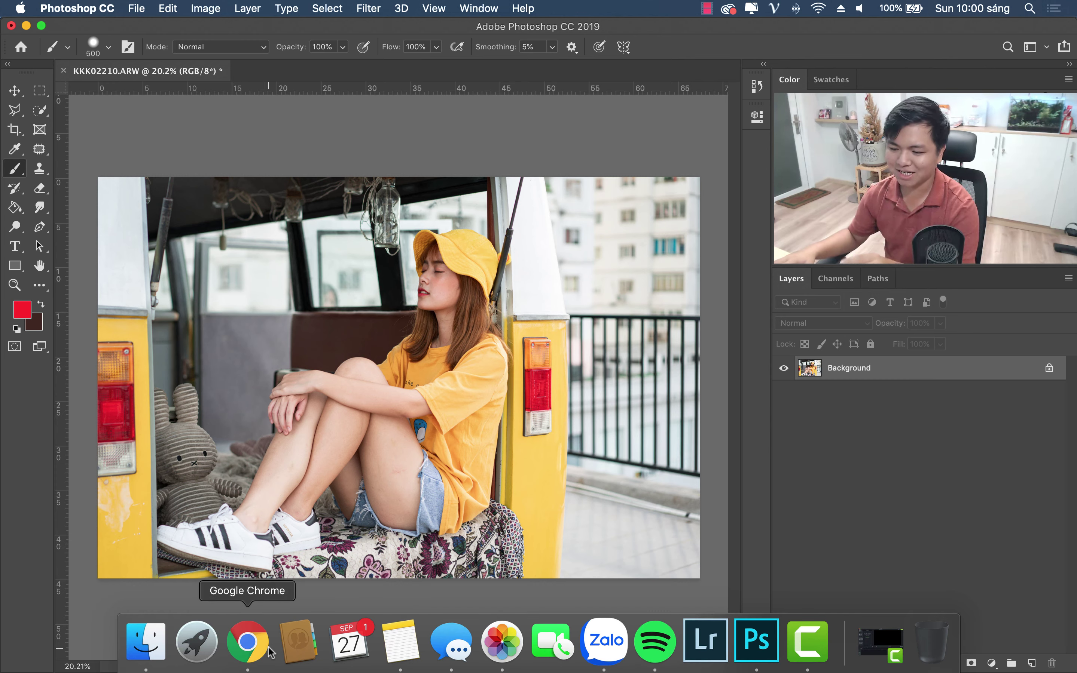
click(248, 641)
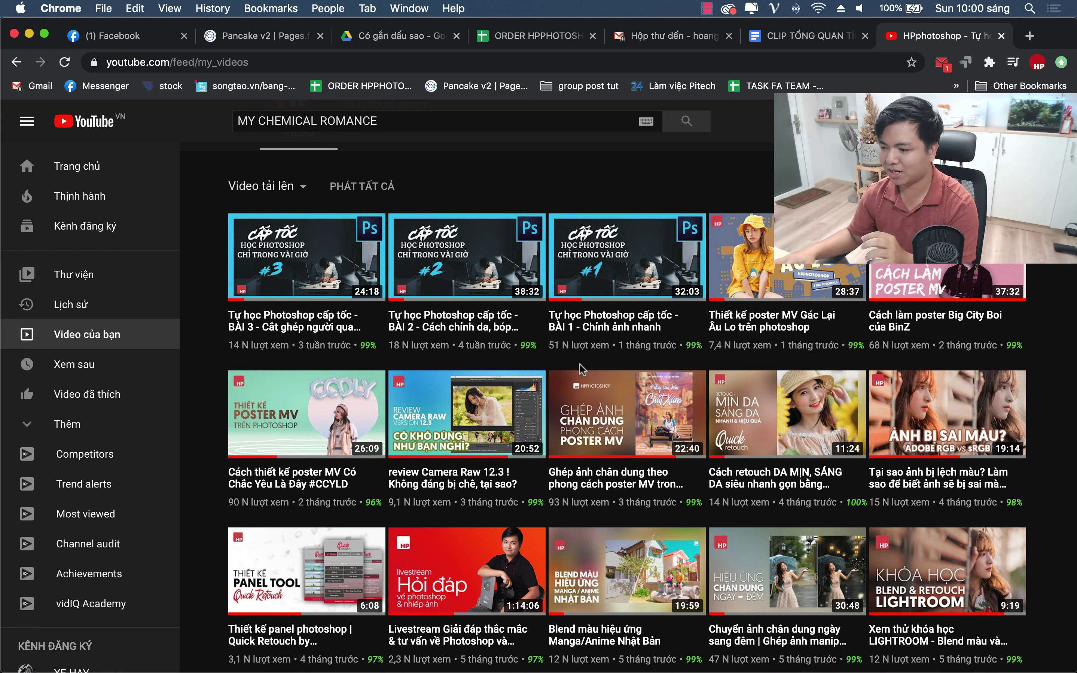
mouse_move(748, 327)
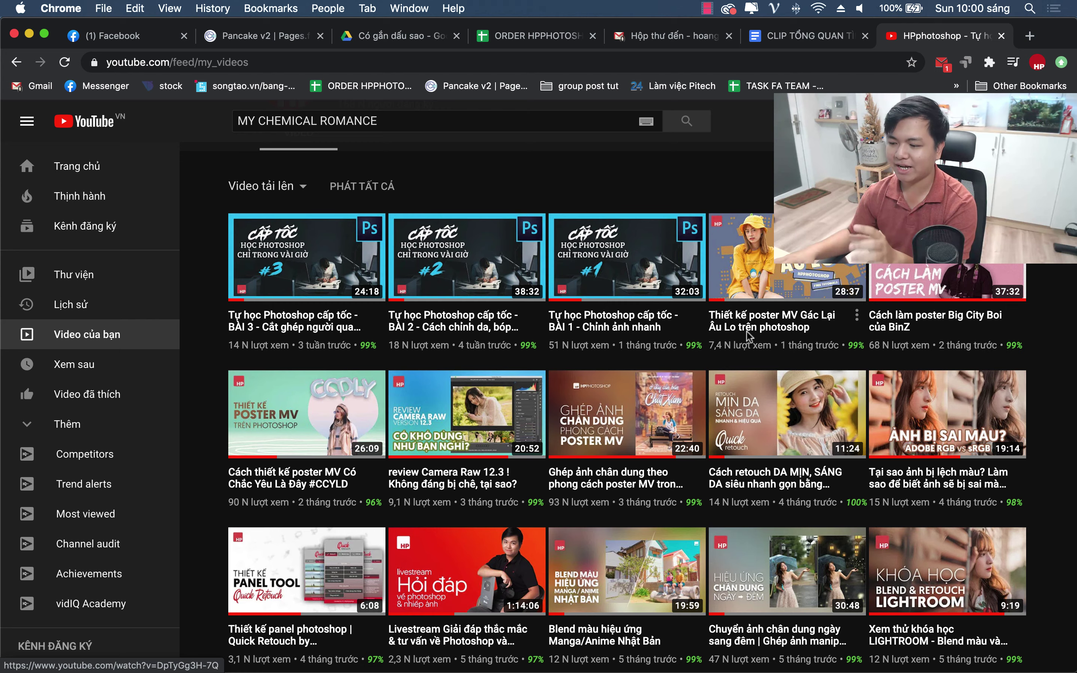
scroll(748, 337, up, 5)
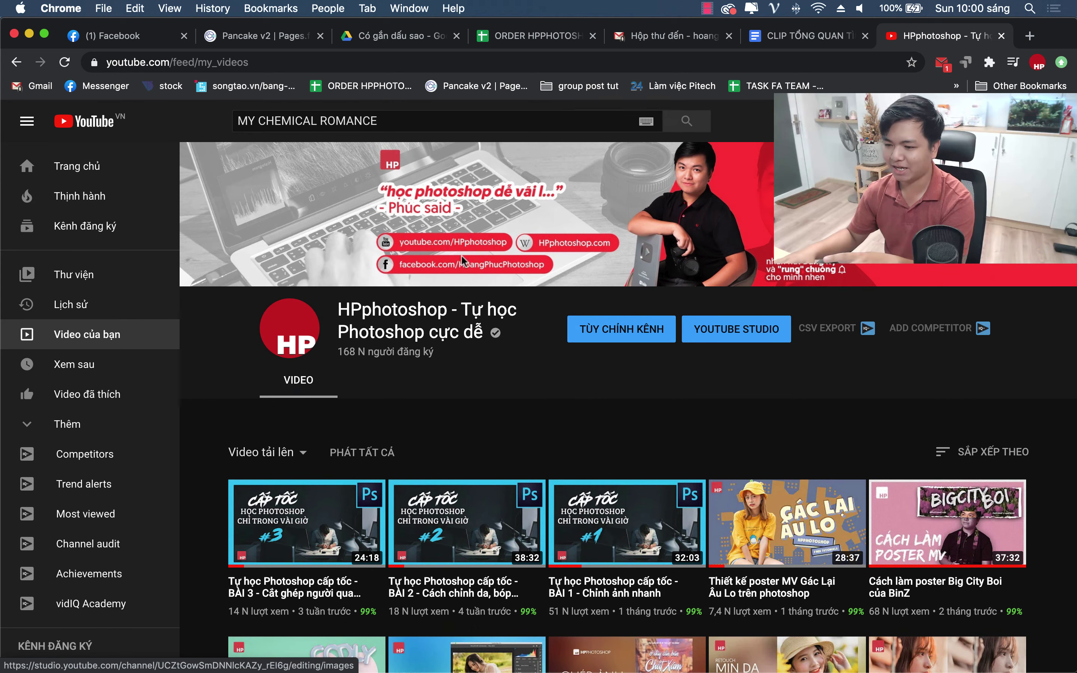
scroll(516, 349, down, 5)
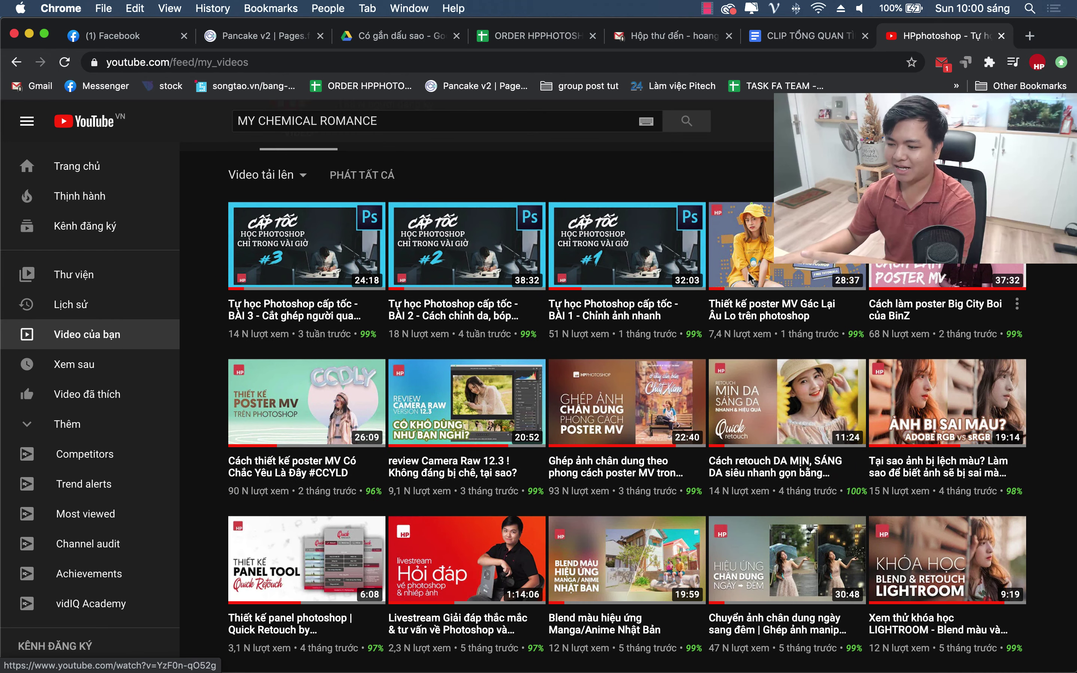
mouse_move(866, 281)
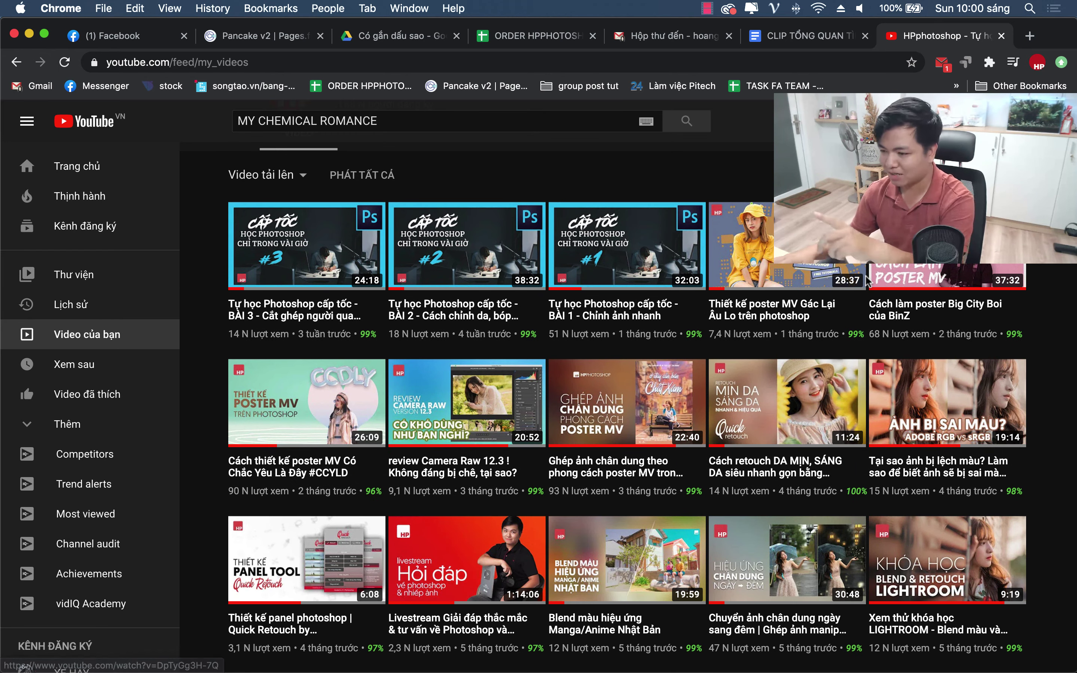
click(757, 652)
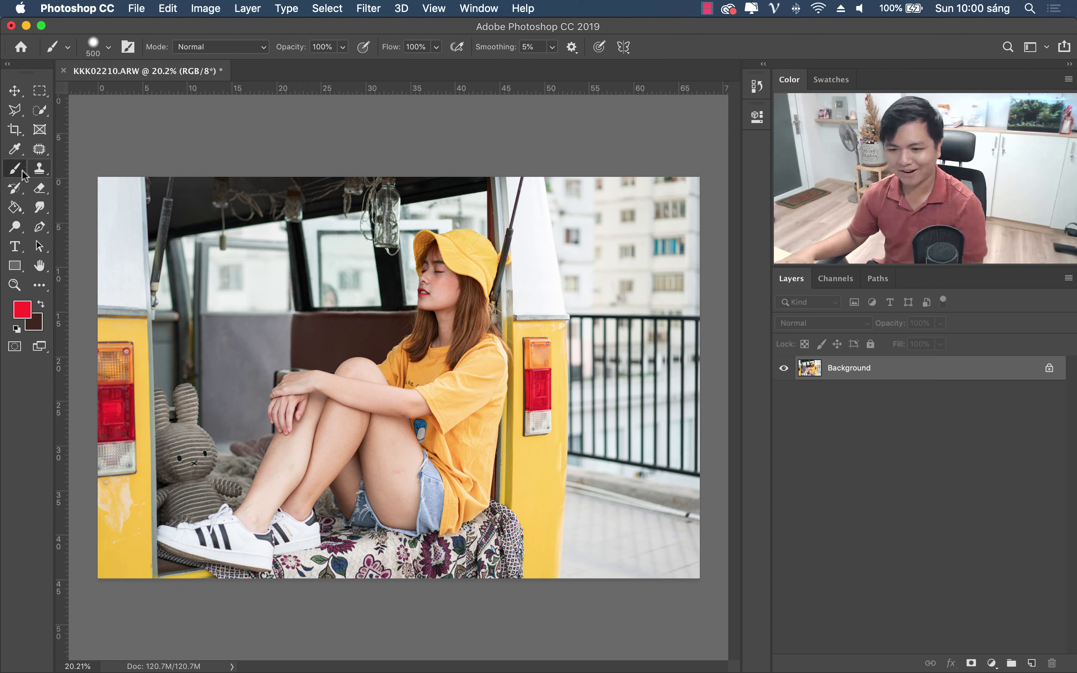
Step: Toggle the toolbox between one and two columns and hide the Tools panel
click(8, 65)
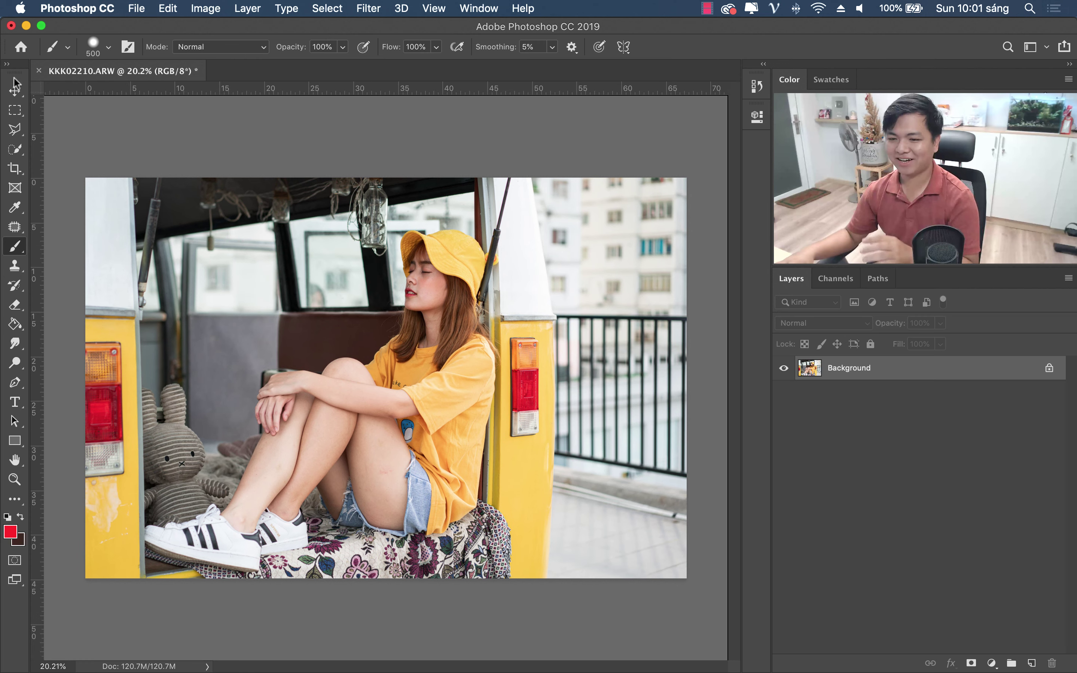
click(7, 65)
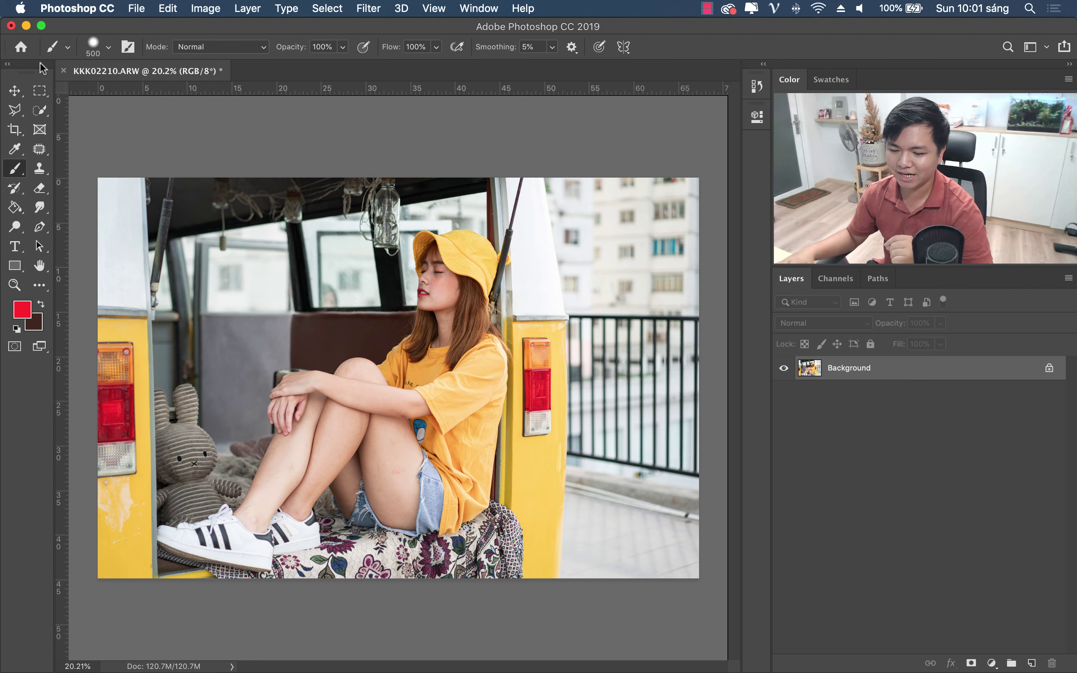
click(478, 8)
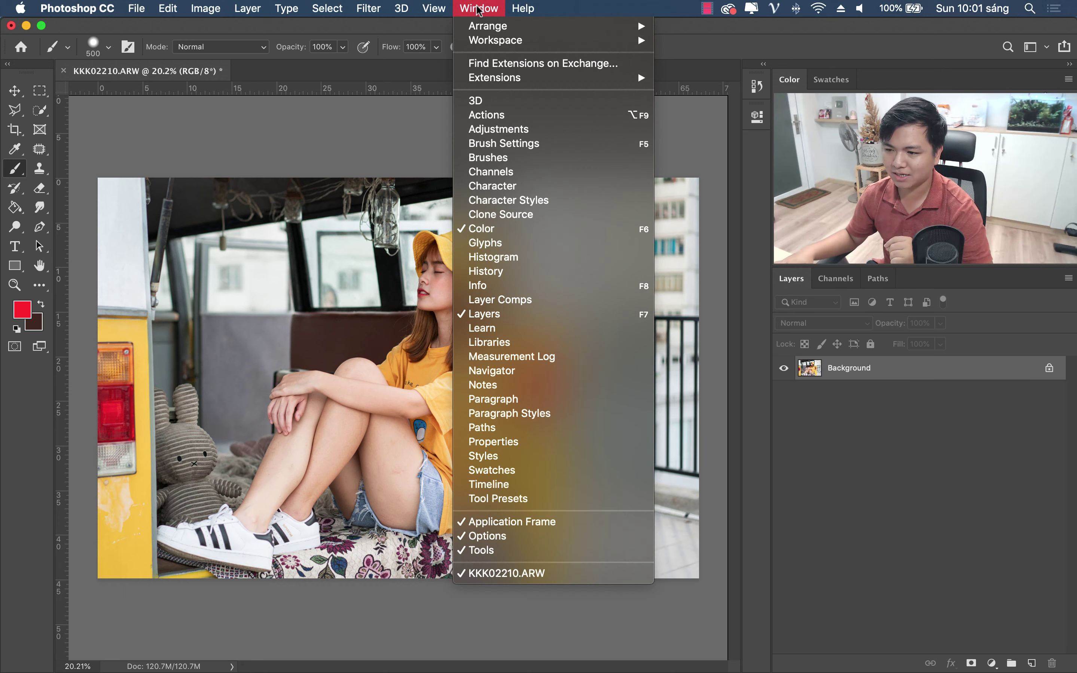
click(510, 550)
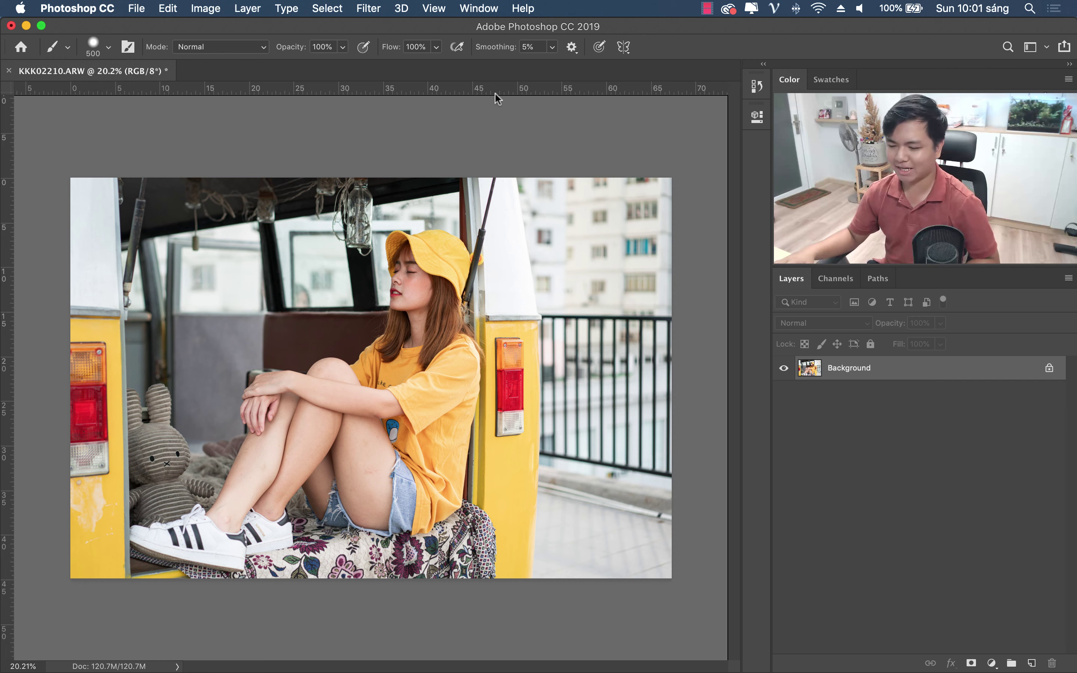
click(478, 8)
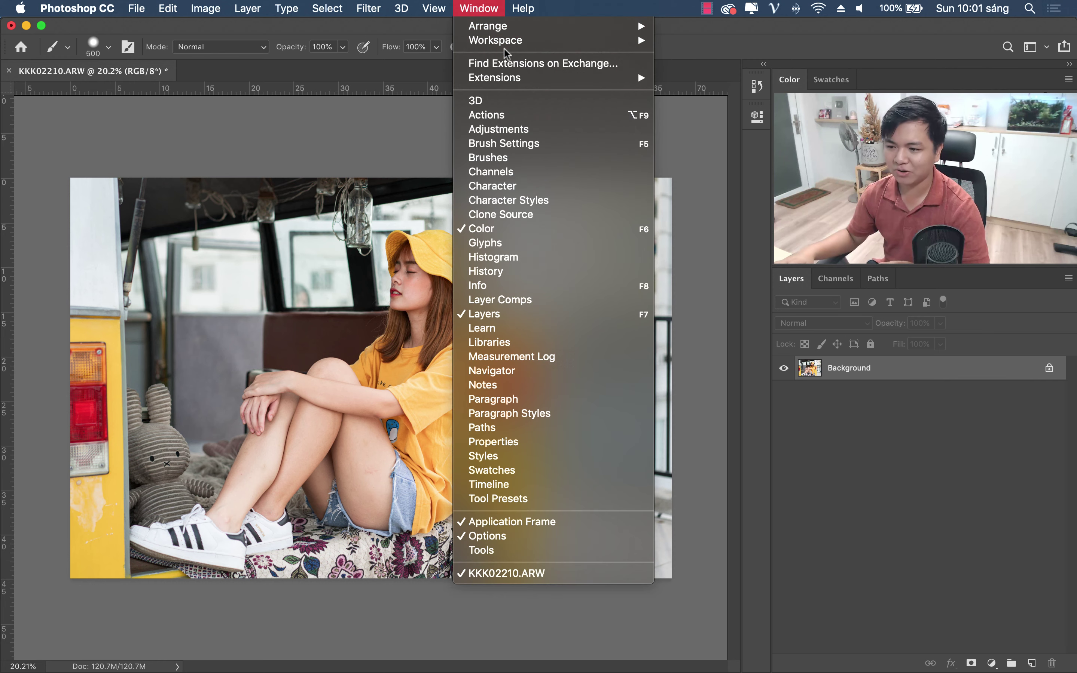
mouse_move(495, 40)
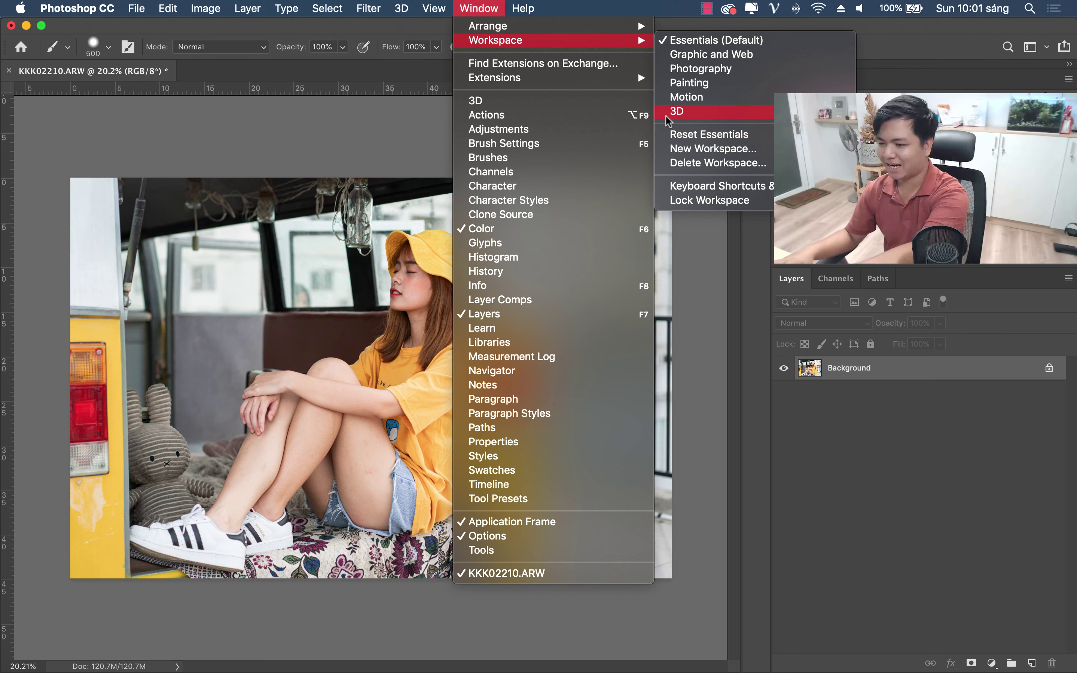
click(719, 26)
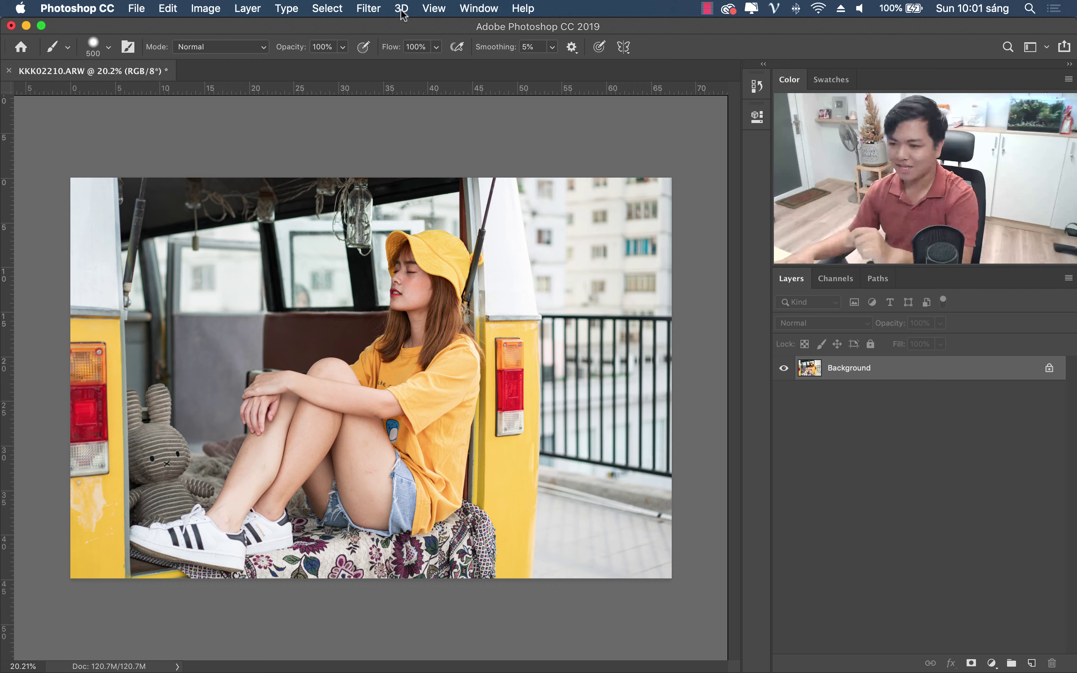
Step: Reset the workspace to Essentials and close the Learn panel
click(488, 9)
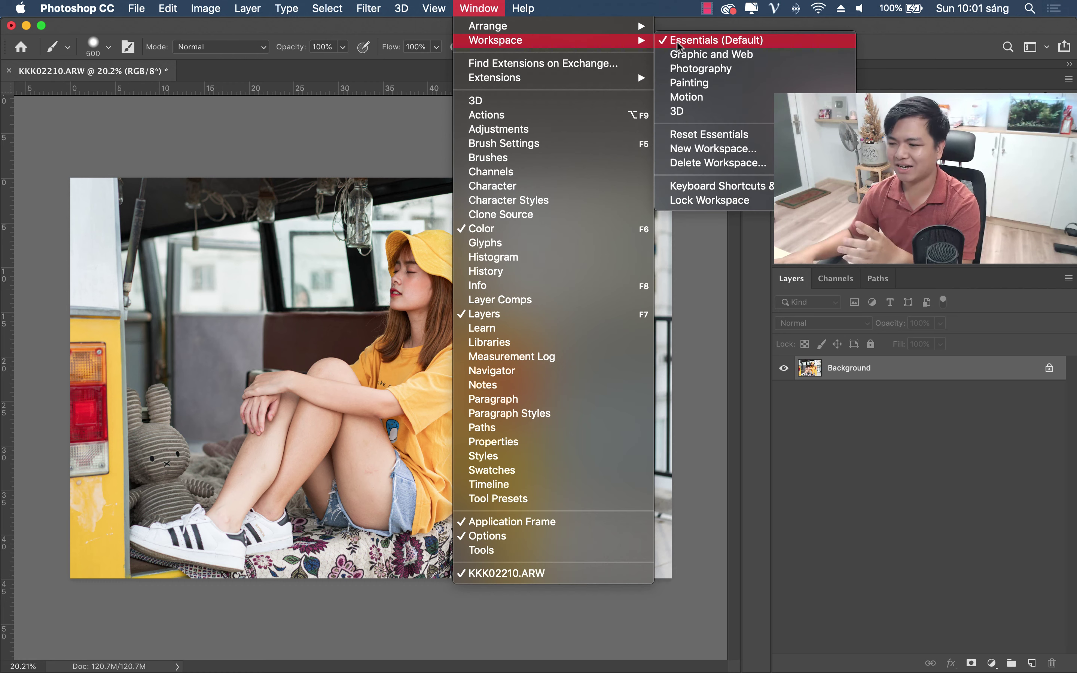
click(722, 134)
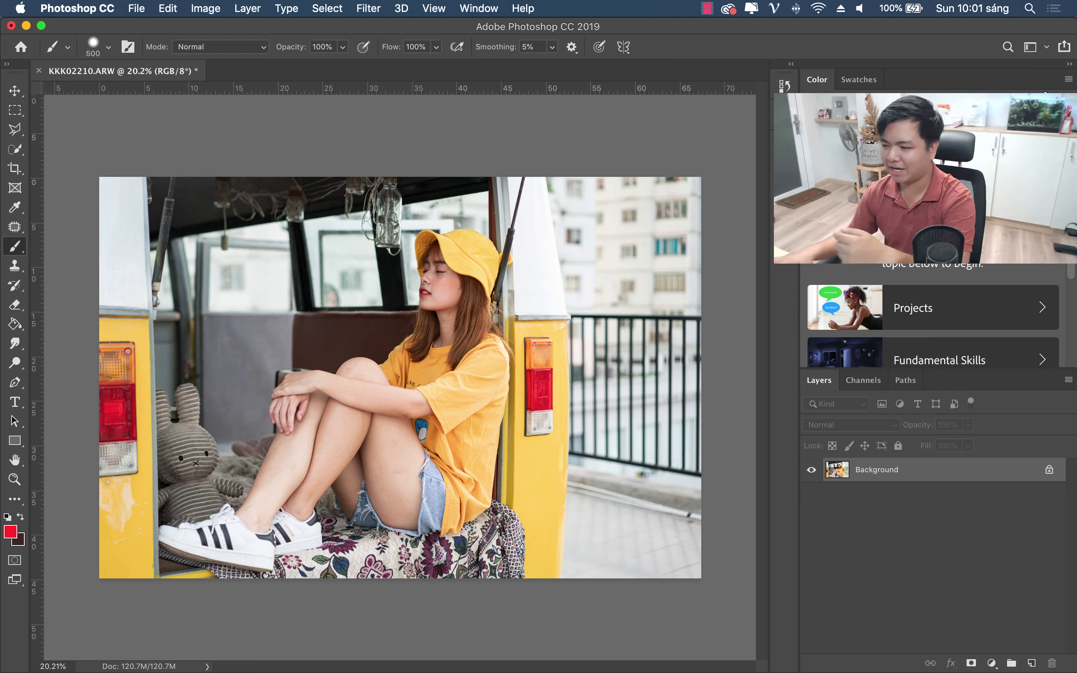
click(813, 274)
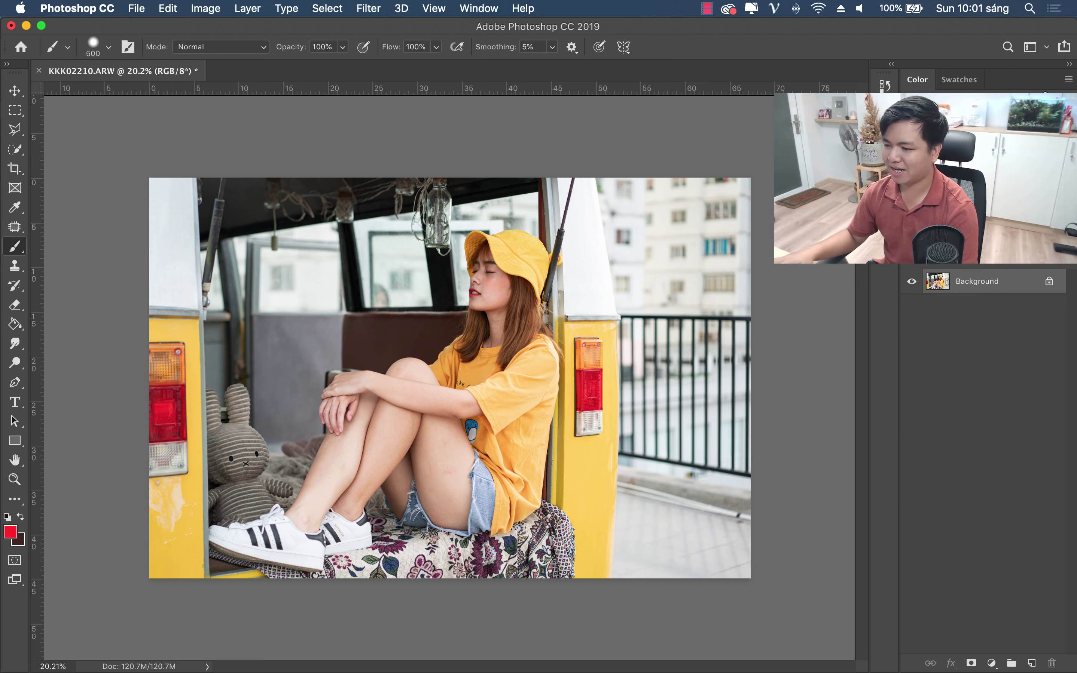
Step: Widen the panel dock and re-dock a taller Layers panel below Color
drag(871, 169, 767, 169)
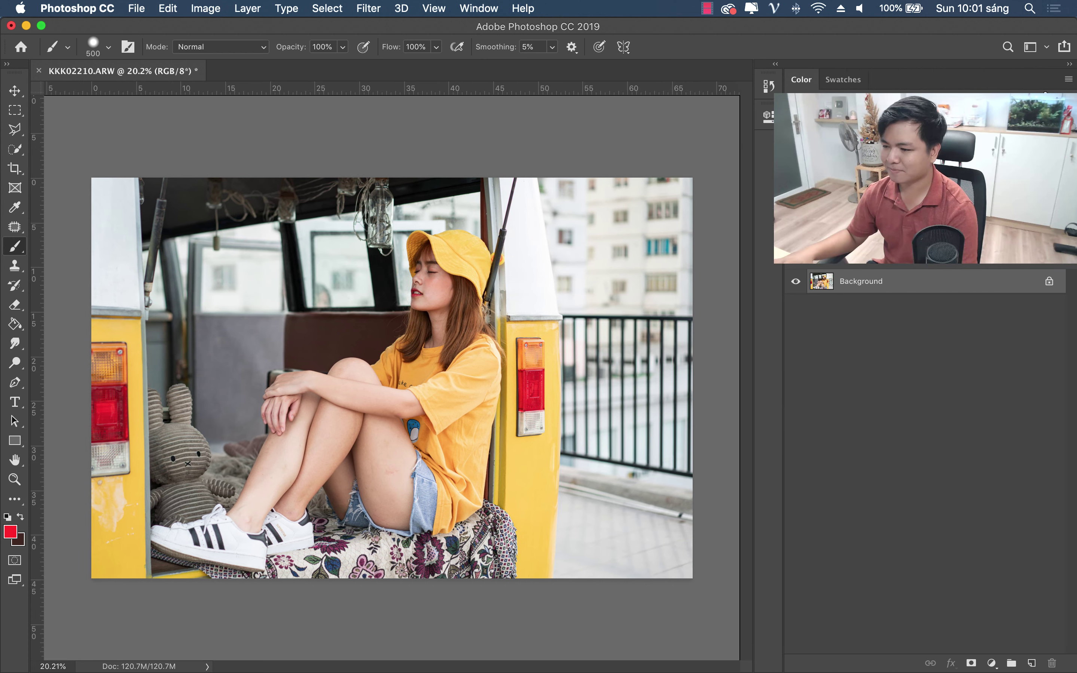
drag(912, 189, 912, 243)
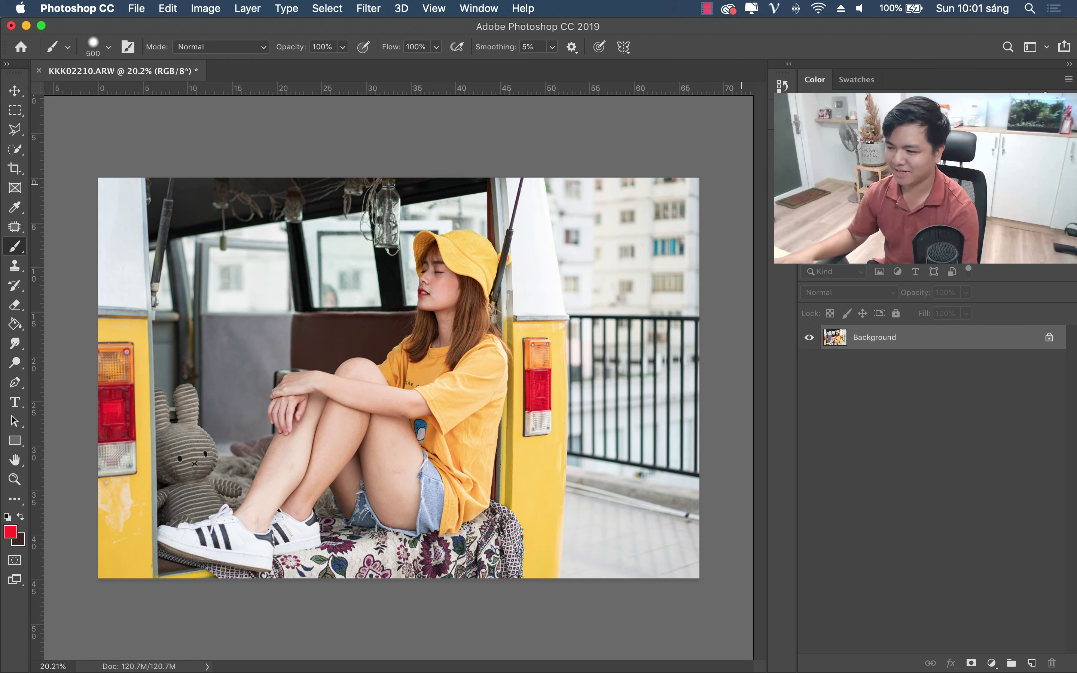
drag(768, 179, 735, 179)
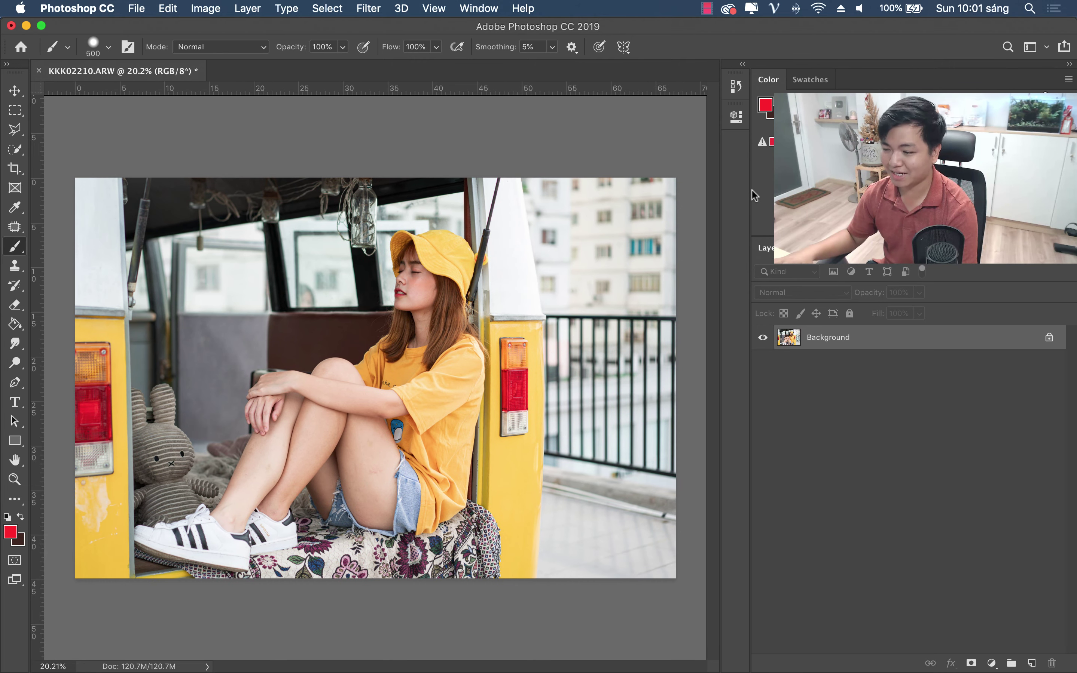
drag(725, 196, 695, 195)
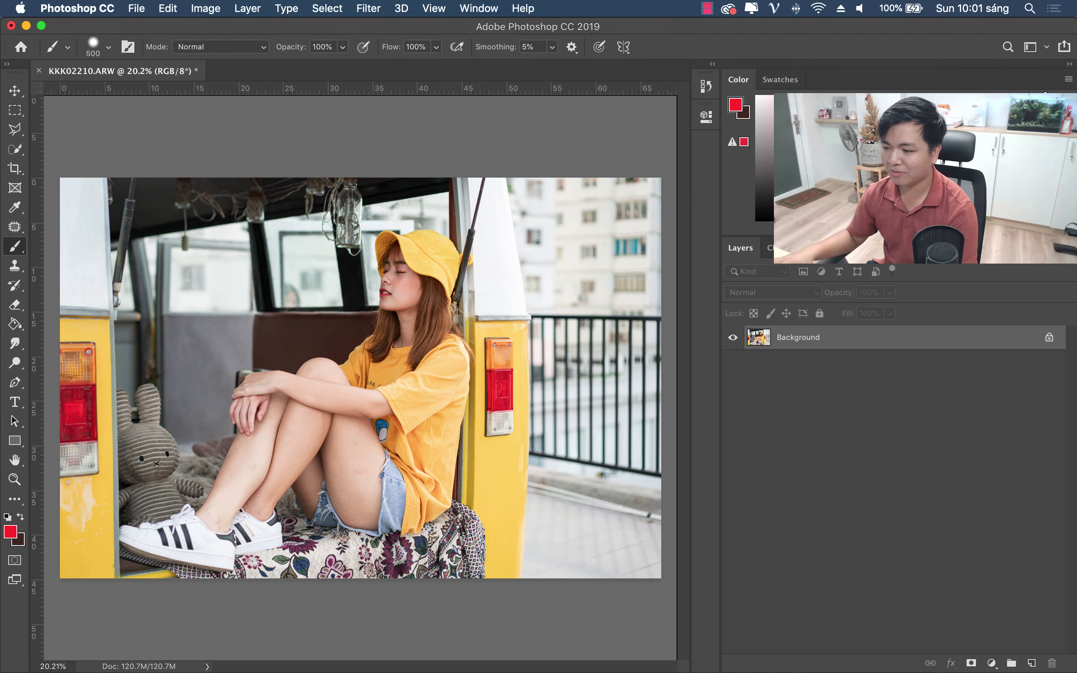
drag(872, 243, 871, 297)
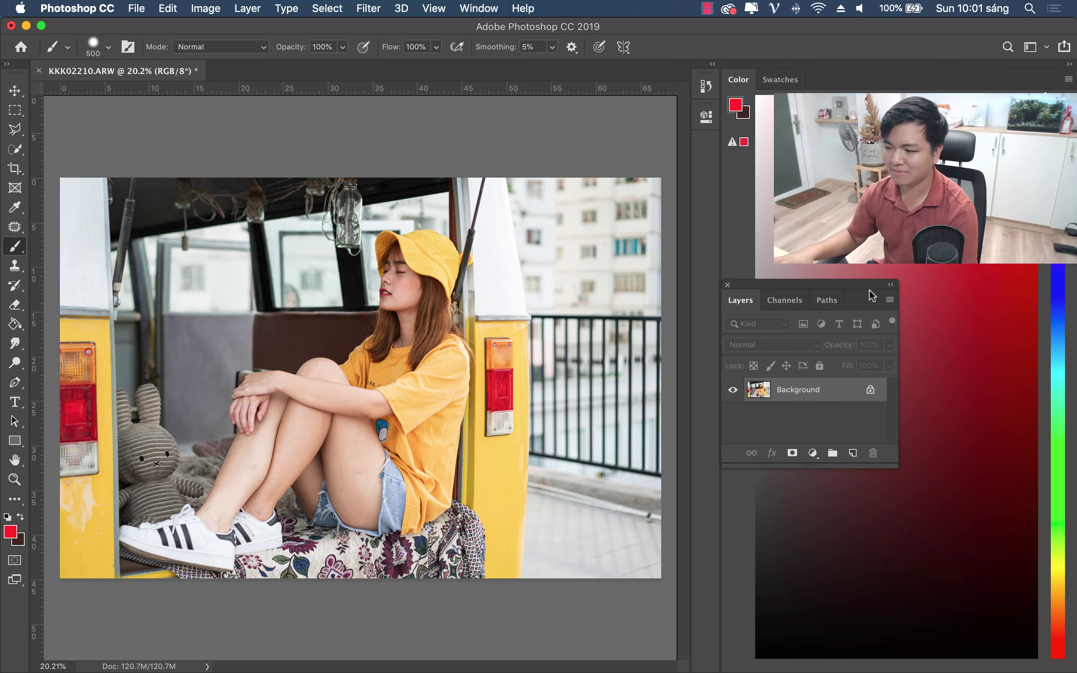
mouse_move(757, 300)
mouse_down()
mouse_move(889, 669)
mouse_move(891, 627)
mouse_up()
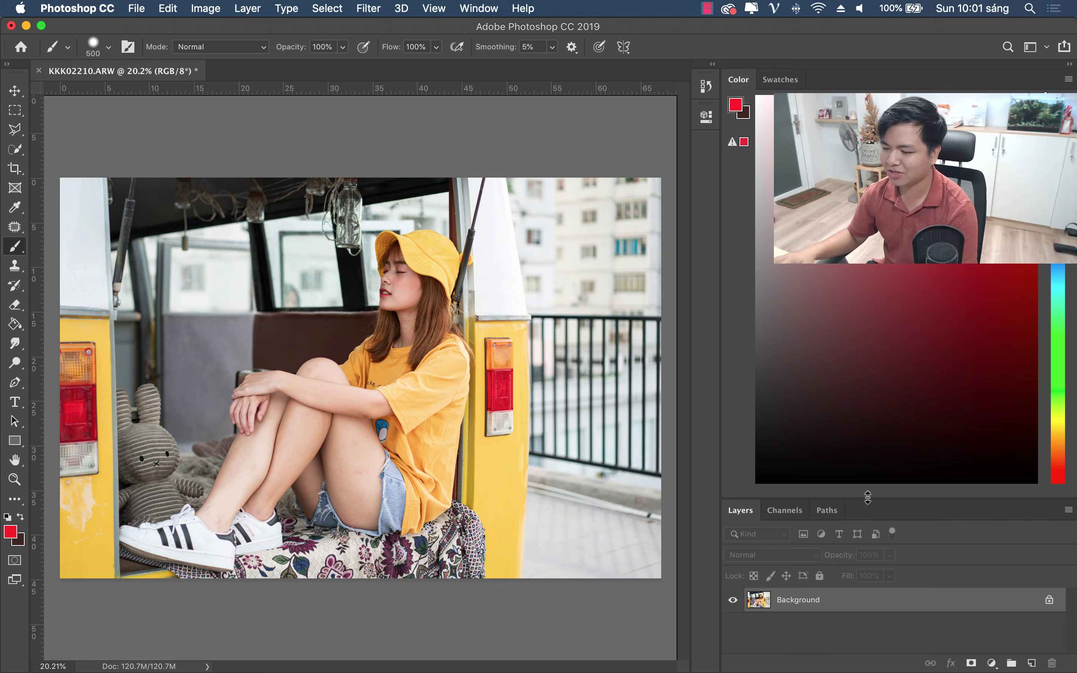
drag(867, 497, 845, 270)
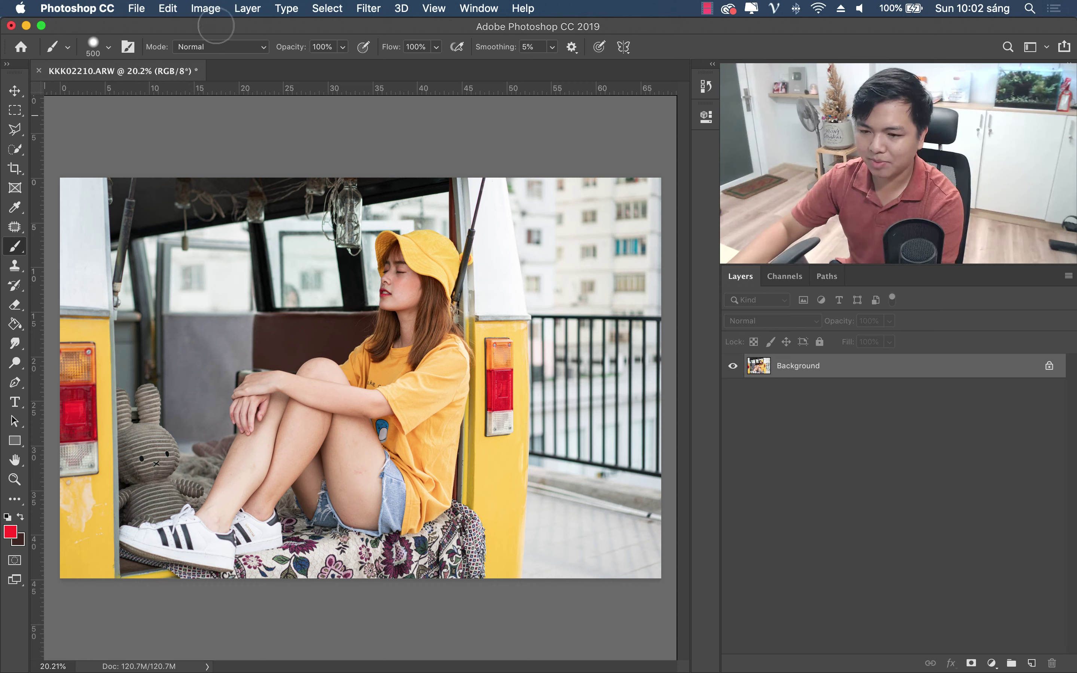
Step: Reset the workspace to Essentials once more
click(474, 9)
mouse_move(521, 41)
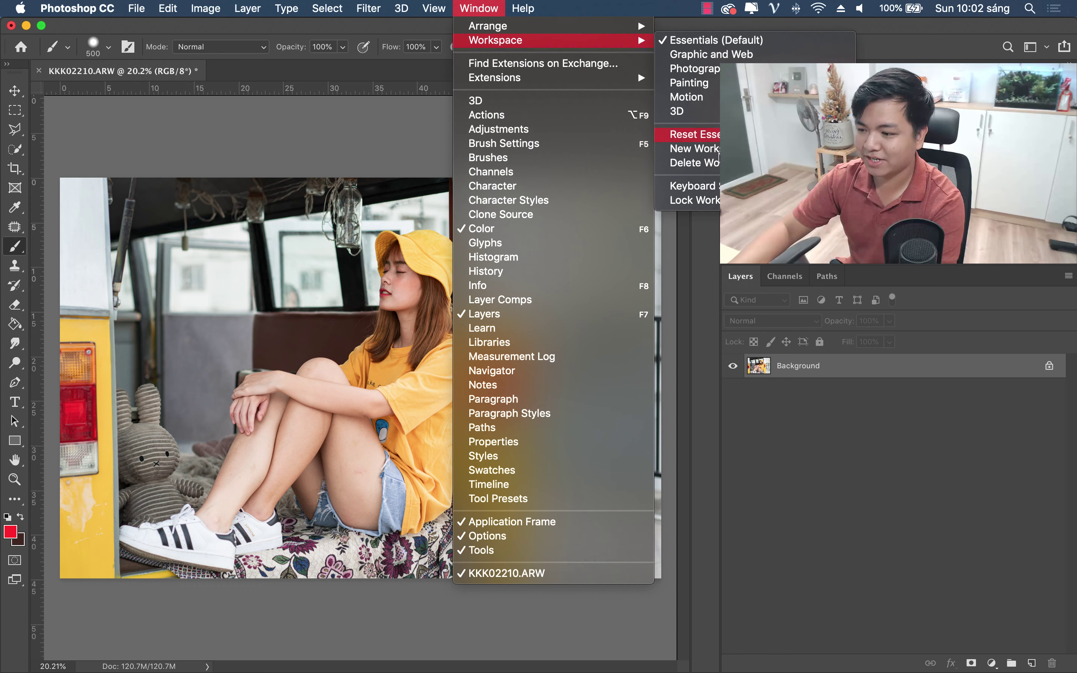
click(686, 136)
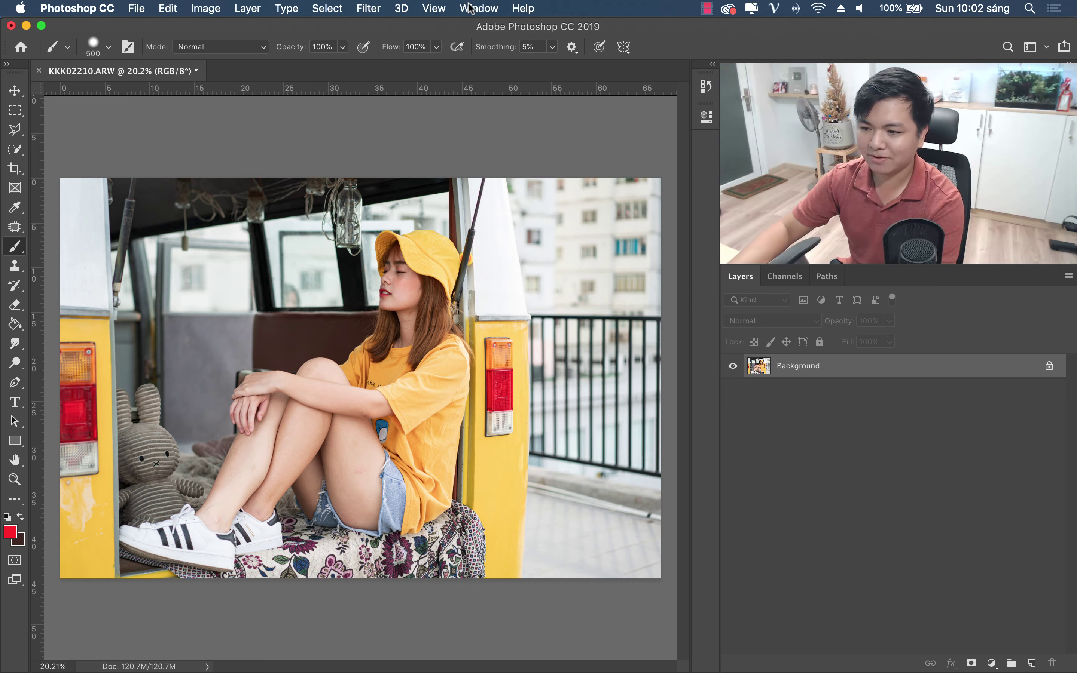
click(478, 8)
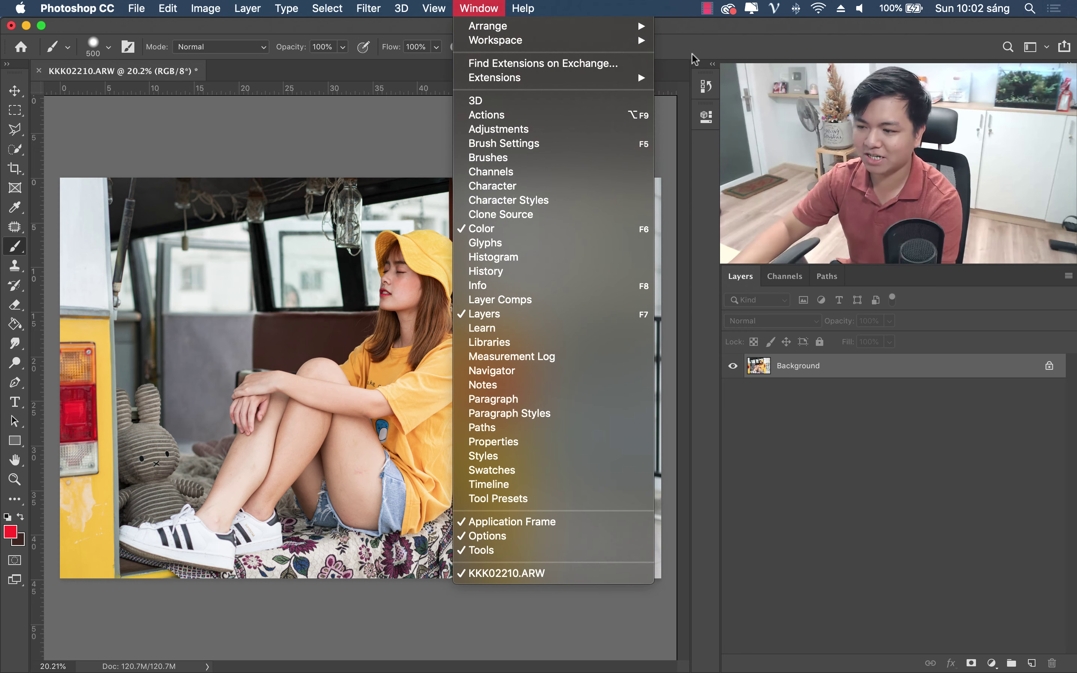
click(367, 7)
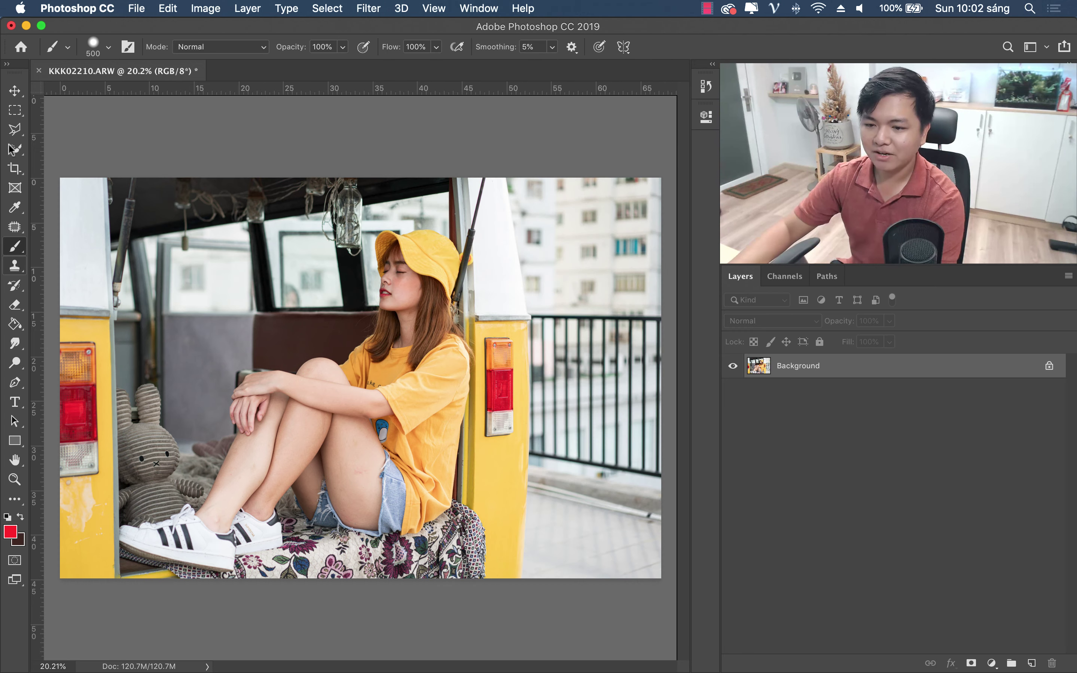
Step: Set the tools panel to two columns, then hide and reshow it via Window > Tools
click(6, 67)
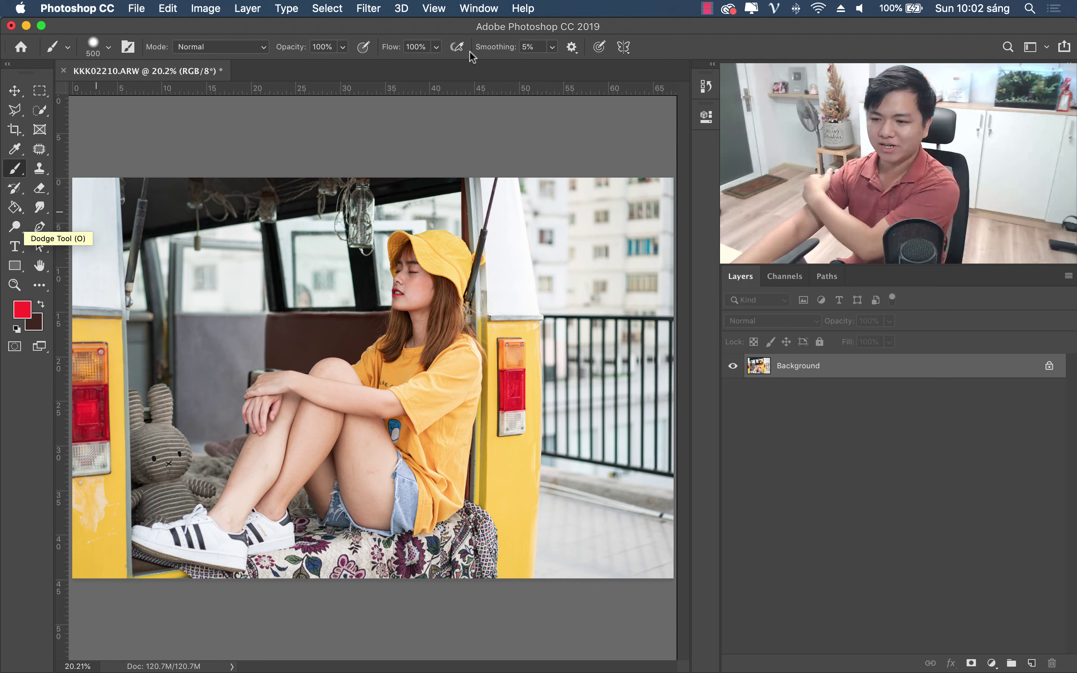
click(479, 9)
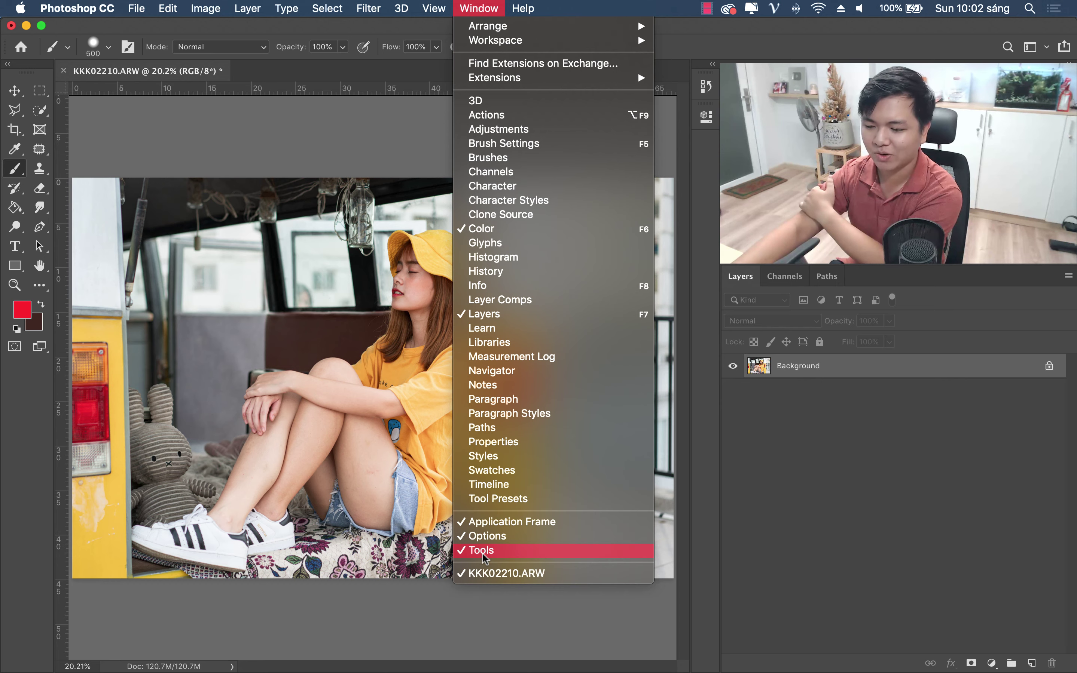
click(482, 550)
click(479, 8)
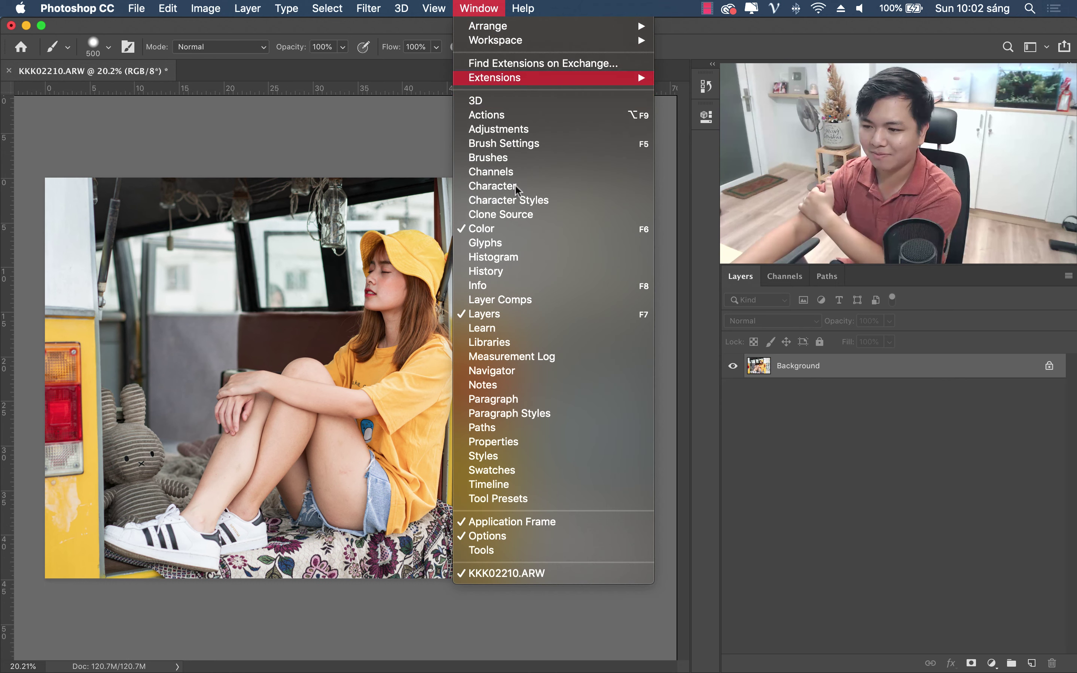
click(517, 554)
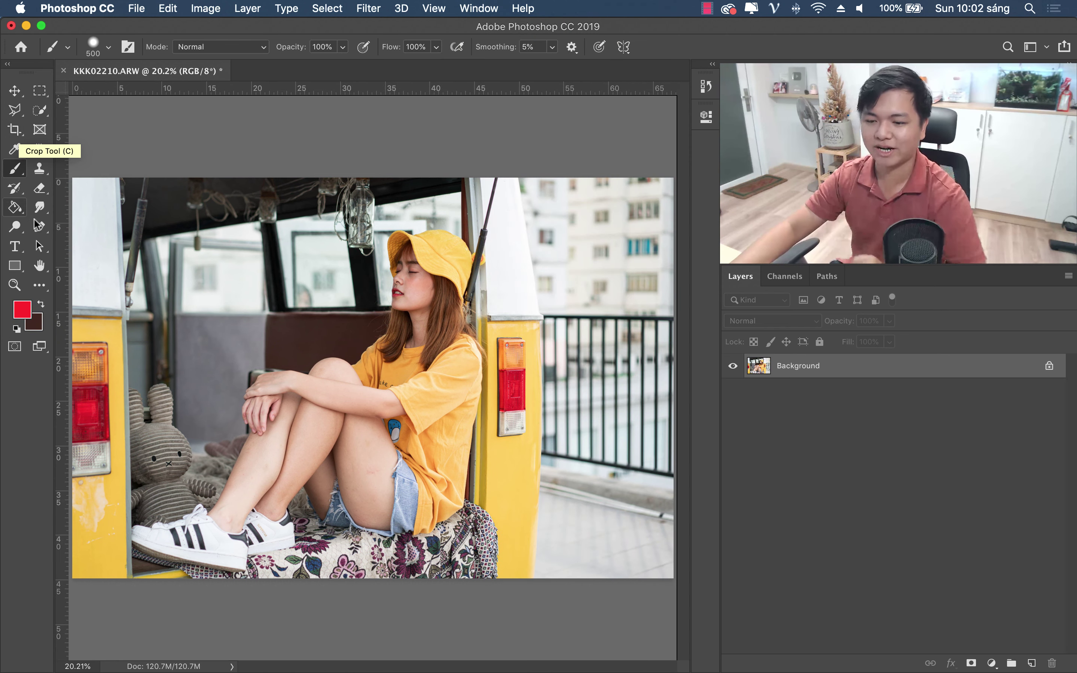
Step: Select the Move Tool and toggle the tools panel, ending in two columns
click(15, 91)
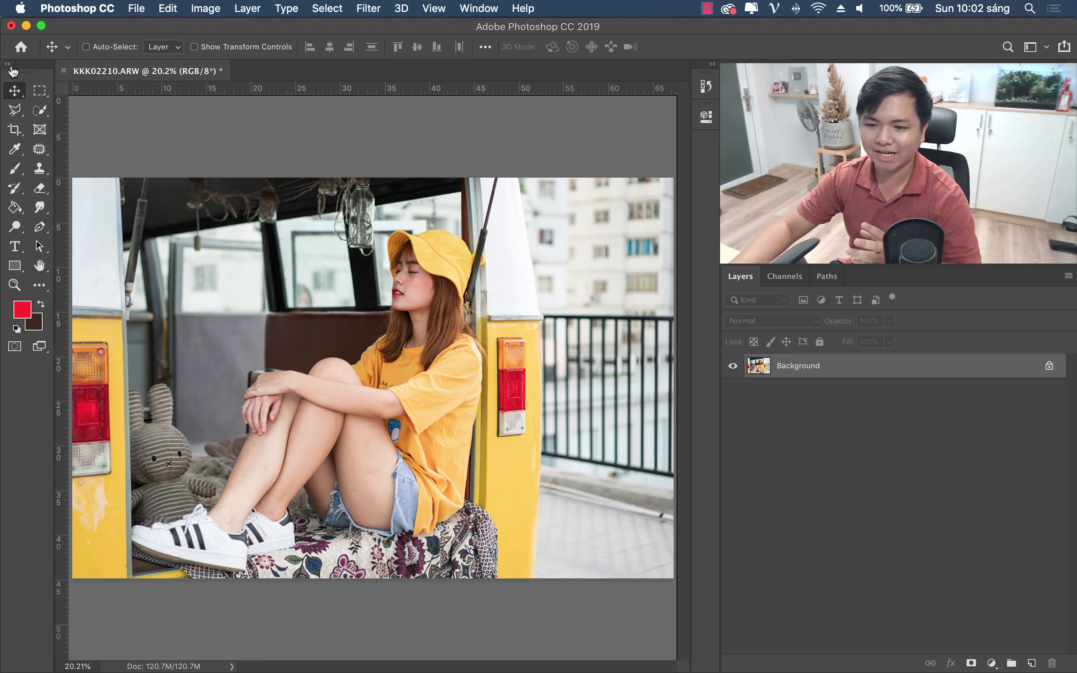
click(10, 66)
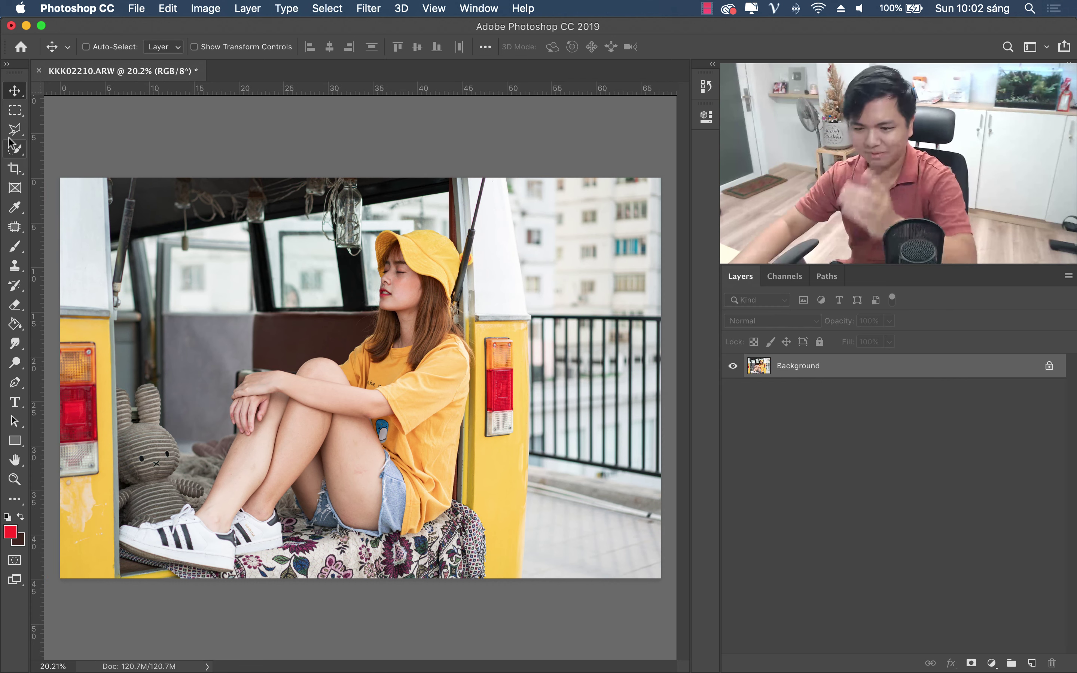
click(6, 64)
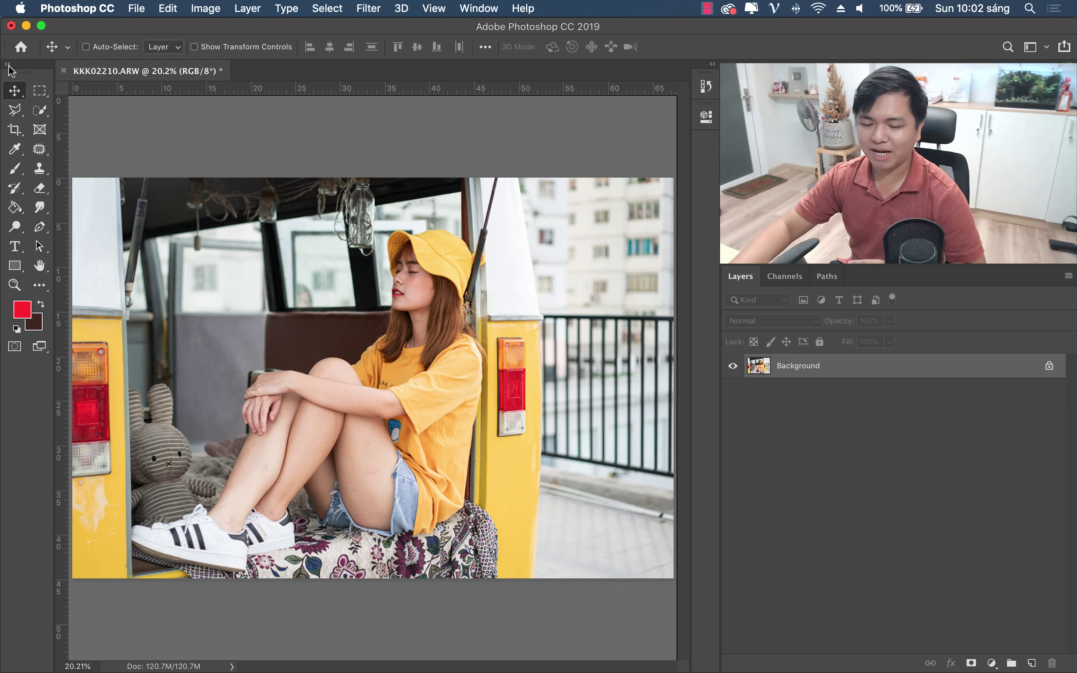
click(7, 65)
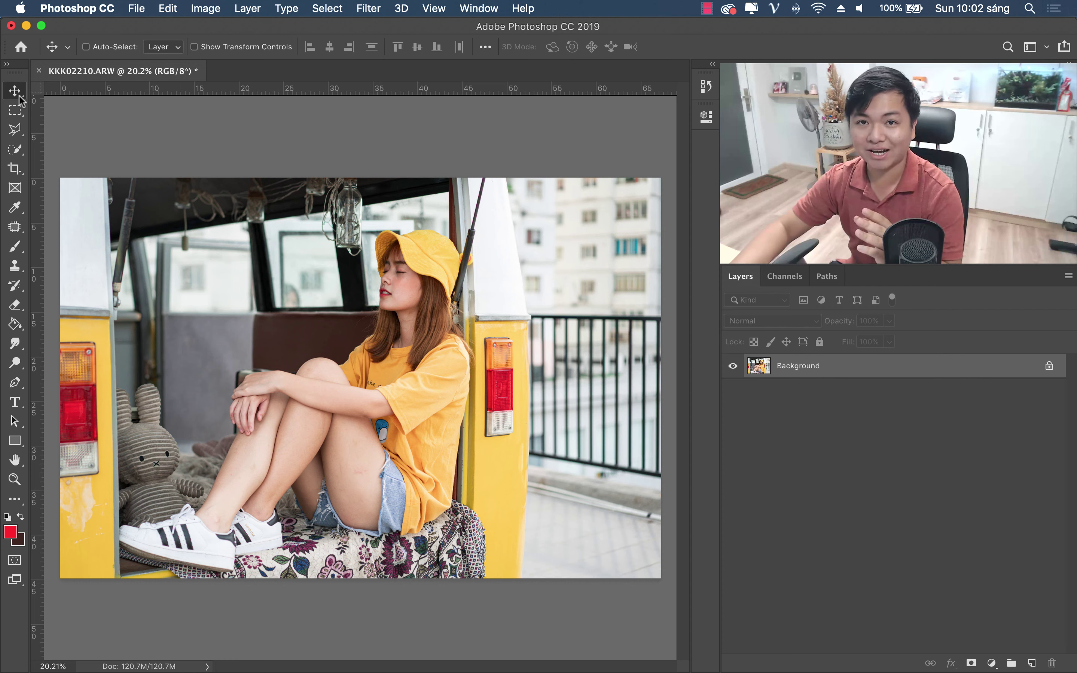
click(7, 64)
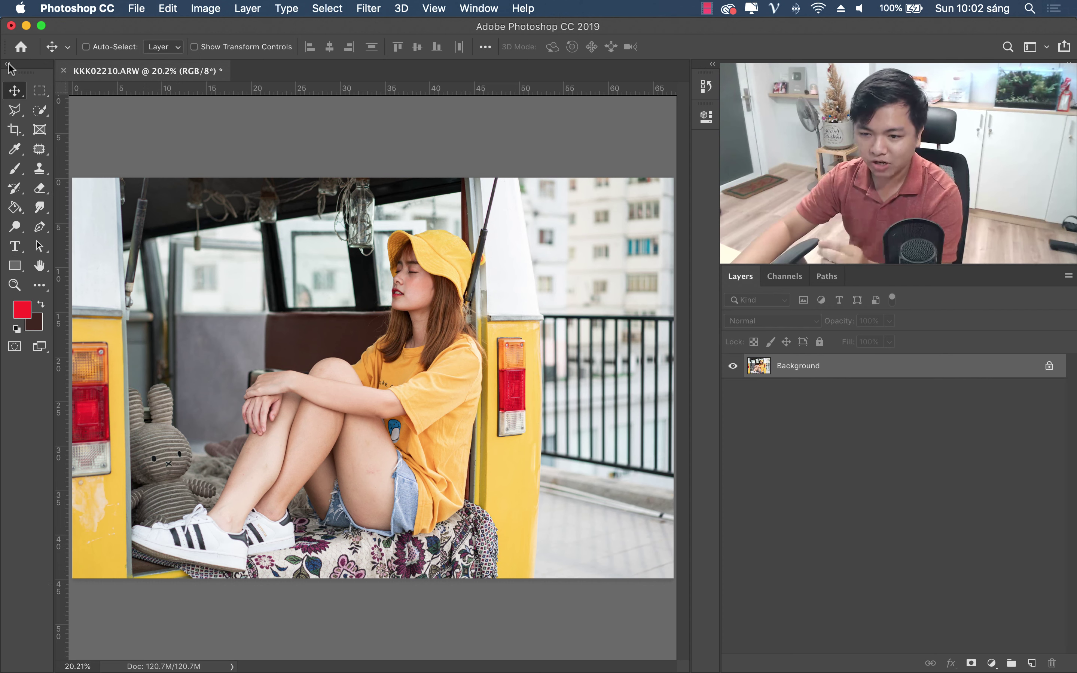
Step: Open and close the Move/Artboard Tool flyout several times
right_click(14, 93)
click(22, 93)
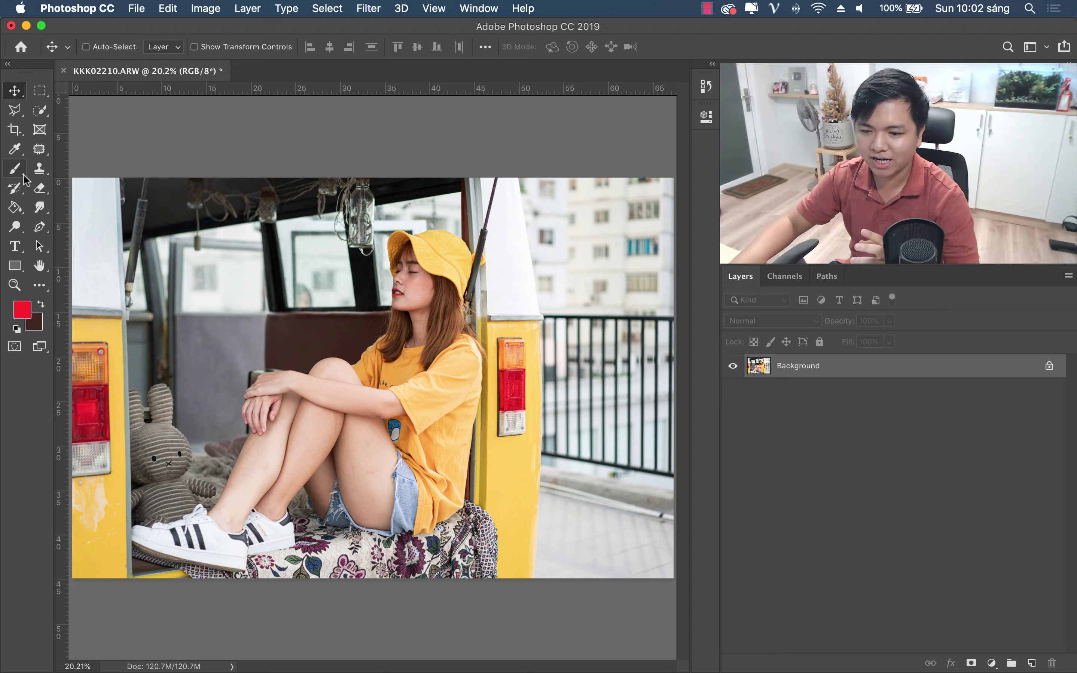
right_click(16, 92)
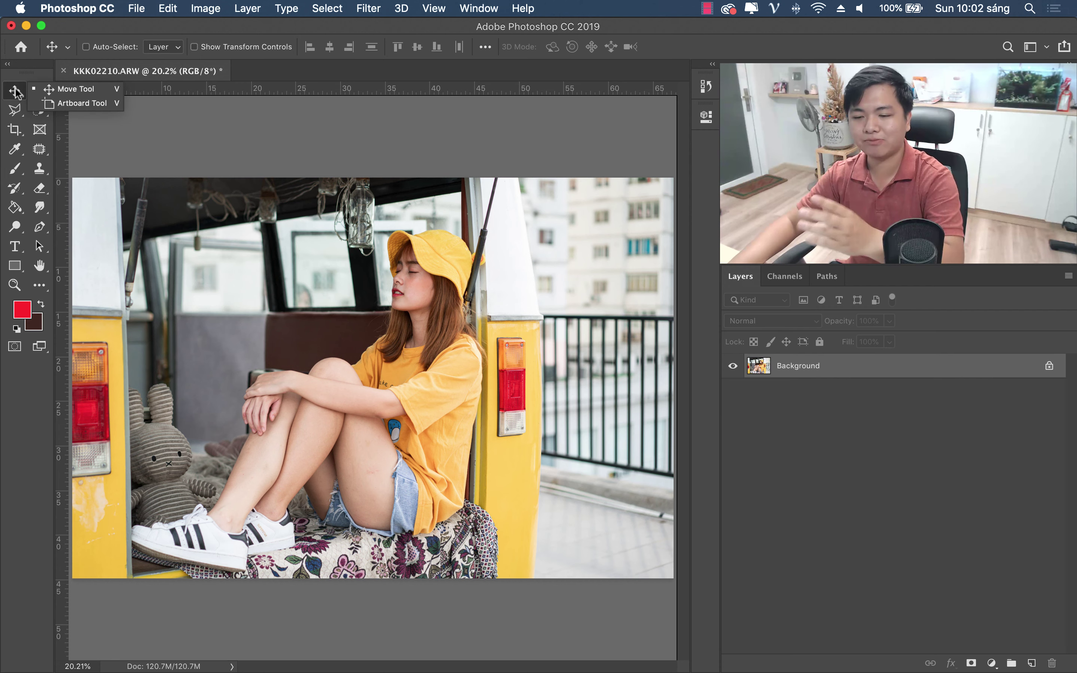
click(14, 94)
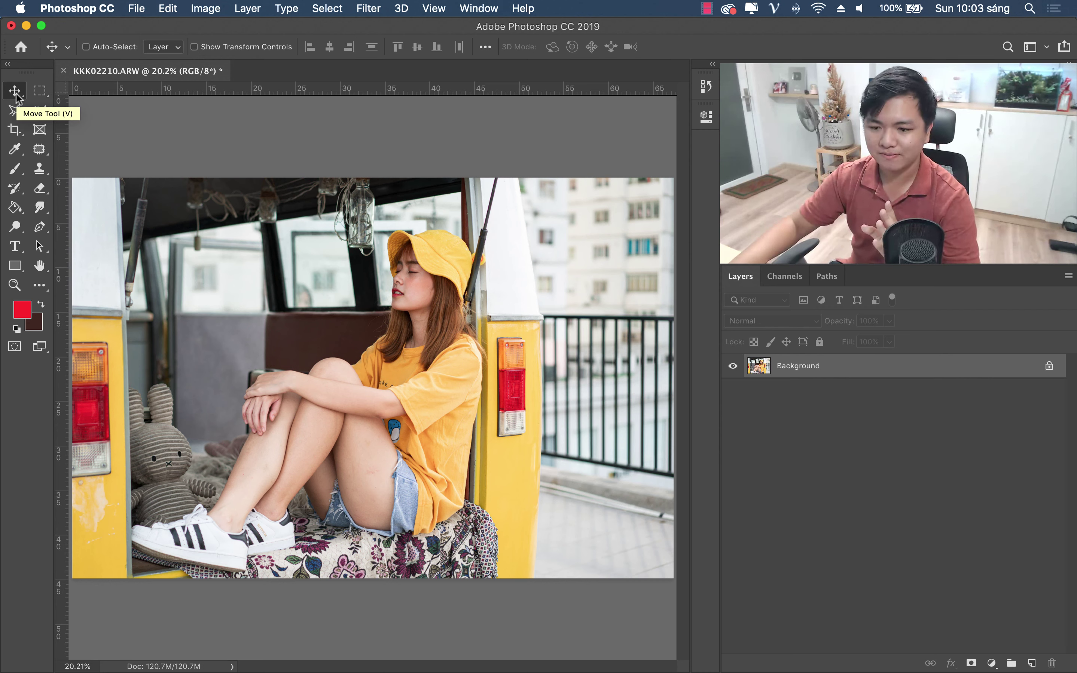
click(16, 96)
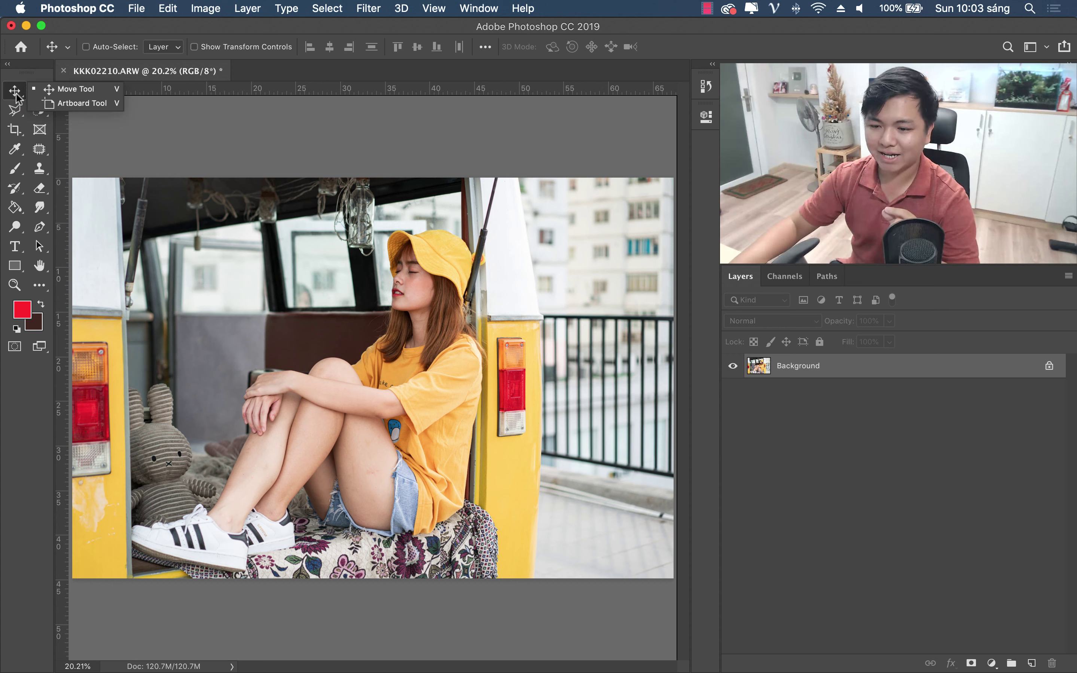
click(16, 95)
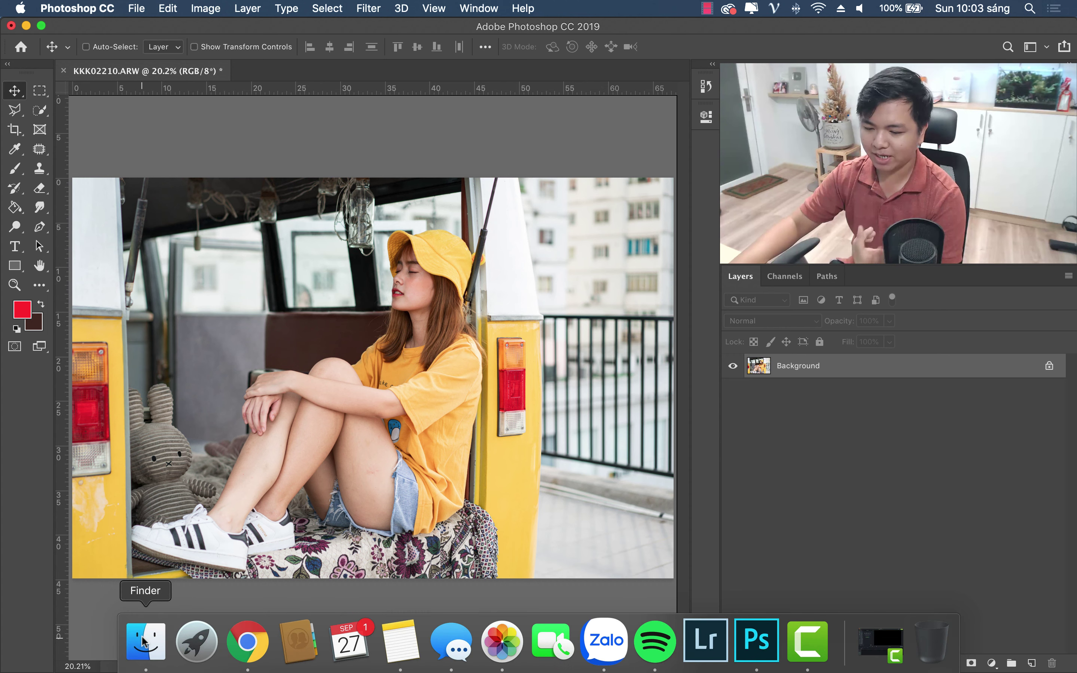
Step: Select KKK02031.ARW in the stock Kien Ka Ka folder and drag it onto Photoshop
click(143, 642)
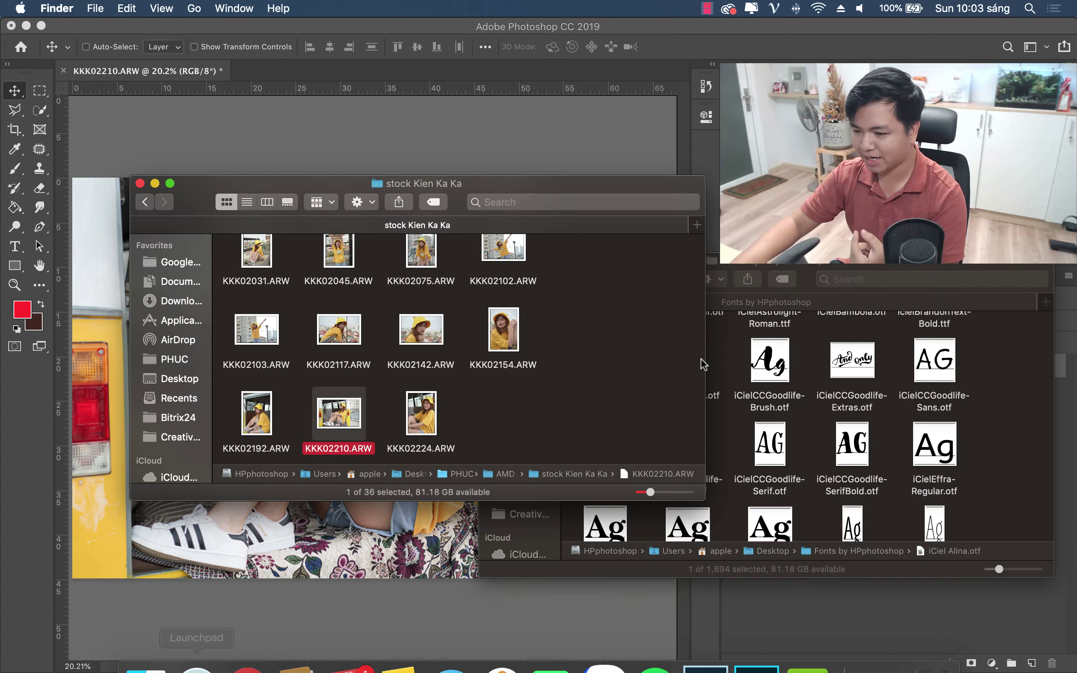
right_click(501, 266)
click(266, 253)
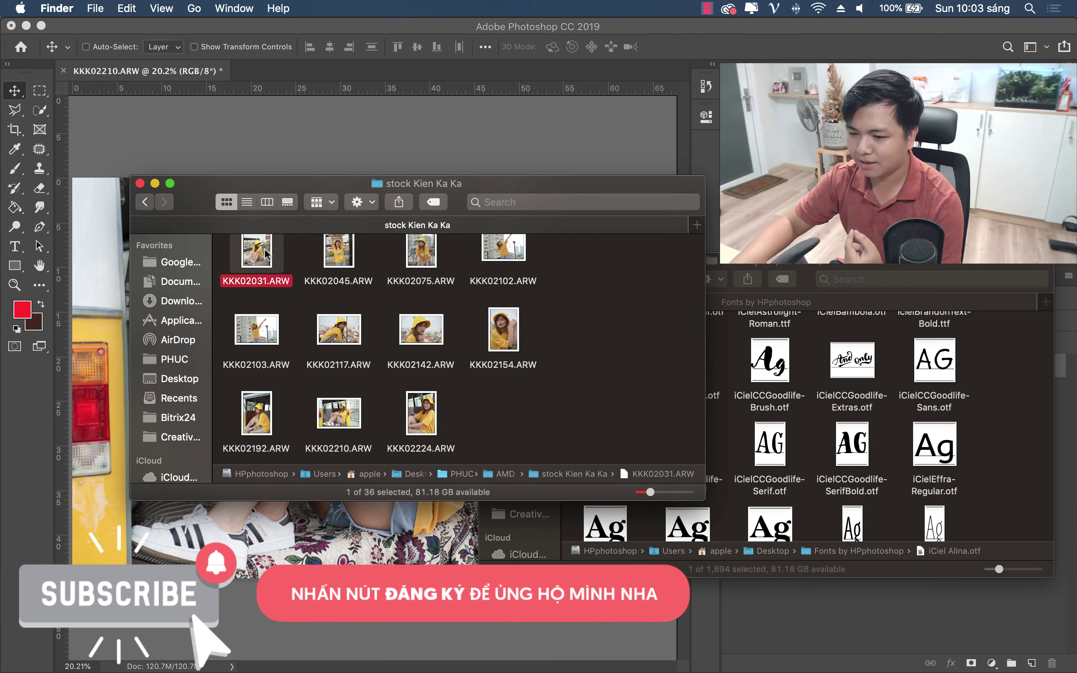
right_click(266, 253)
mouse_move(345, 267)
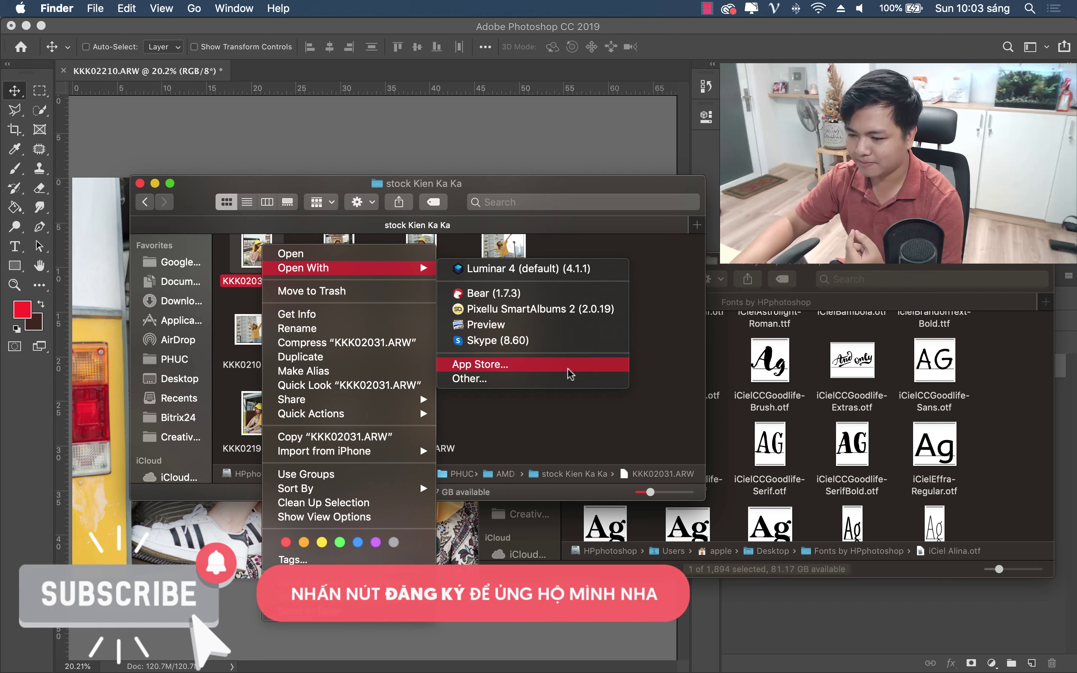
click(256, 250)
mouse_move(256, 250)
mouse_down()
mouse_move(630, 76)
mouse_move(613, 73)
mouse_up()
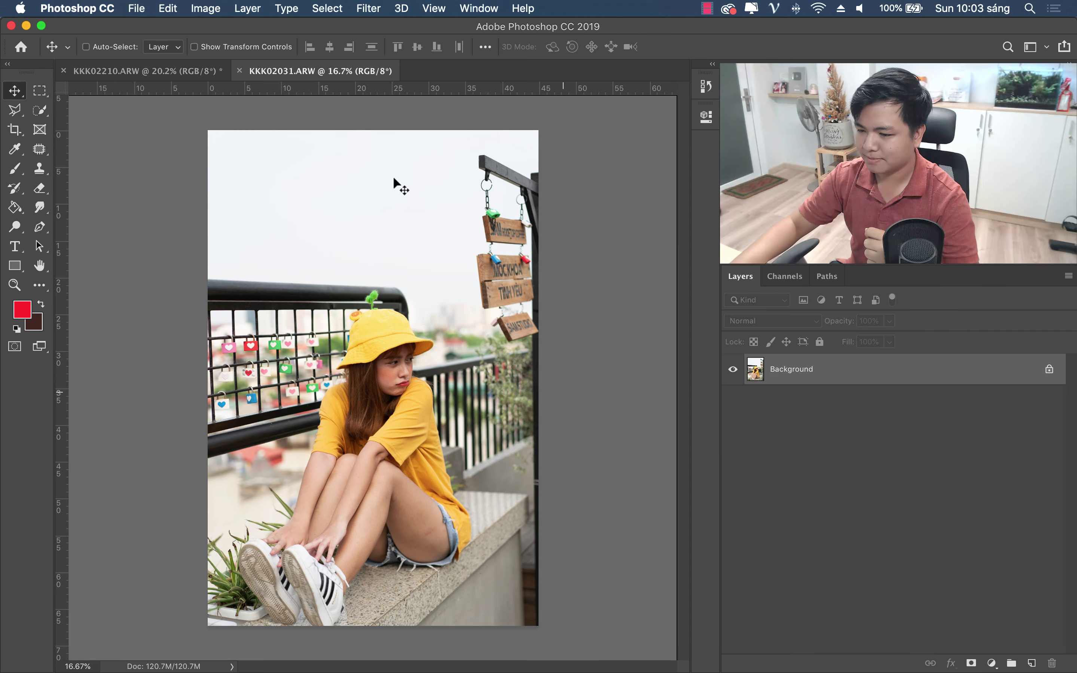
Step: Paste the copied van image into KKK02031.ARW as a new layer, then return to the van photo
click(166, 70)
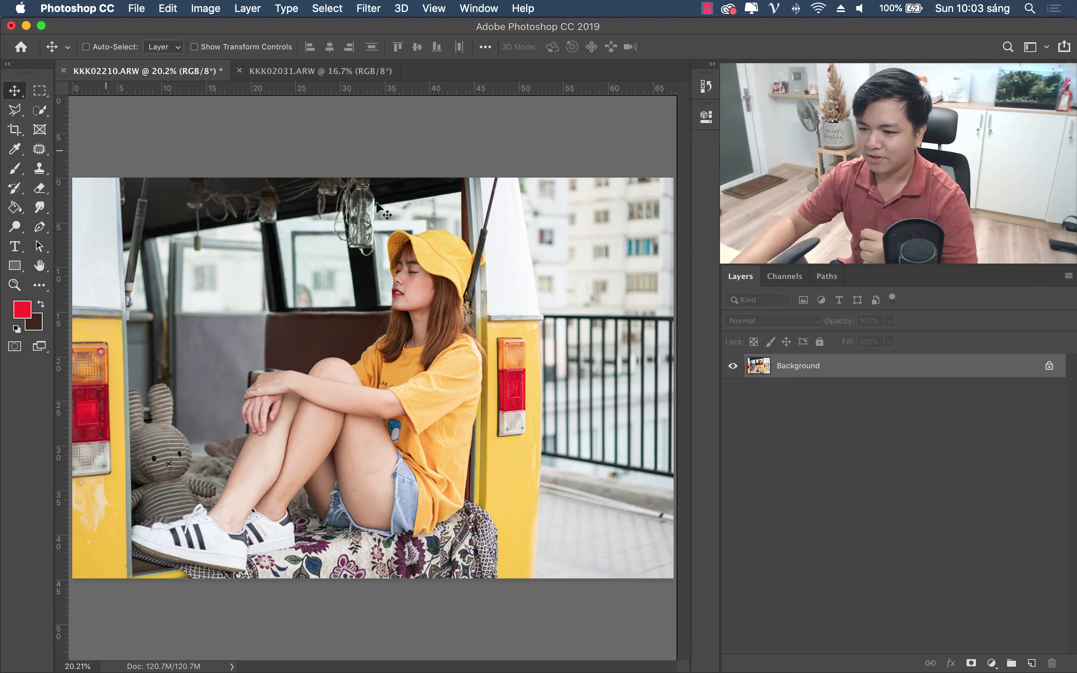
click(332, 72)
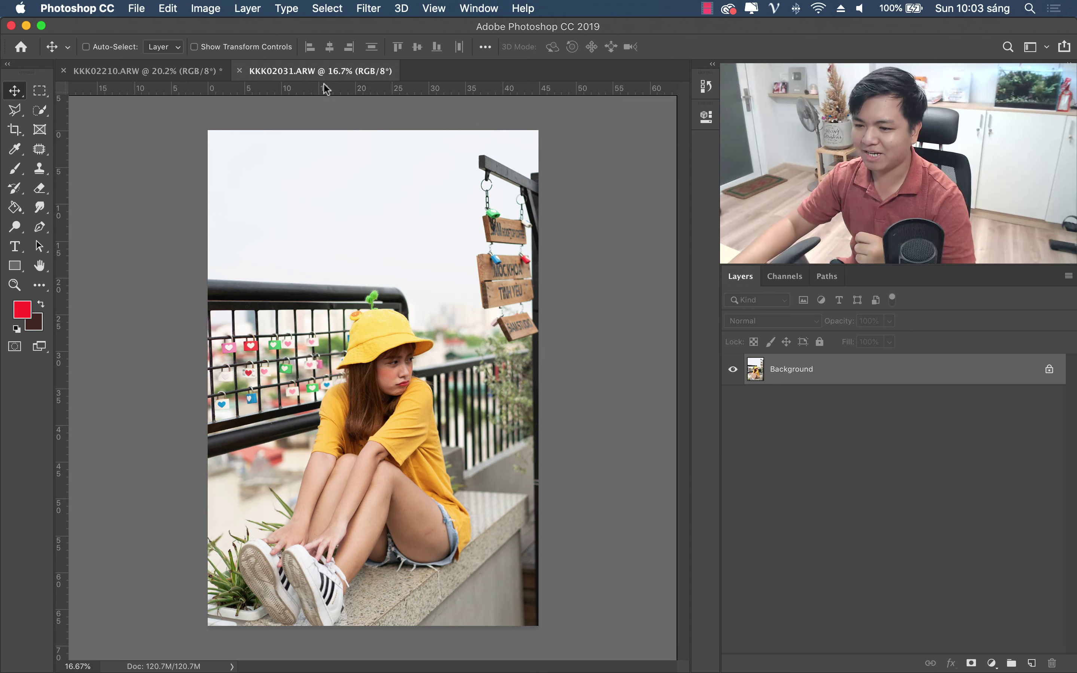
click(128, 71)
right_click(14, 91)
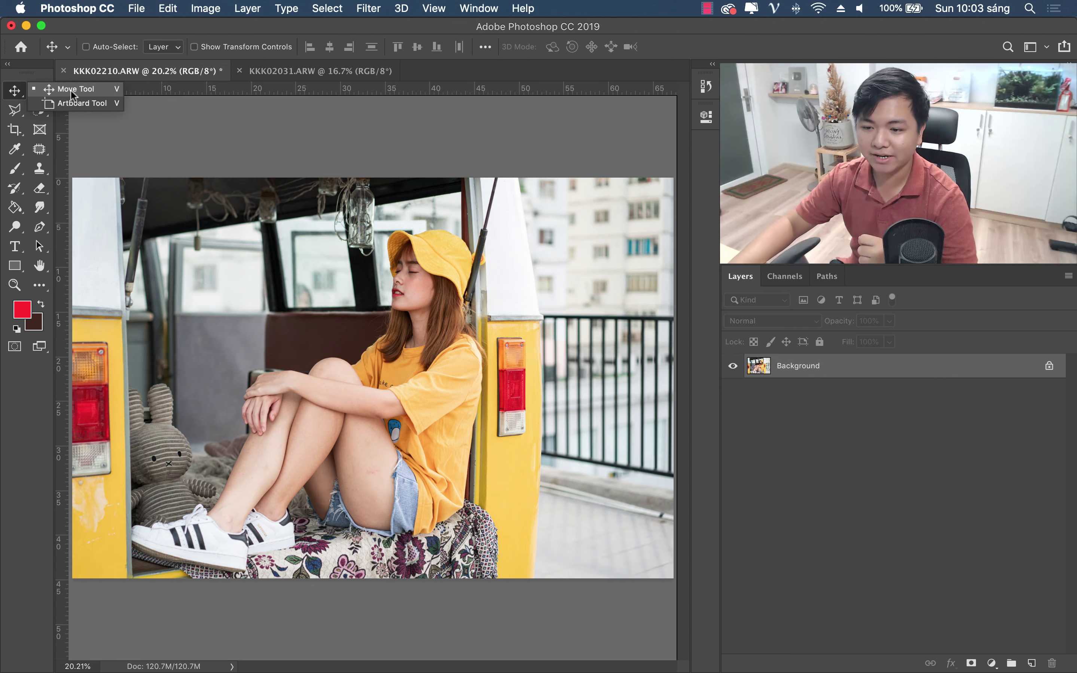
click(70, 90)
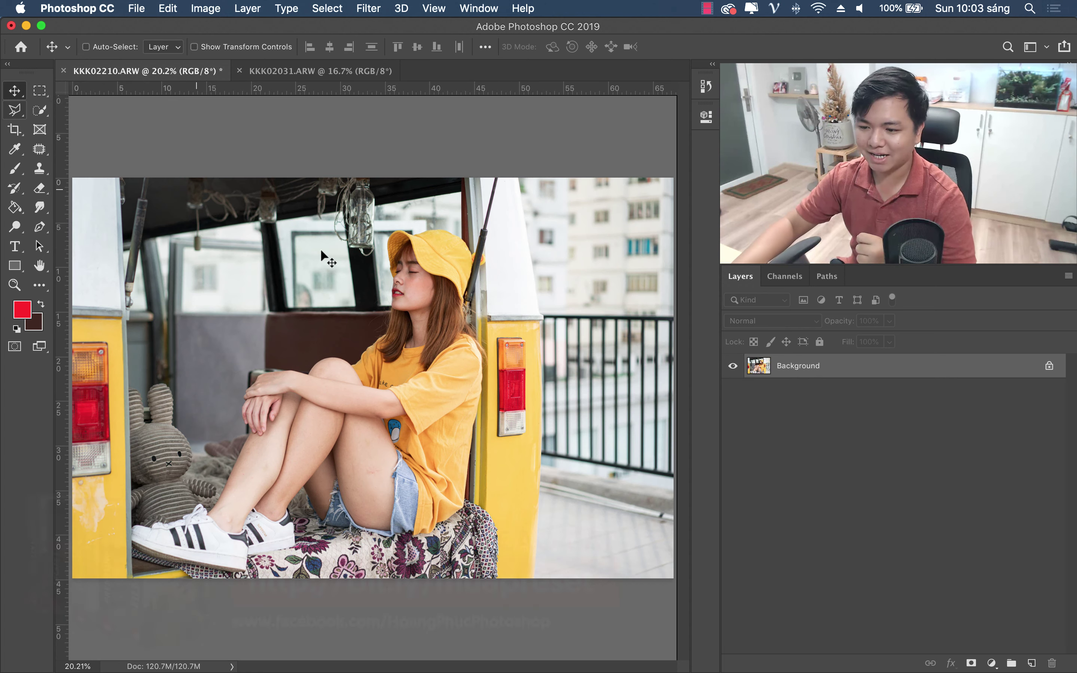
click(328, 73)
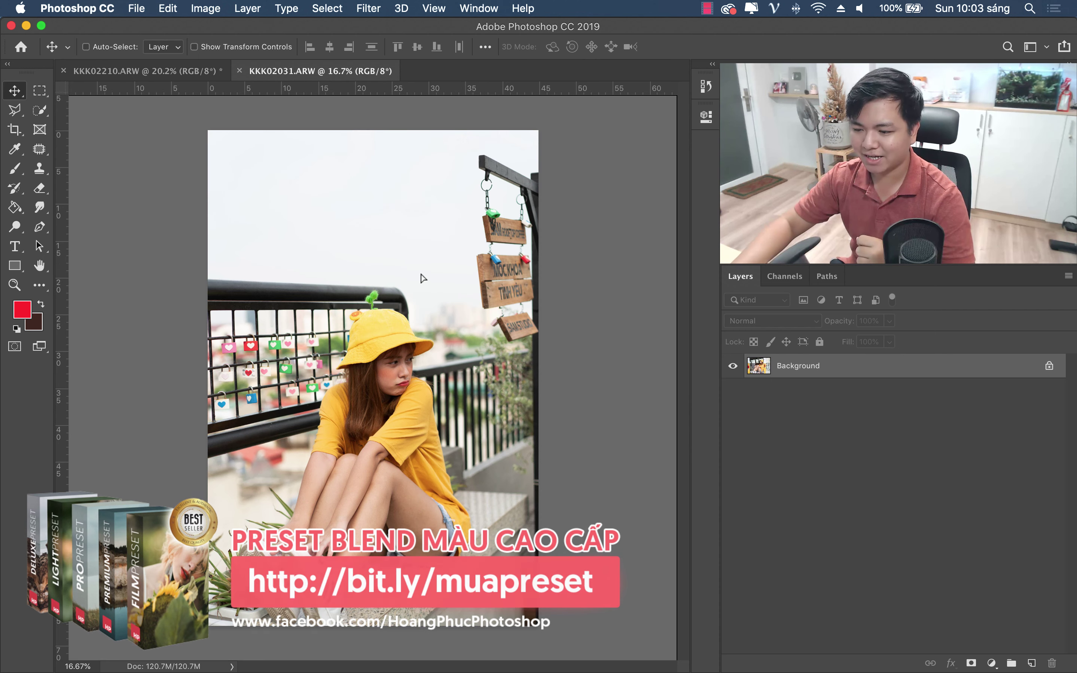
key(ctrl+v)
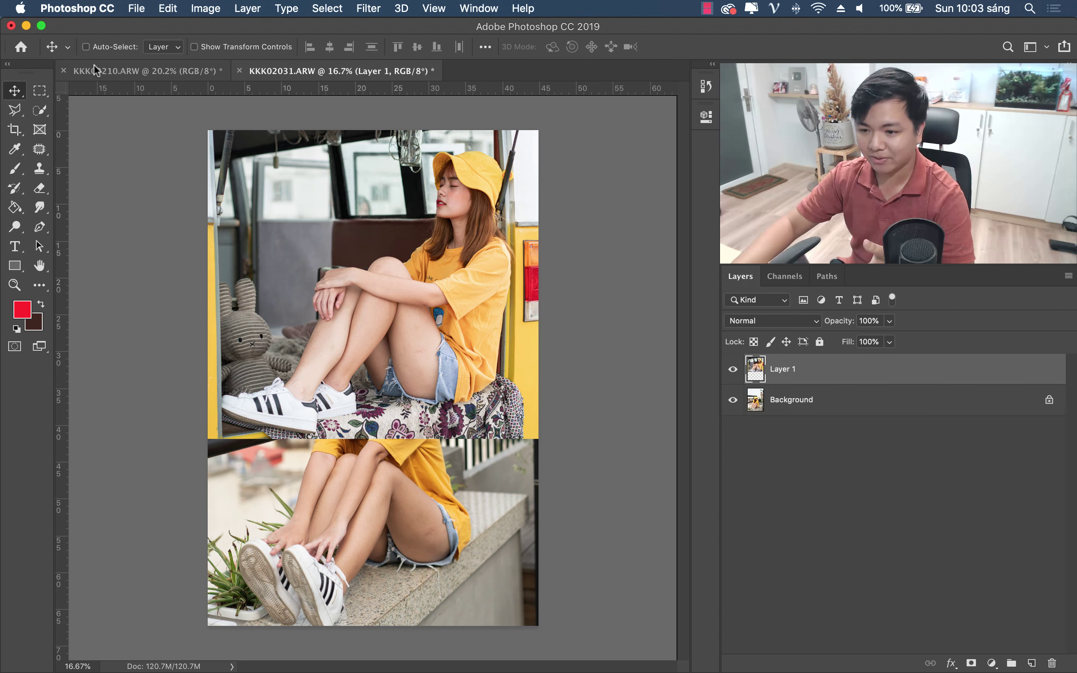
click(95, 70)
Step: Copy a rectangle around the girl's head to a new layer, move it, then delete it
click(39, 91)
drag(325, 246, 537, 398)
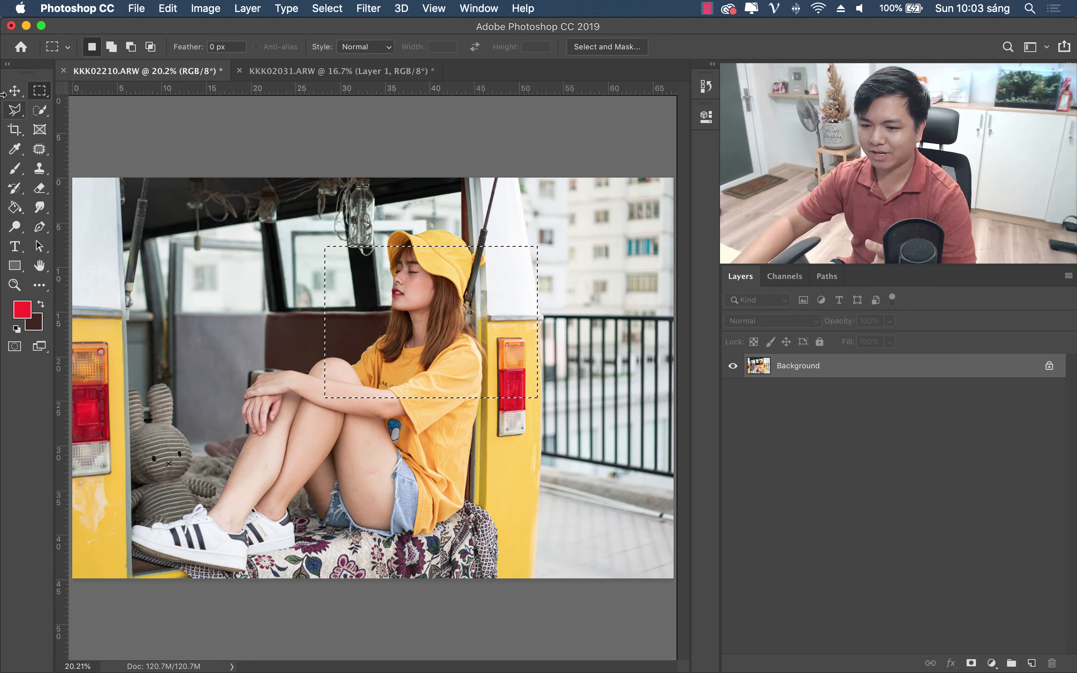
key(ctrl+j)
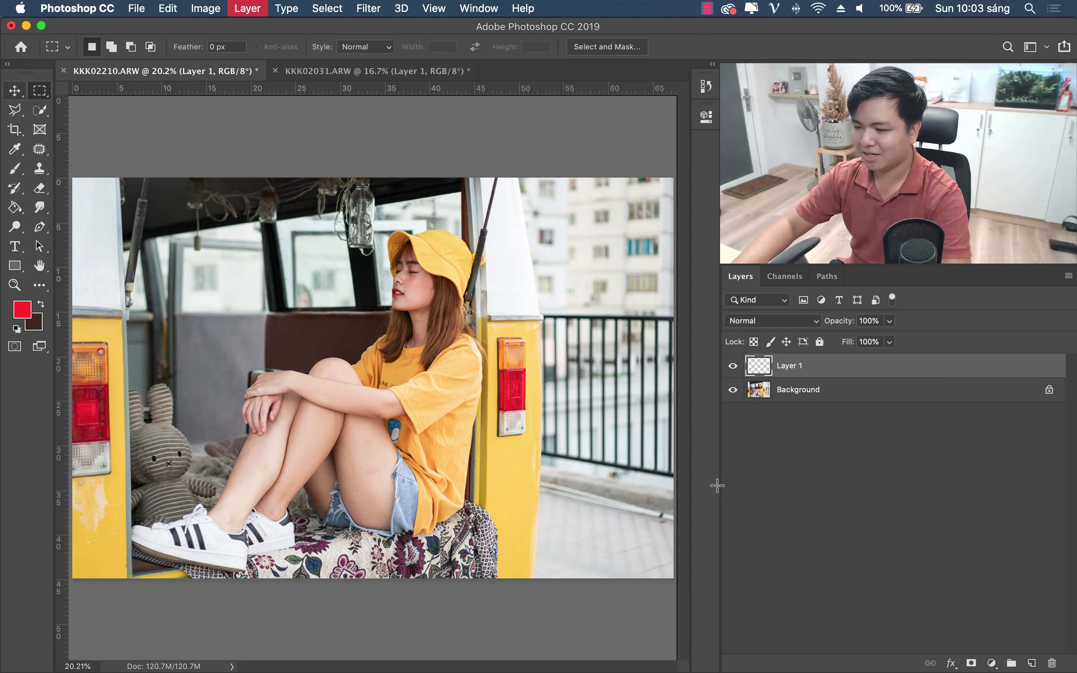
key(v)
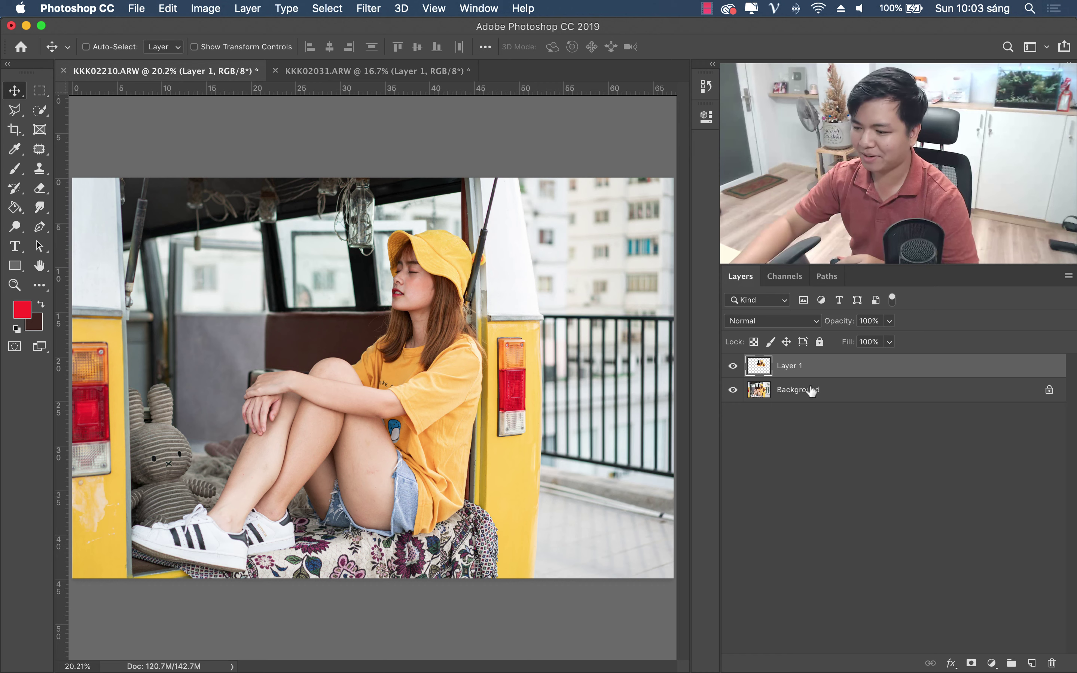
drag(423, 288, 423, 298)
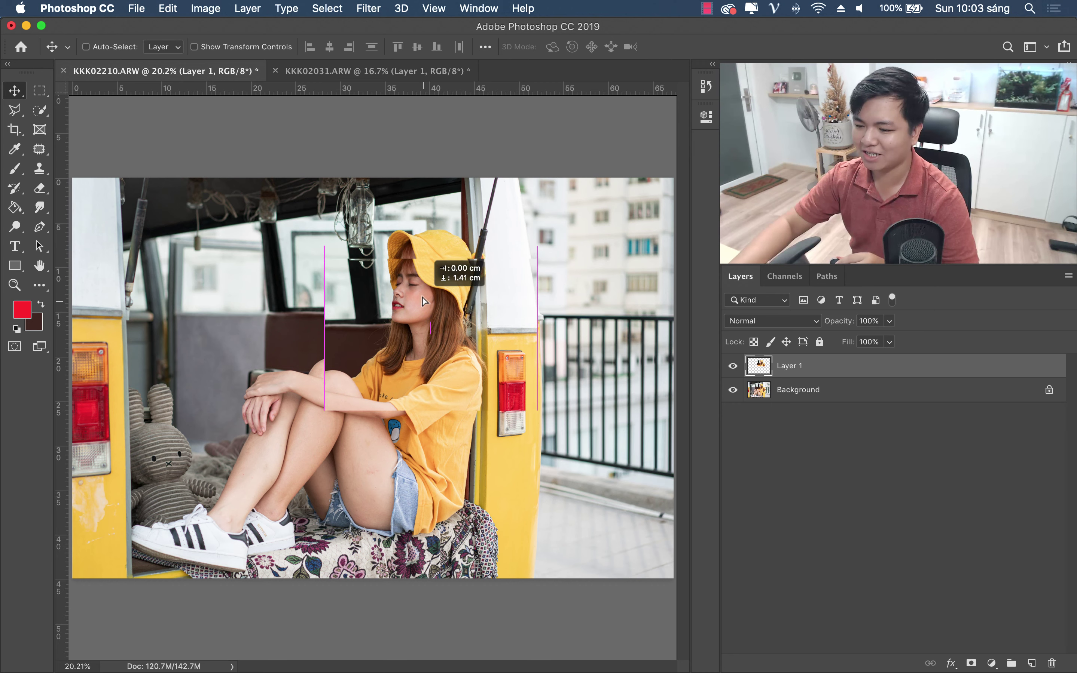
drag(387, 255, 302, 218)
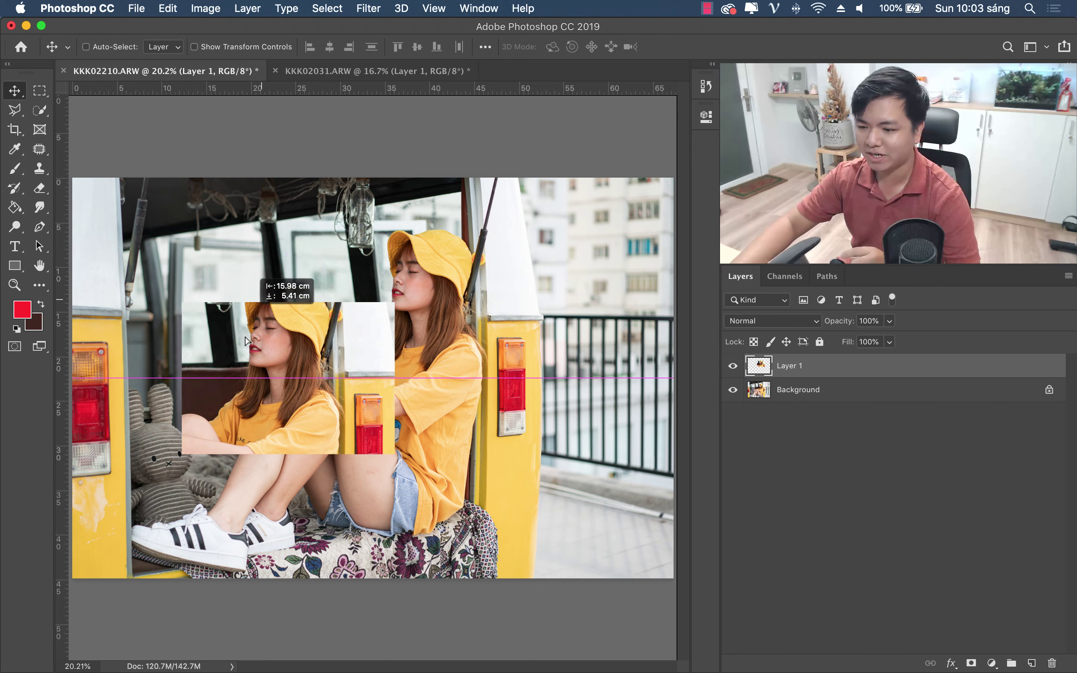
key(BackSpace)
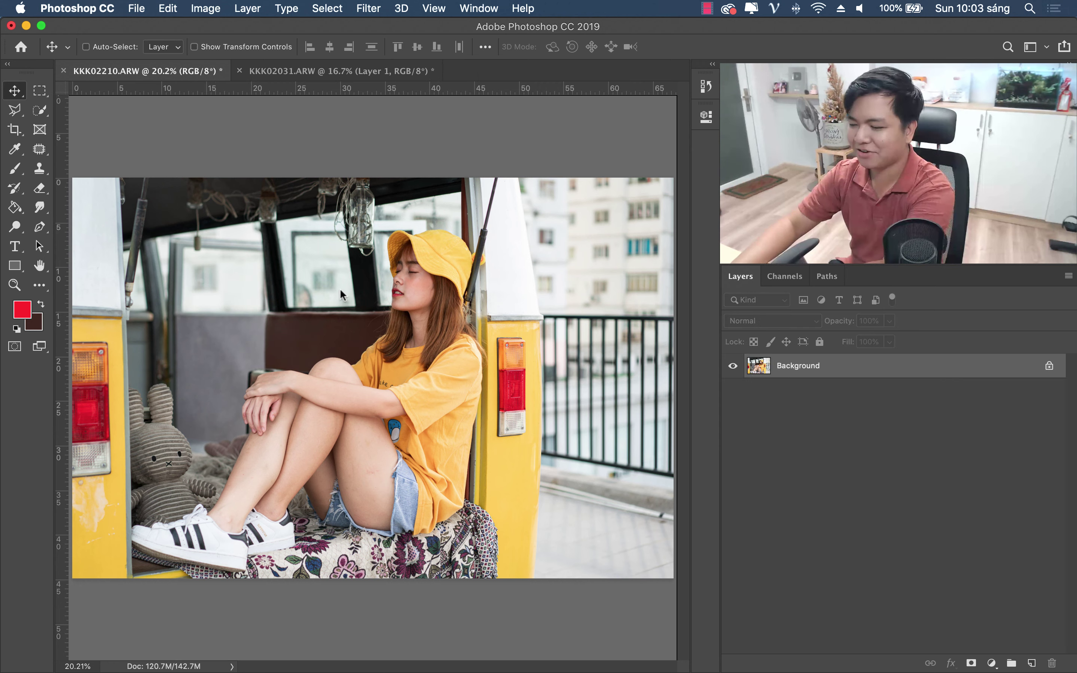
click(39, 88)
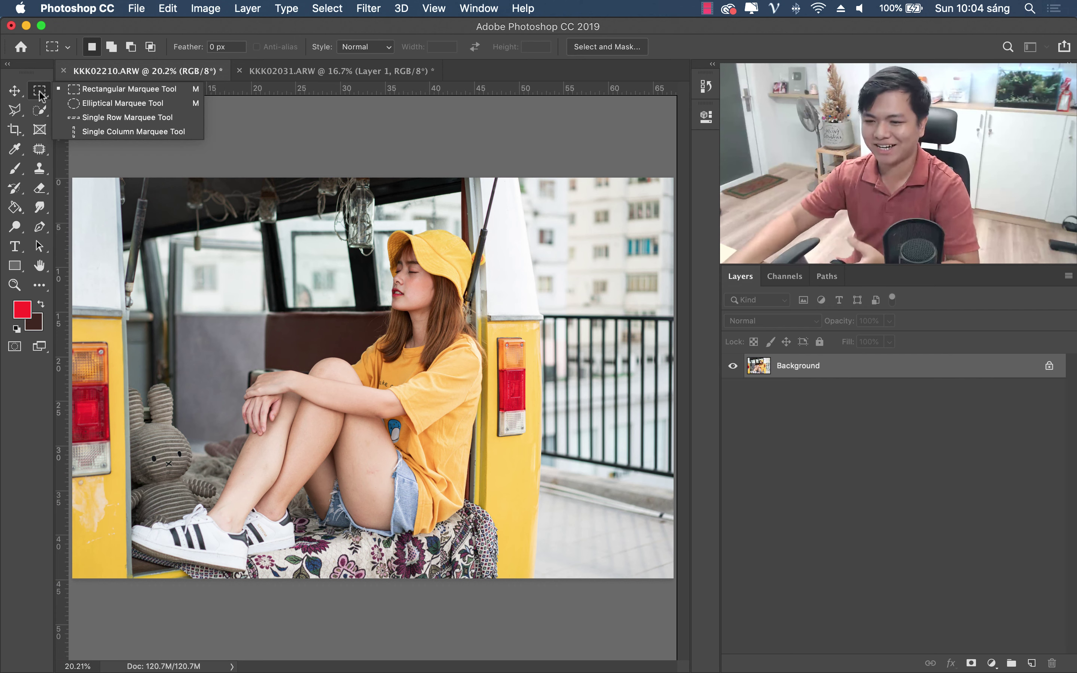
click(40, 94)
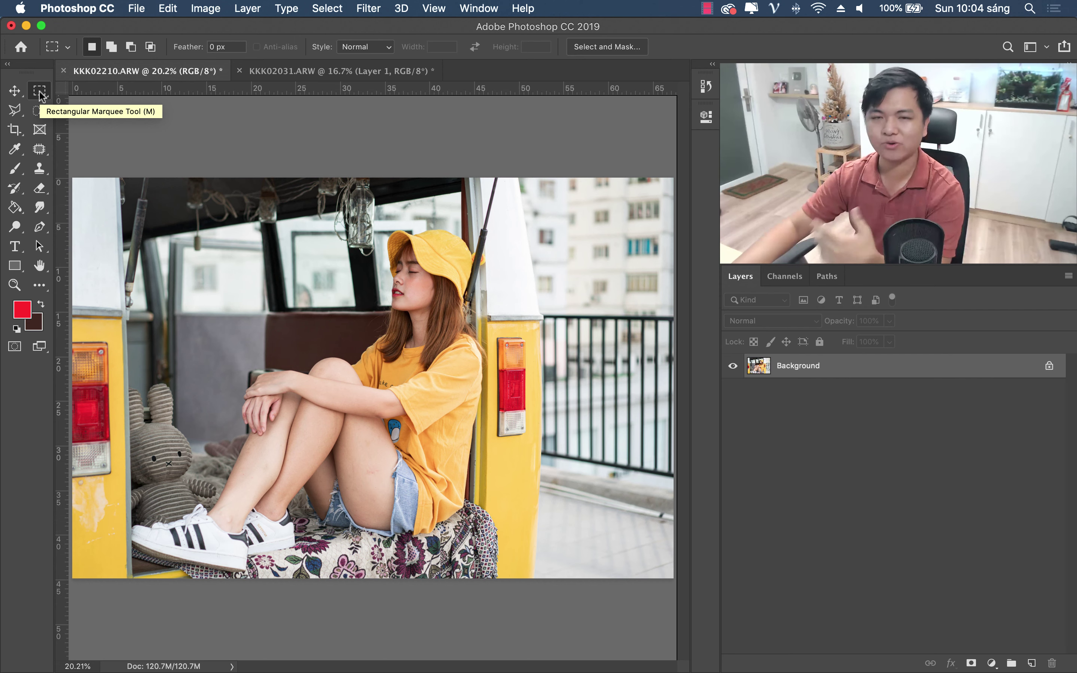
right_click(39, 91)
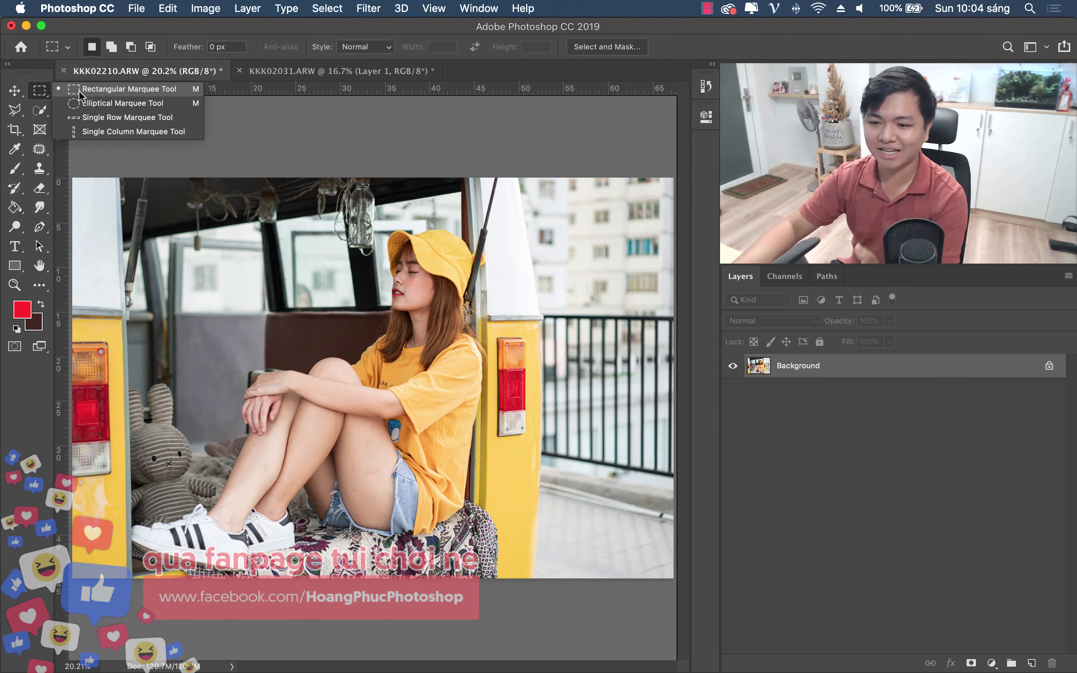
click(330, 9)
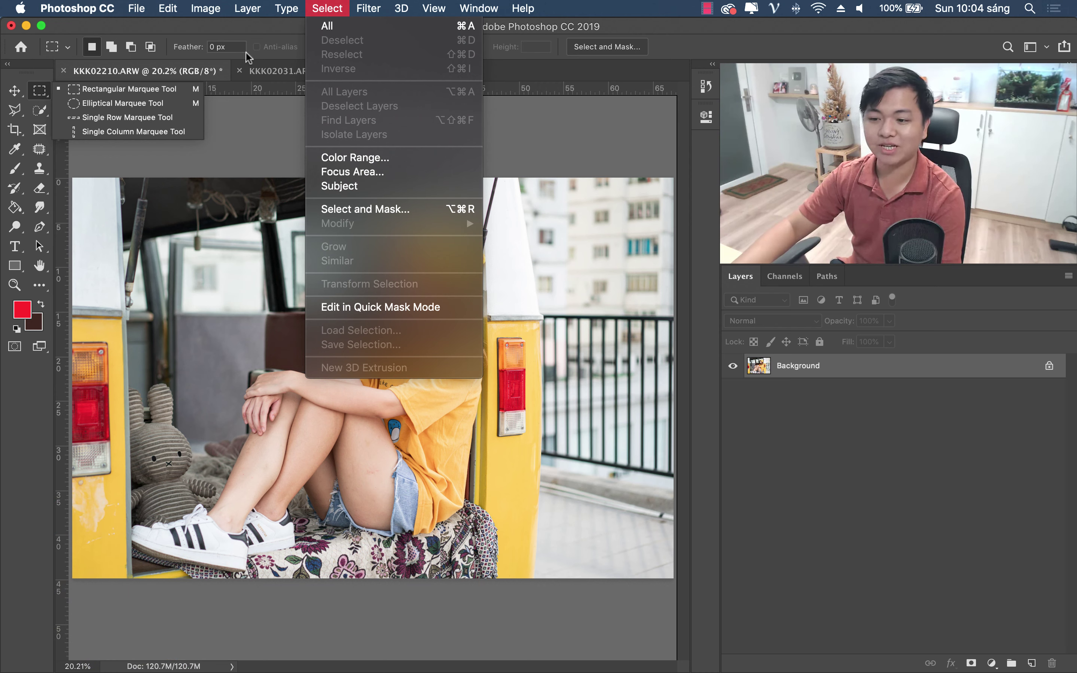
click(46, 92)
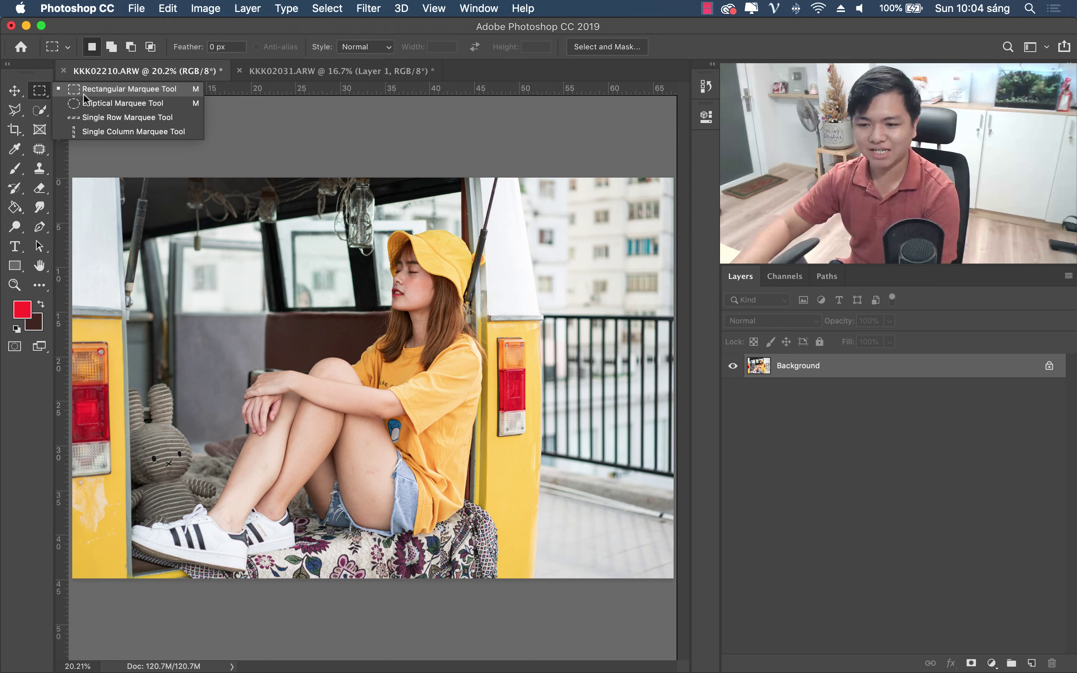
click(95, 89)
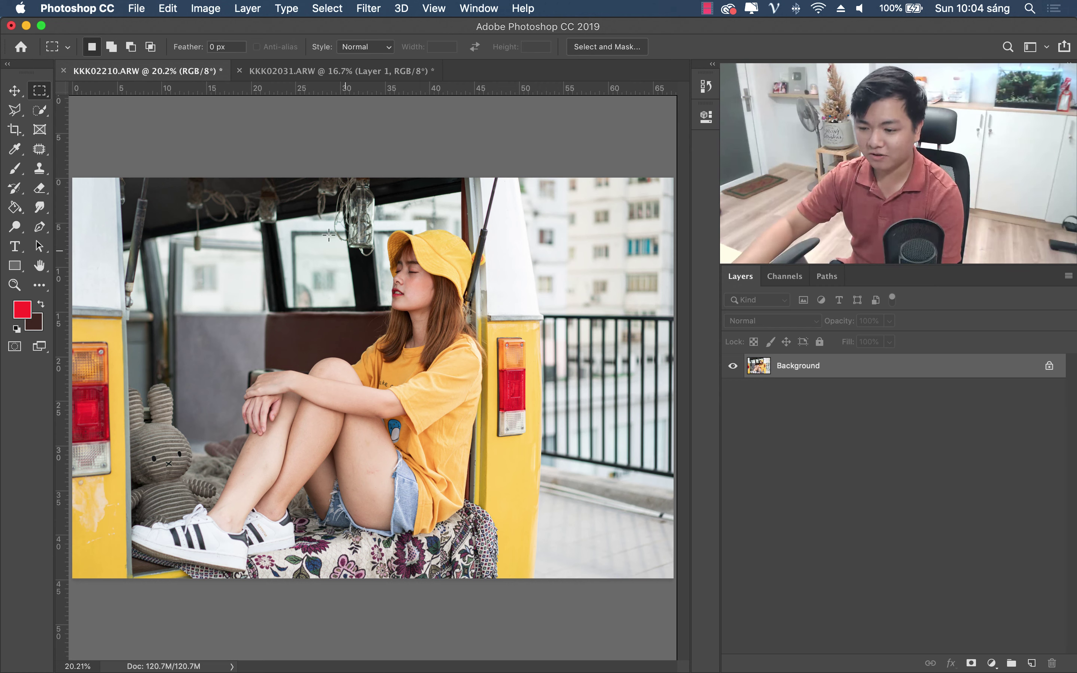
drag(131, 211, 492, 568)
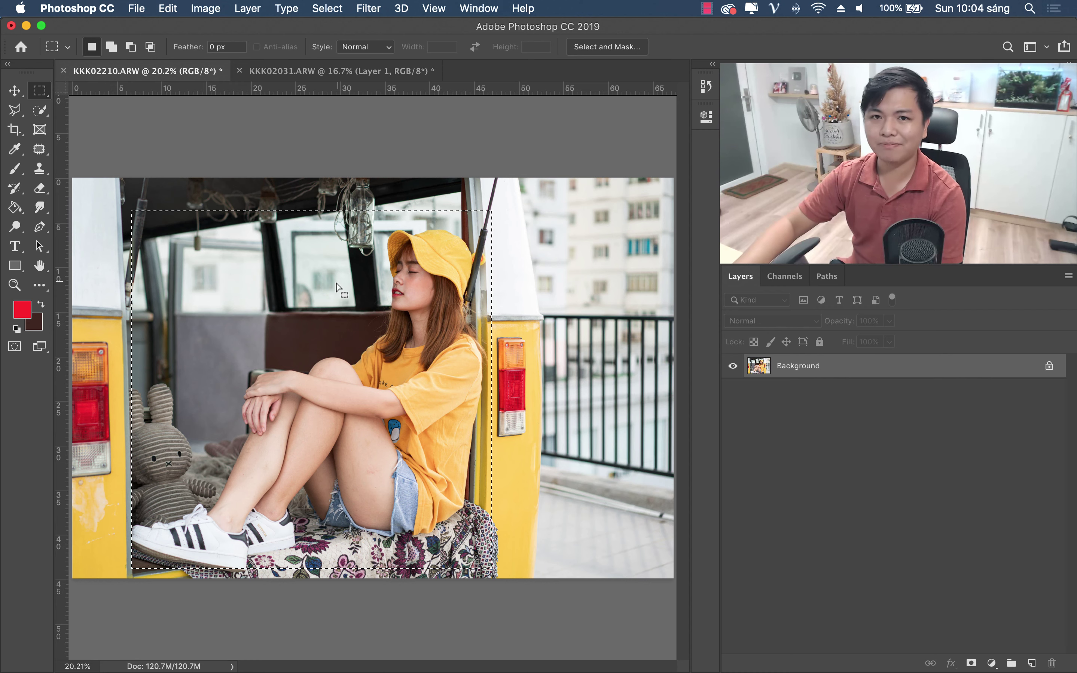
click(39, 111)
click(544, 215)
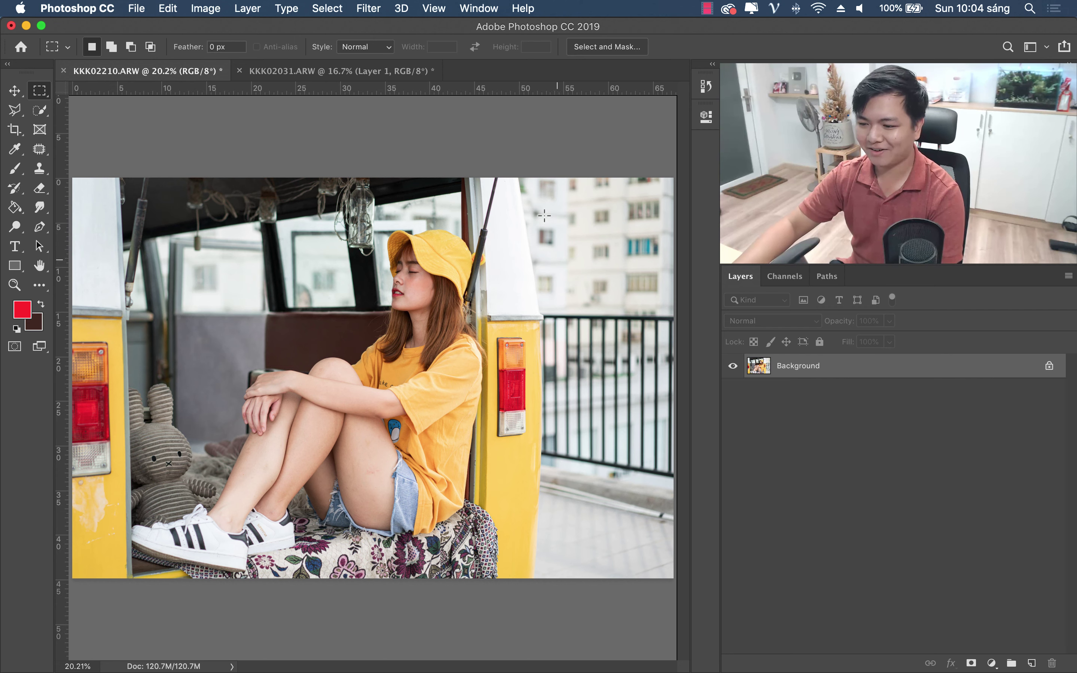
drag(243, 217, 562, 513)
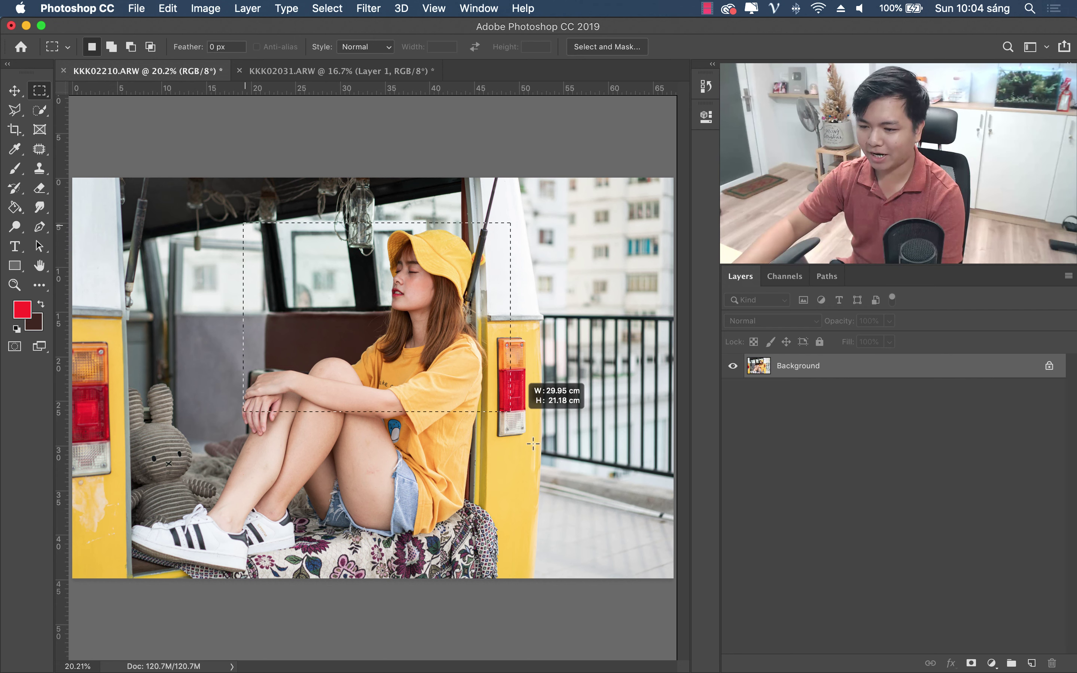
click(618, 306)
drag(238, 213, 554, 476)
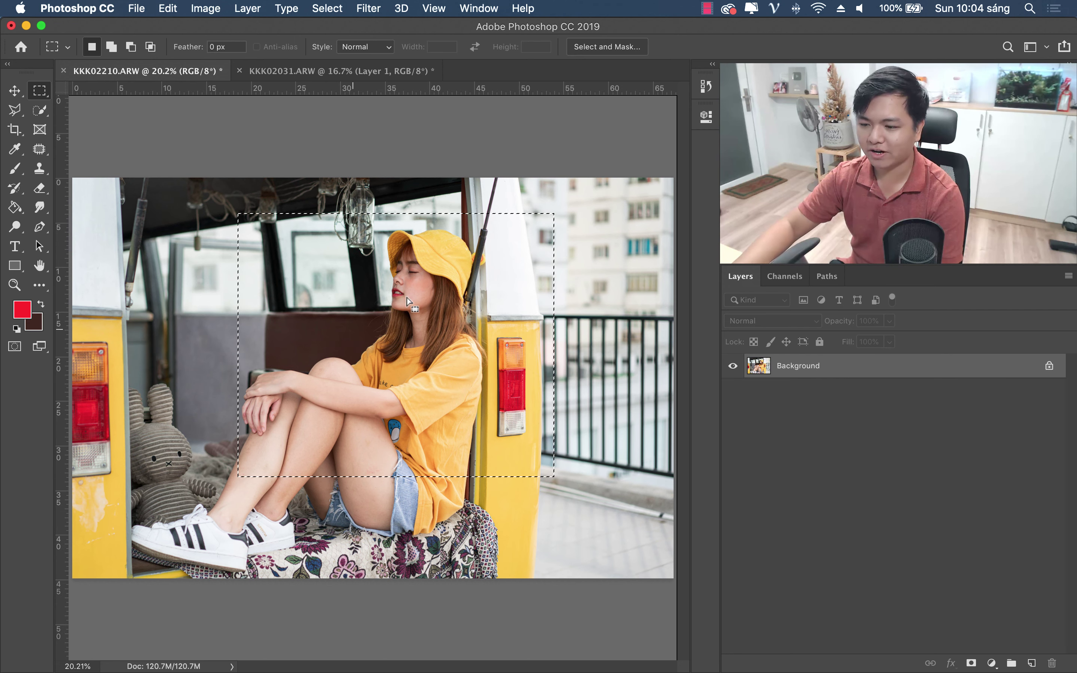
click(602, 235)
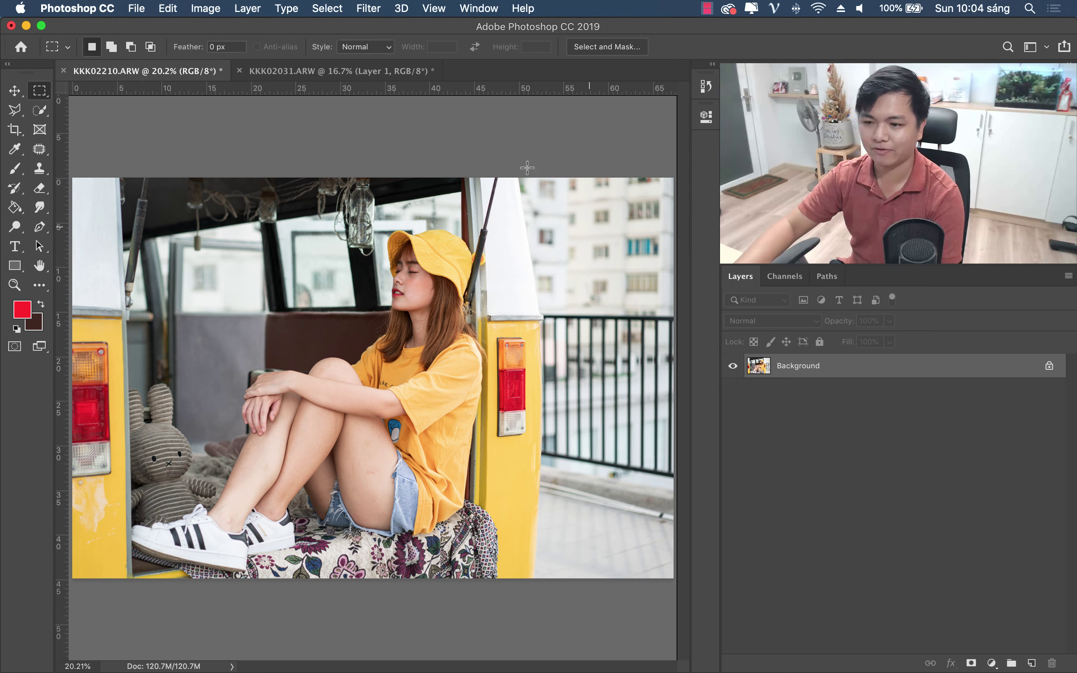
drag(258, 238, 470, 456)
click(328, 8)
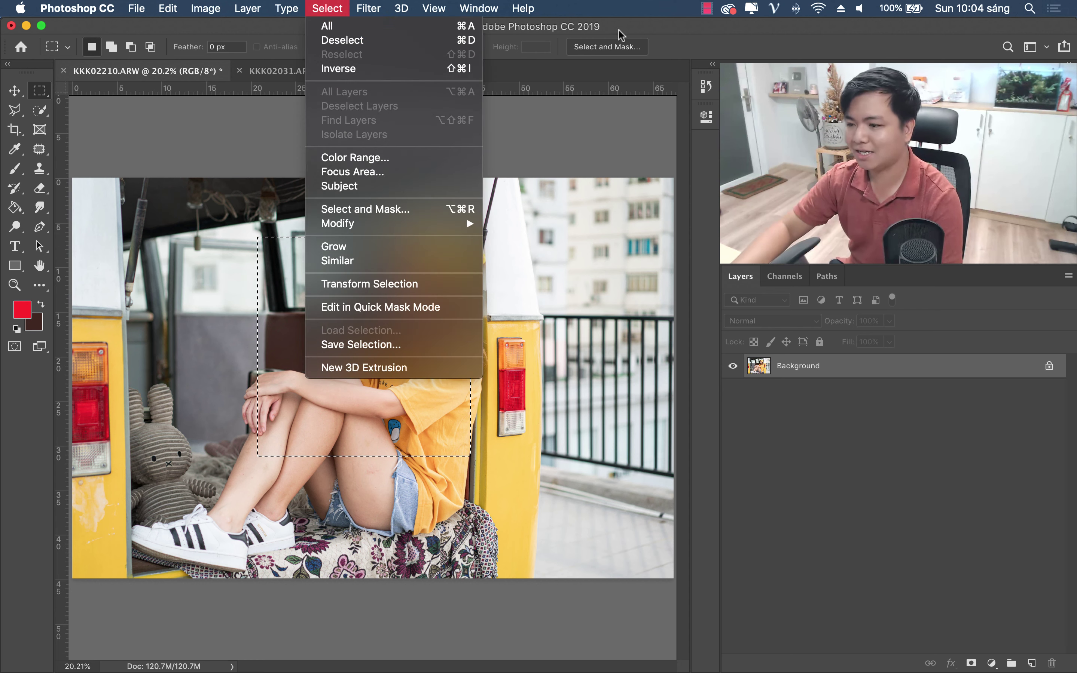
click(644, 28)
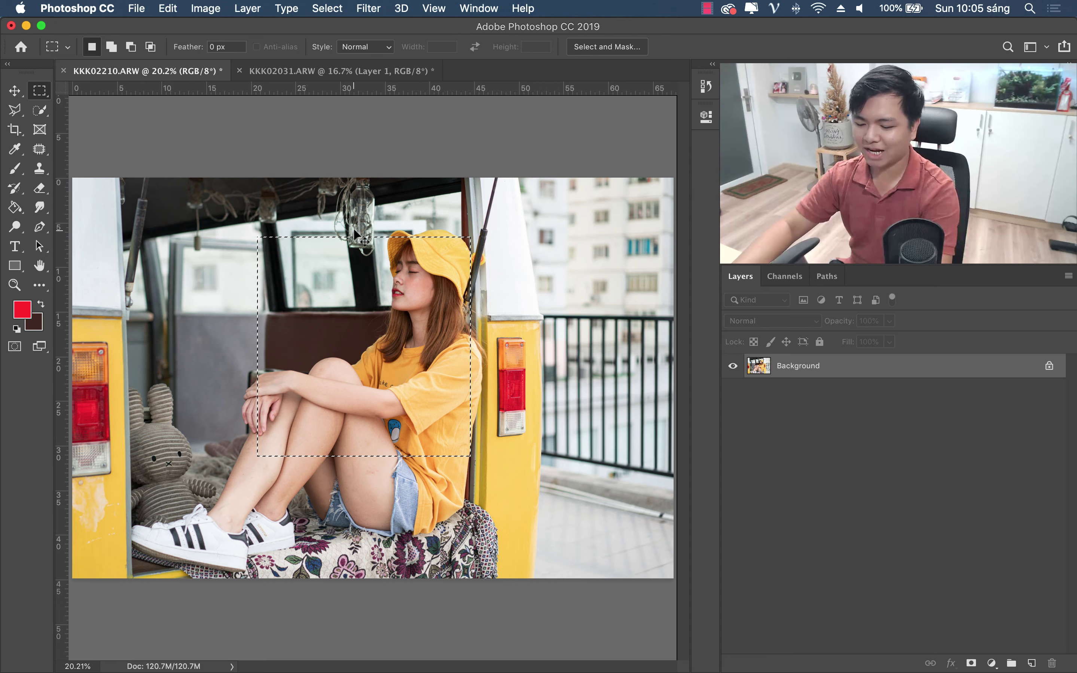
key(ctrl+d)
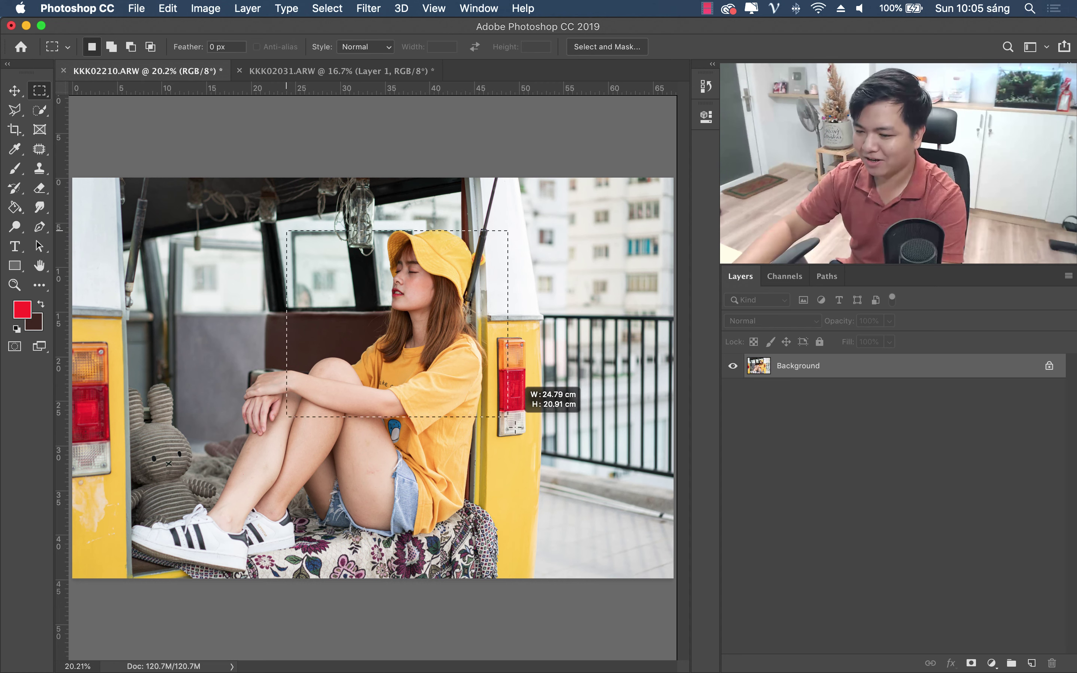
drag(290, 230, 520, 430)
key(ctrl+d)
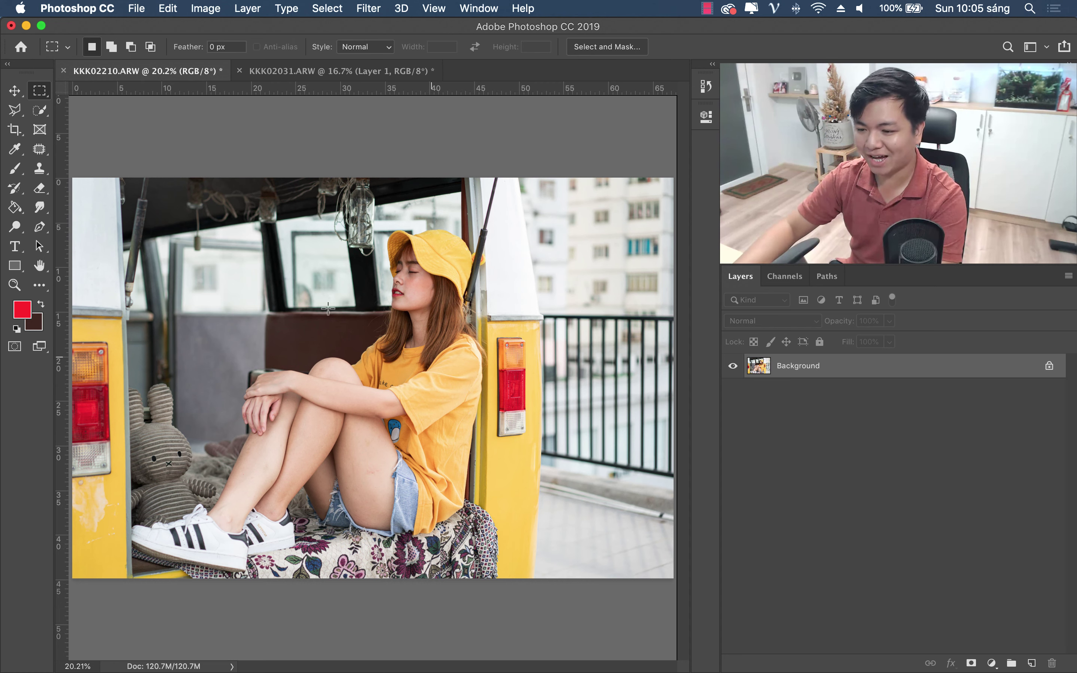
right_click(44, 91)
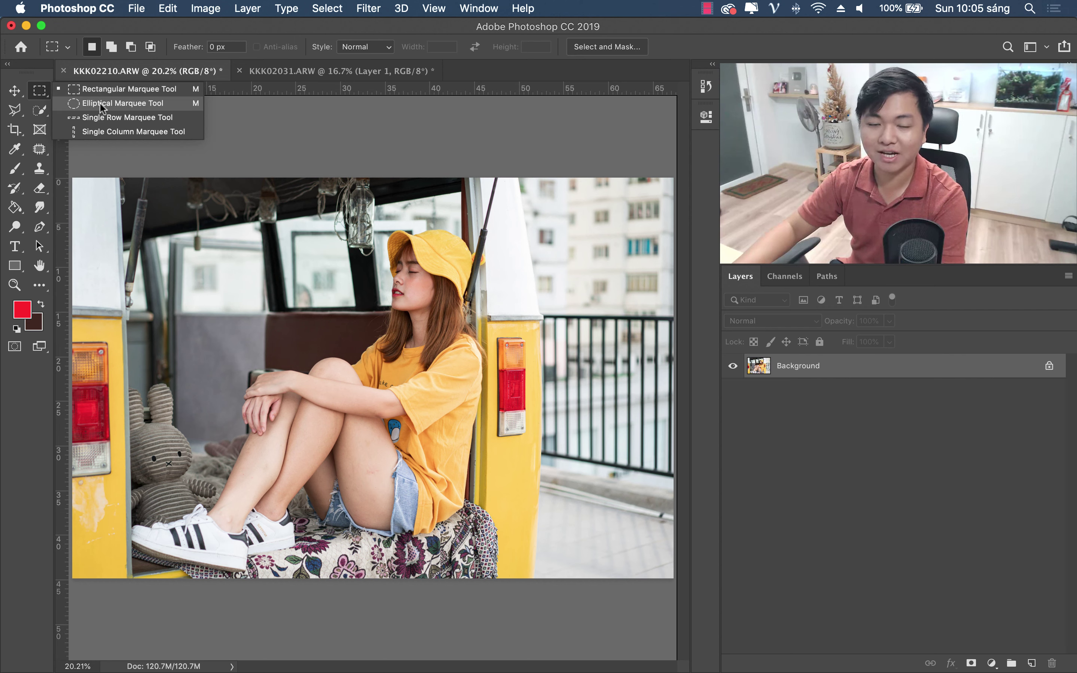
Step: Switch to the freehand Lasso Tool, trace around the girl, then deselect with Cmd+D
click(14, 112)
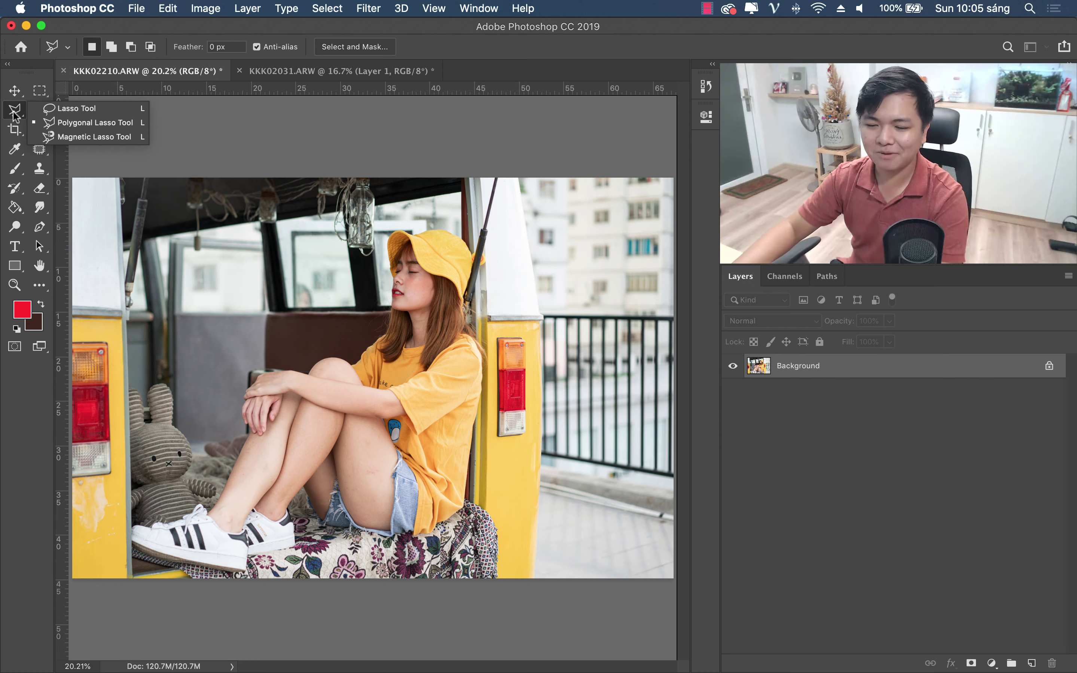
click(39, 92)
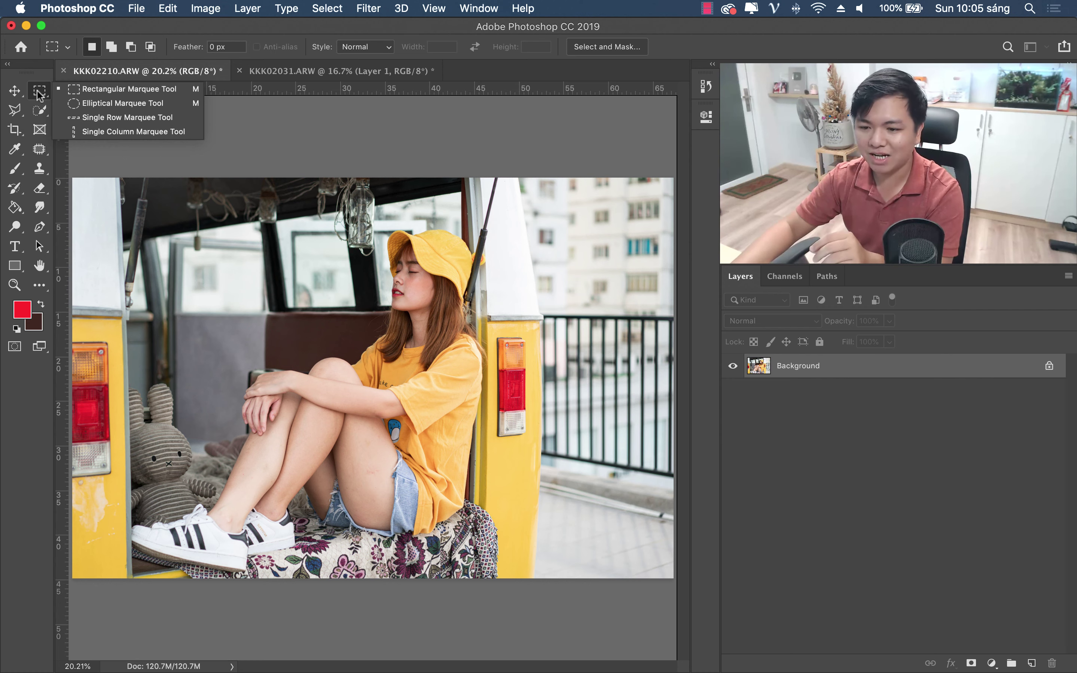
click(15, 110)
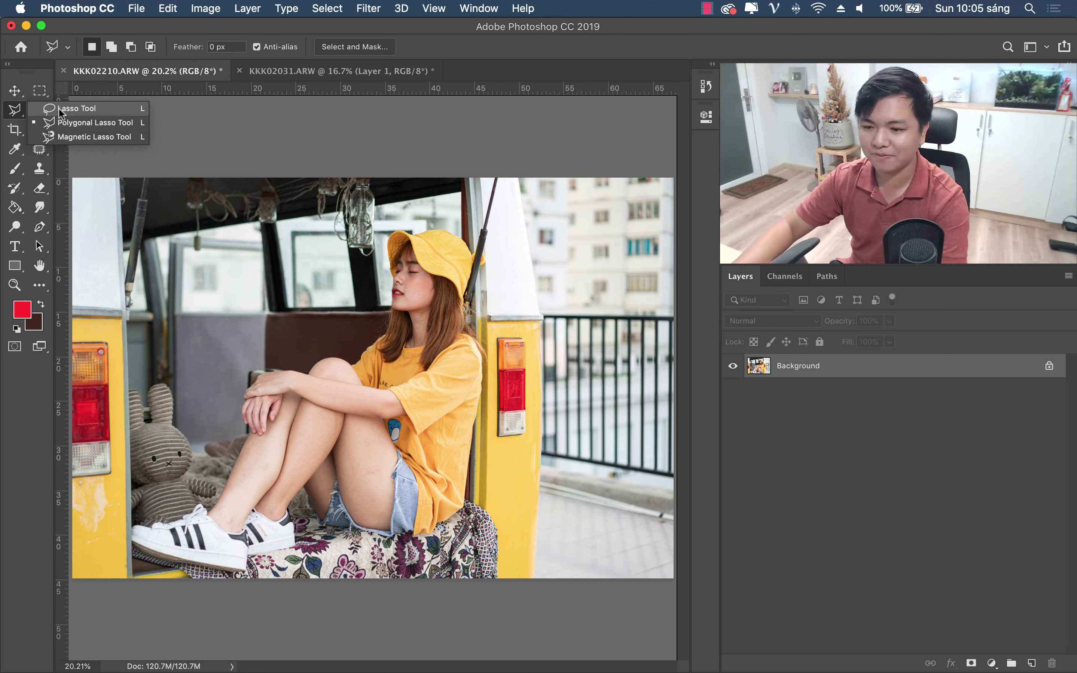
click(74, 110)
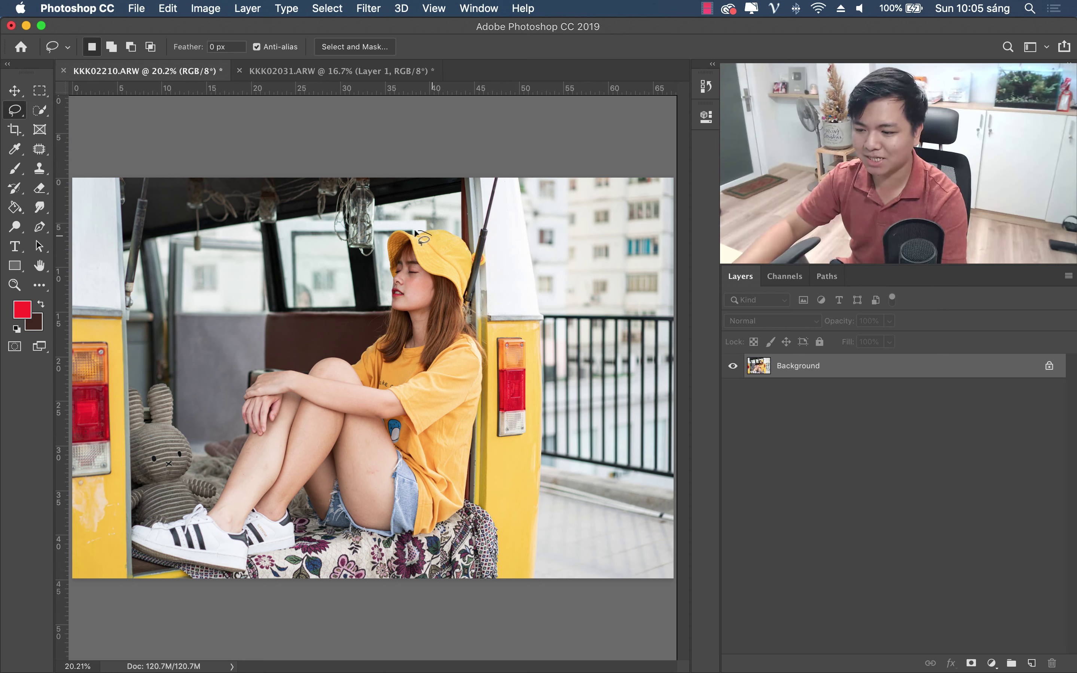
mouse_move(381, 236)
mouse_down()
mouse_move(246, 382)
mouse_move(361, 554)
mouse_move(490, 494)
mouse_move(495, 333)
mouse_move(480, 255)
mouse_up()
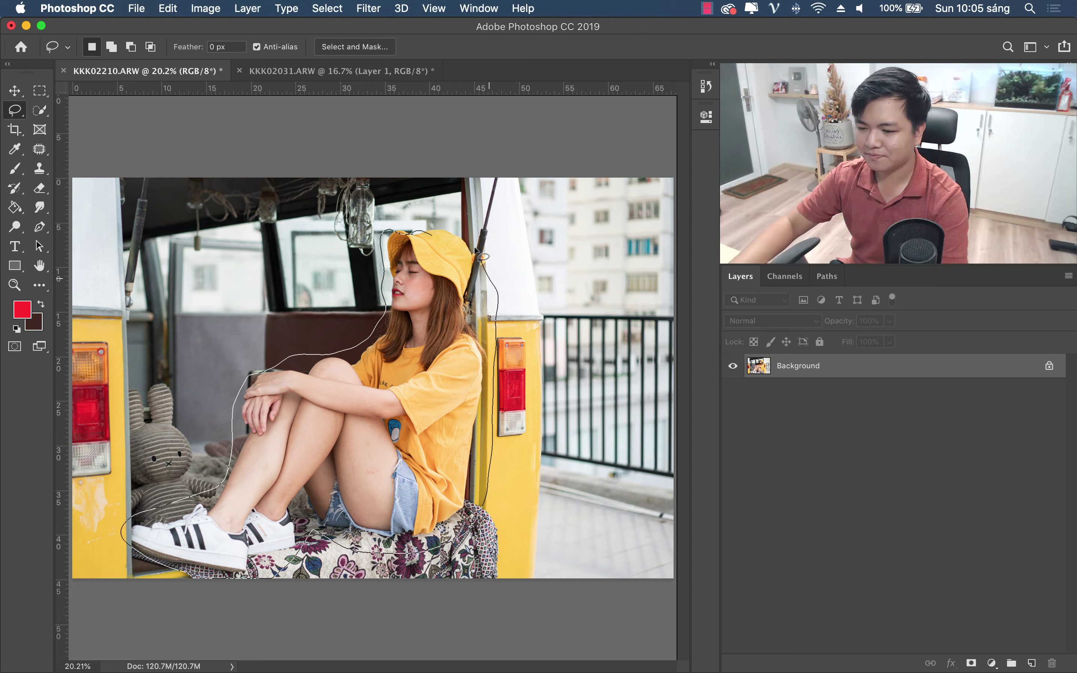
drag(377, 299, 379, 303)
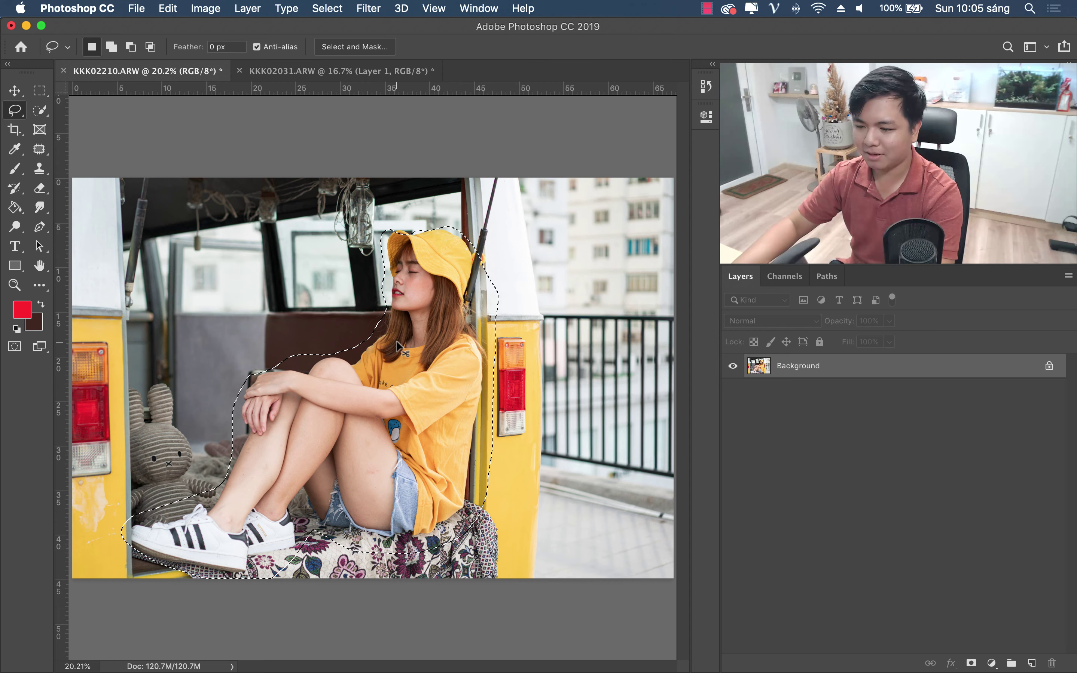
key(super+d)
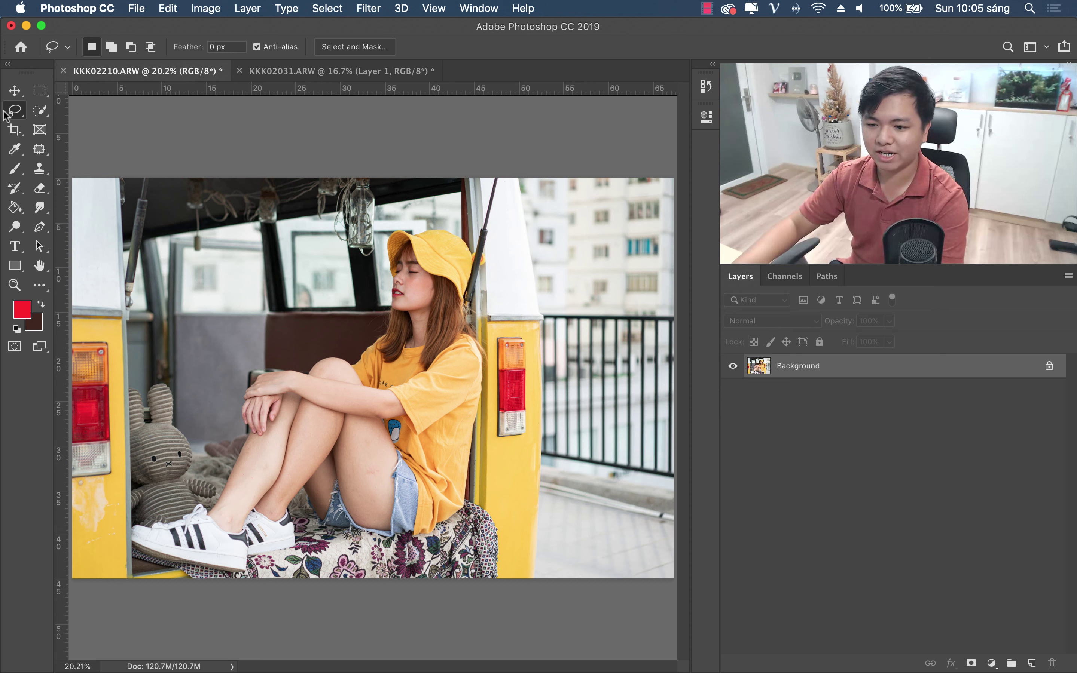
Step: Switch to the Polygonal Lasso and start a straight-edged outline around the girl's hat and shirt
right_click(18, 112)
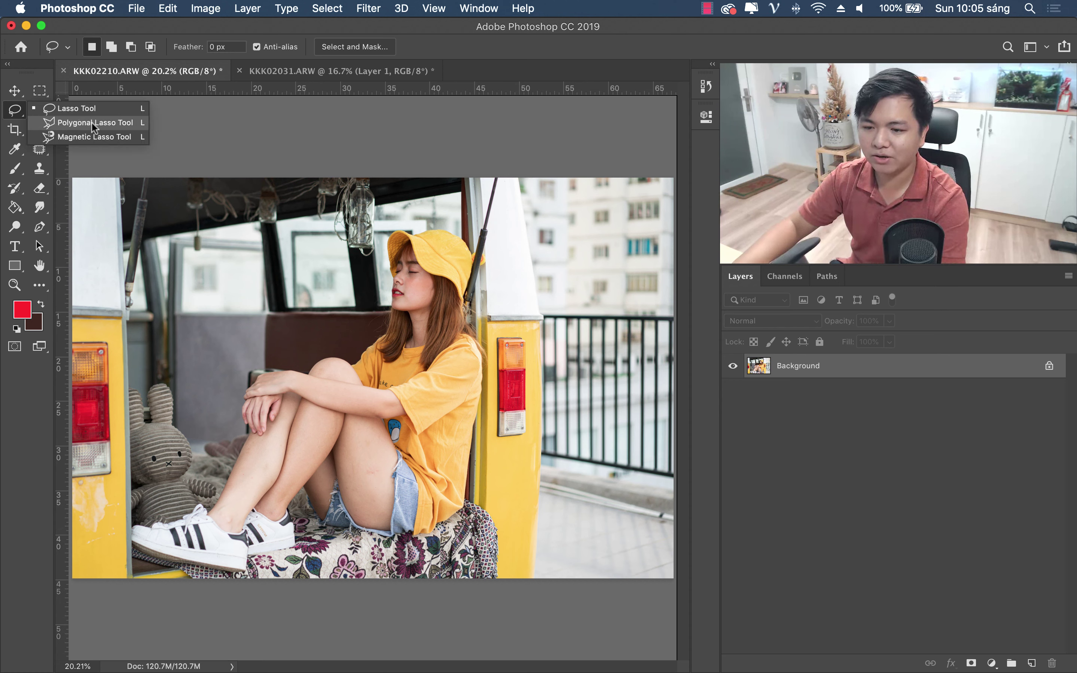
click(91, 122)
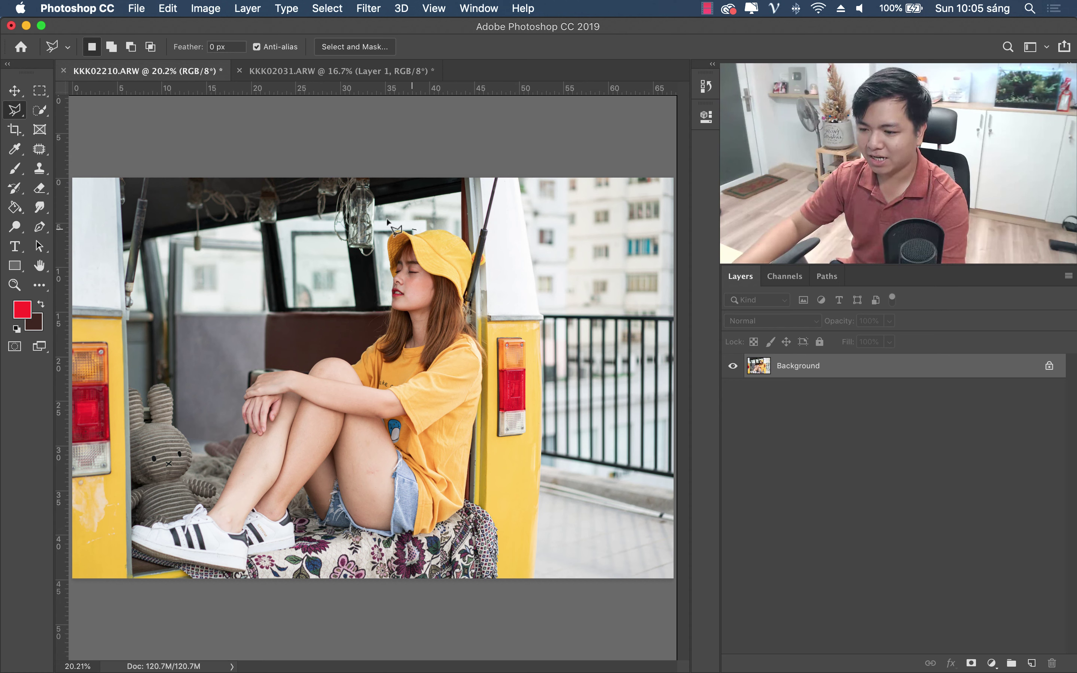
click(365, 229)
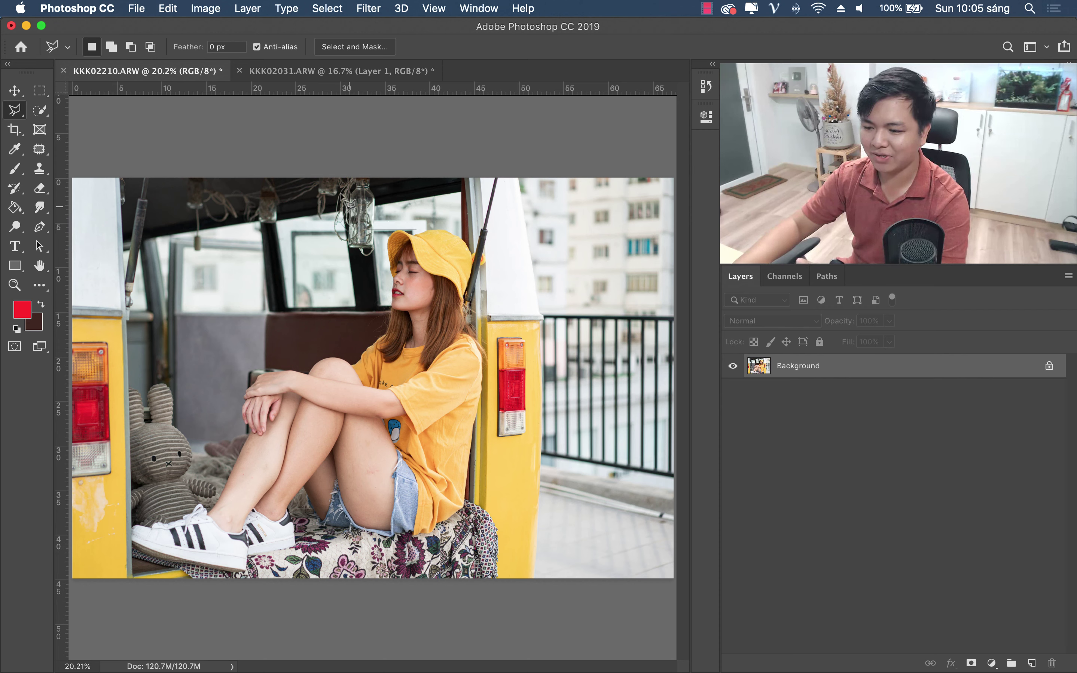
key(BackSpace)
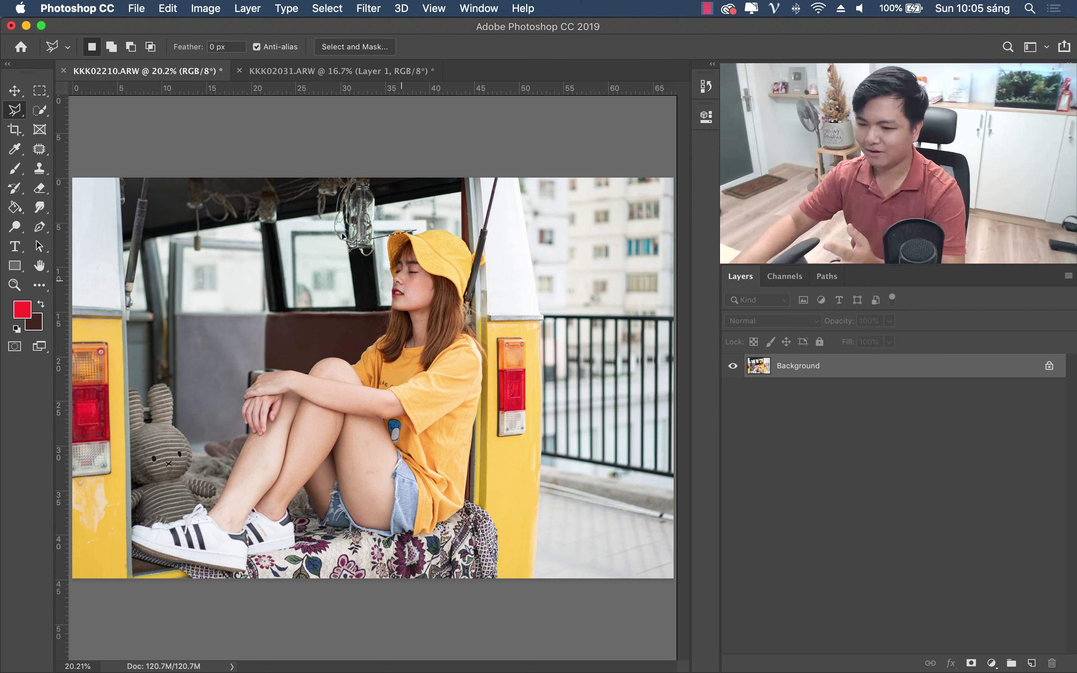
click(340, 229)
click(335, 308)
click(428, 374)
click(249, 367)
click(173, 382)
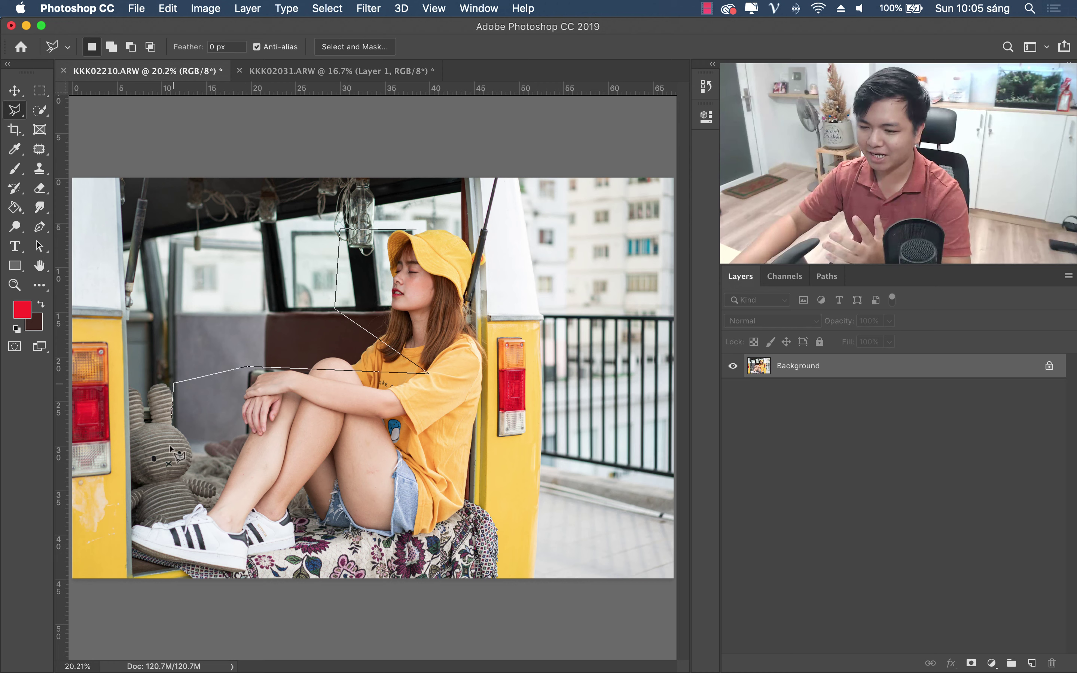
Step: Continue the polygon around the bunny, shoes and right side, close it, then deselect
click(168, 464)
click(156, 508)
click(128, 521)
click(250, 572)
click(543, 508)
click(555, 421)
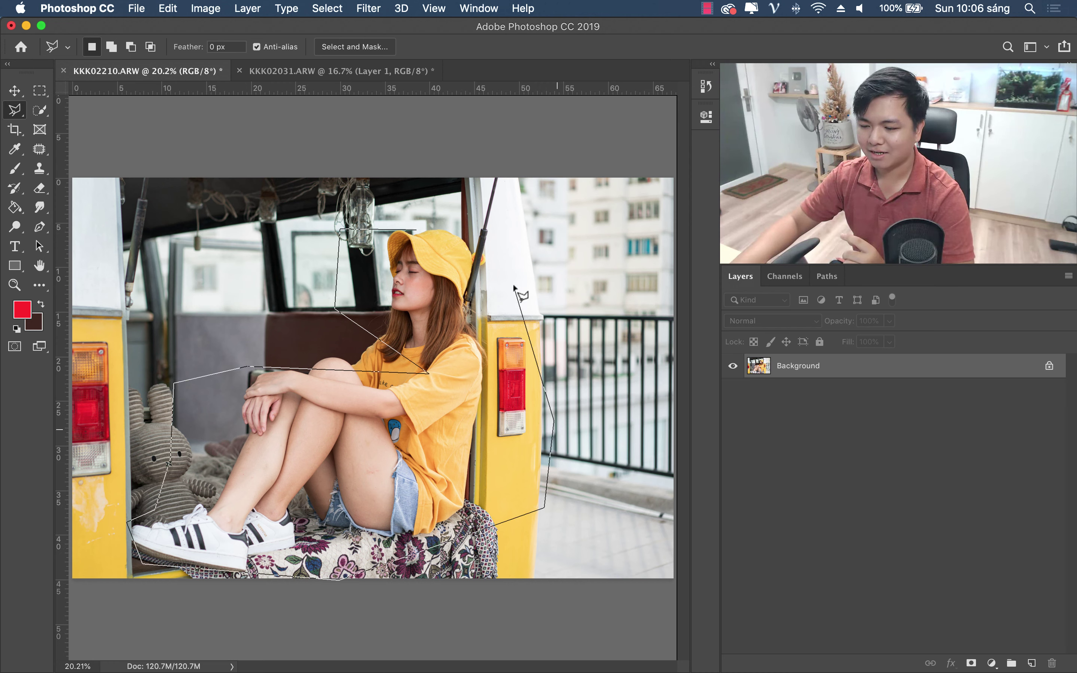
click(514, 286)
click(483, 230)
click(438, 219)
click(416, 229)
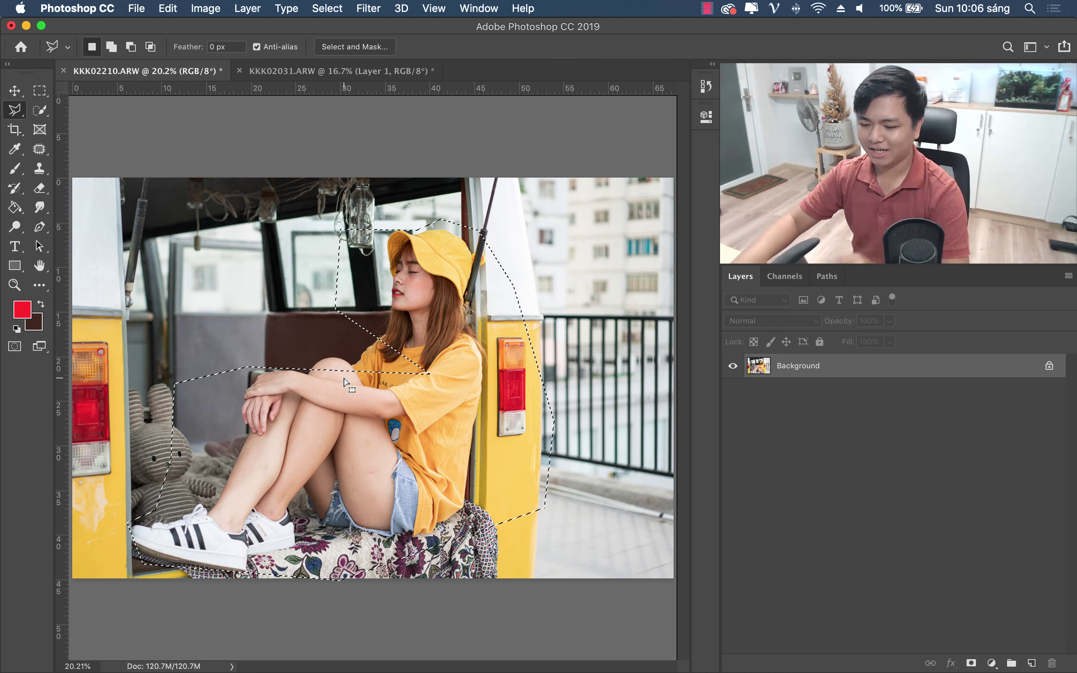
key(ctrl+d)
Step: Trace around the girl with the Magnetic Lasso, close the path, then deselect
click(15, 110)
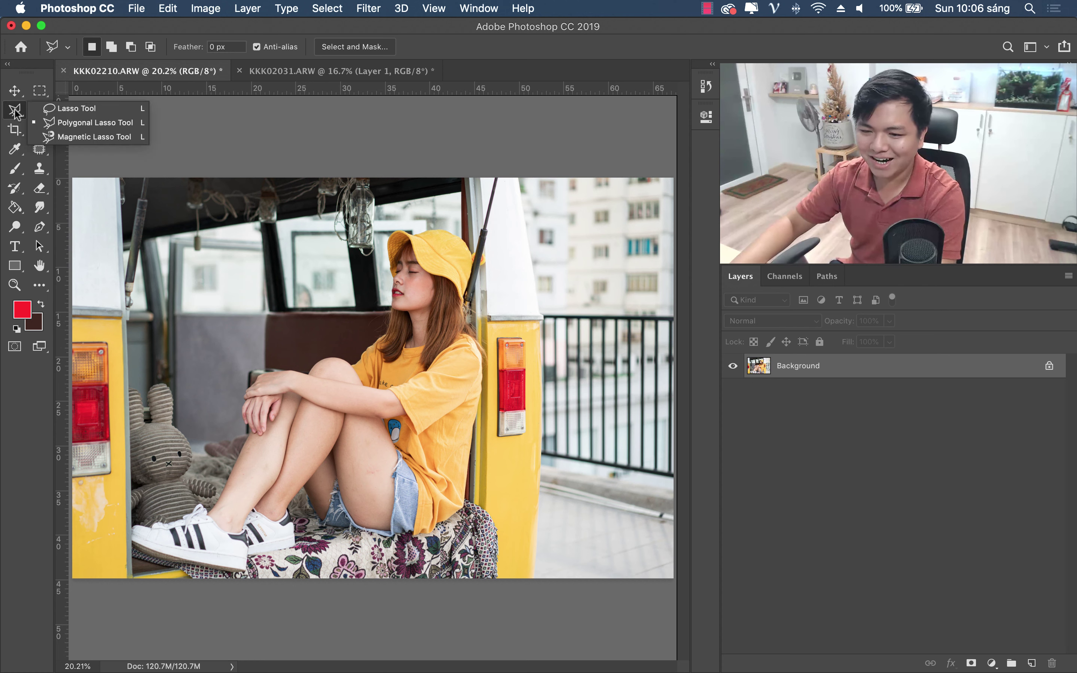
click(68, 136)
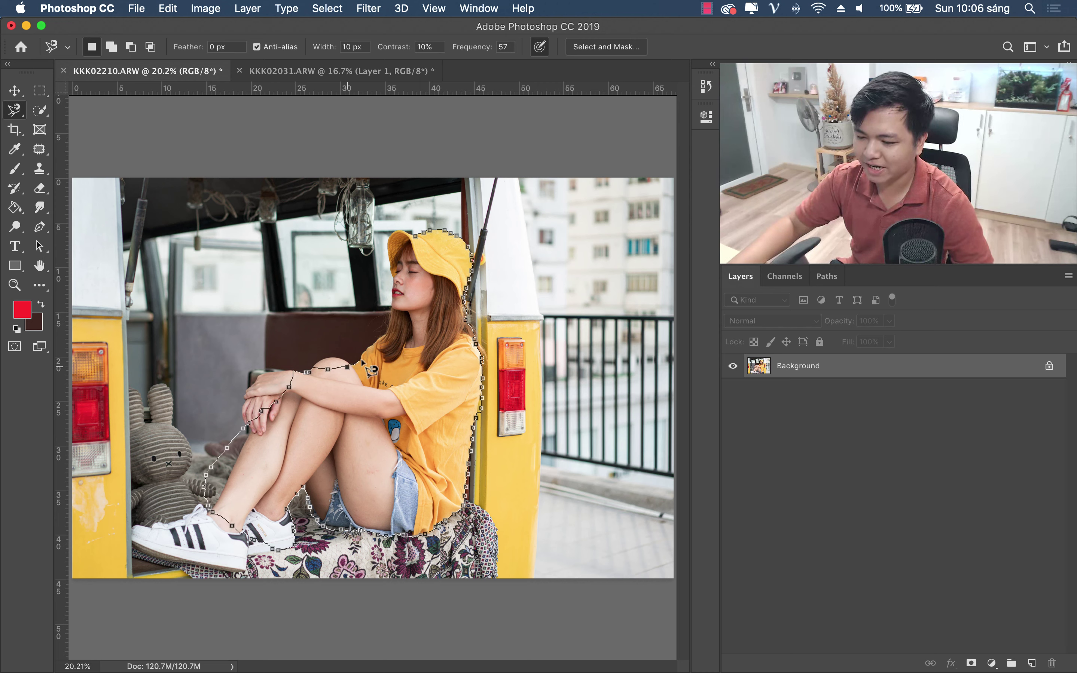
click(384, 260)
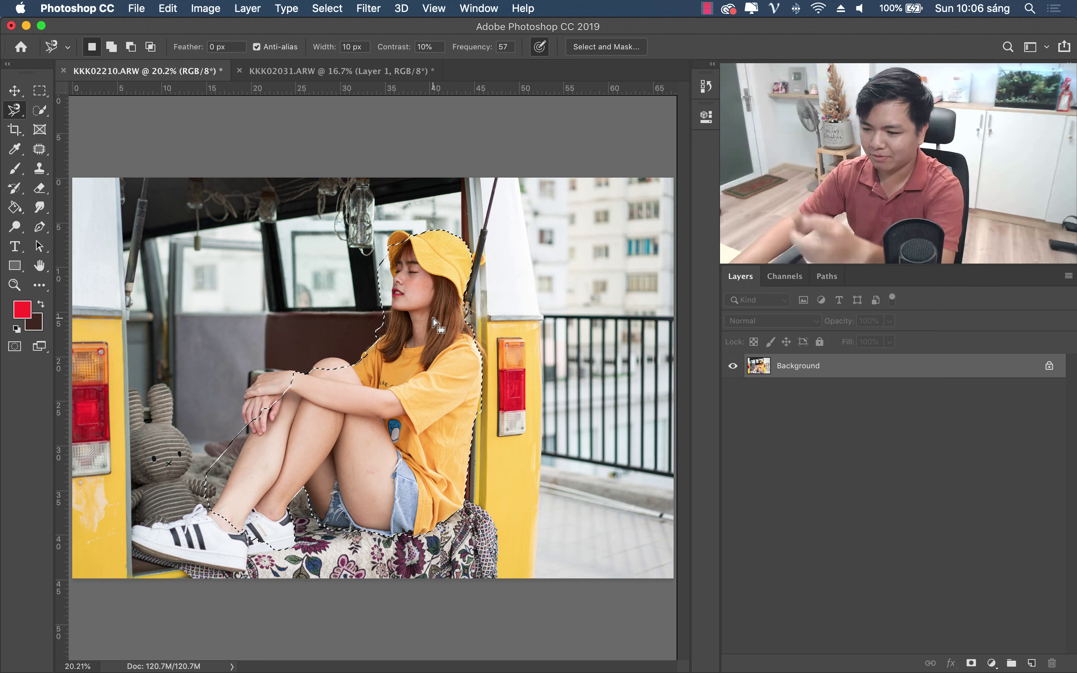
key(super+d)
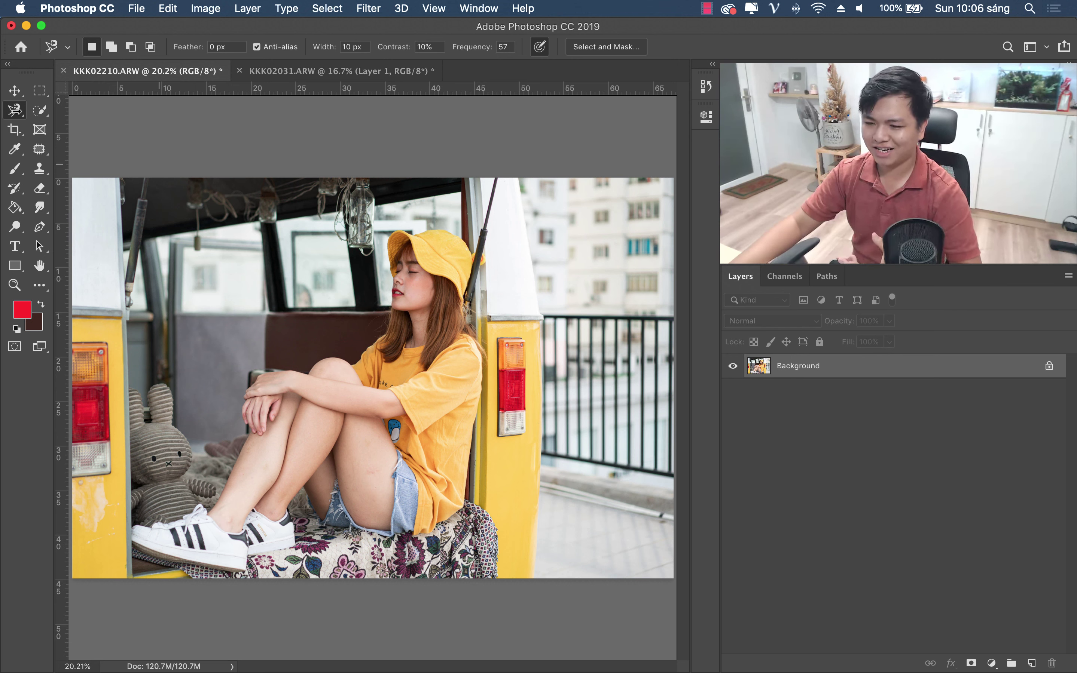
Step: With the freehand Lasso, circle the girl's hat, hair and shoulders
right_click(13, 110)
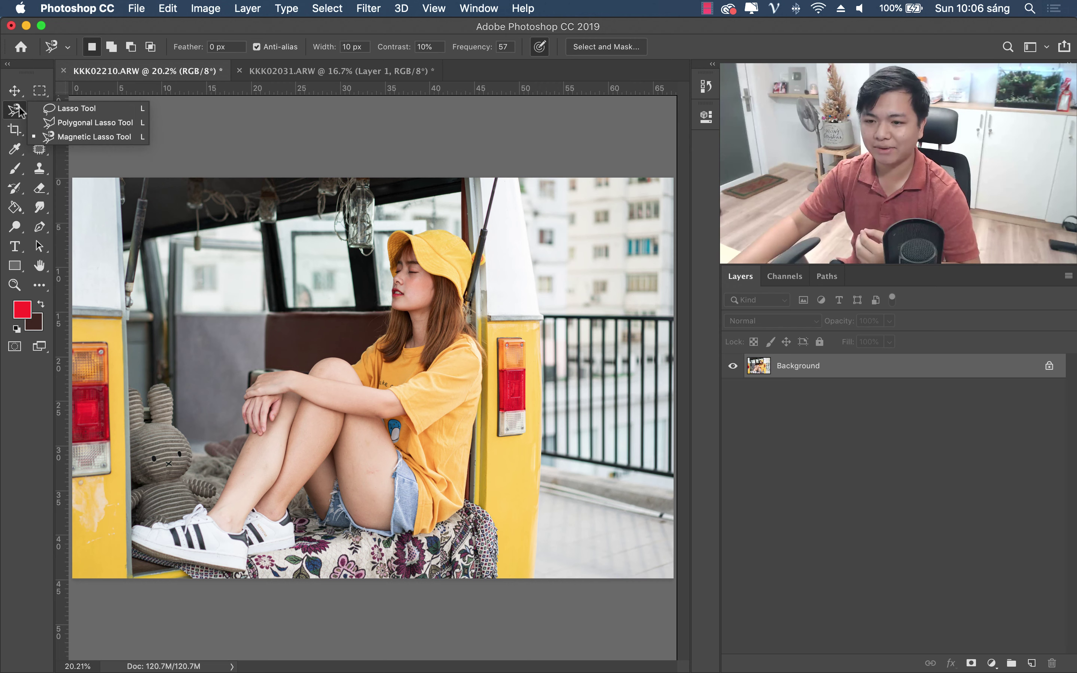
click(72, 108)
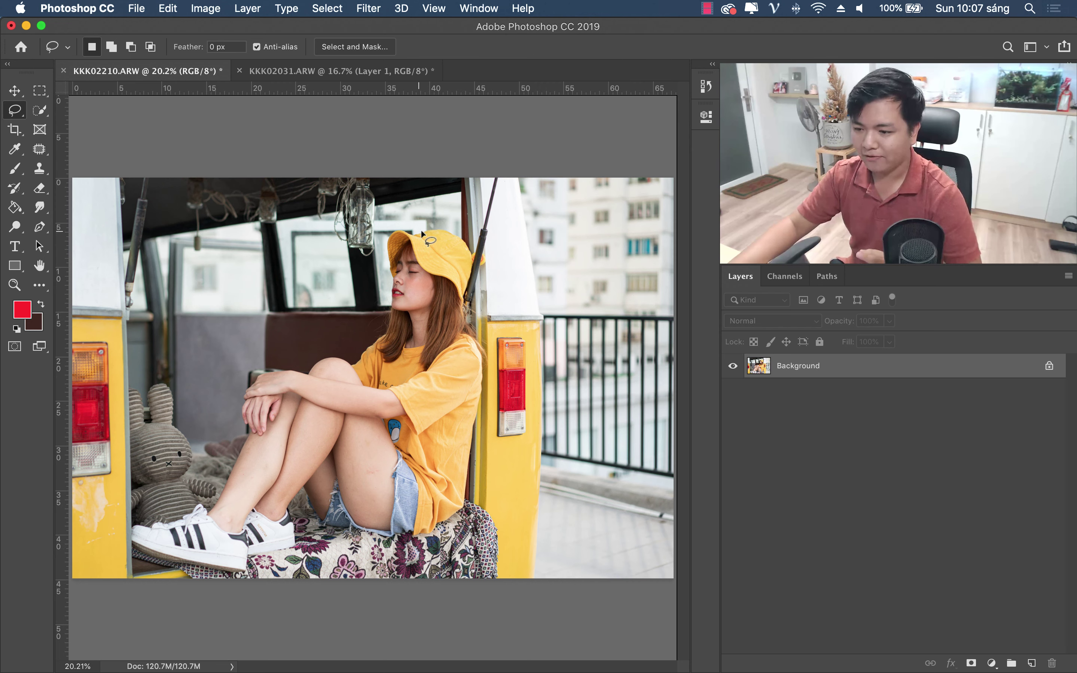
drag(421, 229, 409, 236)
drag(384, 303, 356, 355)
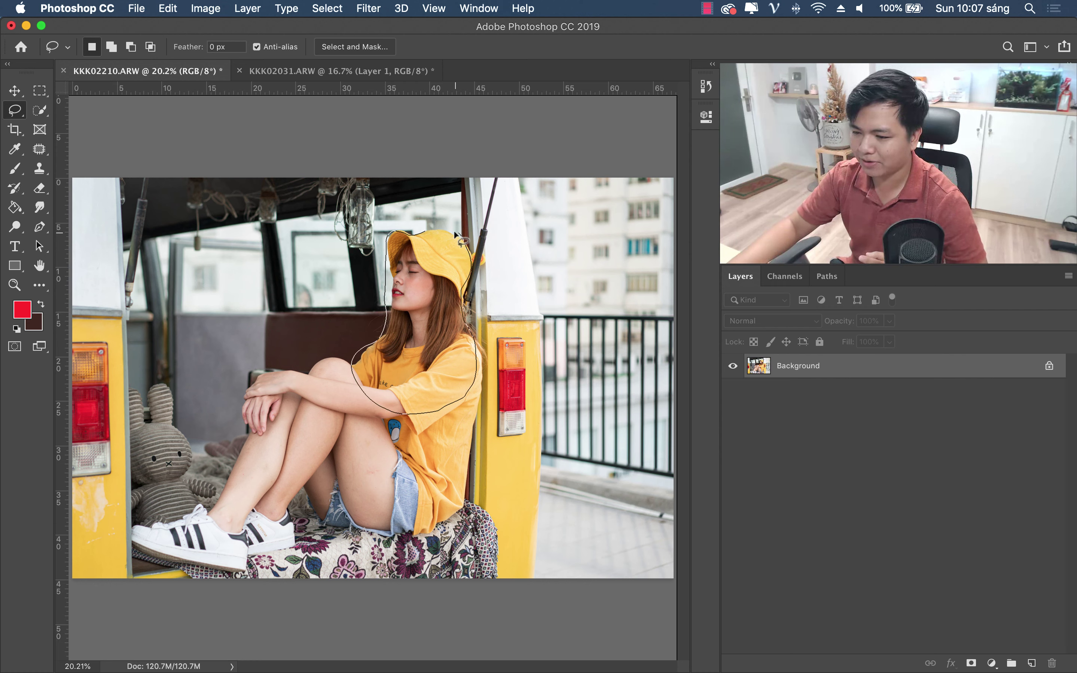
drag(455, 234, 454, 232)
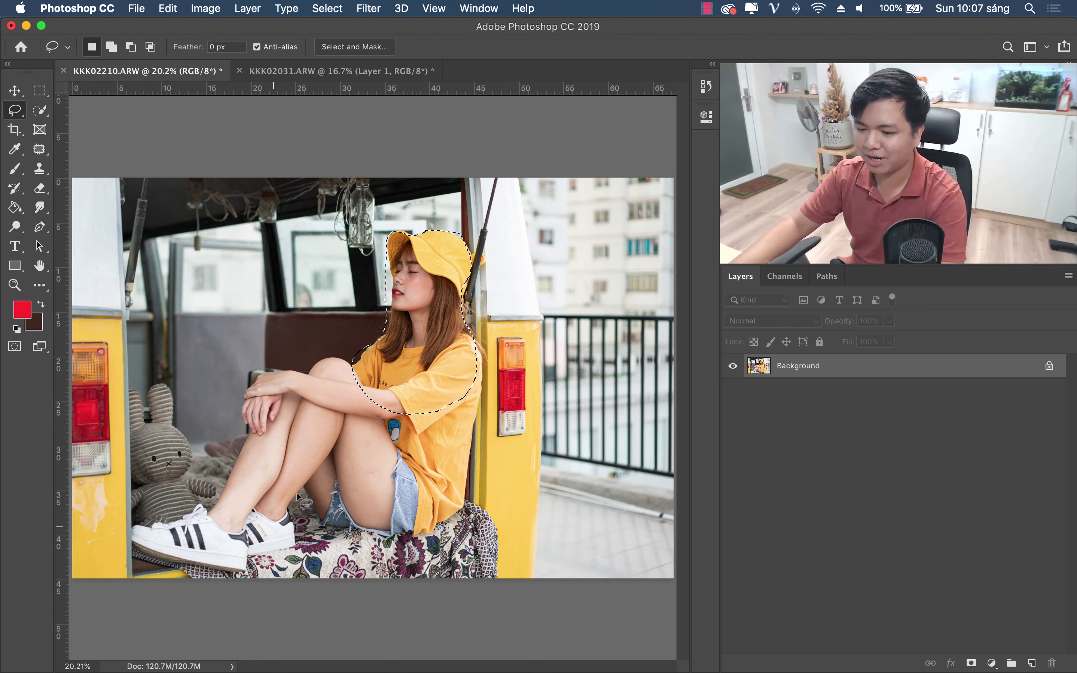
Step: Shift-drag to add the legs and shoes, Alt-drag to remove them, then pick Quick Selection
key(shift)
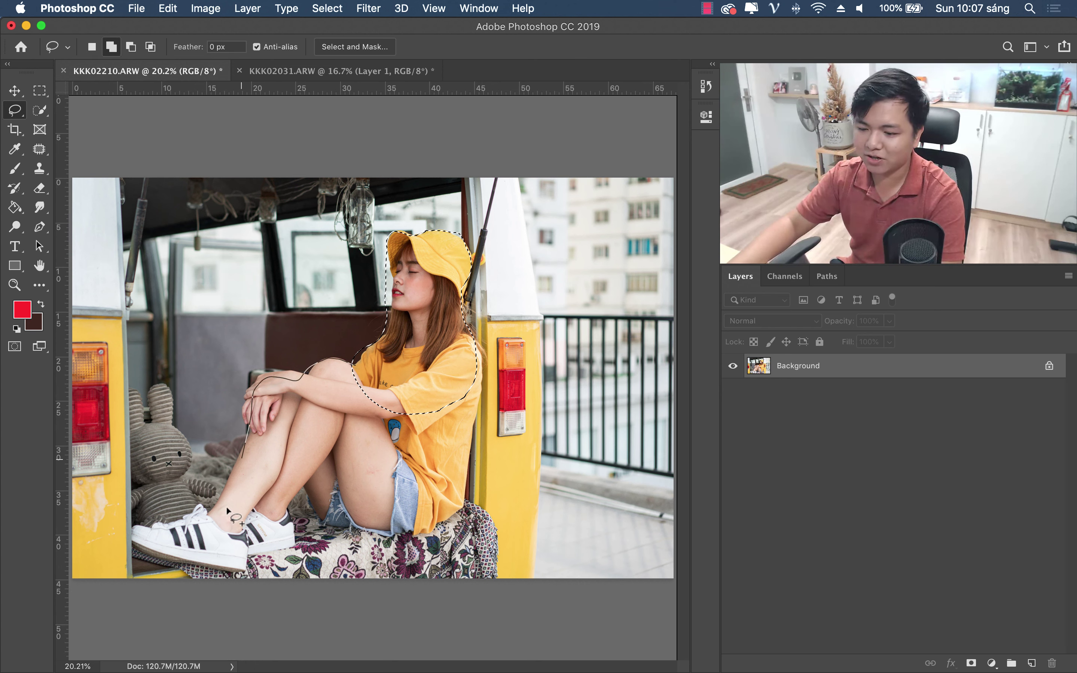
drag(227, 507, 451, 369)
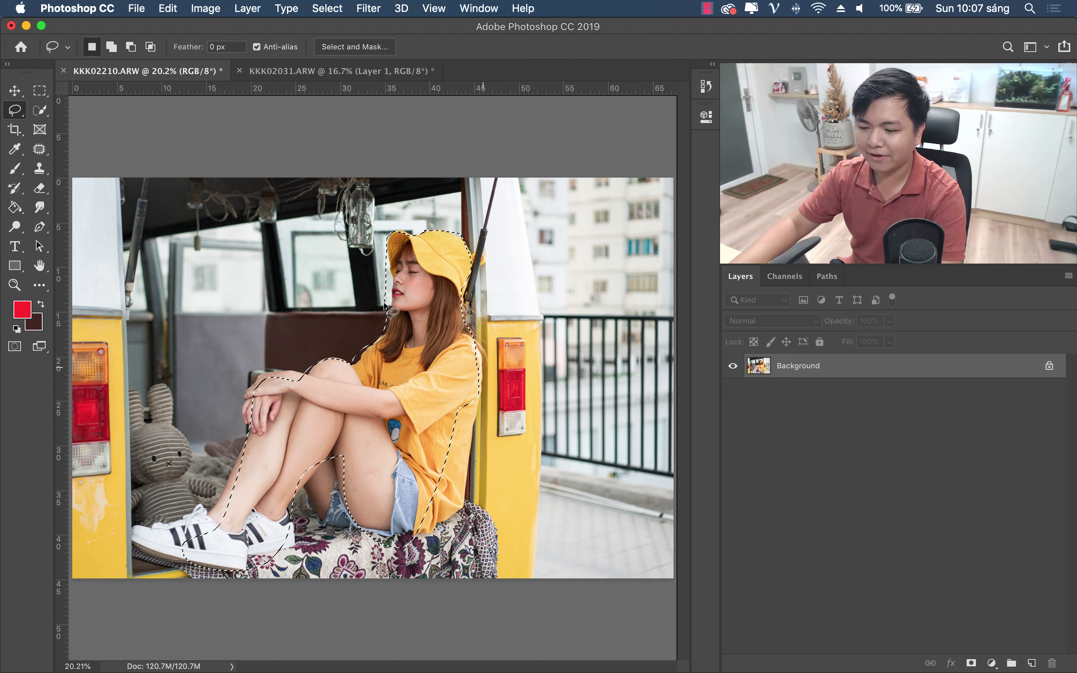
key(alt)
drag(278, 359, 182, 601)
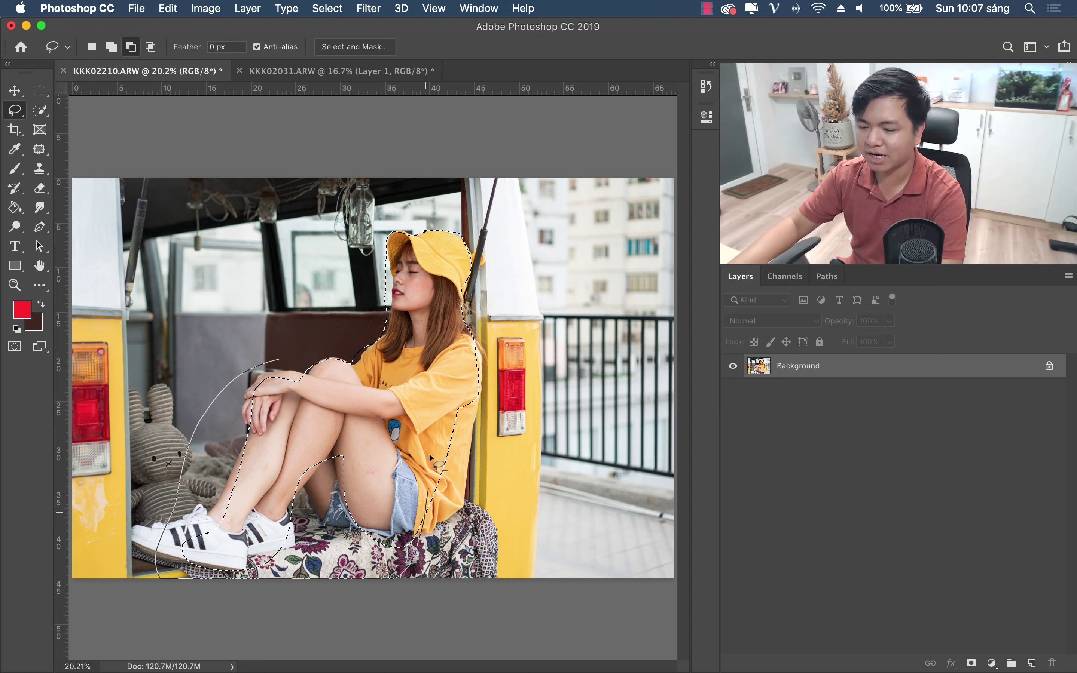
drag(430, 456, 427, 450)
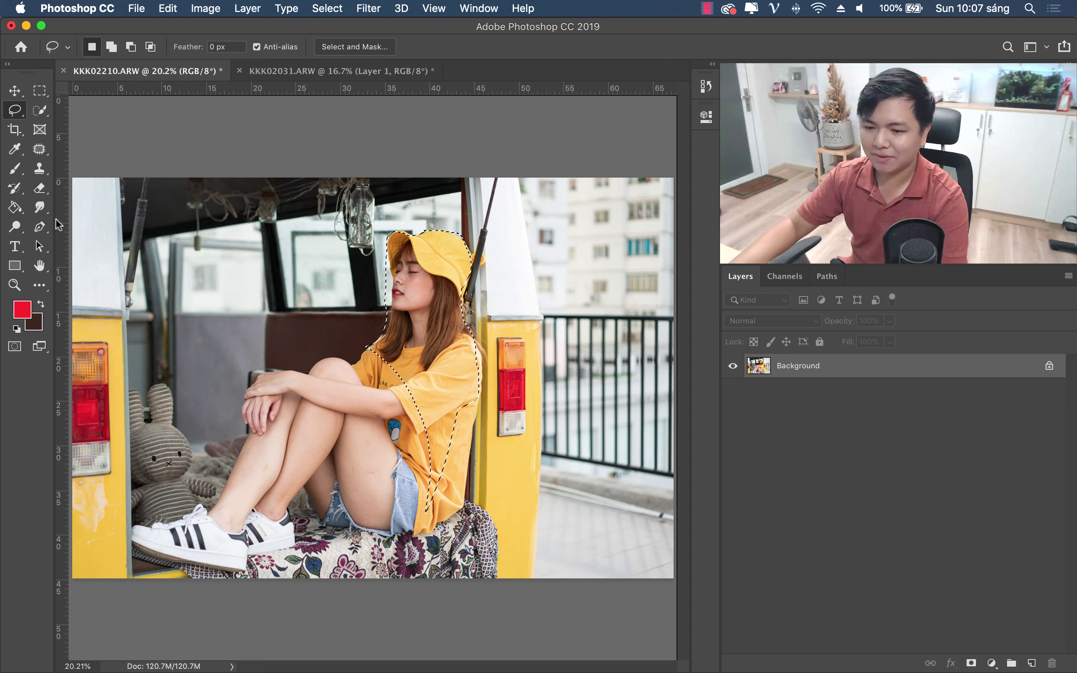
click(16, 114)
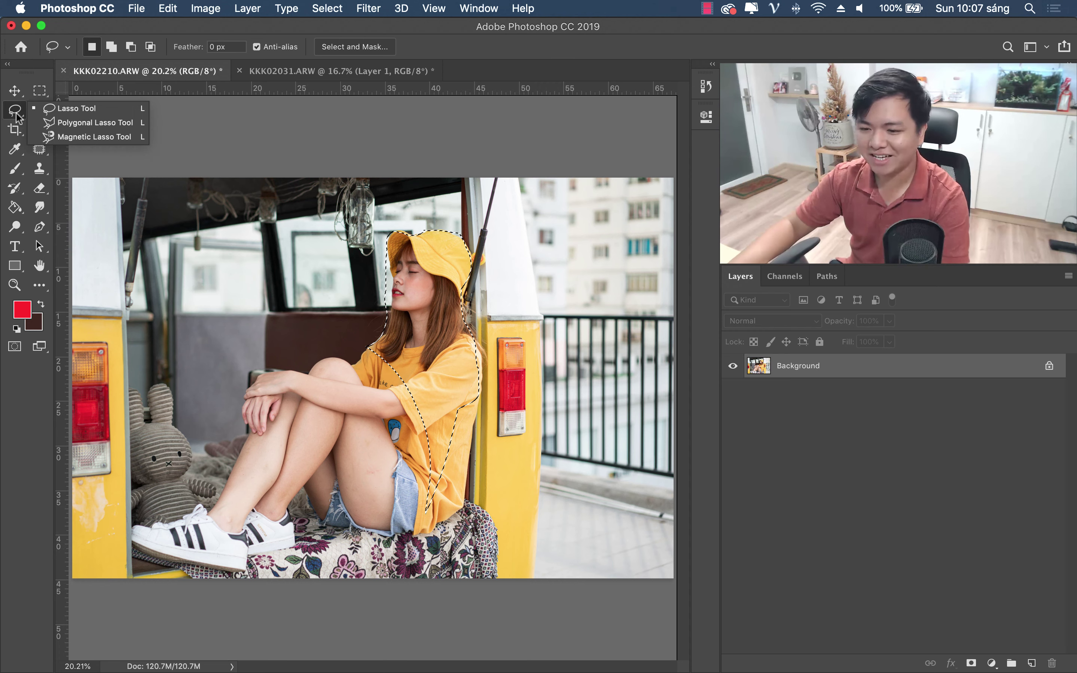
click(40, 110)
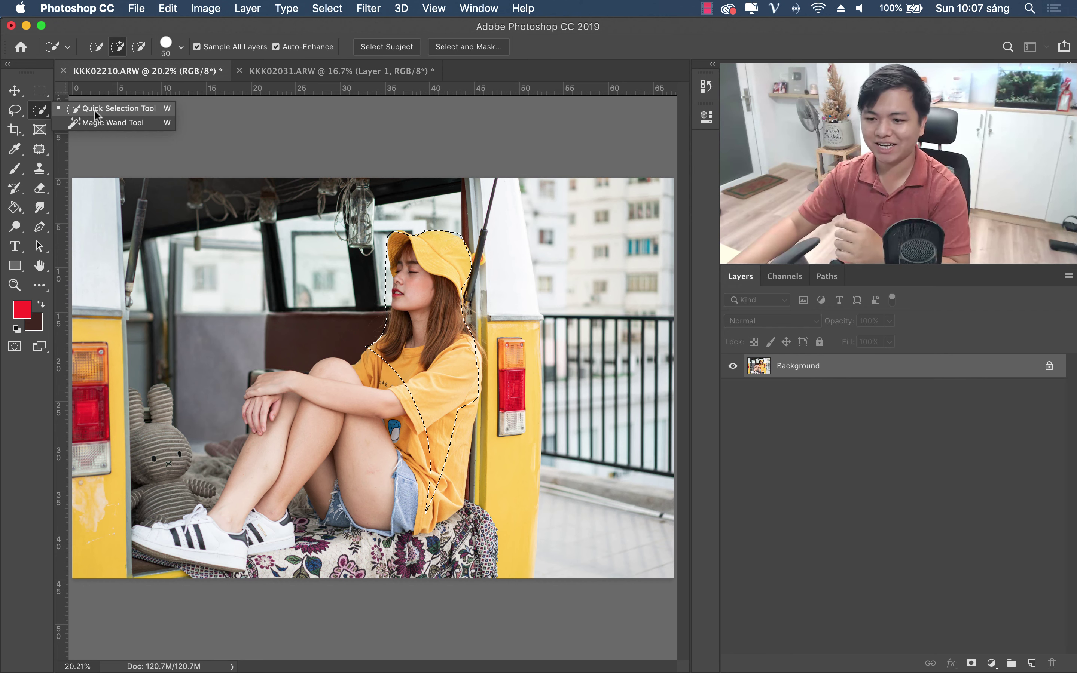
Step: Paint a Quick Selection over the girl's hat, limbs, sneakers, shirt and shorts, then deselect
click(96, 110)
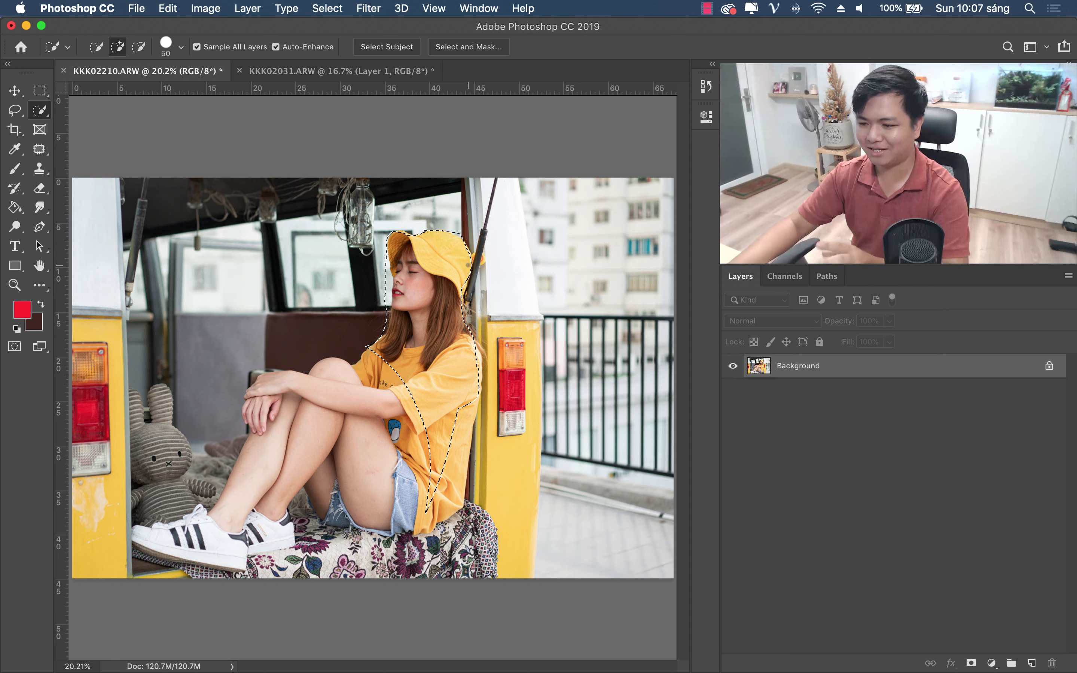
key(super+d)
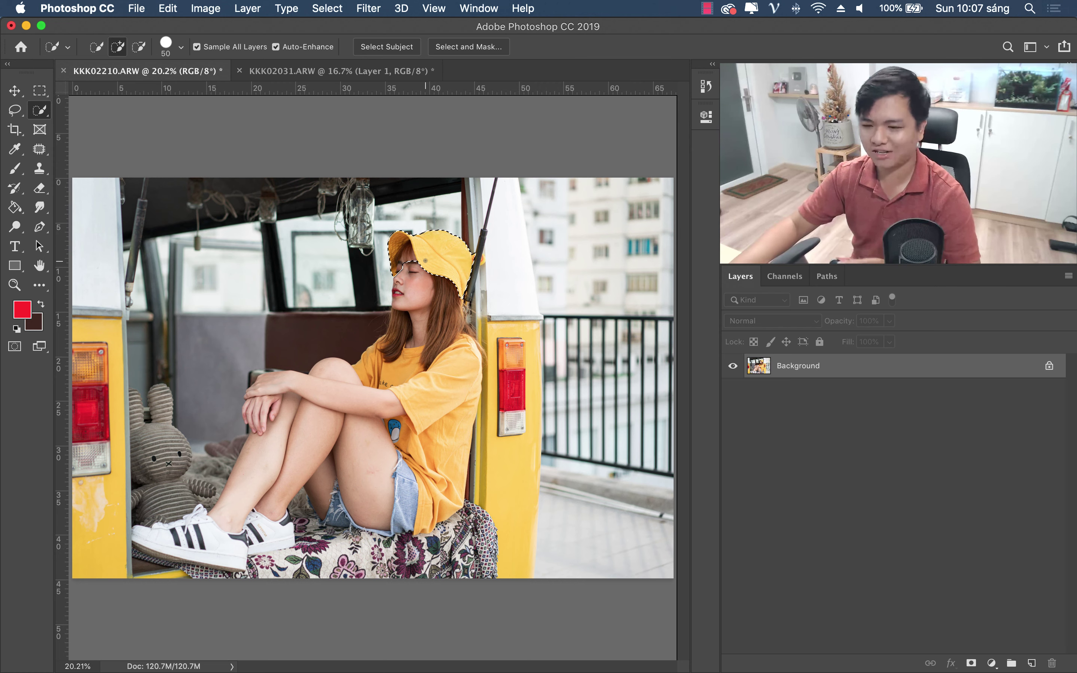
drag(379, 456, 257, 496)
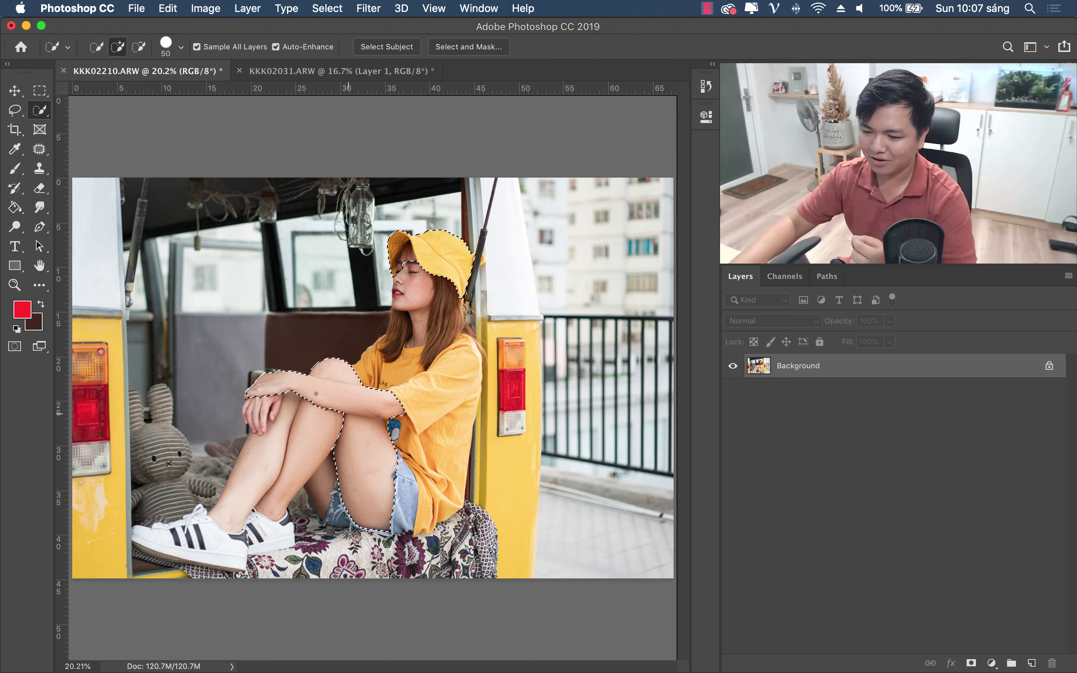
click(246, 510)
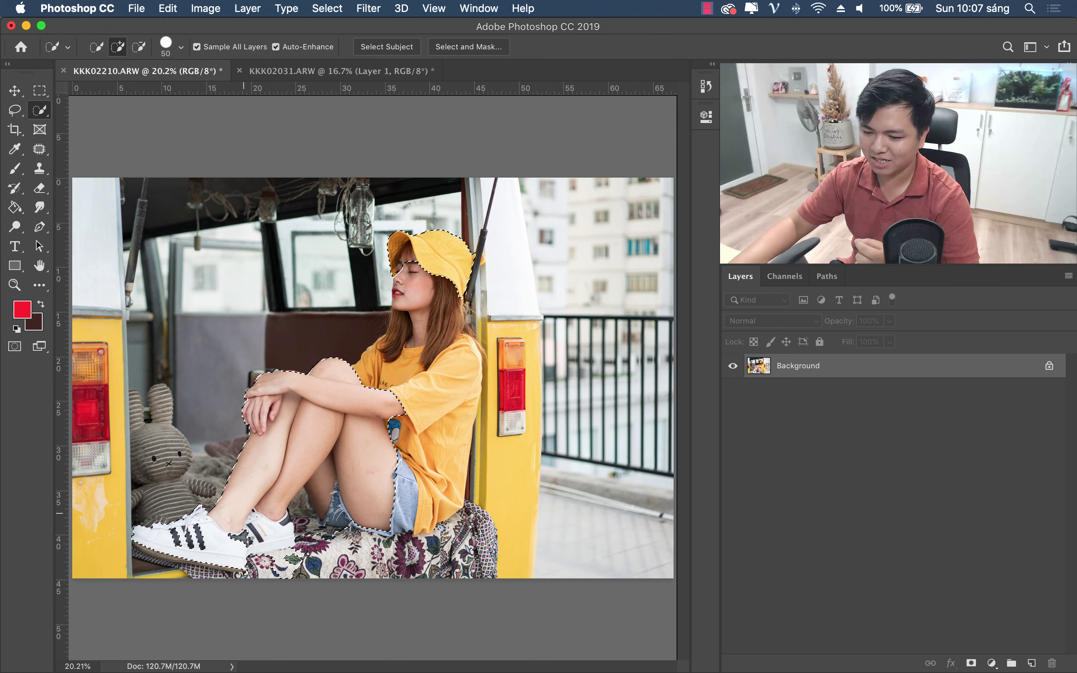
click(428, 374)
mouse_move(428, 373)
mouse_down()
mouse_move(400, 358)
mouse_move(403, 285)
mouse_up()
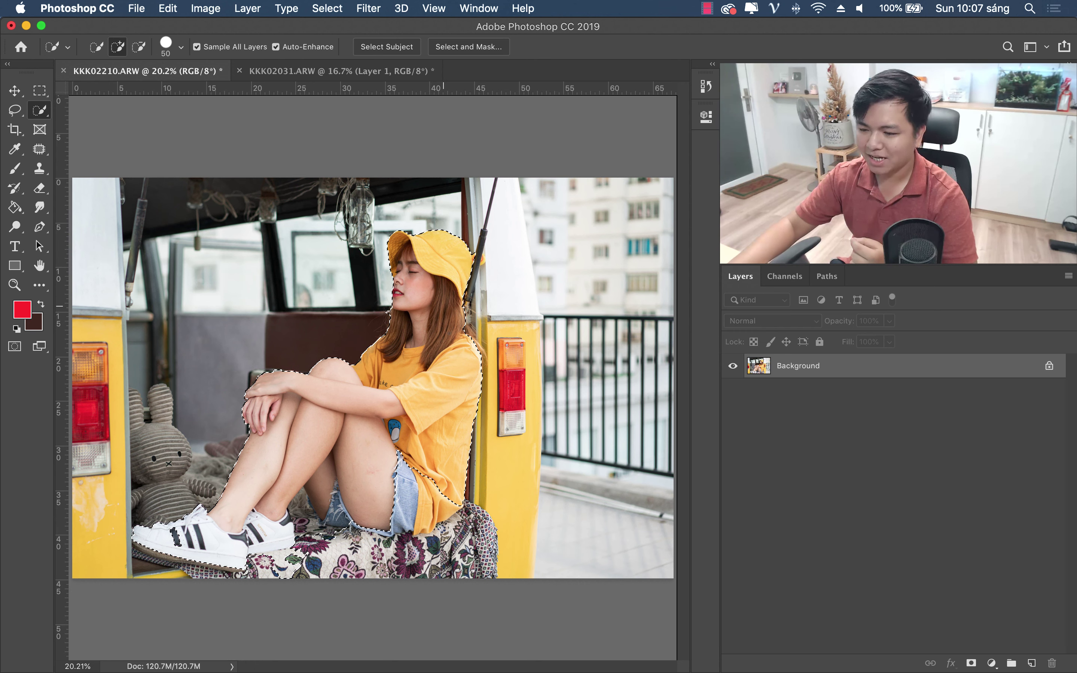
drag(457, 405, 409, 506)
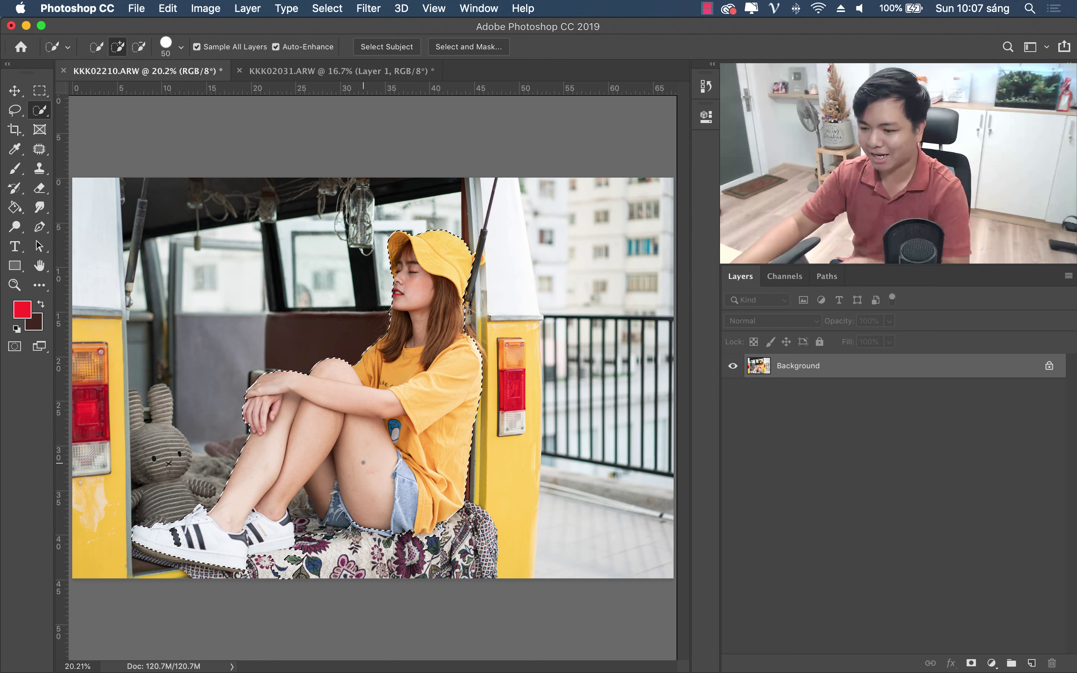
key(super+d)
right_click(39, 110)
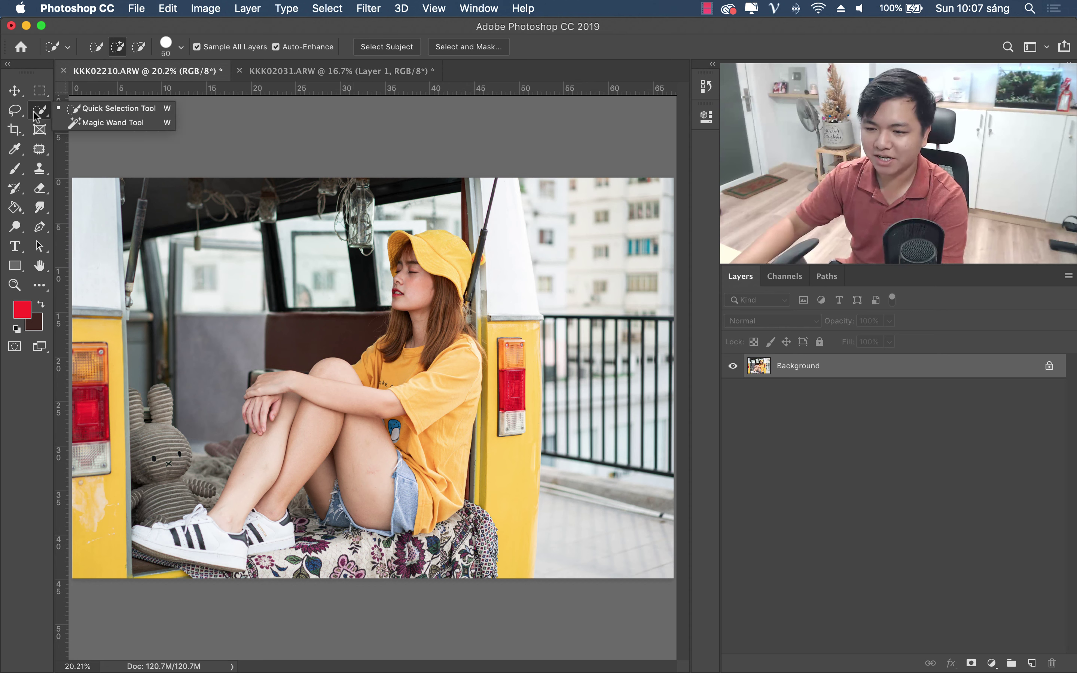
click(92, 122)
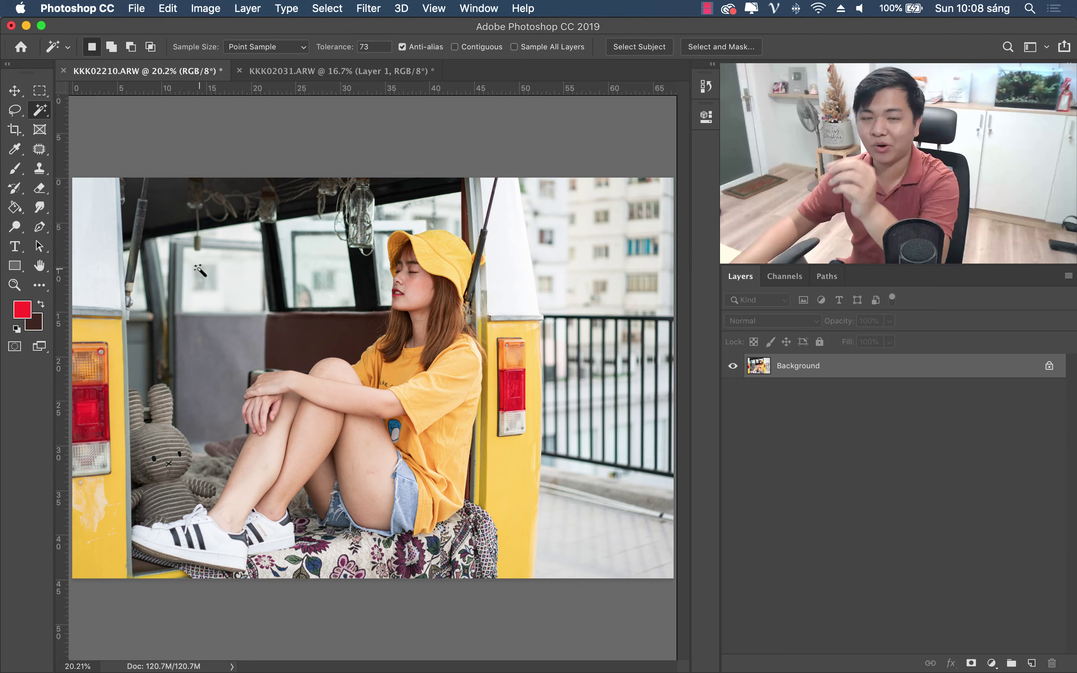
click(424, 378)
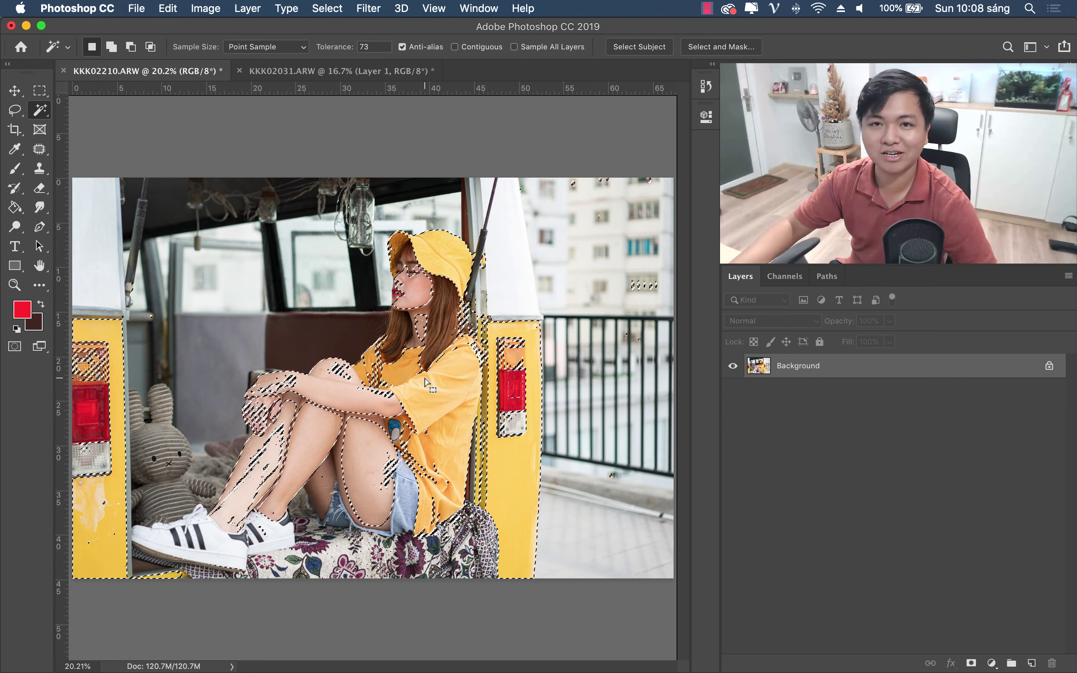
key(ctrl+d)
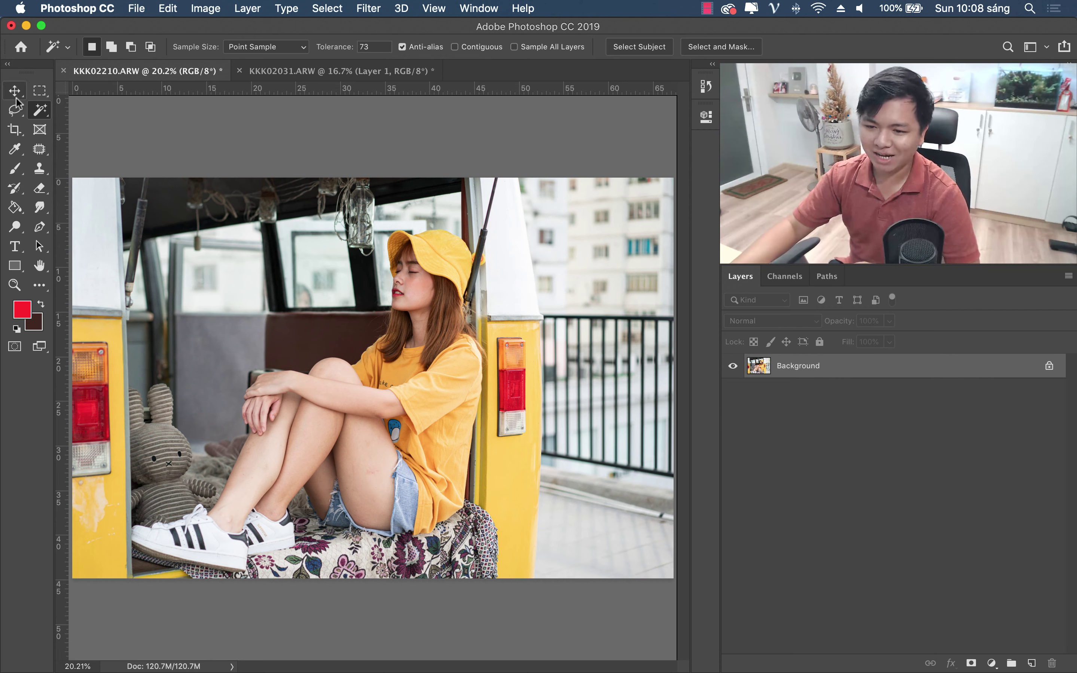
click(14, 115)
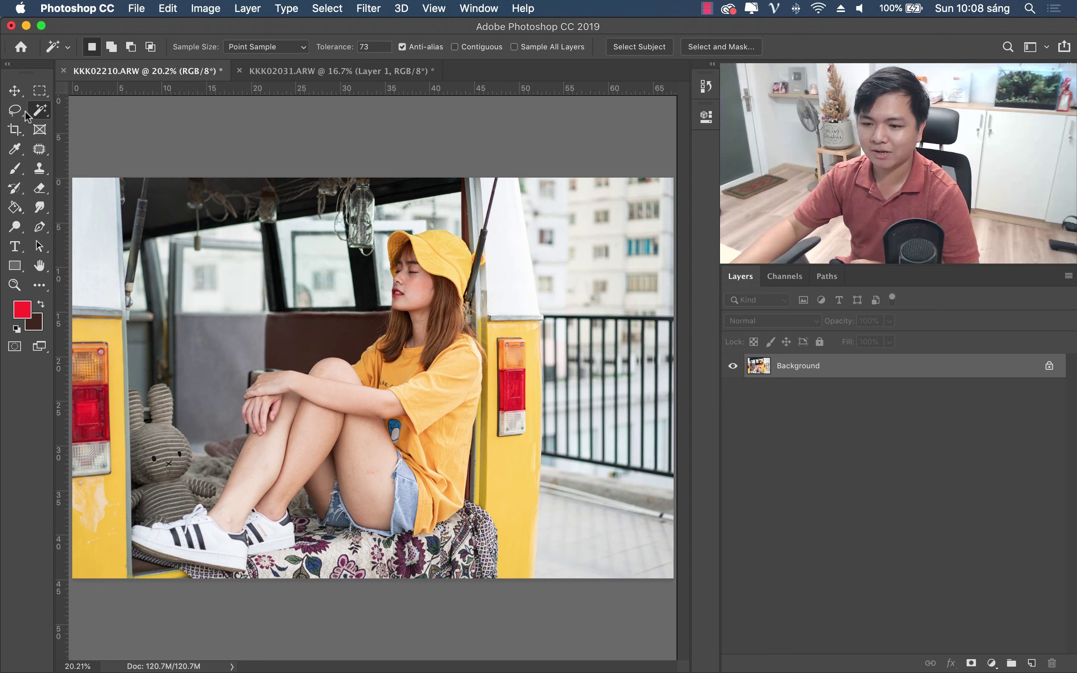
click(13, 113)
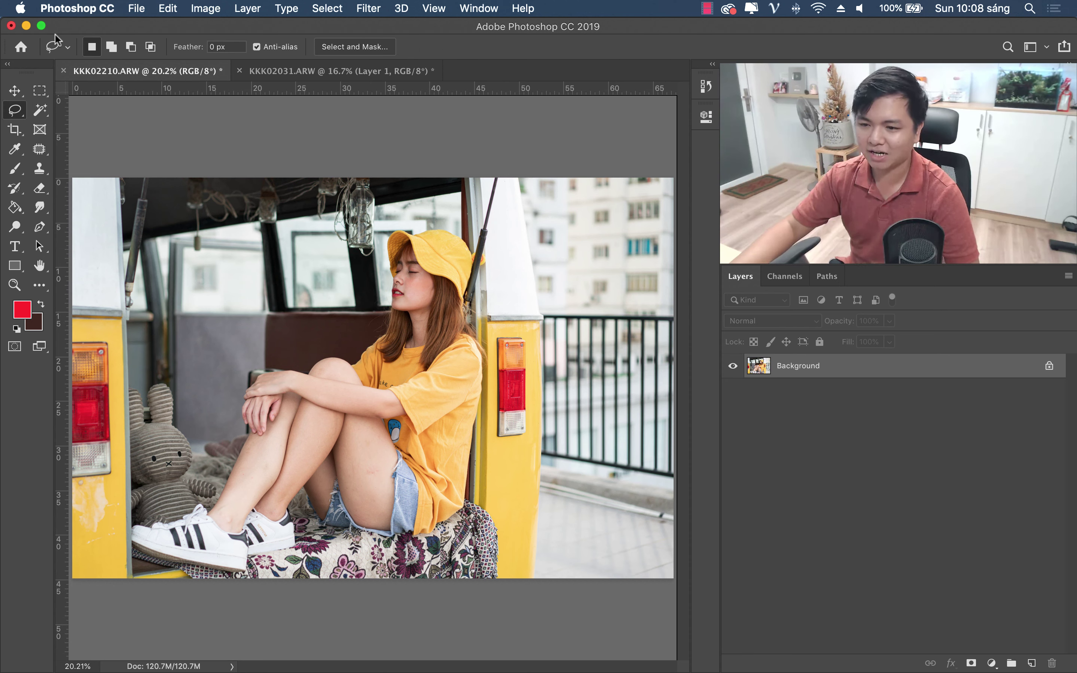
click(38, 111)
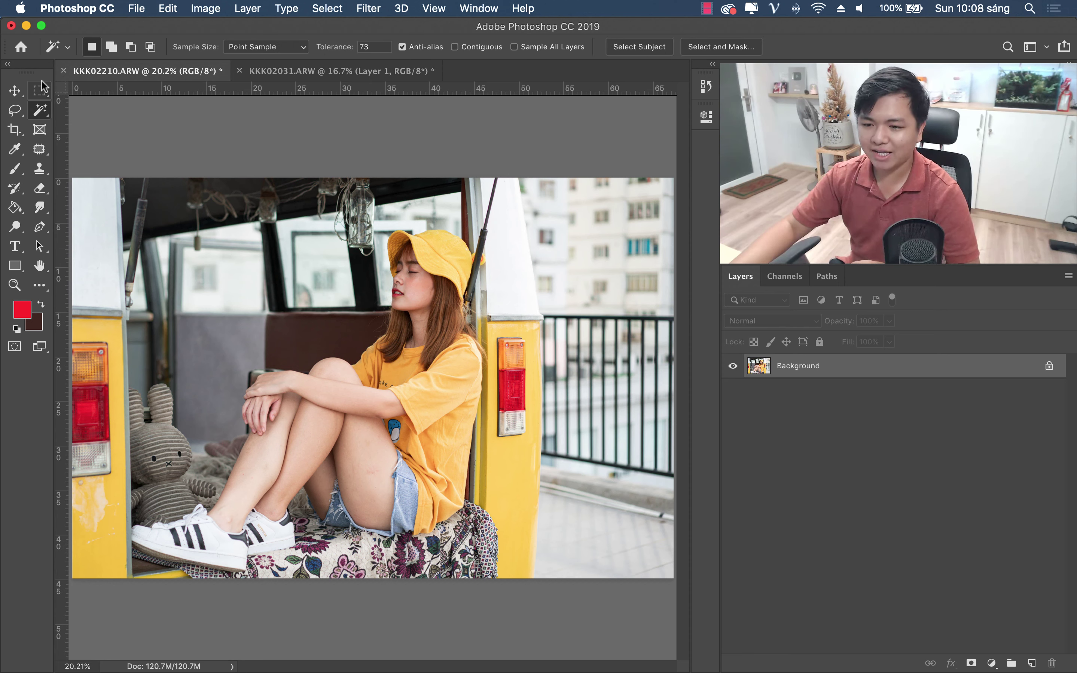
click(35, 115)
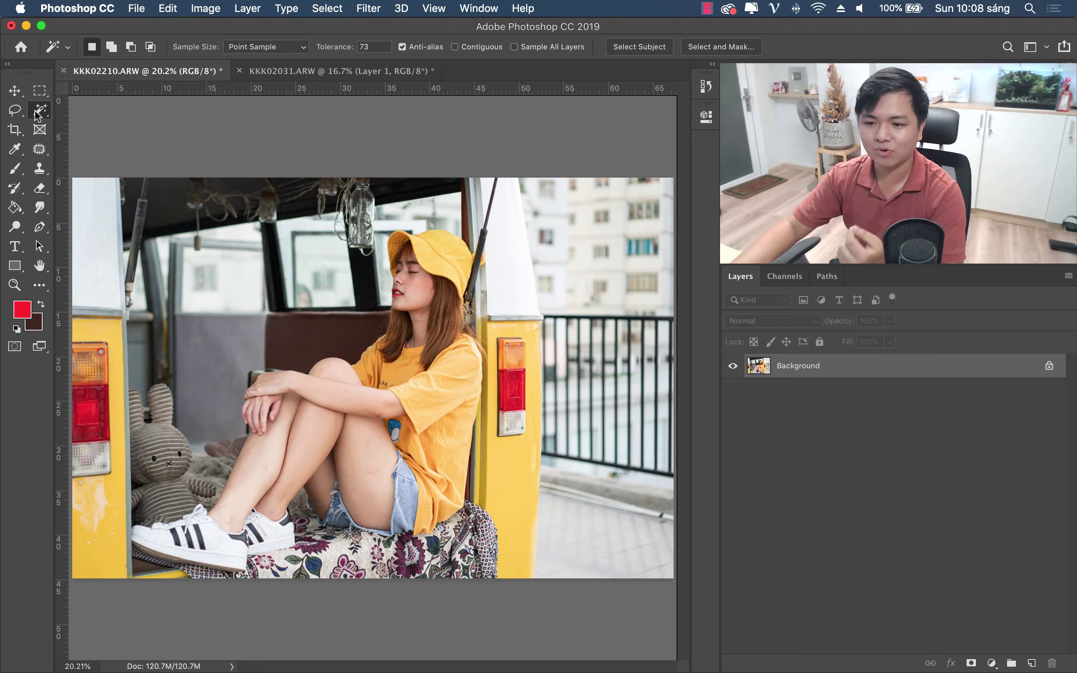
click(40, 91)
click(14, 113)
click(40, 91)
click(14, 112)
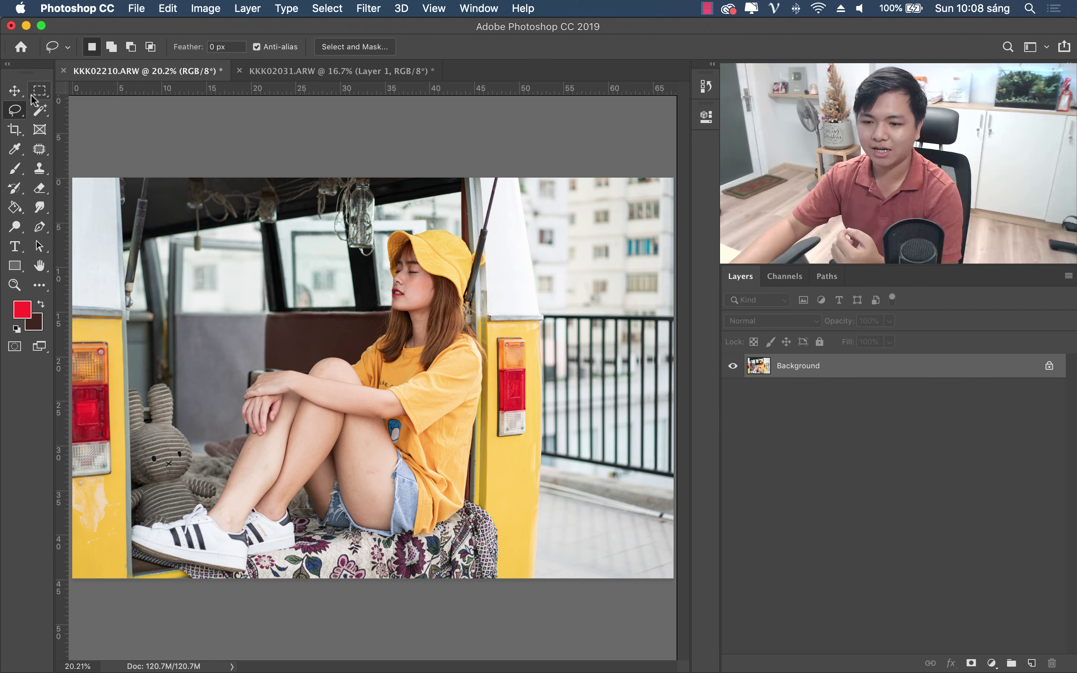
click(40, 91)
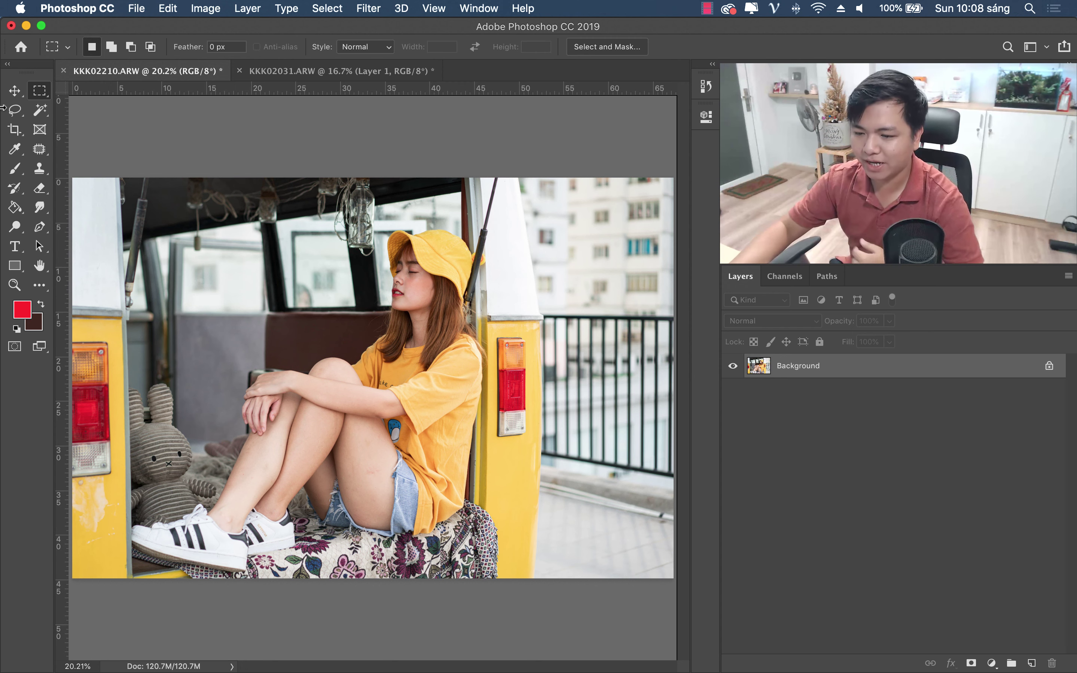
key(l)
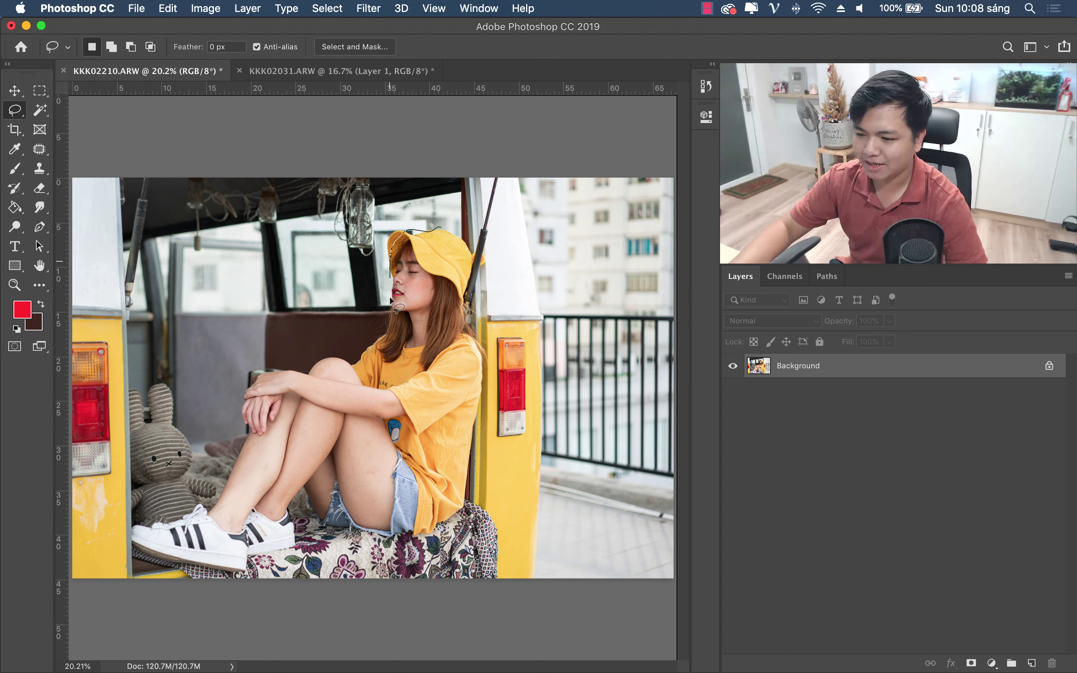
drag(390, 297, 348, 354)
drag(471, 360, 473, 249)
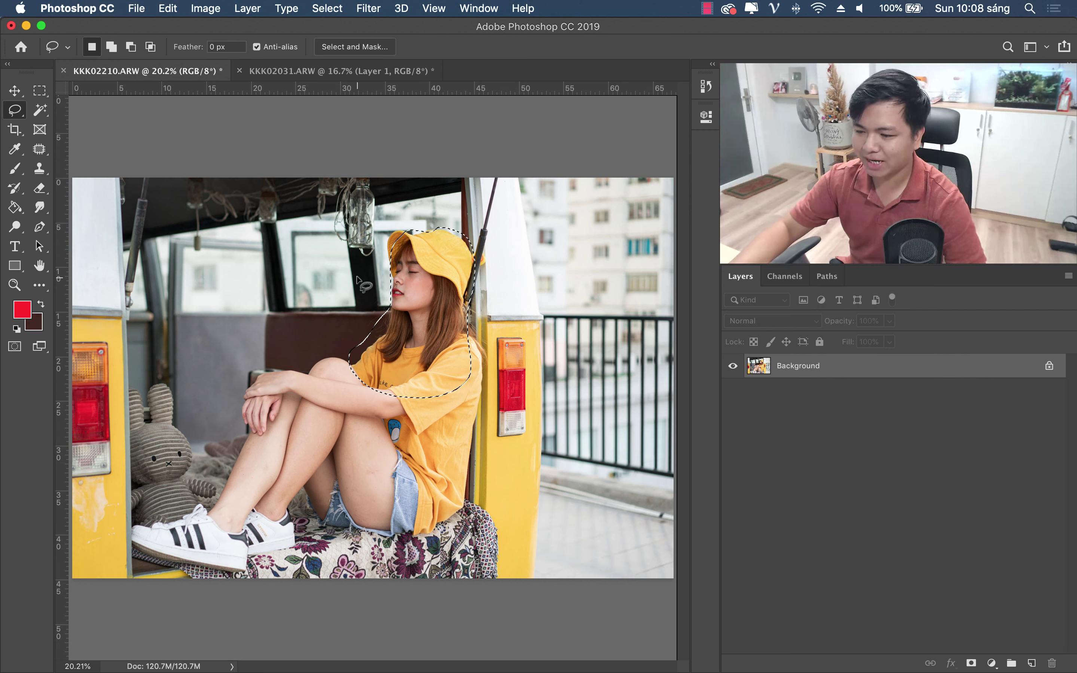
click(425, 272)
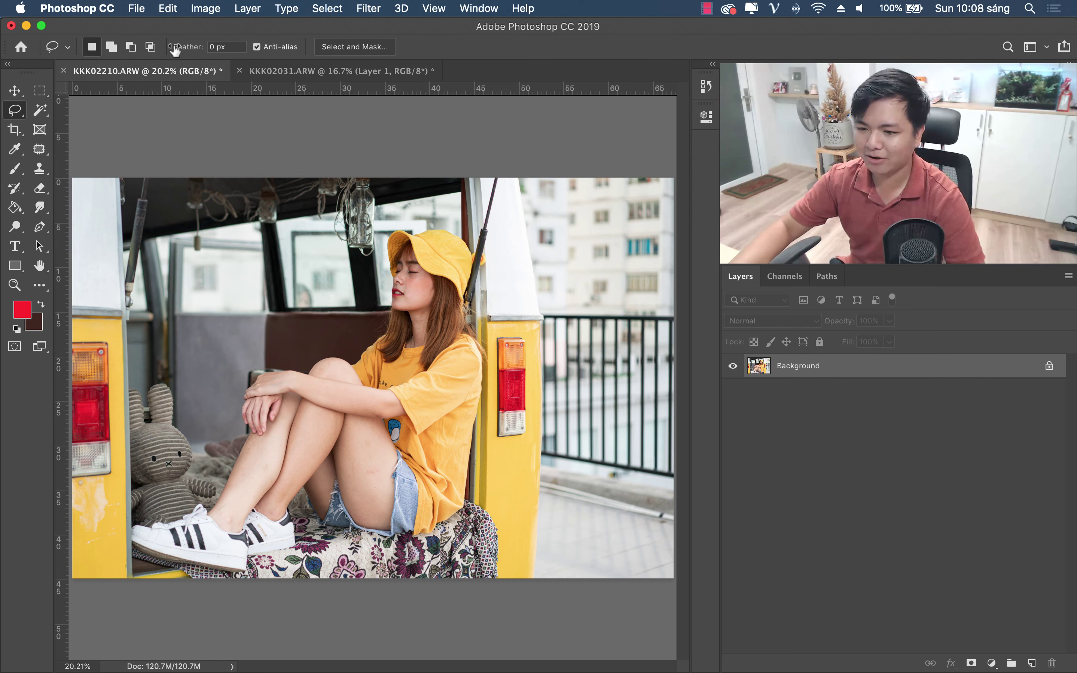
mouse_move(175, 49)
mouse_down()
mouse_move(203, 54)
mouse_move(272, 101)
mouse_up()
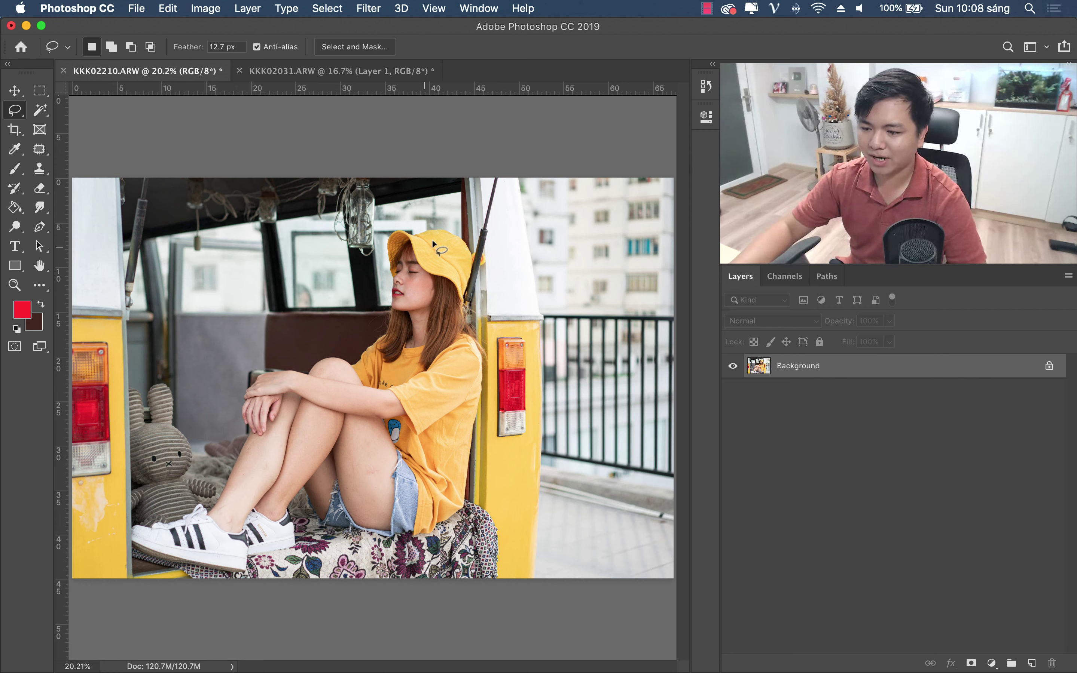
drag(410, 240, 385, 328)
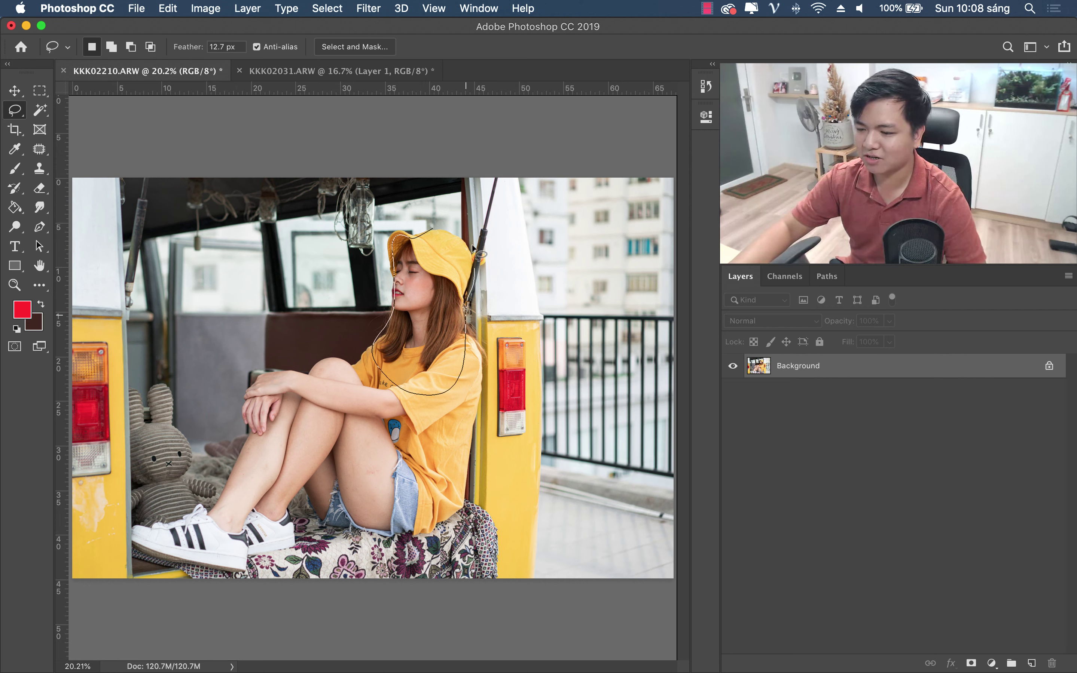
drag(464, 371, 415, 265)
right_click(417, 262)
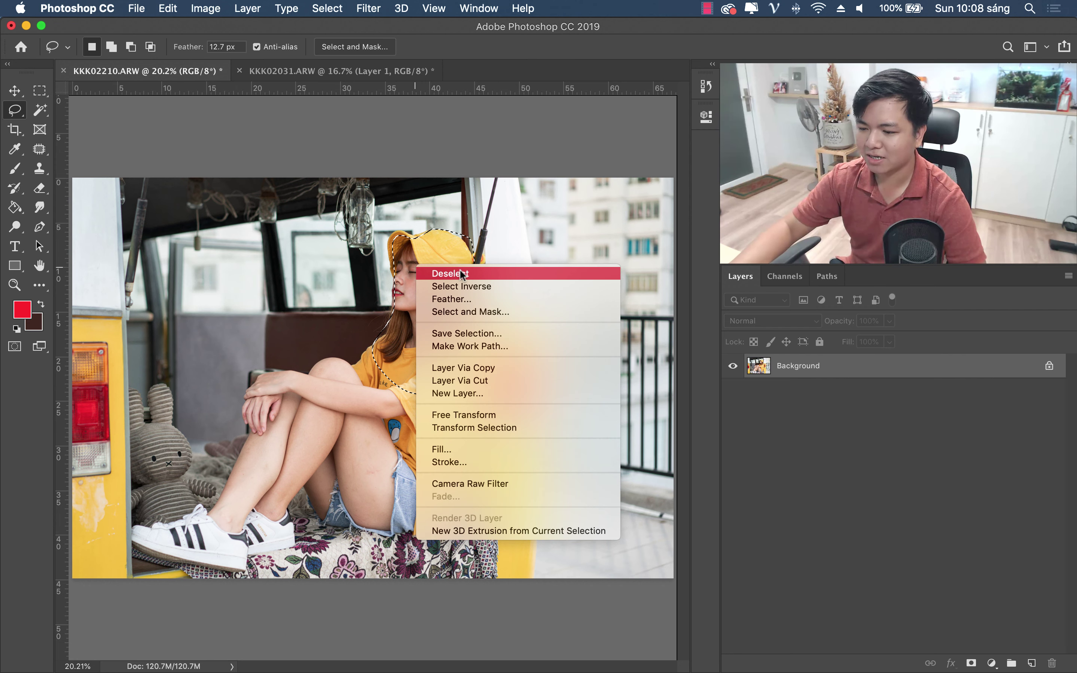
click(460, 299)
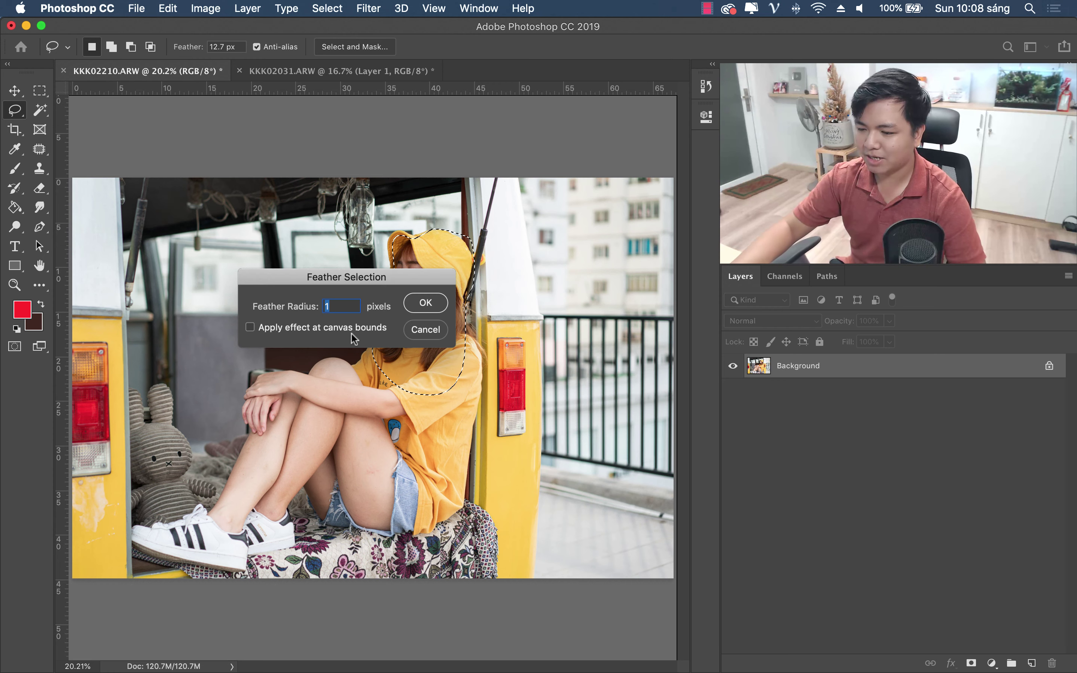
text(50)
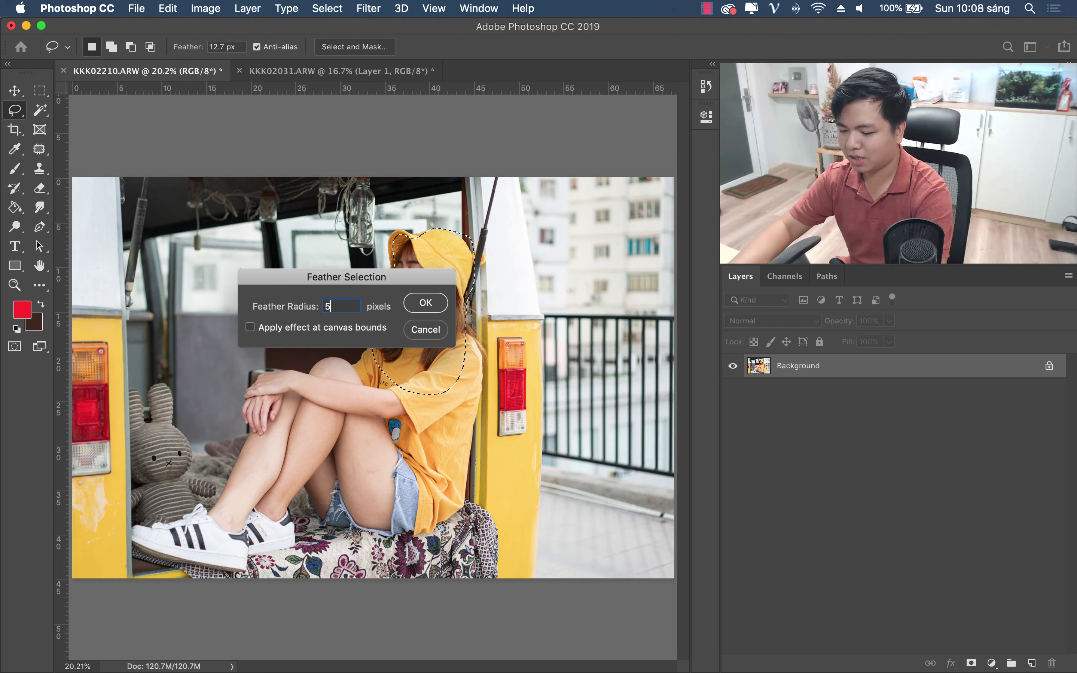
click(425, 303)
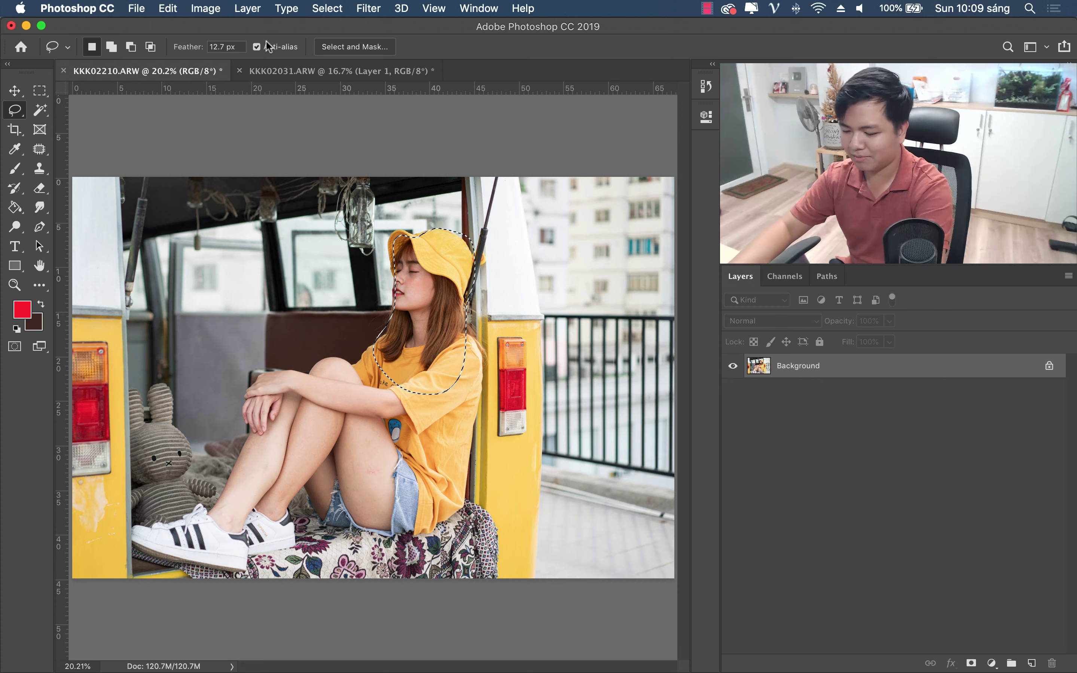
key(ctrl+j)
click(733, 390)
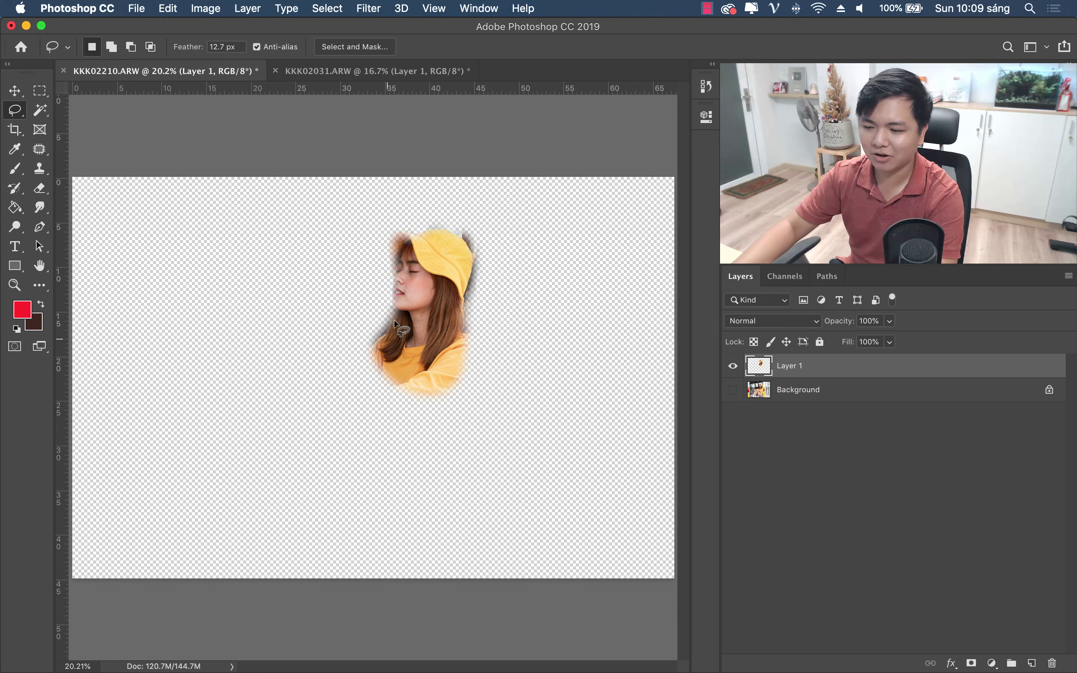
click(732, 390)
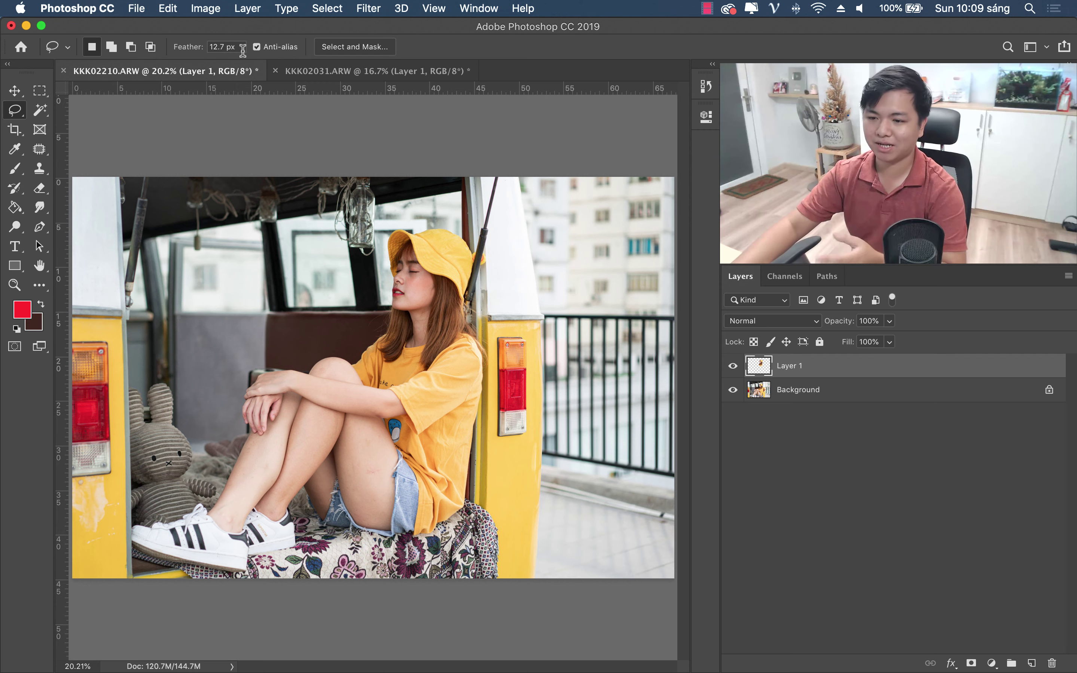
click(196, 50)
text(0)
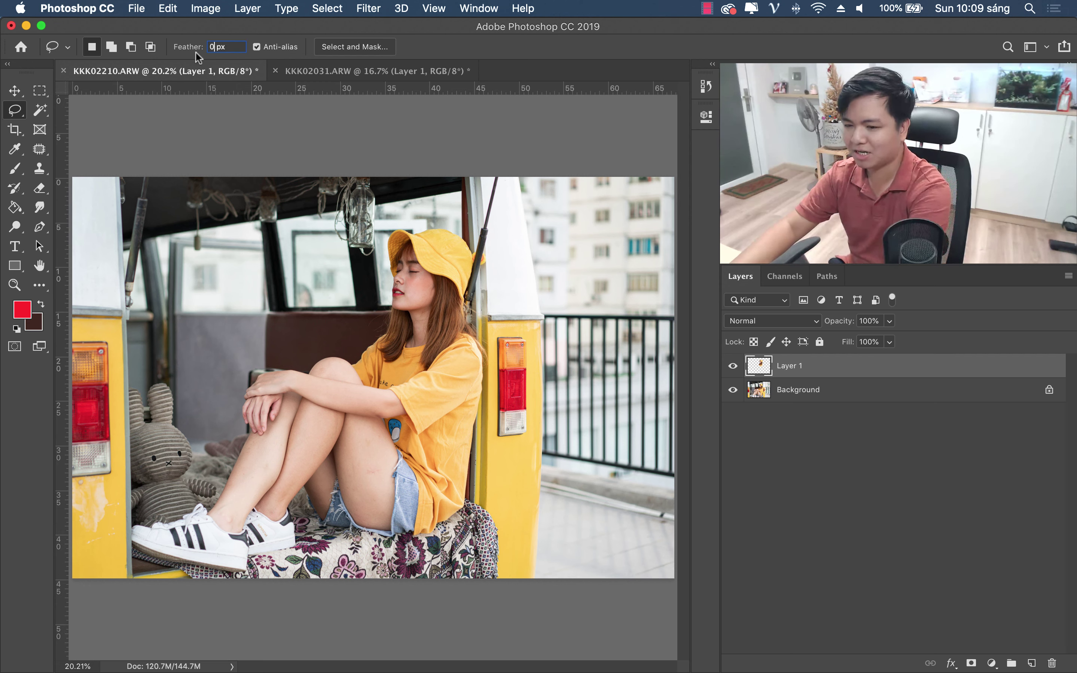
key(BackSpace)
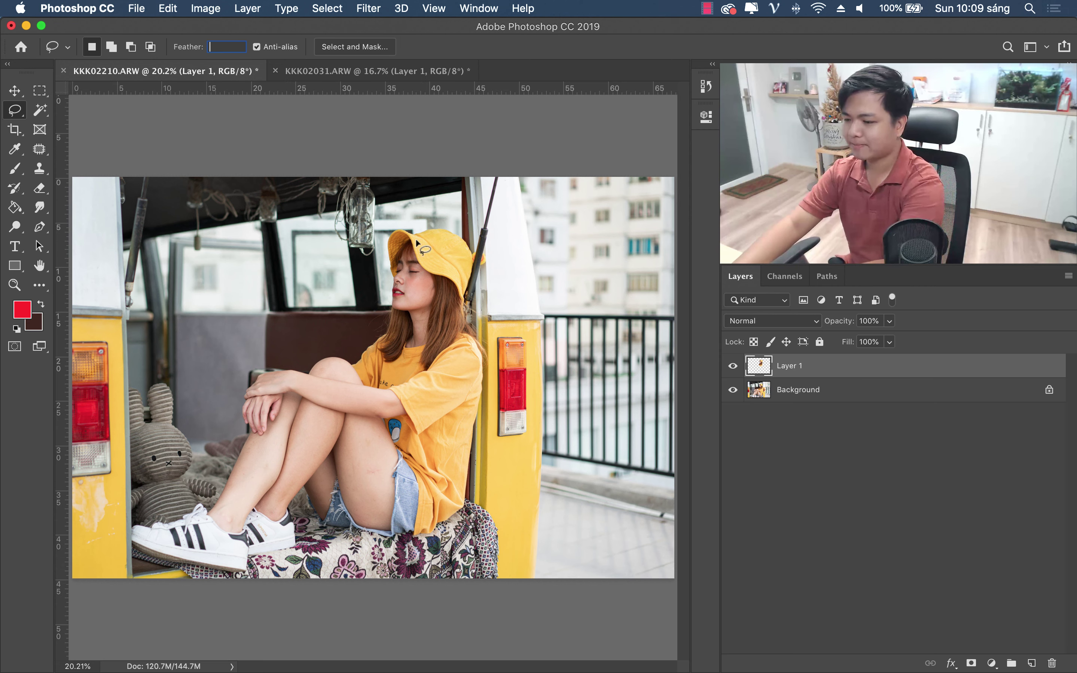
click(850, 366)
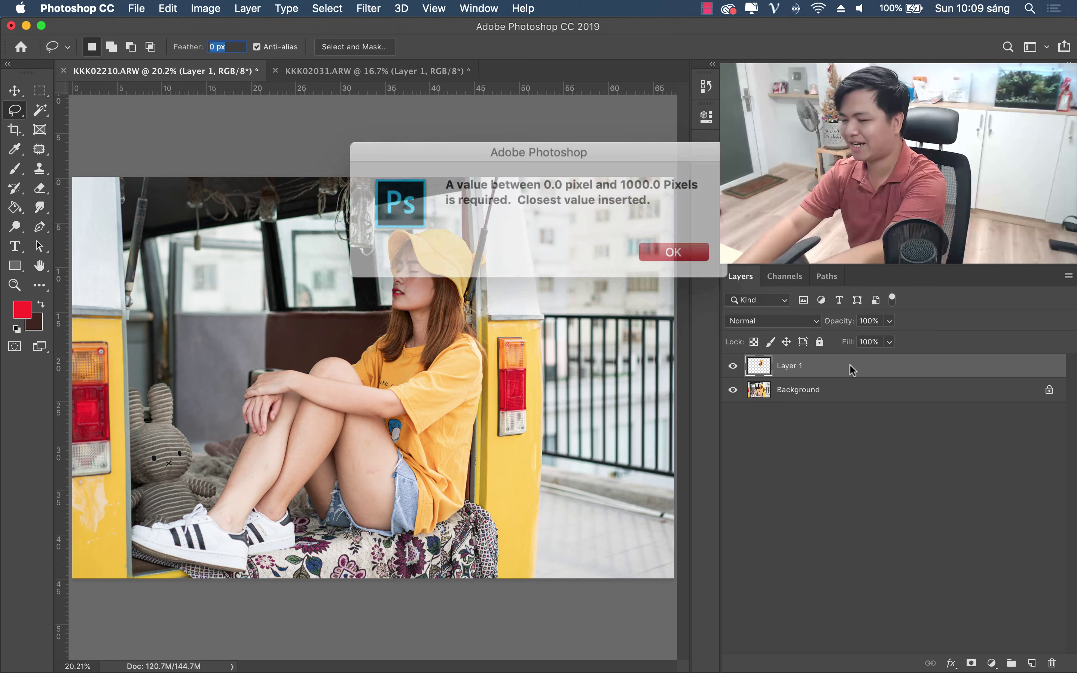
key(Return)
click(231, 48)
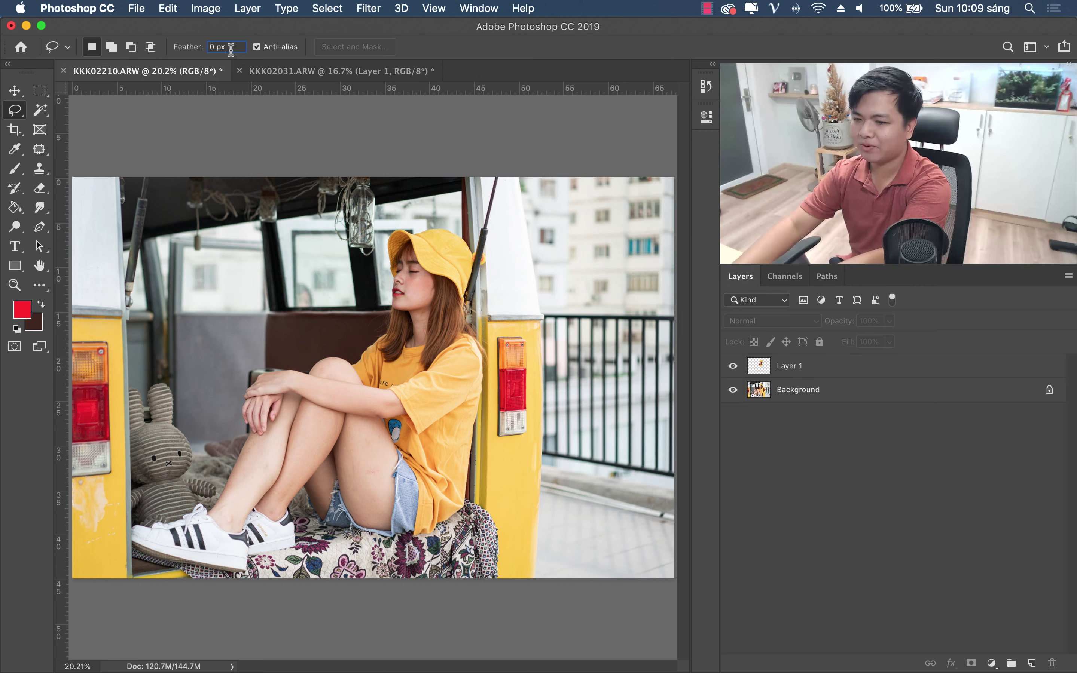
click(830, 370)
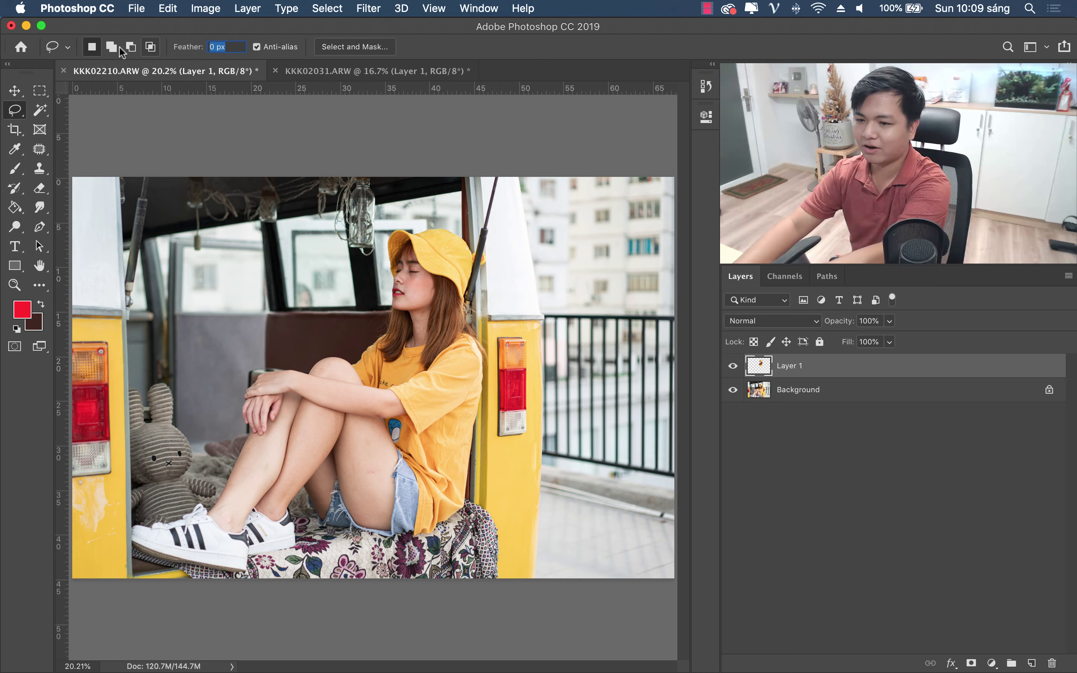
click(14, 90)
key(BackSpace)
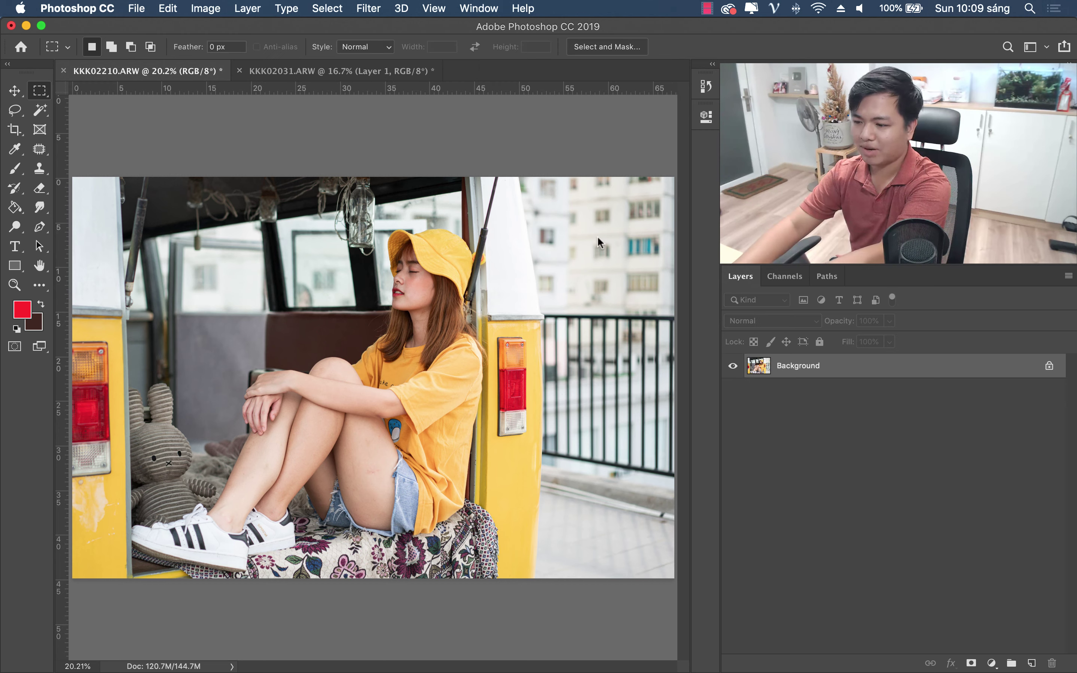
click(247, 644)
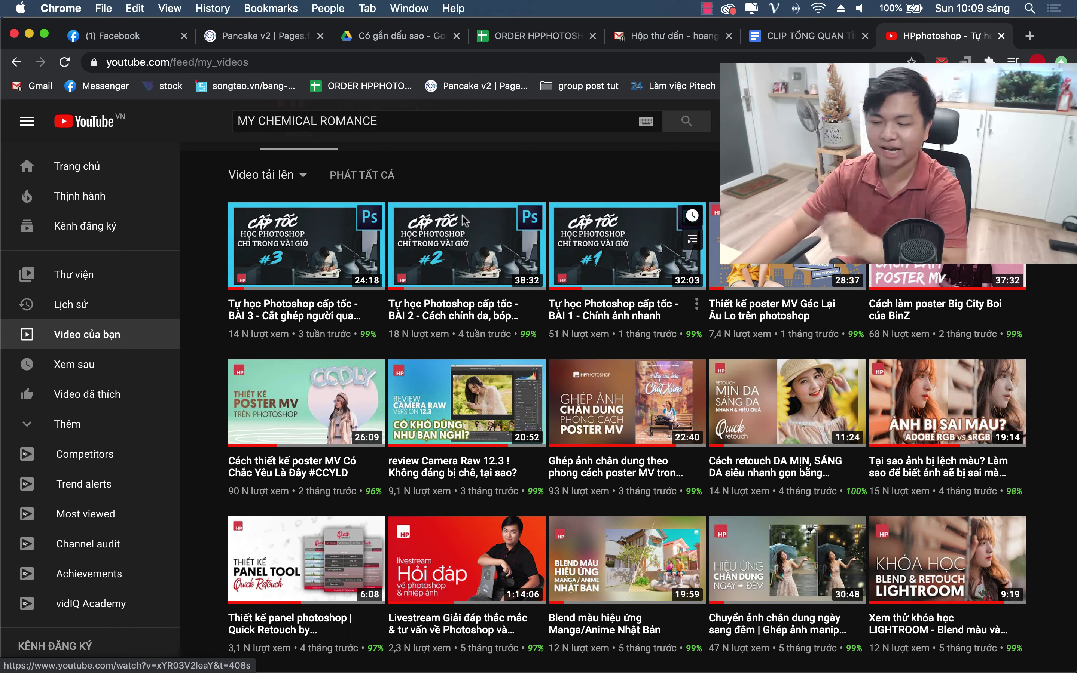
click(757, 651)
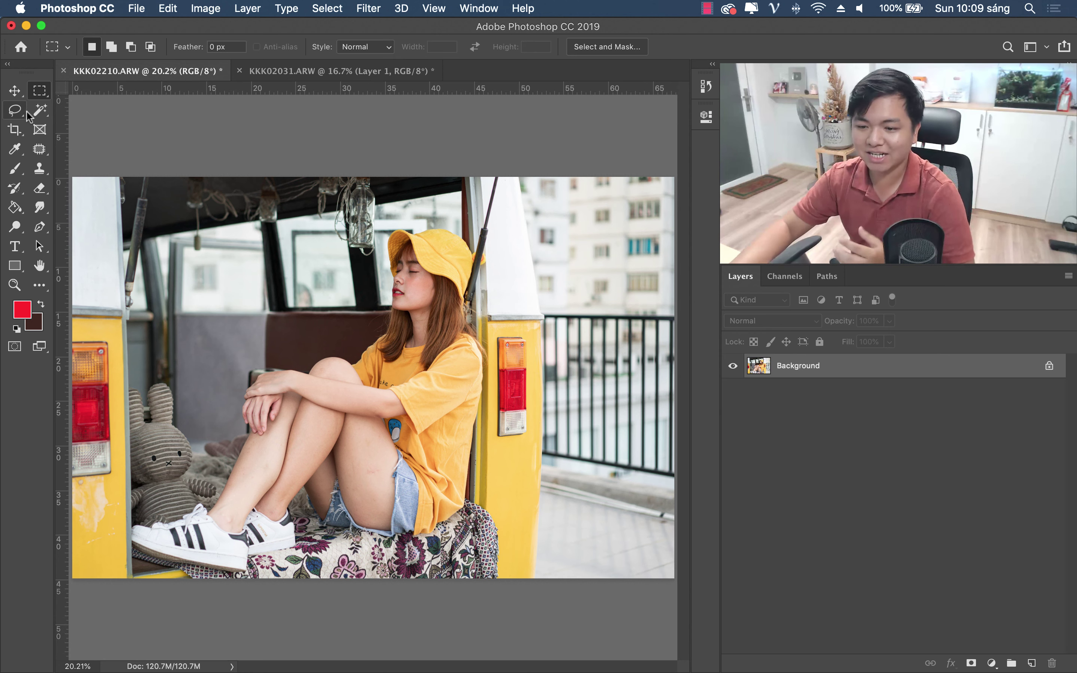
click(14, 130)
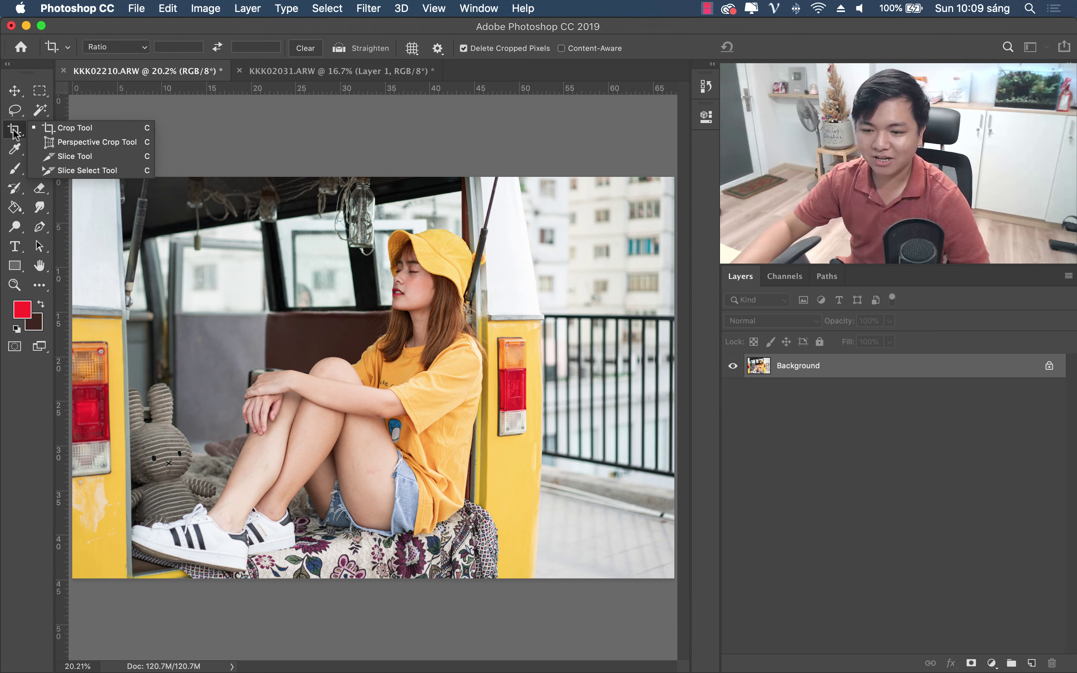
click(88, 132)
mouse_move(71, 178)
mouse_down()
mouse_move(298, 220)
mouse_move(119, 192)
mouse_up()
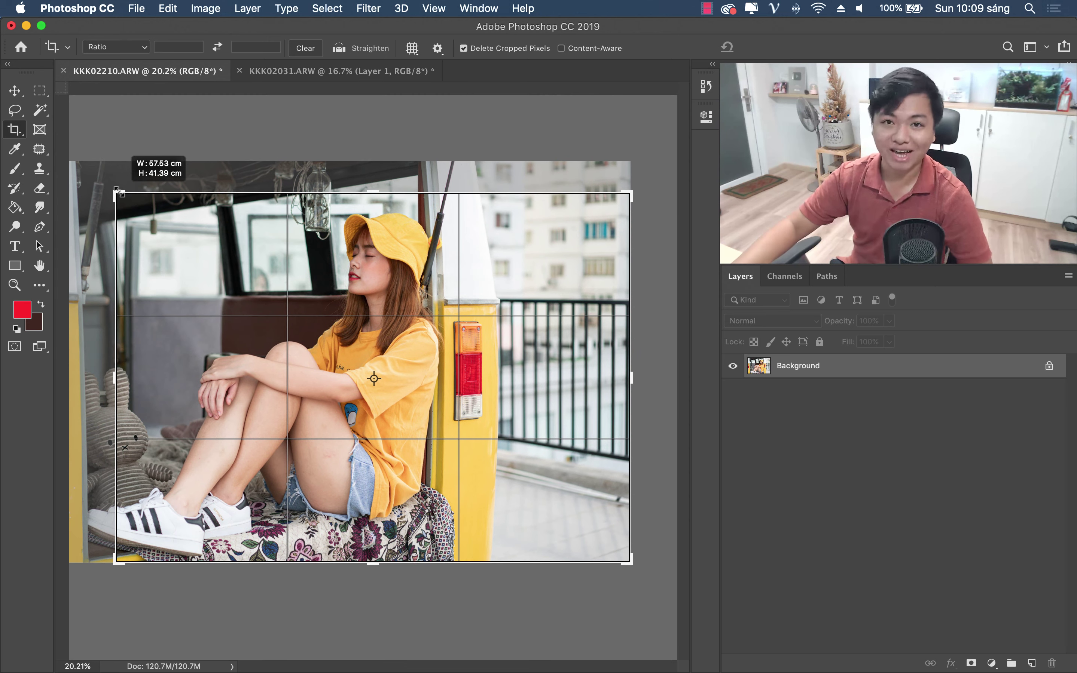
mouse_move(631, 378)
mouse_down()
mouse_move(538, 366)
mouse_move(534, 346)
mouse_up()
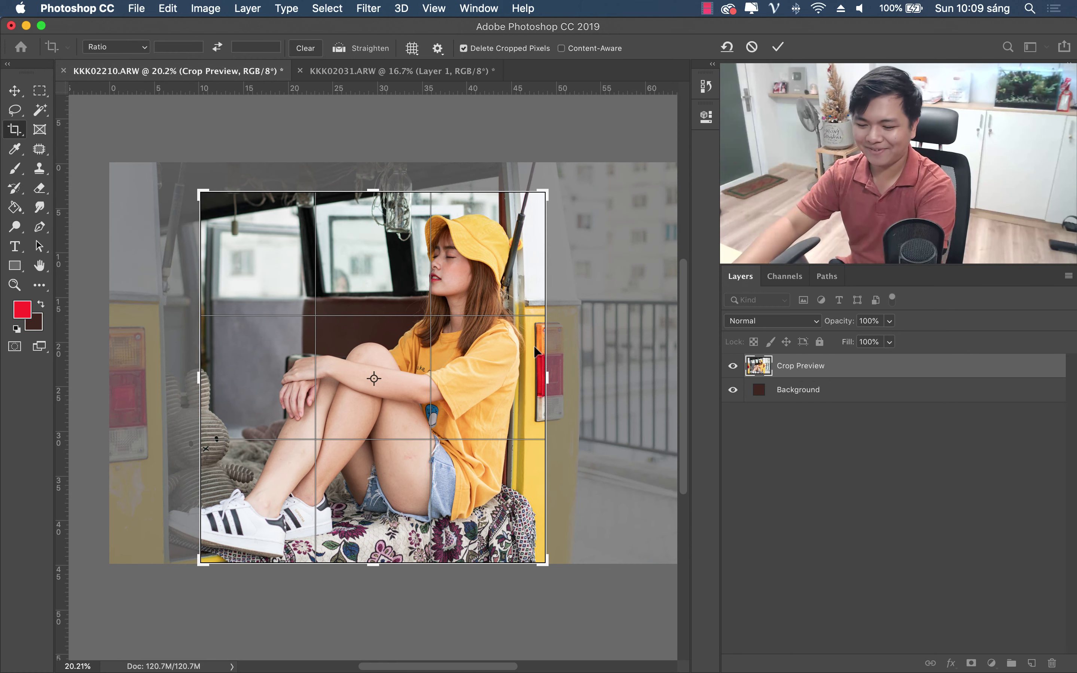
key(Escape)
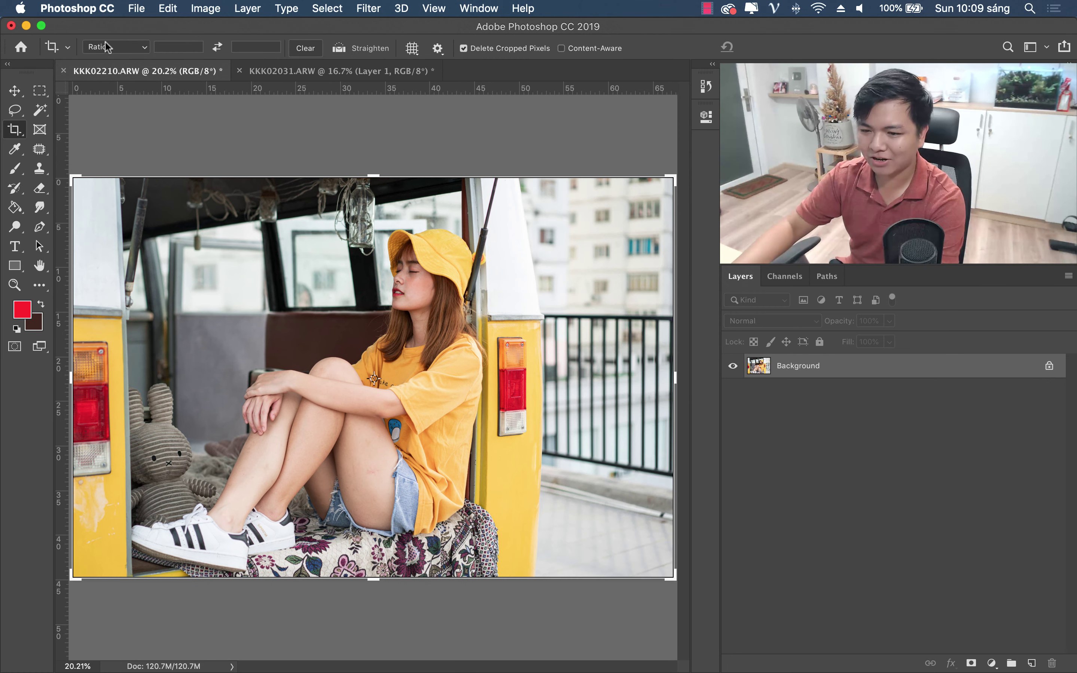
click(107, 47)
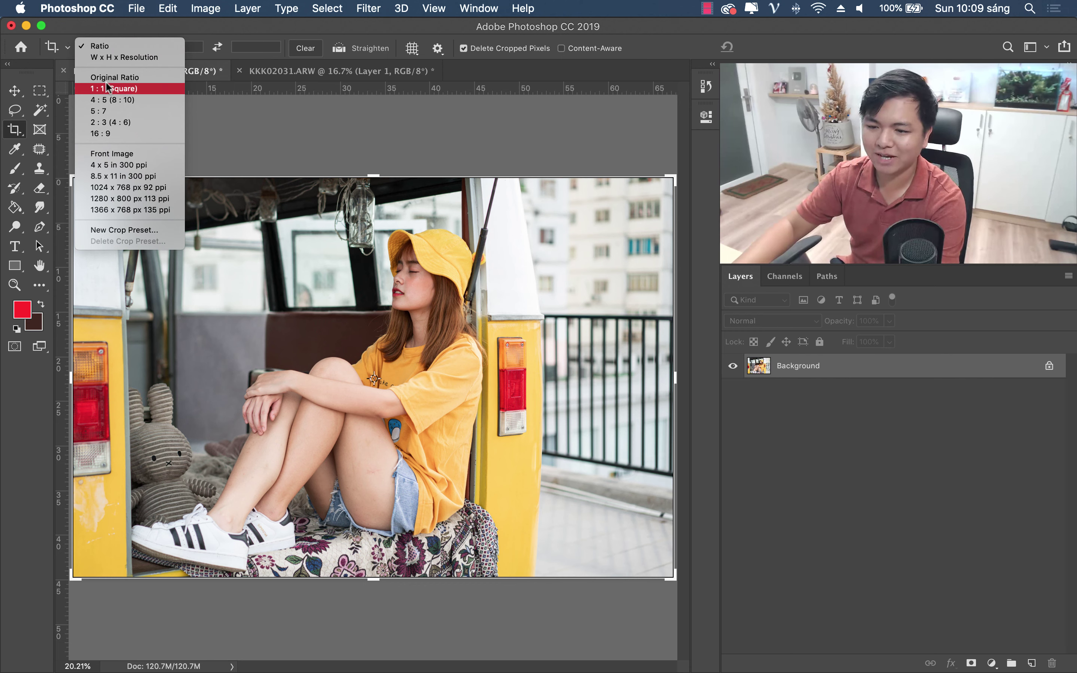
click(131, 57)
key(v)
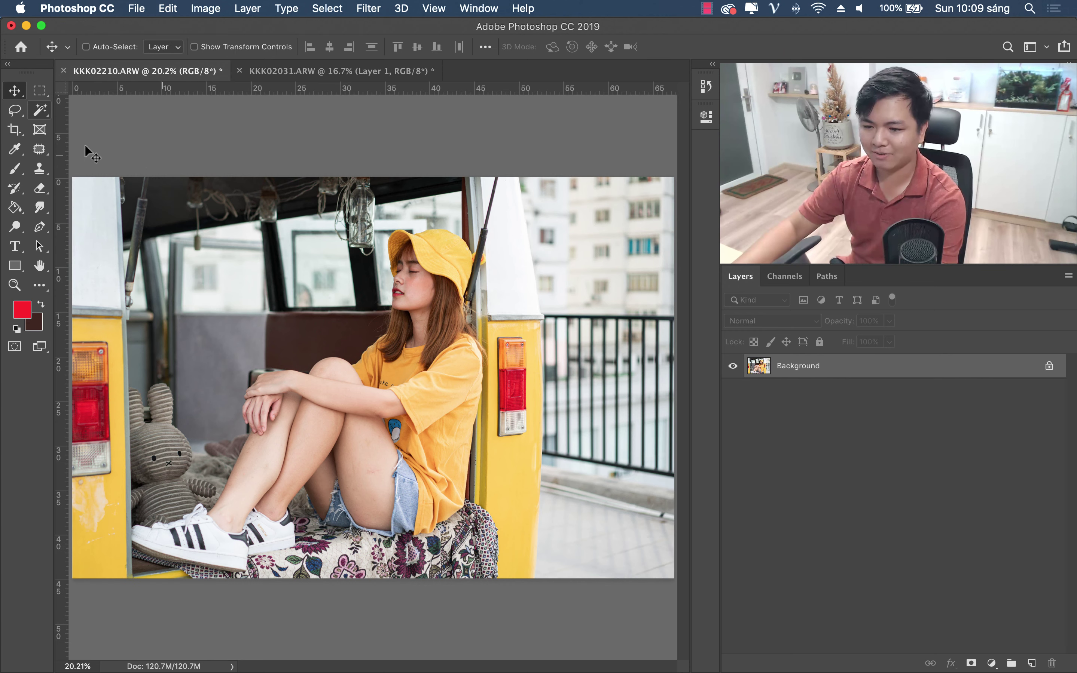
click(40, 131)
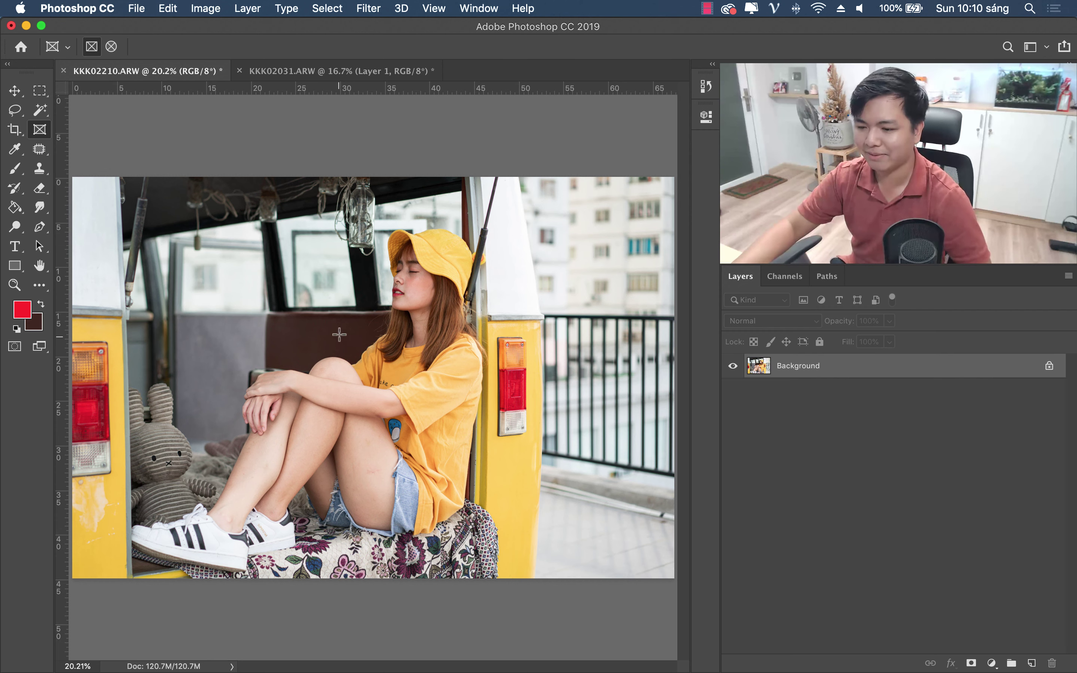
drag(155, 217, 358, 384)
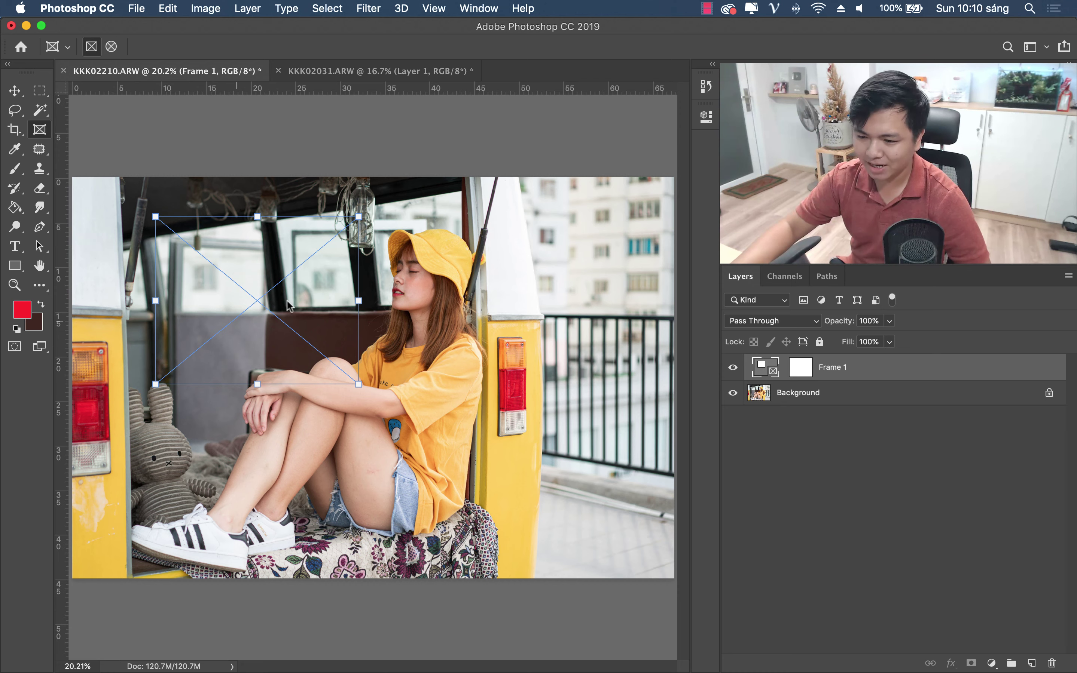
click(378, 71)
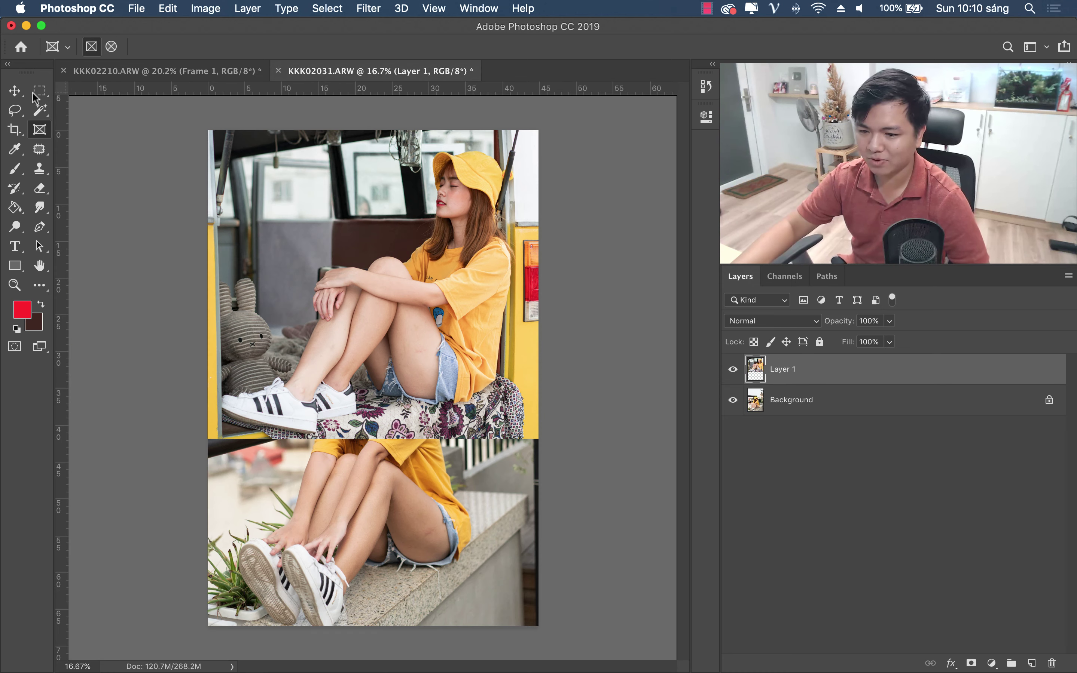
click(15, 91)
drag(315, 213, 286, 220)
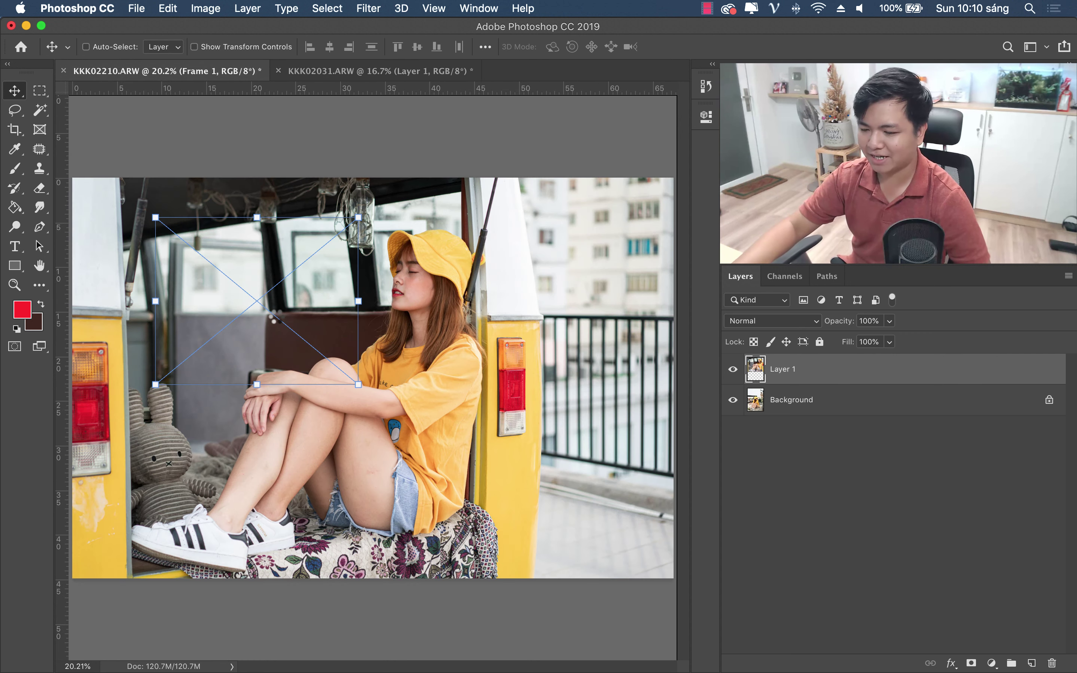
drag(270, 305, 216, 370)
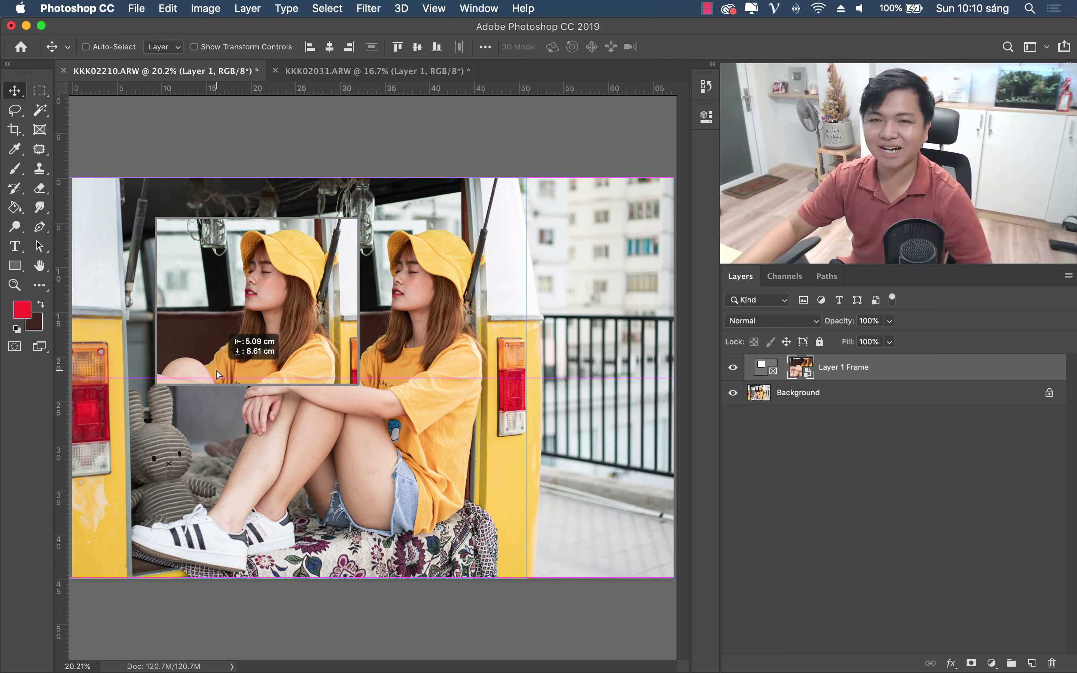
drag(216, 374, 221, 333)
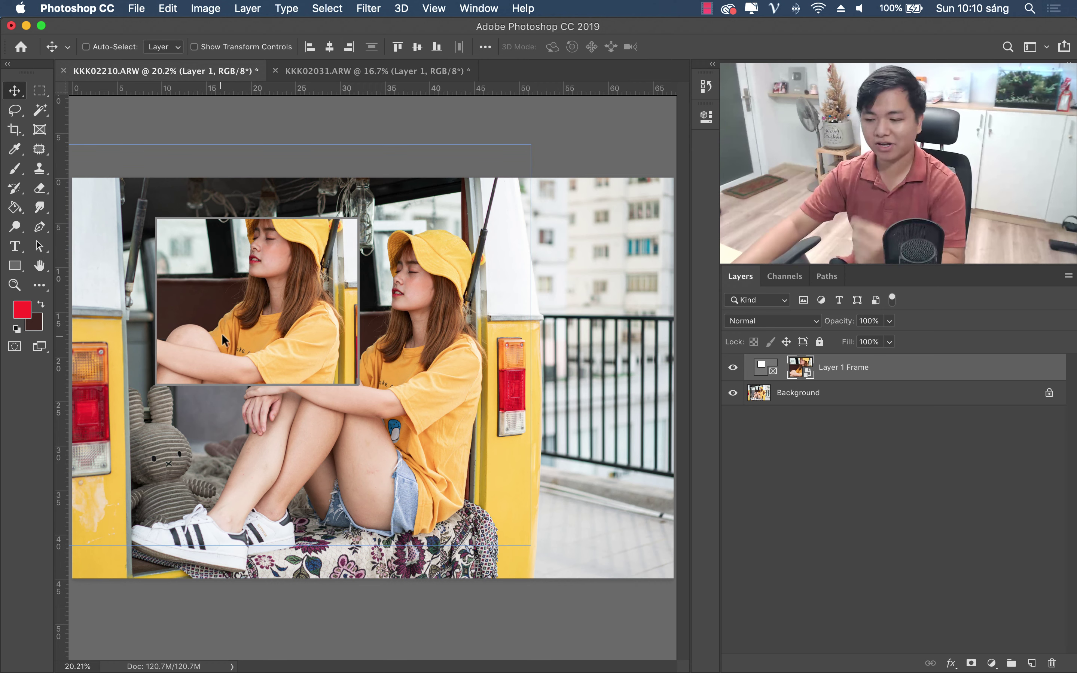
click(861, 374)
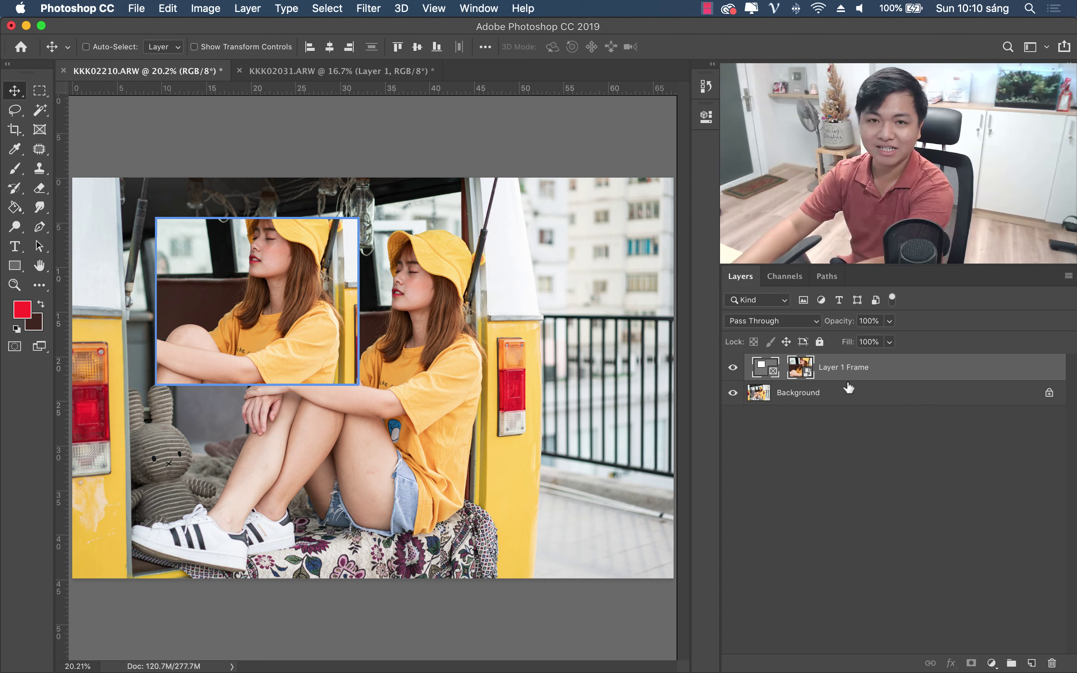
key(Delete)
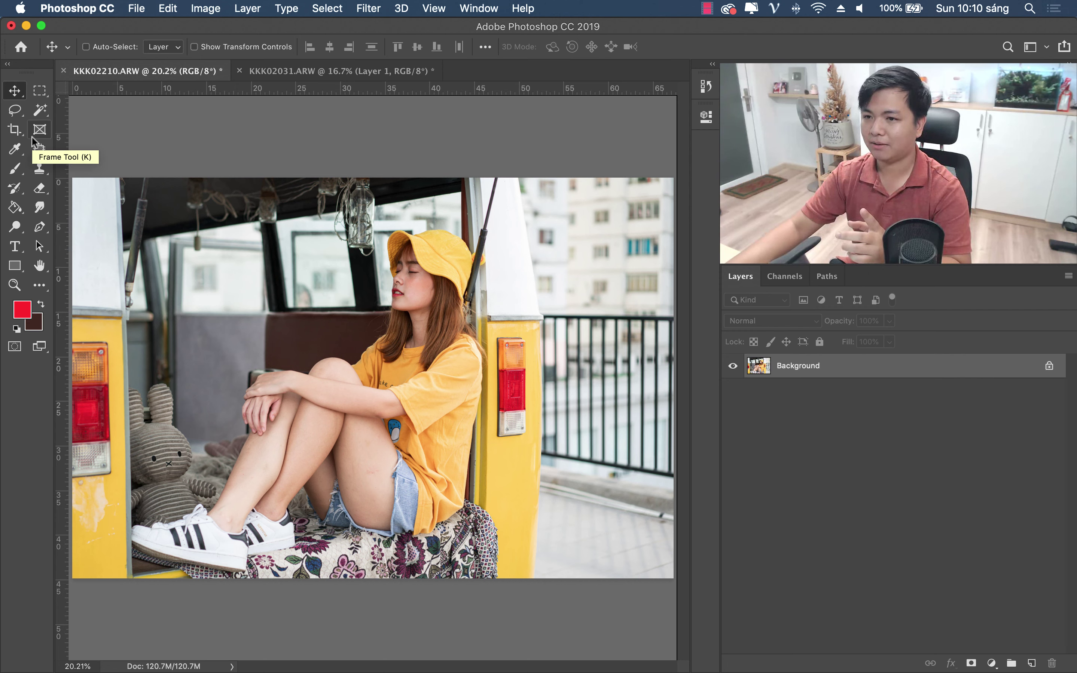
Step: Sample the hat's pale yellow into the foreground swatch with the Eyedropper Tool
click(14, 150)
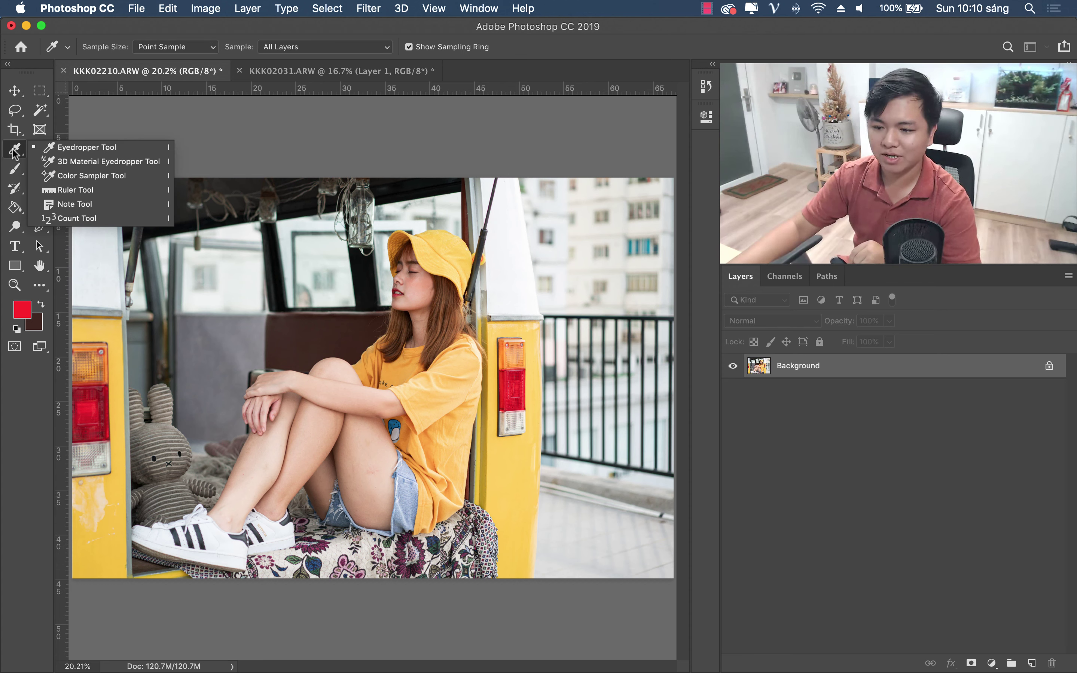
click(12, 150)
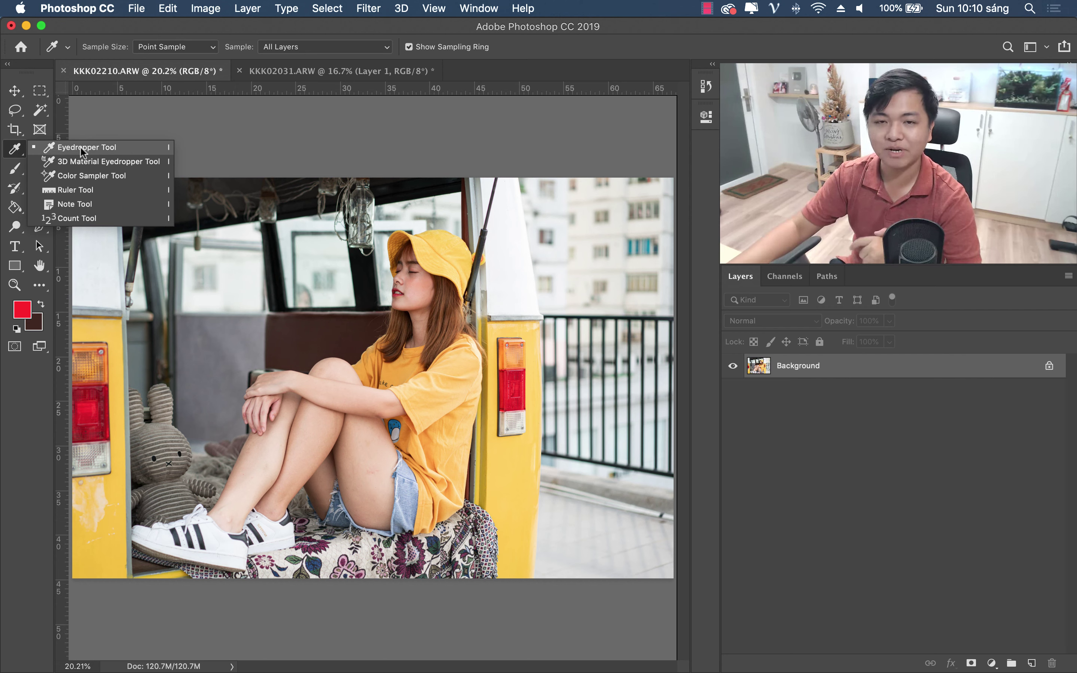
click(80, 147)
click(465, 260)
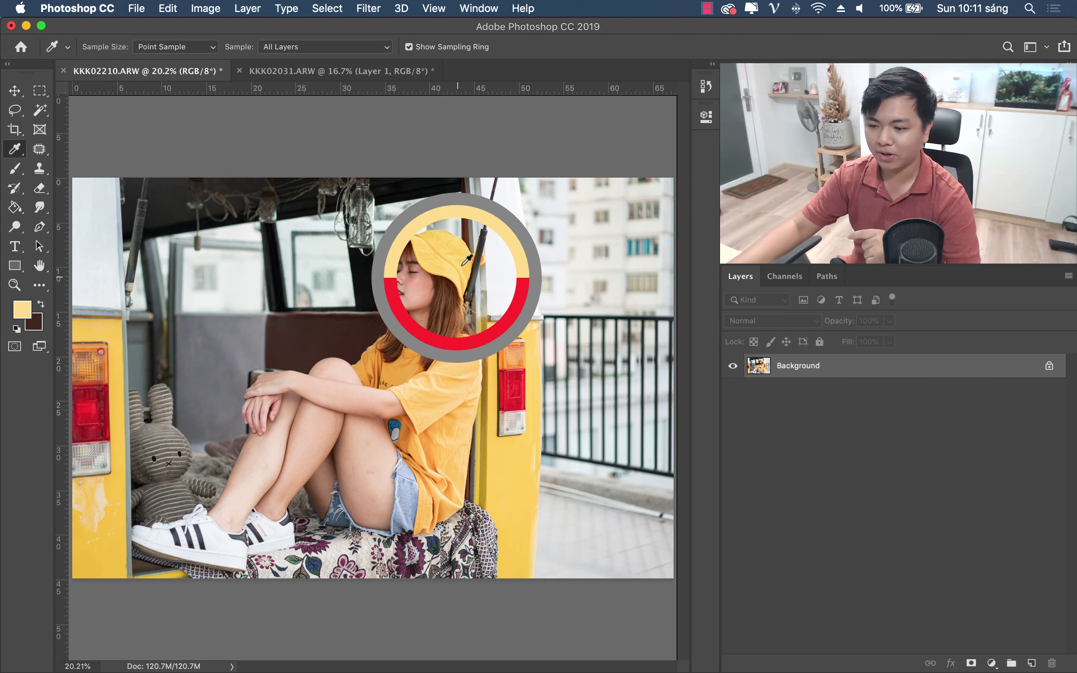
mouse_move(462, 387)
mouse_down()
mouse_move(442, 370)
mouse_move(396, 376)
mouse_up()
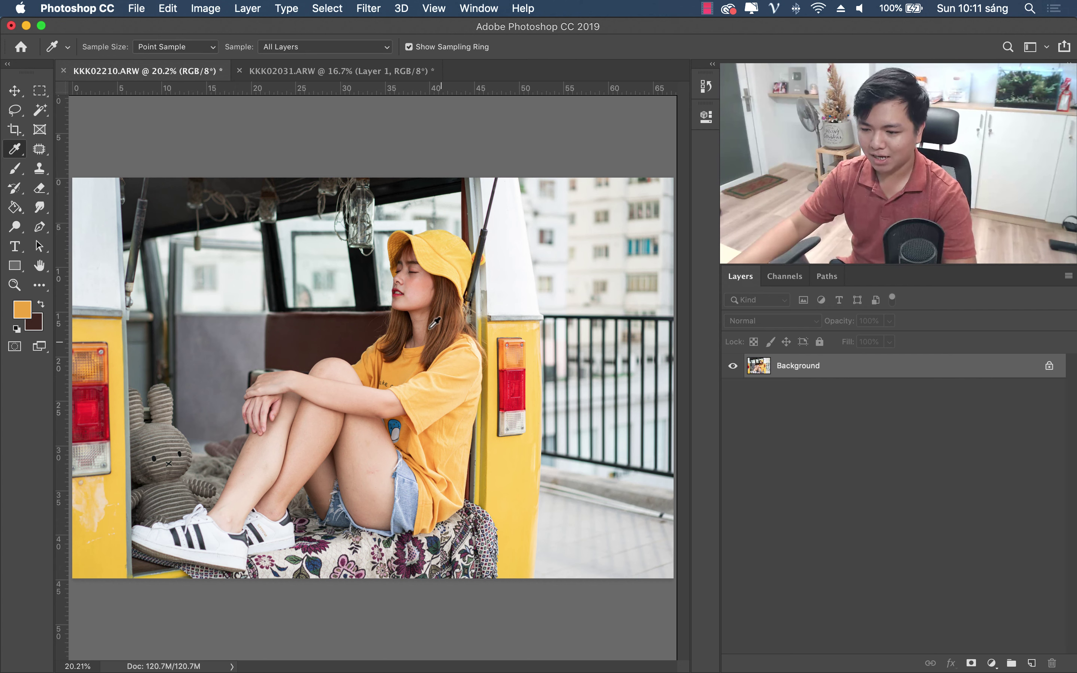
click(438, 257)
click(450, 255)
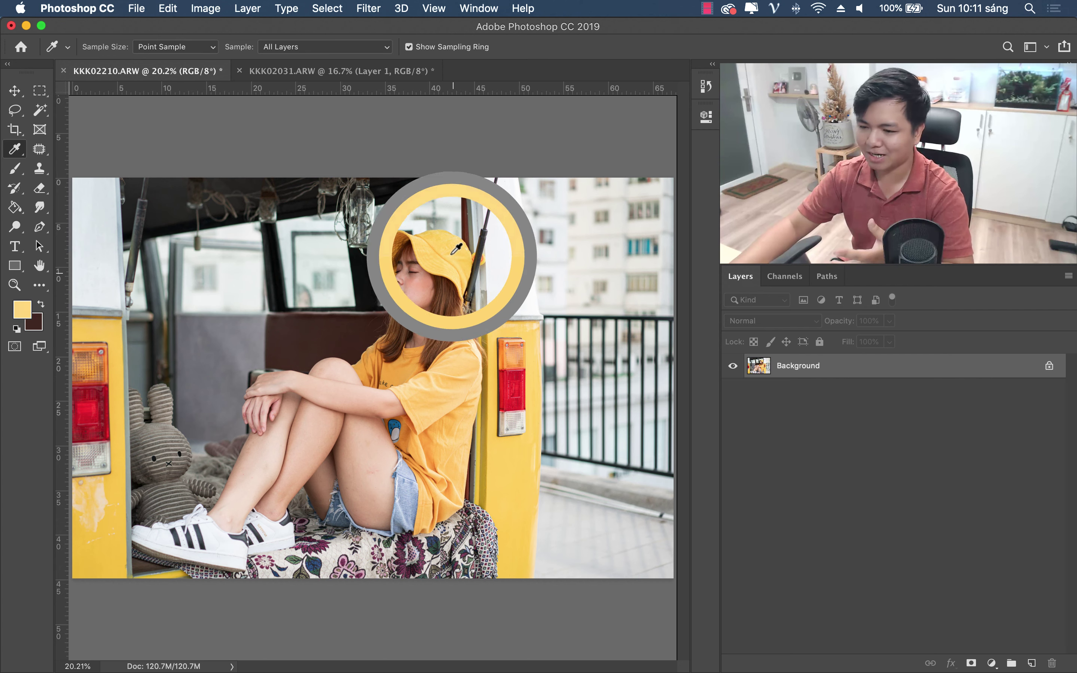
drag(451, 256, 440, 265)
click(426, 248)
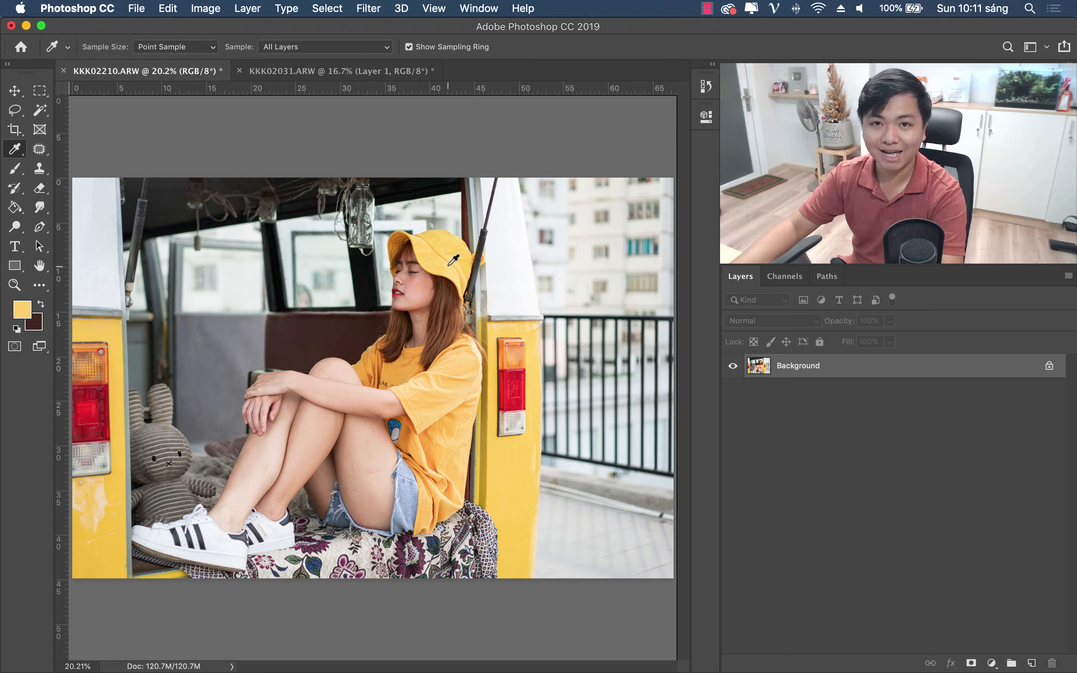
mouse_move(452, 258)
mouse_down()
mouse_move(444, 321)
mouse_move(306, 336)
mouse_up()
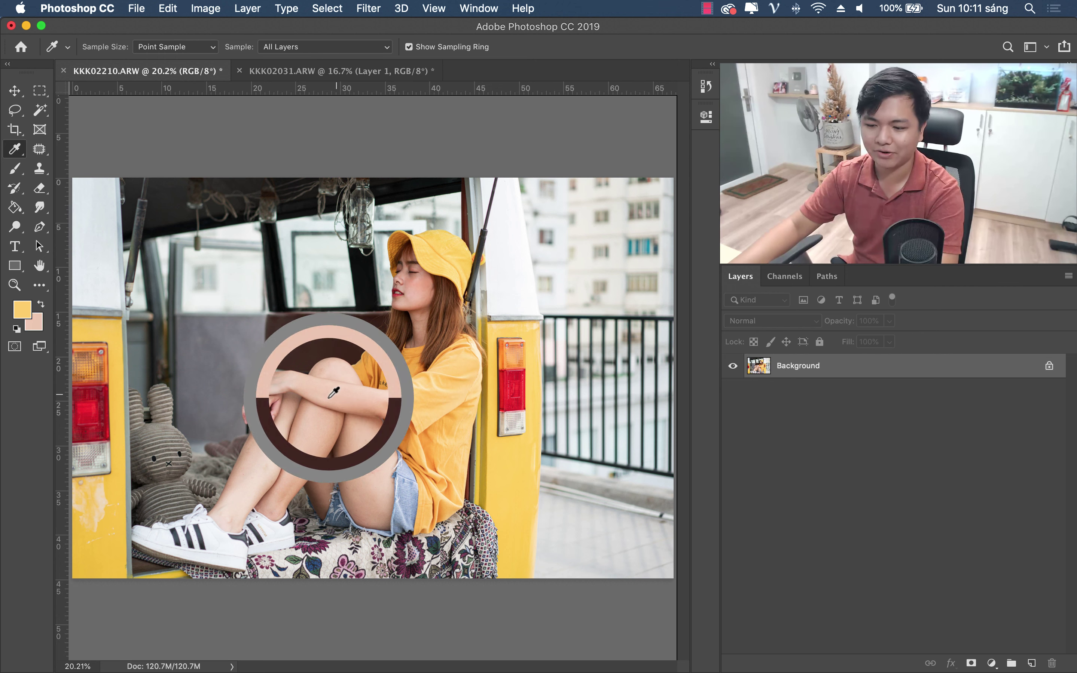
click(32, 150)
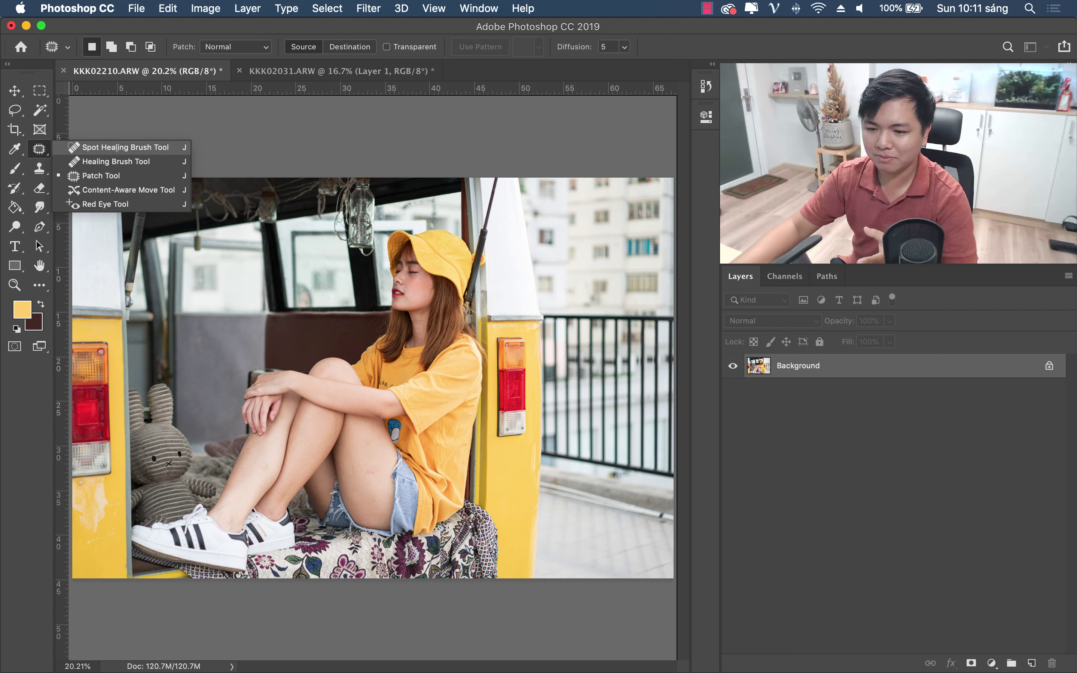
Step: Paint out the right taillight with a 280 px Spot Healing Brush
click(115, 148)
key(bracketright)
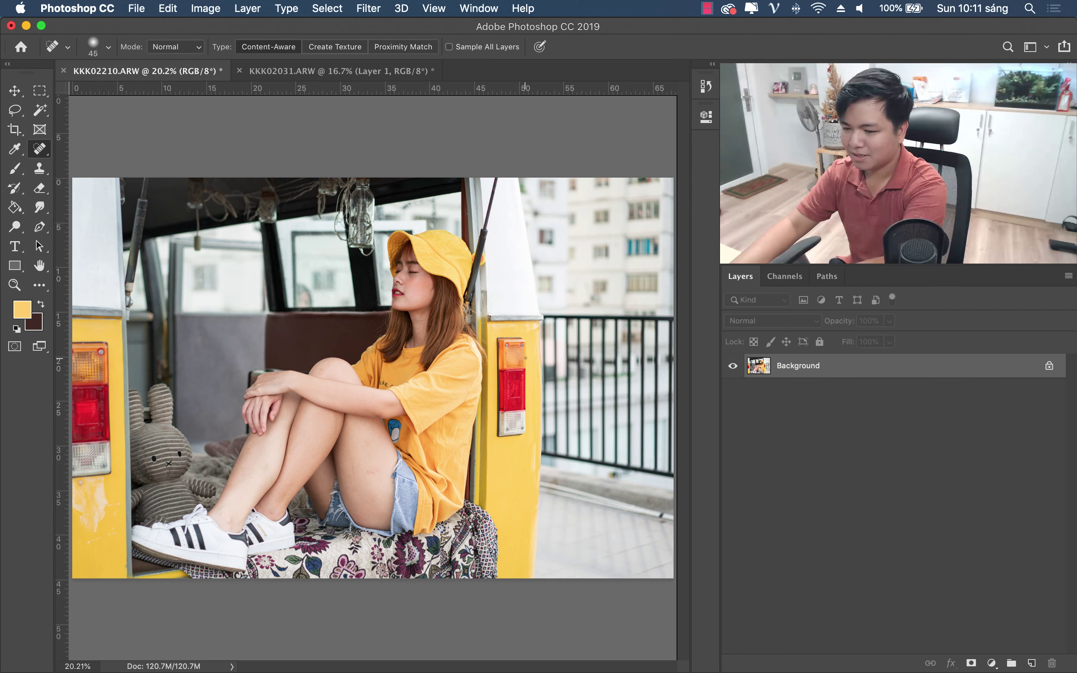
key(bracketright)
key(bracketright)
right_click(494, 321)
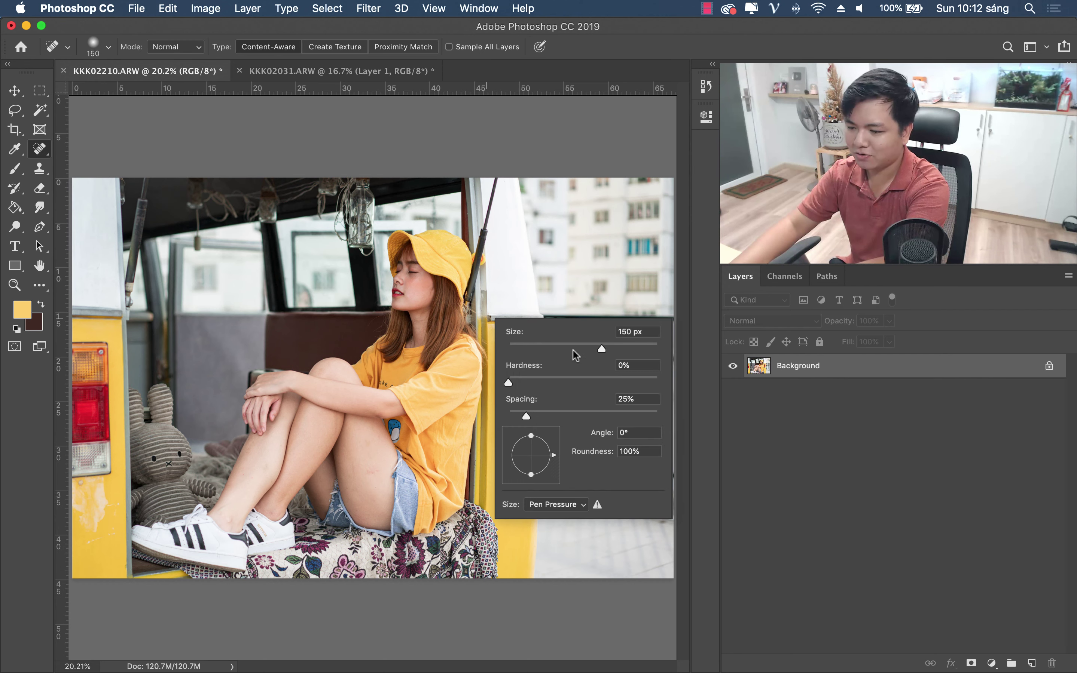
key(Return)
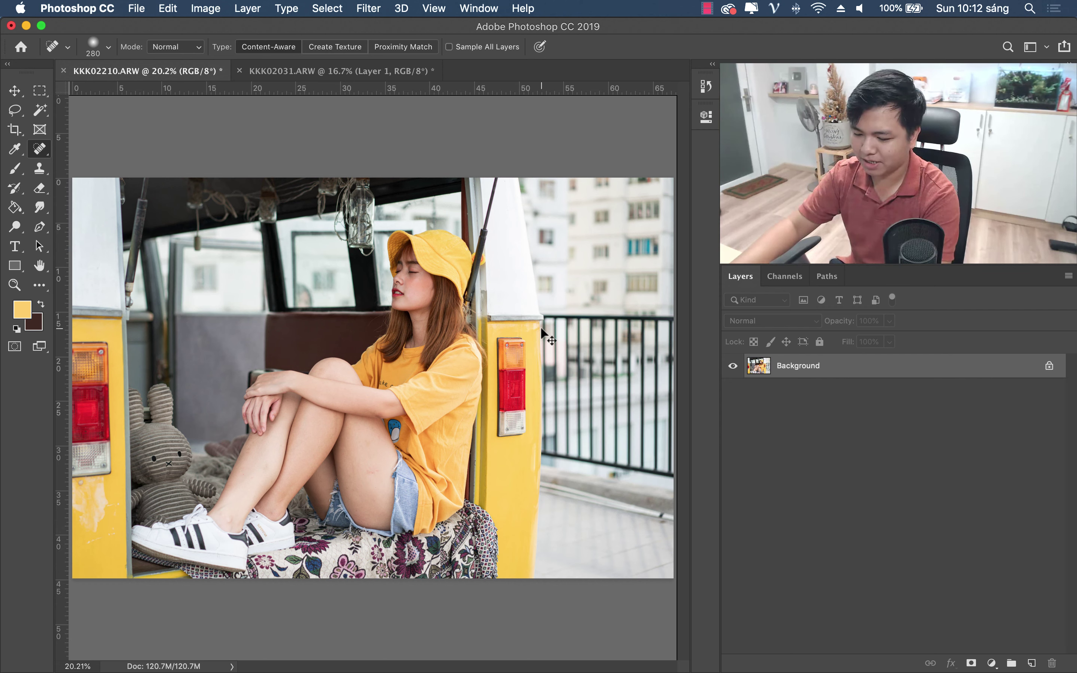
mouse_move(524, 333)
mouse_down()
mouse_move(500, 415)
mouse_move(521, 425)
mouse_move(505, 391)
mouse_up()
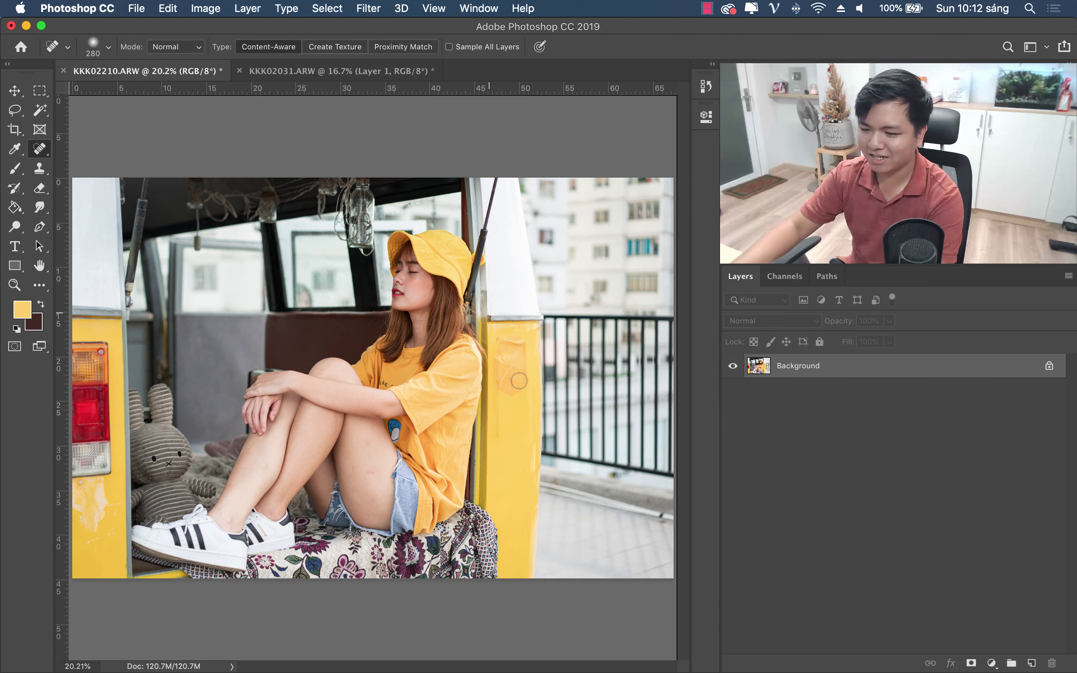
Step: Switch to the Healing Brush and enlarge it to 500 px
right_click(39, 148)
click(115, 162)
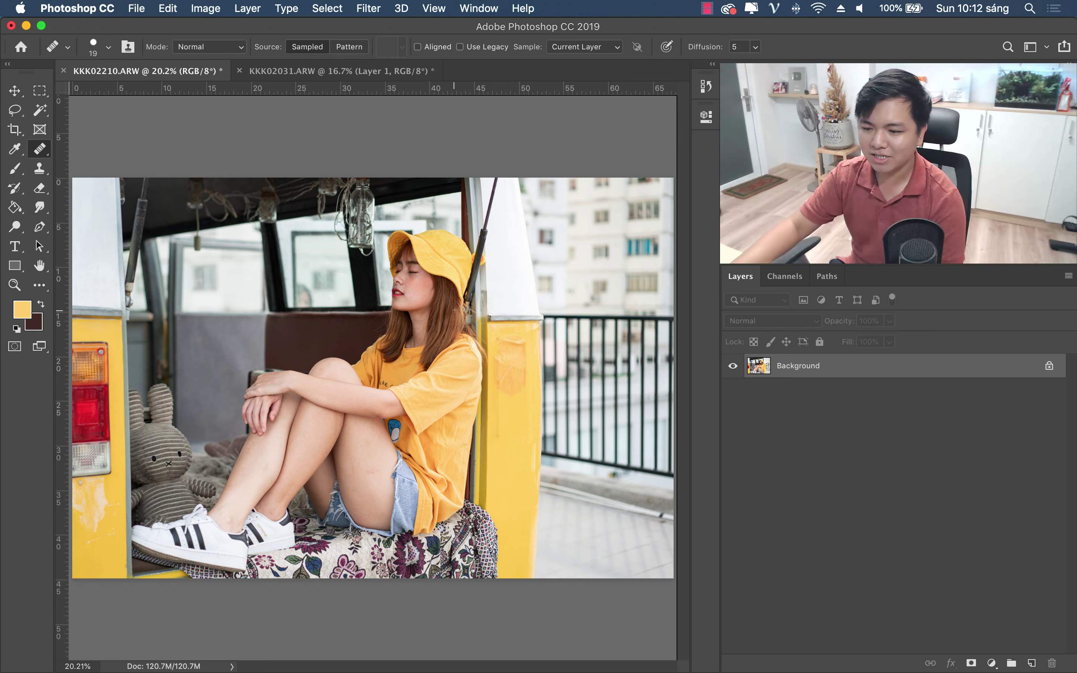
click(445, 309)
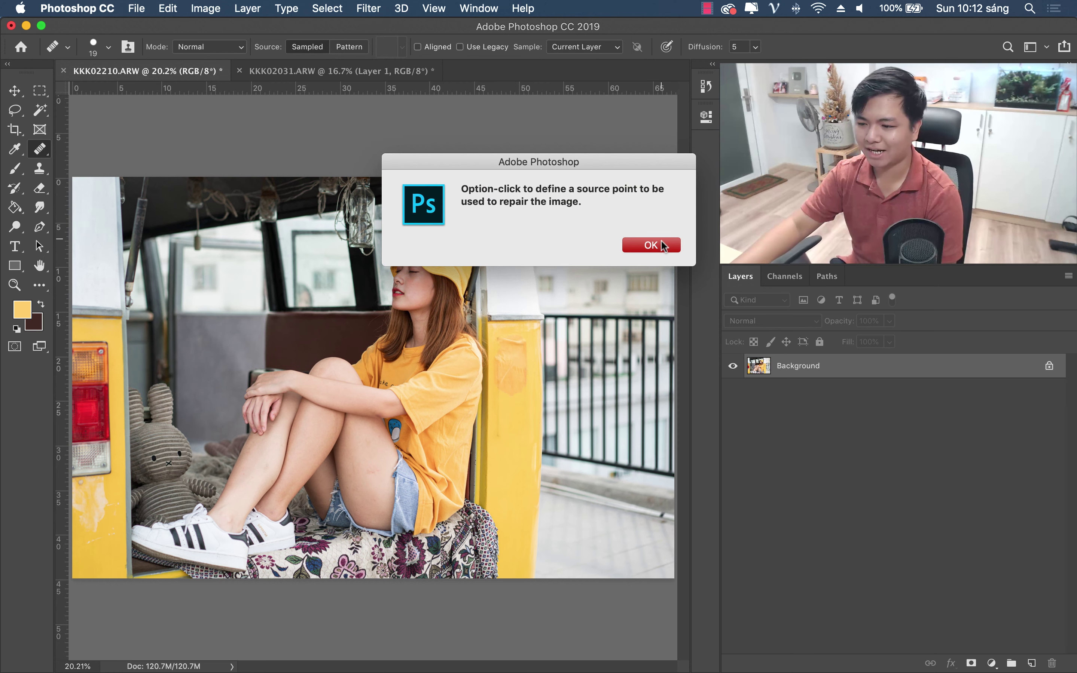
click(651, 245)
key(bracketright)
key(bracketright)
key(bracketright)
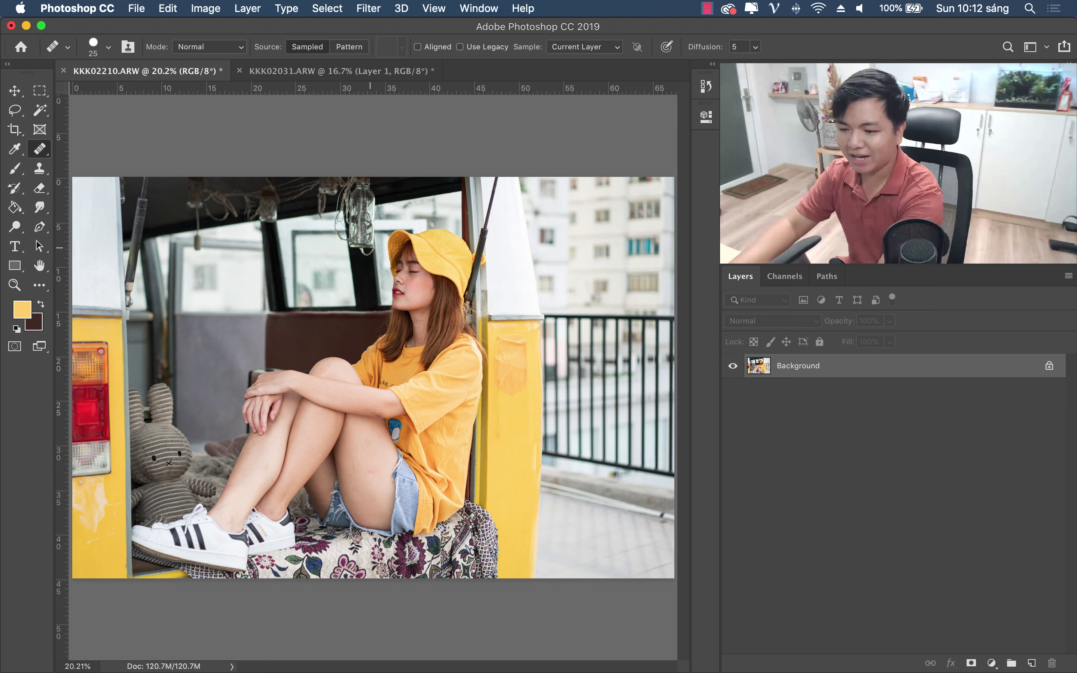
key(bracketright)
key(bracketright)
key(bracketright)
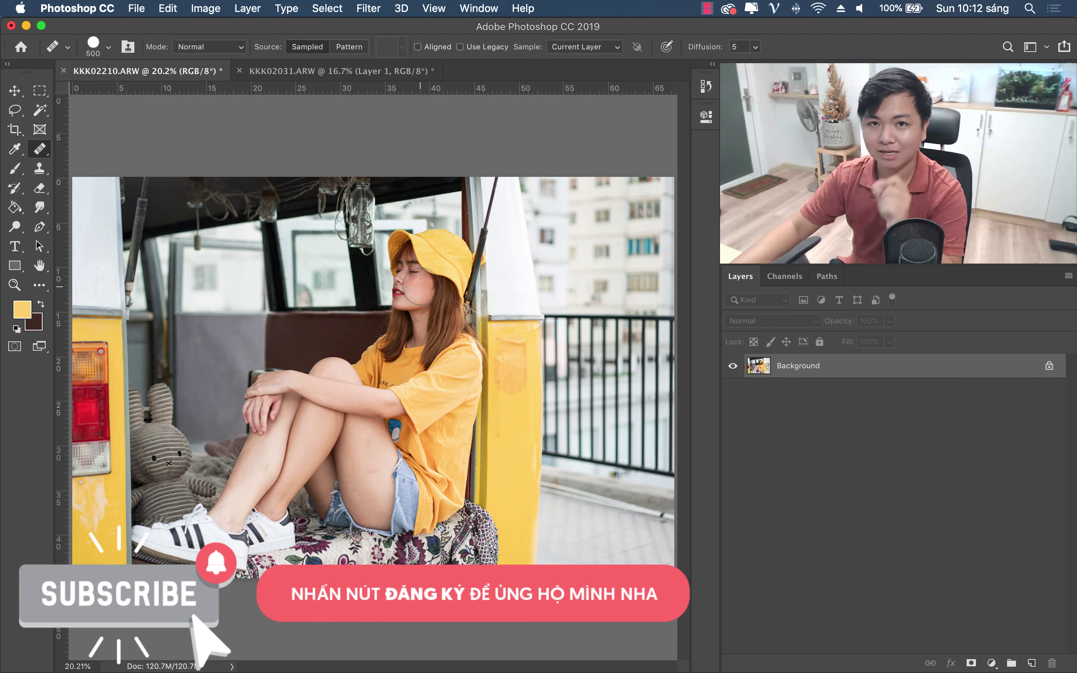
Step: Set the left taillight as the Option-click source and paint it onto the right door
click(446, 306)
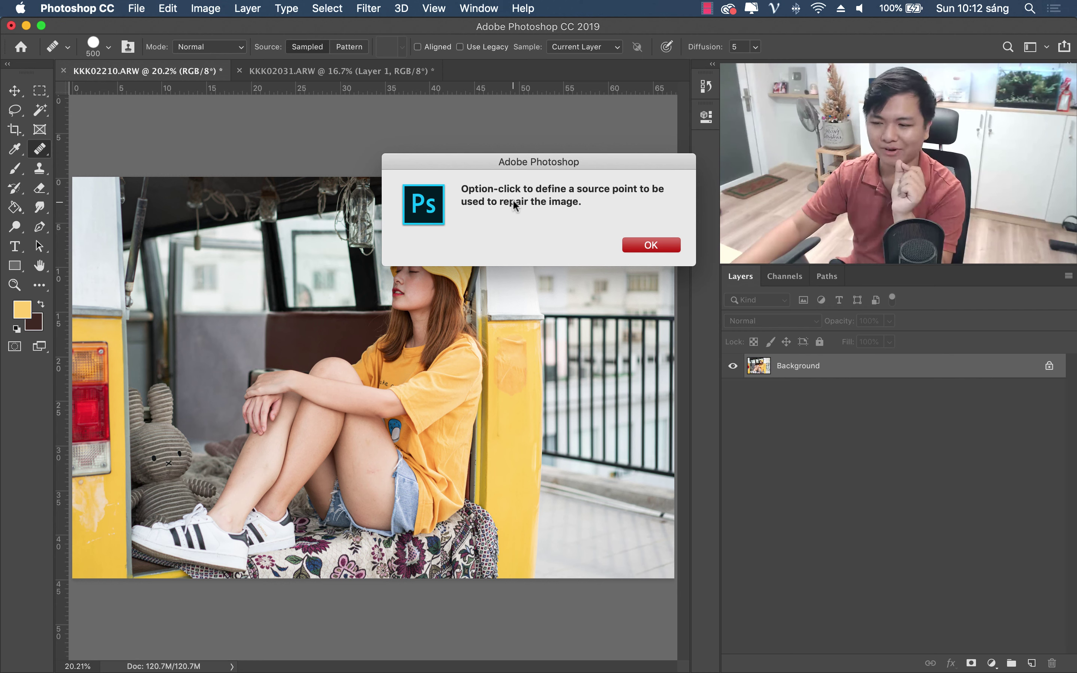
click(664, 246)
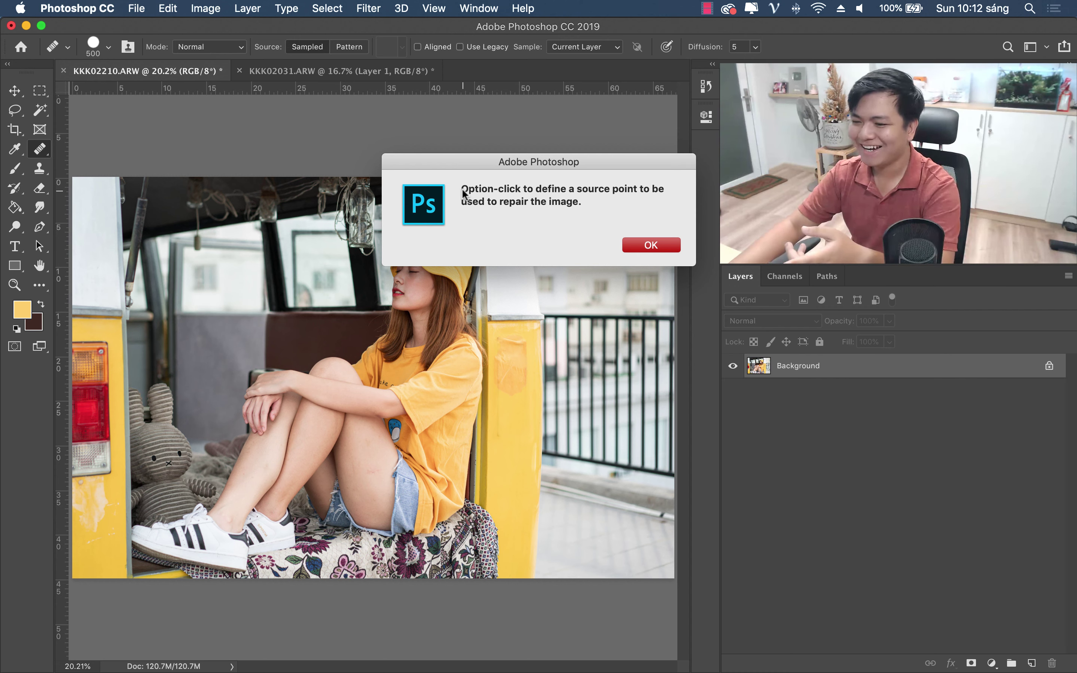
drag(462, 191, 616, 192)
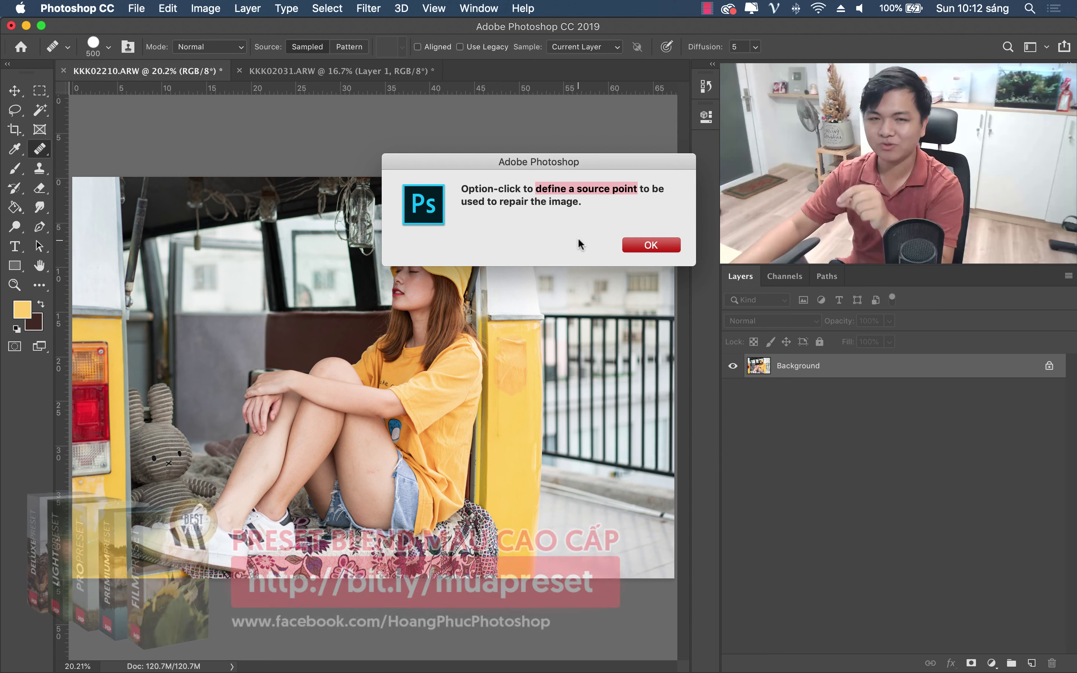
click(649, 245)
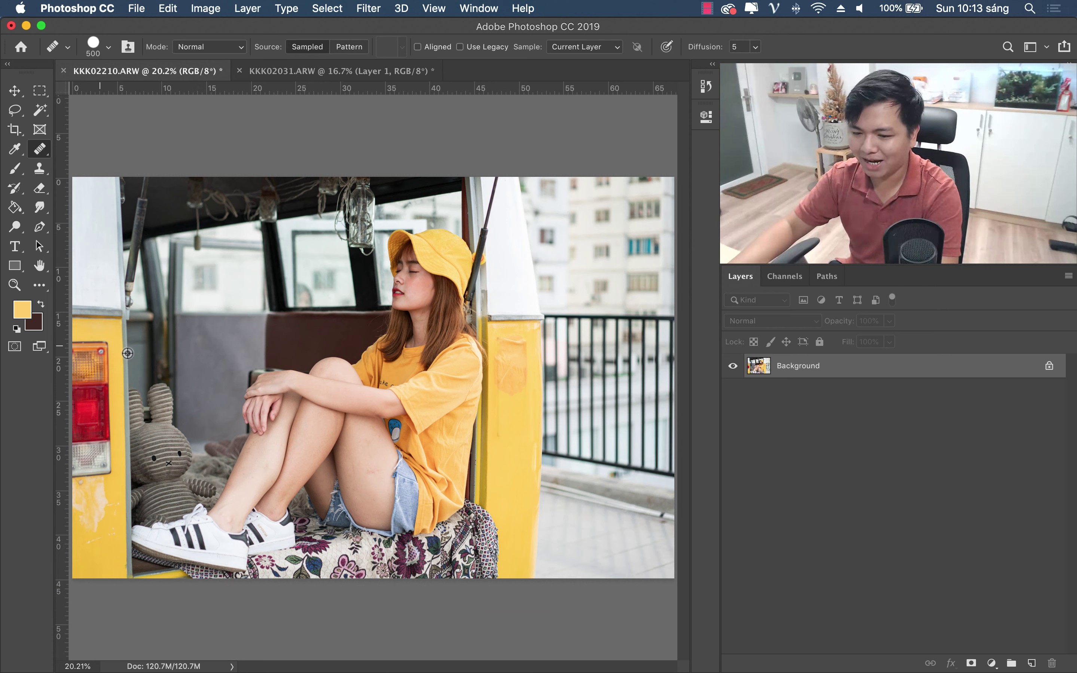
alt+click(101, 345)
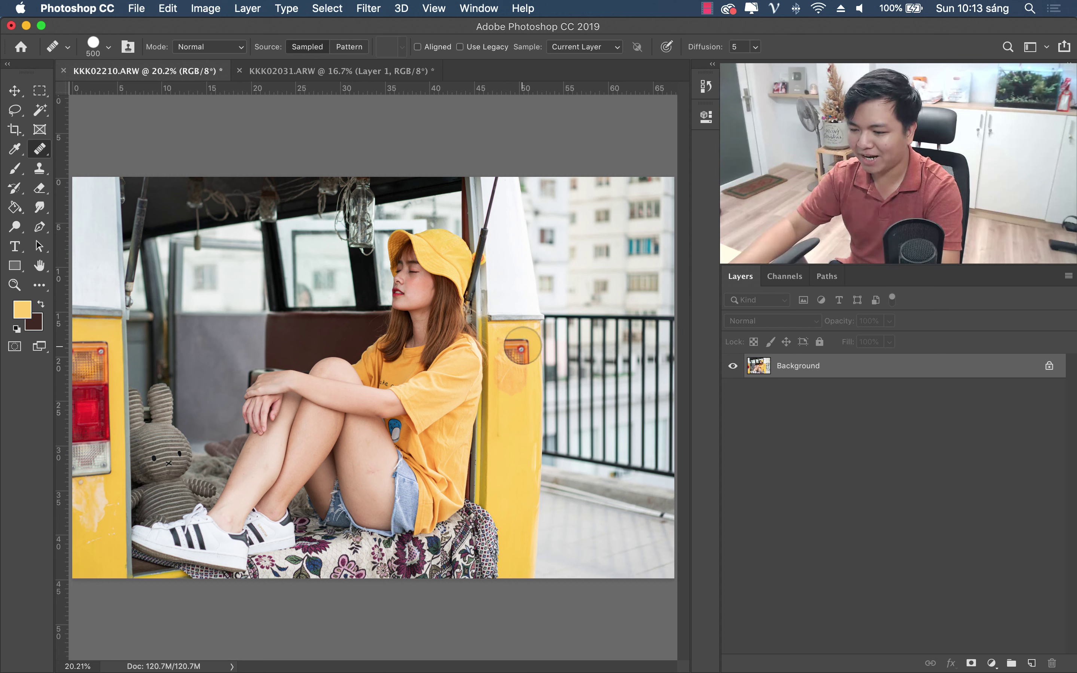
drag(522, 344, 512, 454)
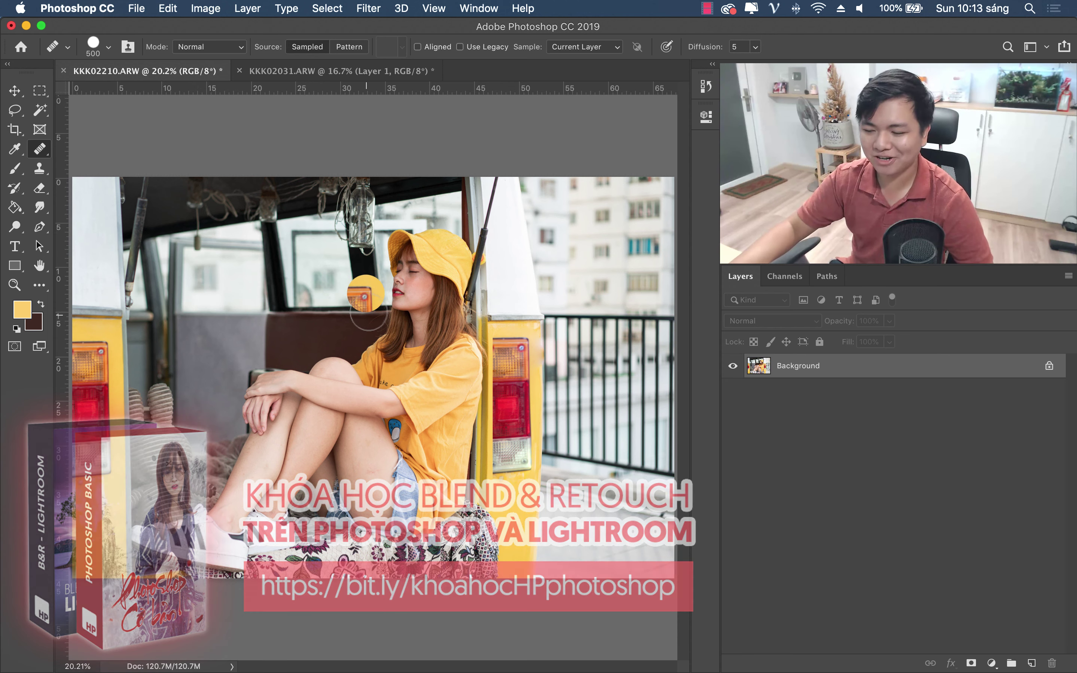
Step: Outline the right tail light with the Patch Tool, drag it onto the railing texture, then deselect
right_click(42, 154)
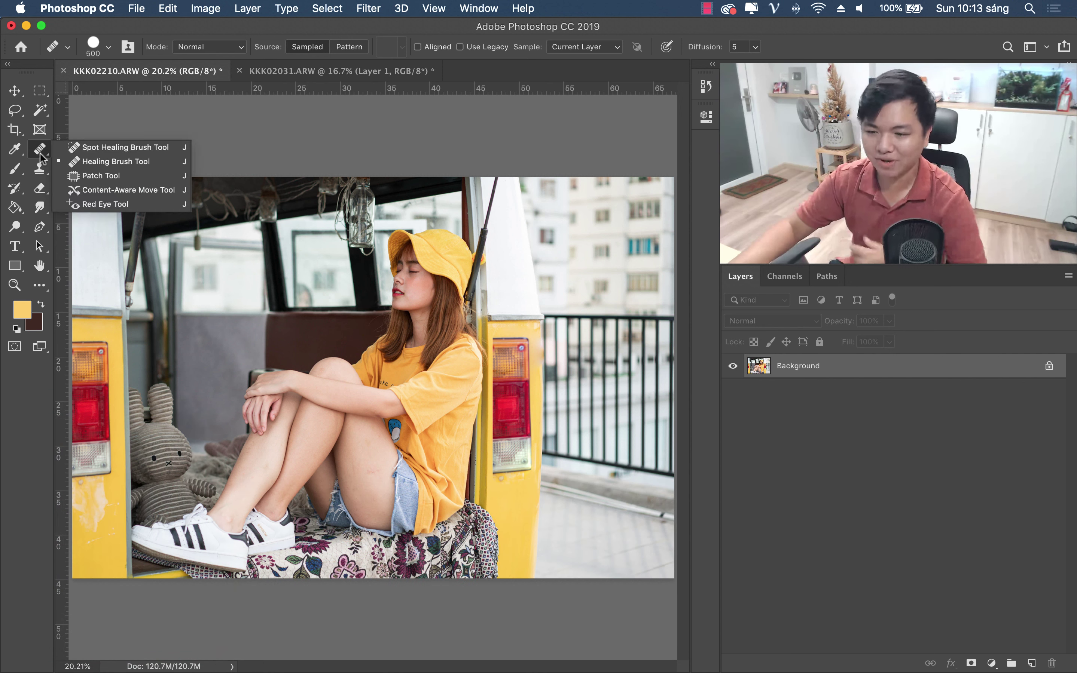
click(94, 177)
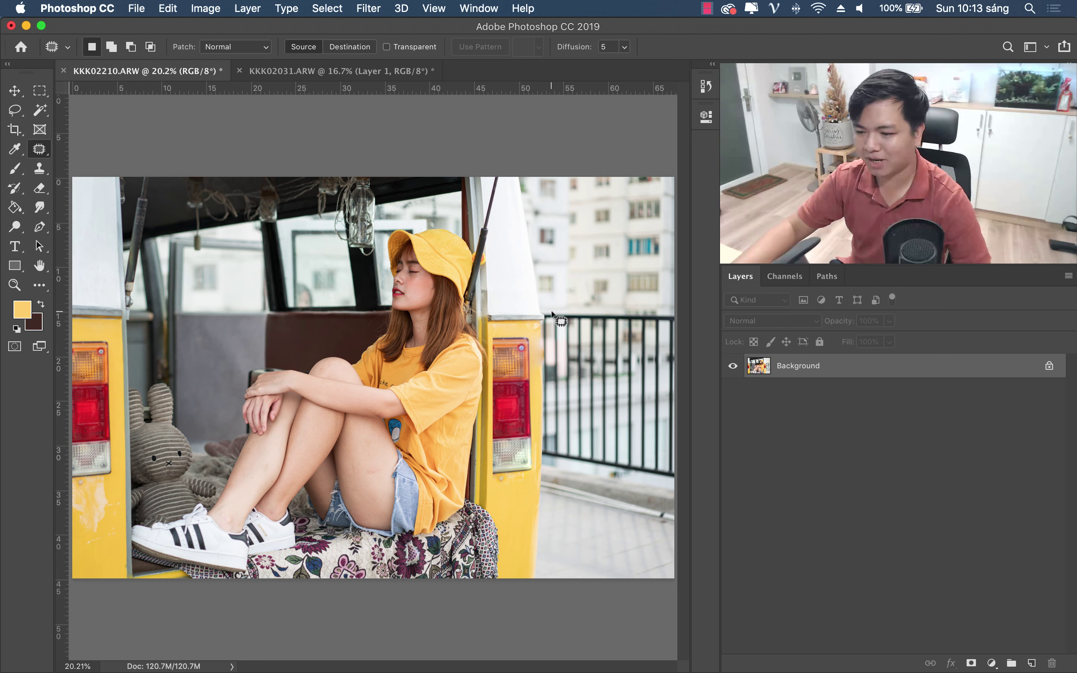
mouse_move(522, 330)
mouse_down()
mouse_move(486, 364)
mouse_move(489, 467)
mouse_up()
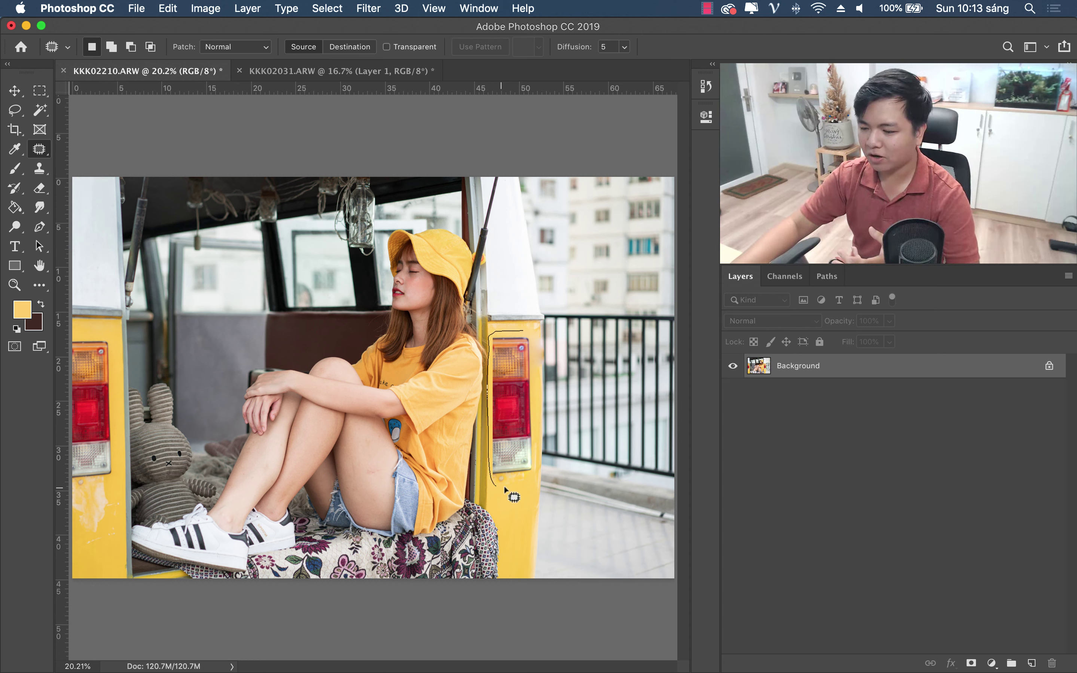
drag(536, 406, 533, 335)
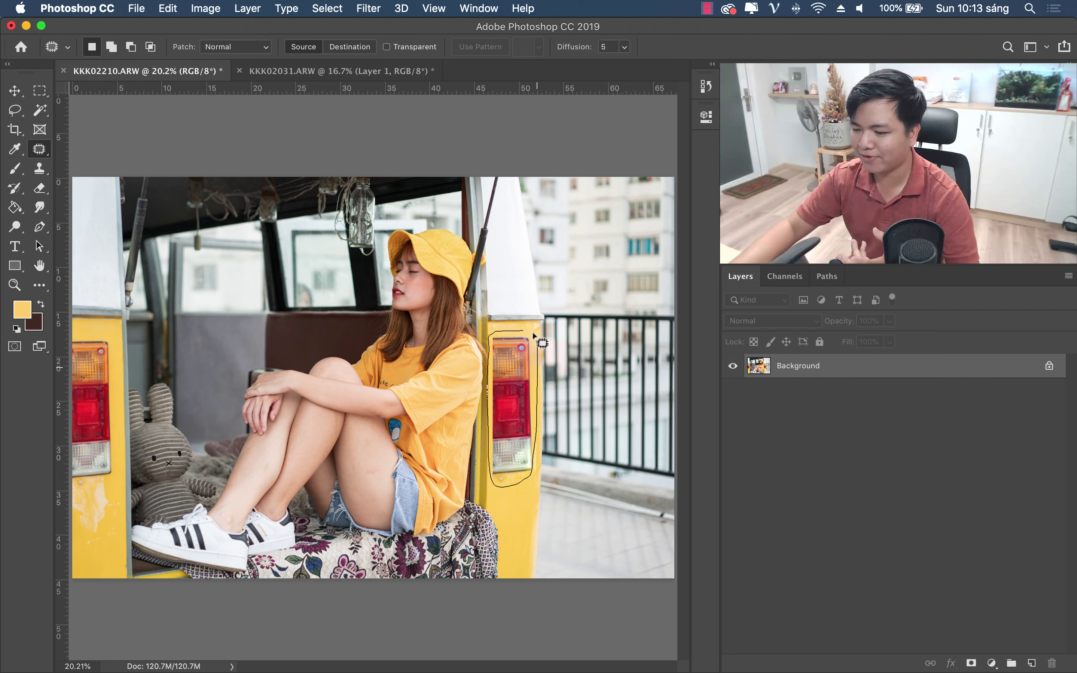
mouse_move(517, 443)
mouse_down()
mouse_move(539, 490)
mouse_move(532, 377)
mouse_up()
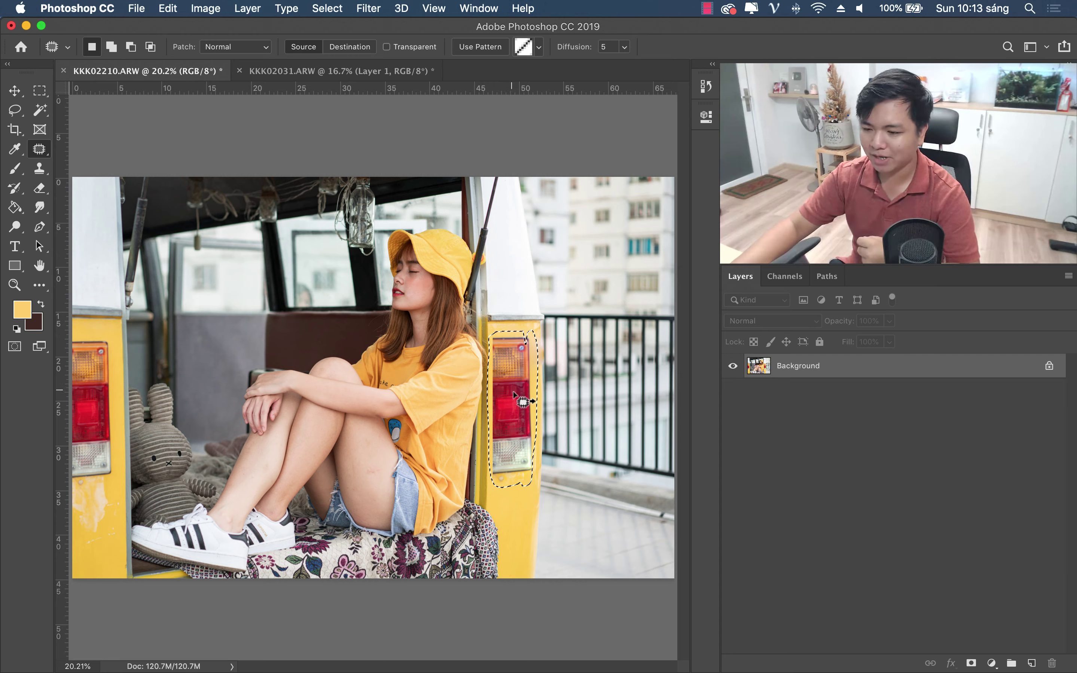
drag(514, 413, 102, 260)
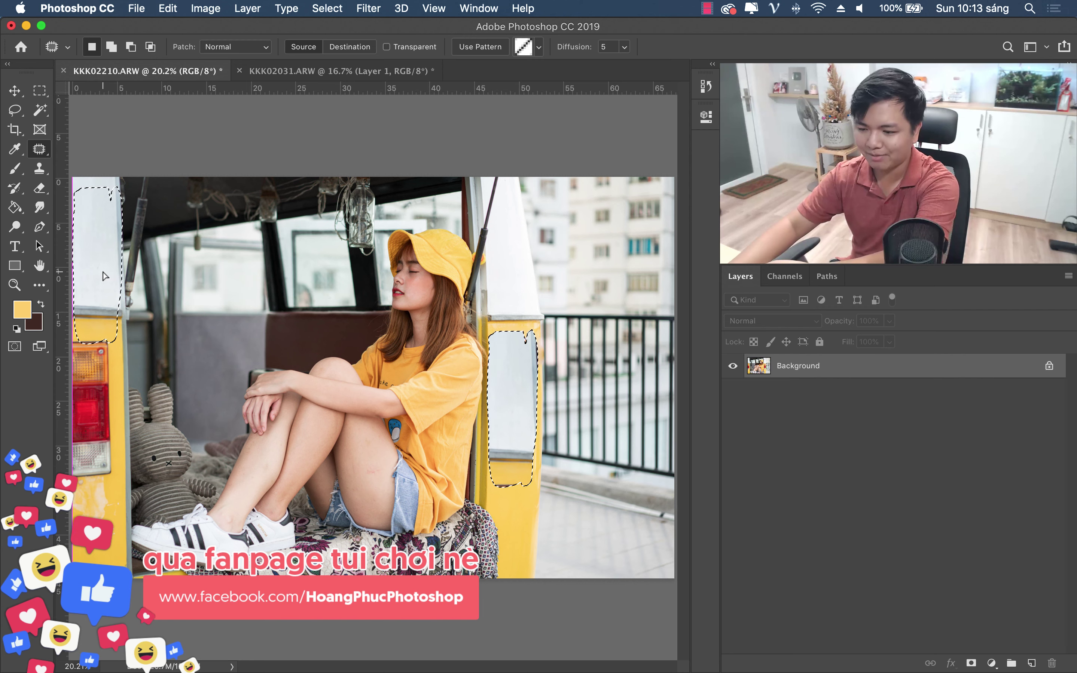
mouse_move(102, 260)
mouse_down()
mouse_move(705, 451)
mouse_move(628, 318)
mouse_up()
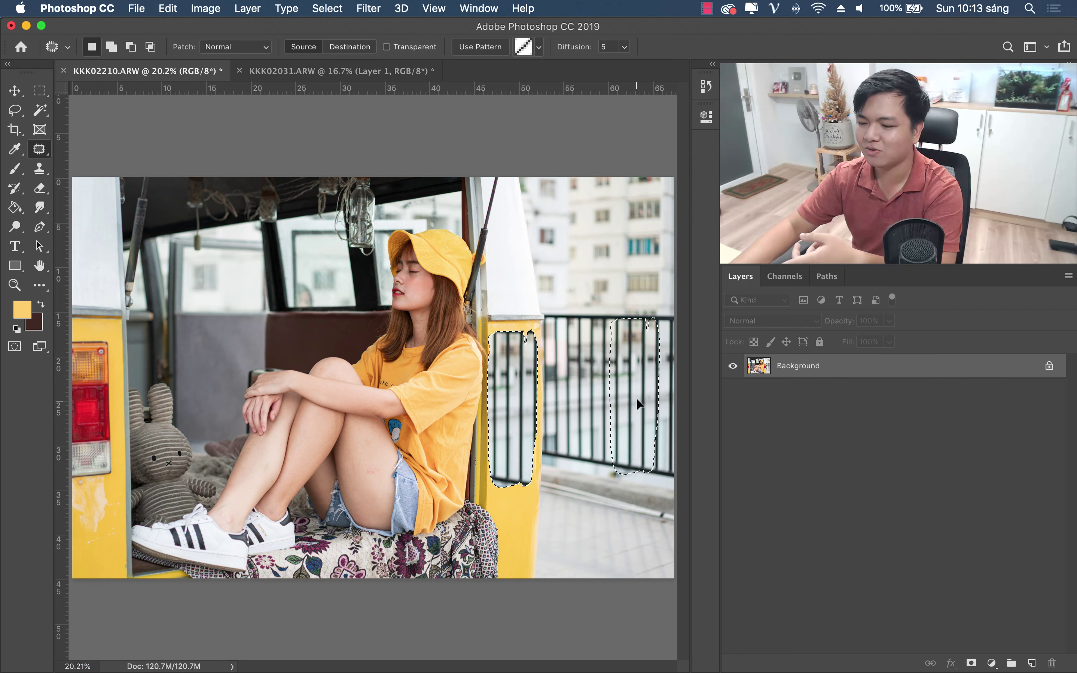
drag(628, 319, 637, 403)
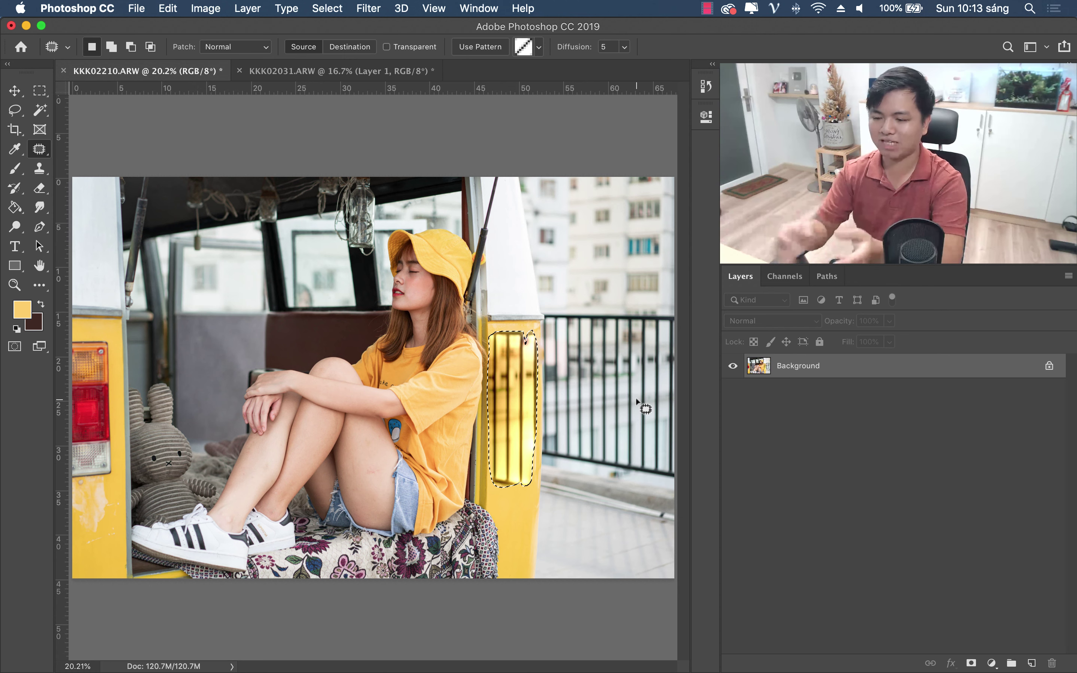
click(599, 492)
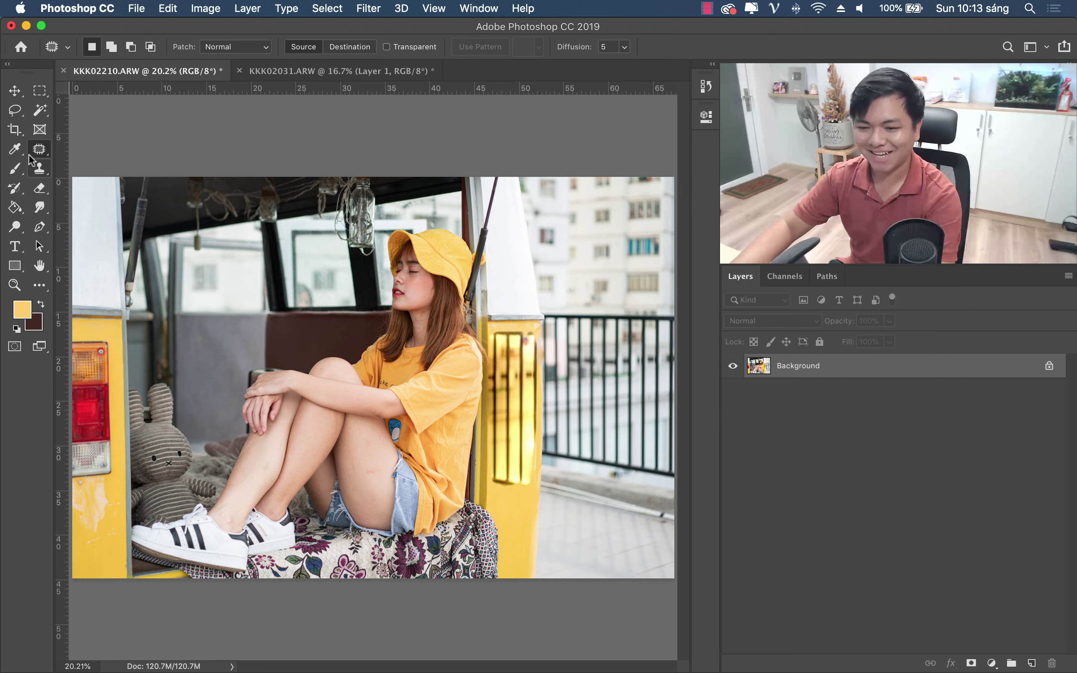
right_click(39, 149)
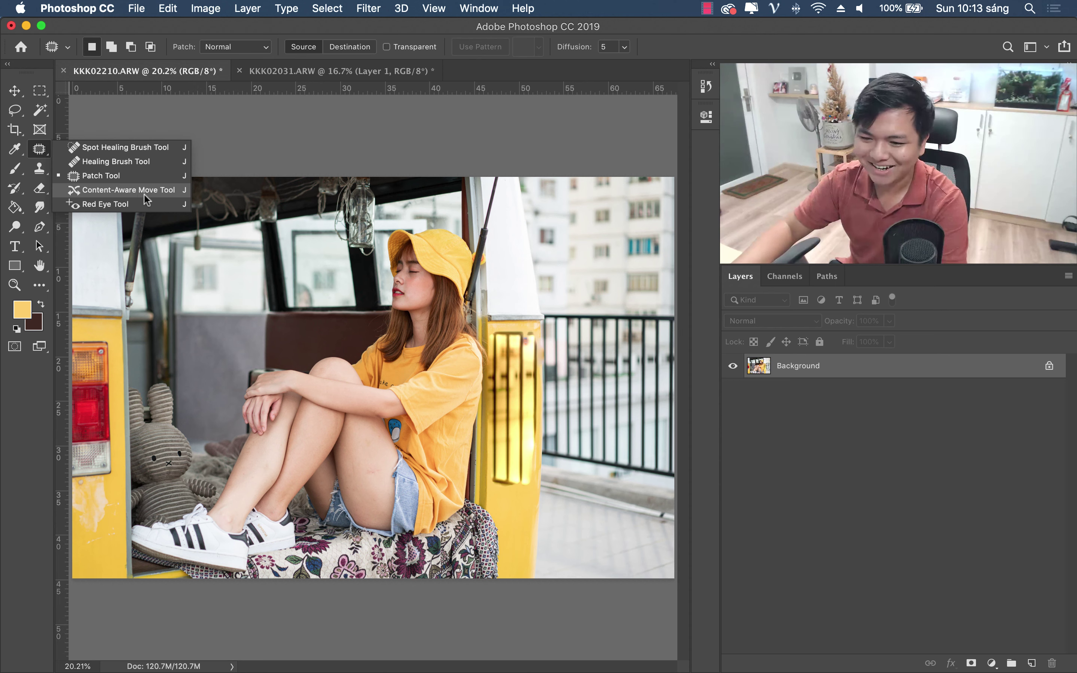
click(129, 190)
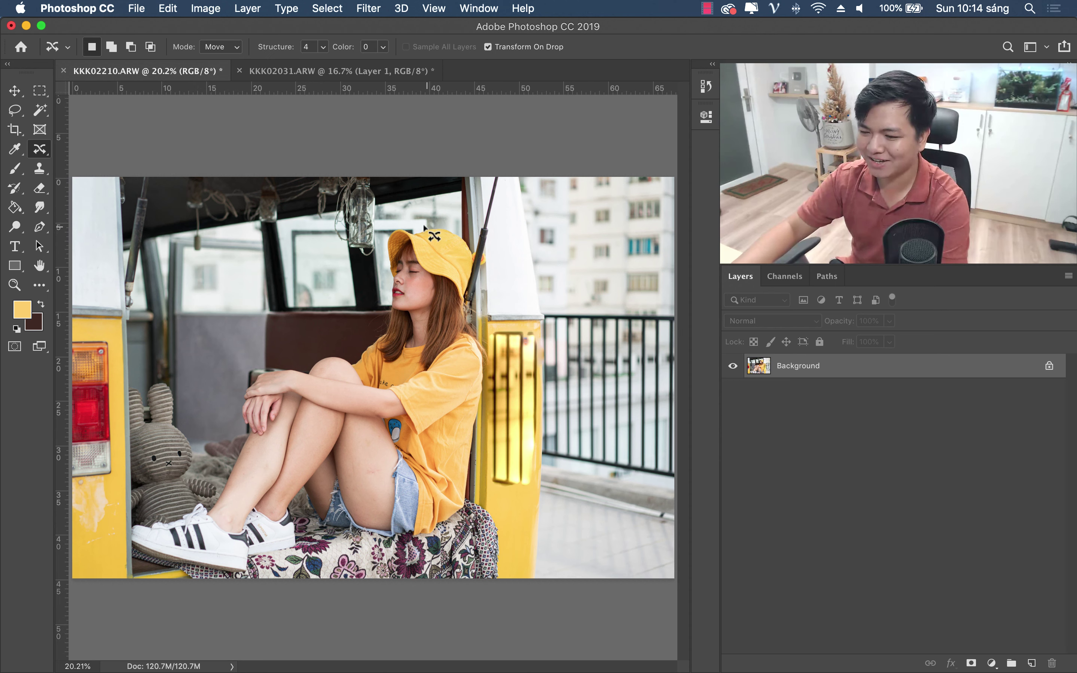
mouse_move(424, 227)
mouse_down()
mouse_move(206, 496)
mouse_move(456, 537)
mouse_move(489, 398)
mouse_move(490, 312)
mouse_up()
drag(480, 249, 425, 226)
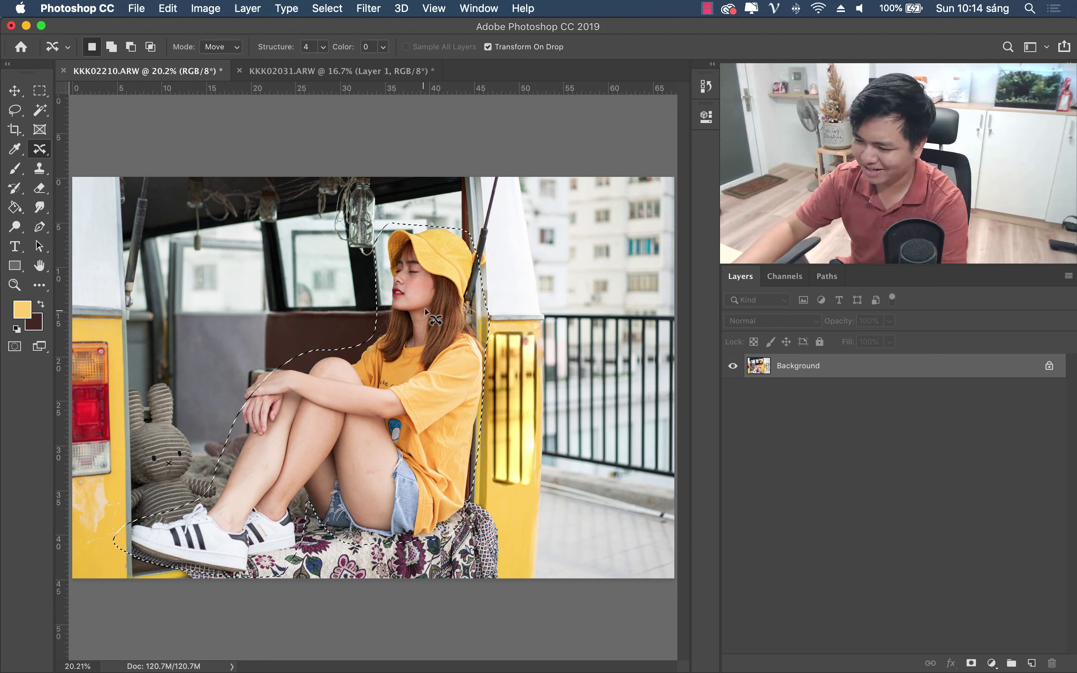
drag(491, 333, 578, 337)
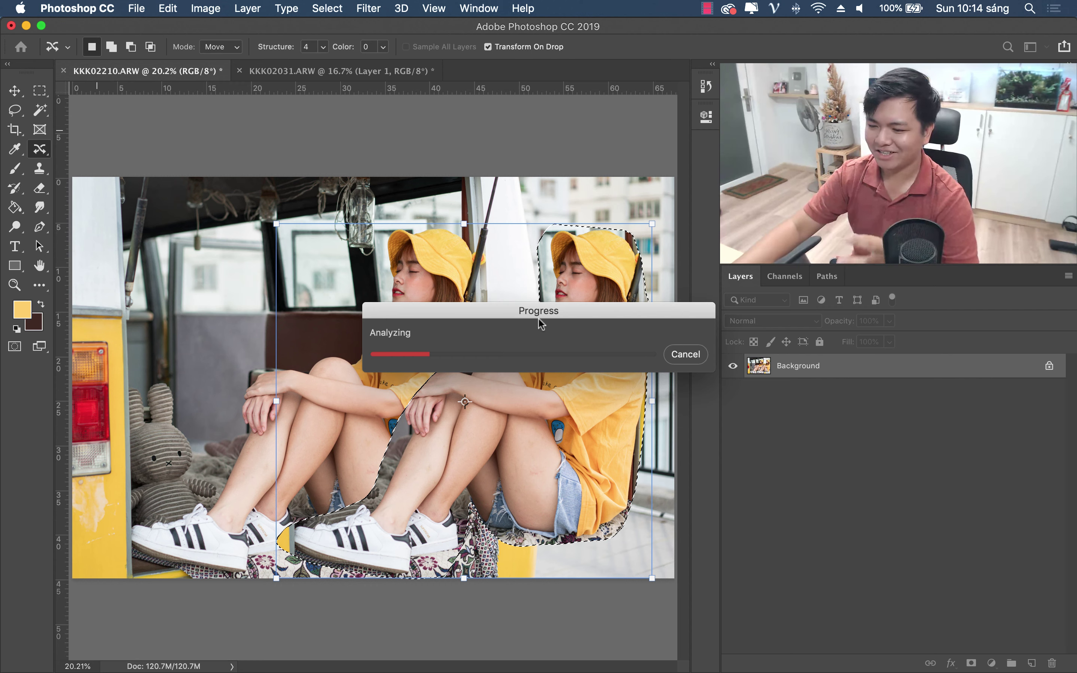
mouse_move(550, 308)
mouse_down()
mouse_move(499, 303)
mouse_move(314, 199)
mouse_up()
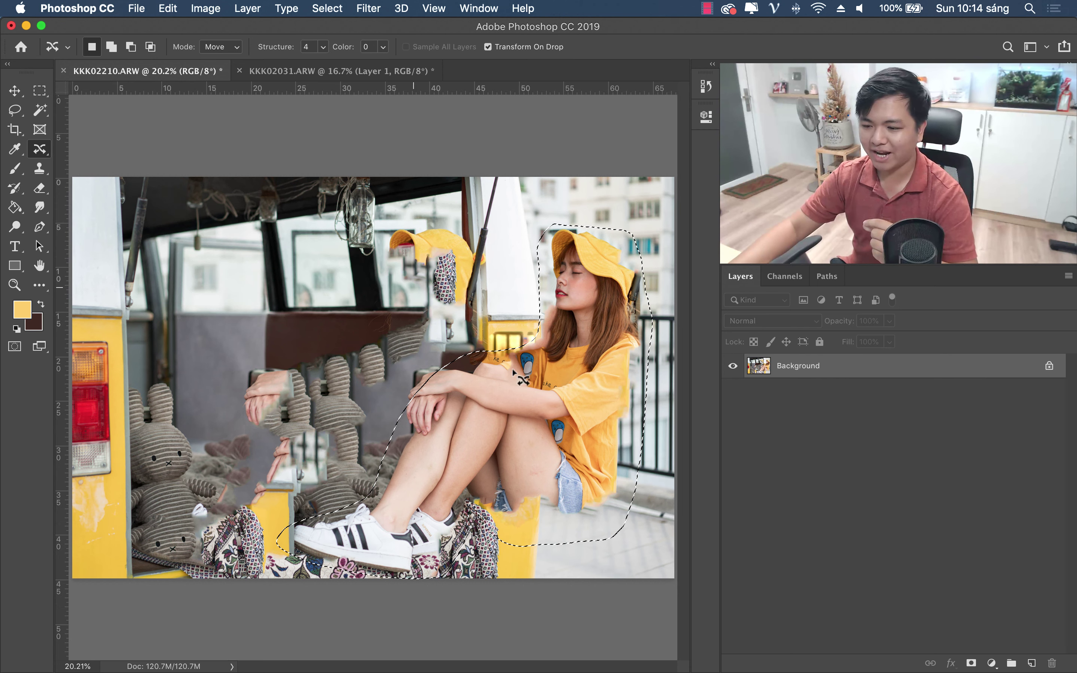
click(486, 267)
key(ctrl+z)
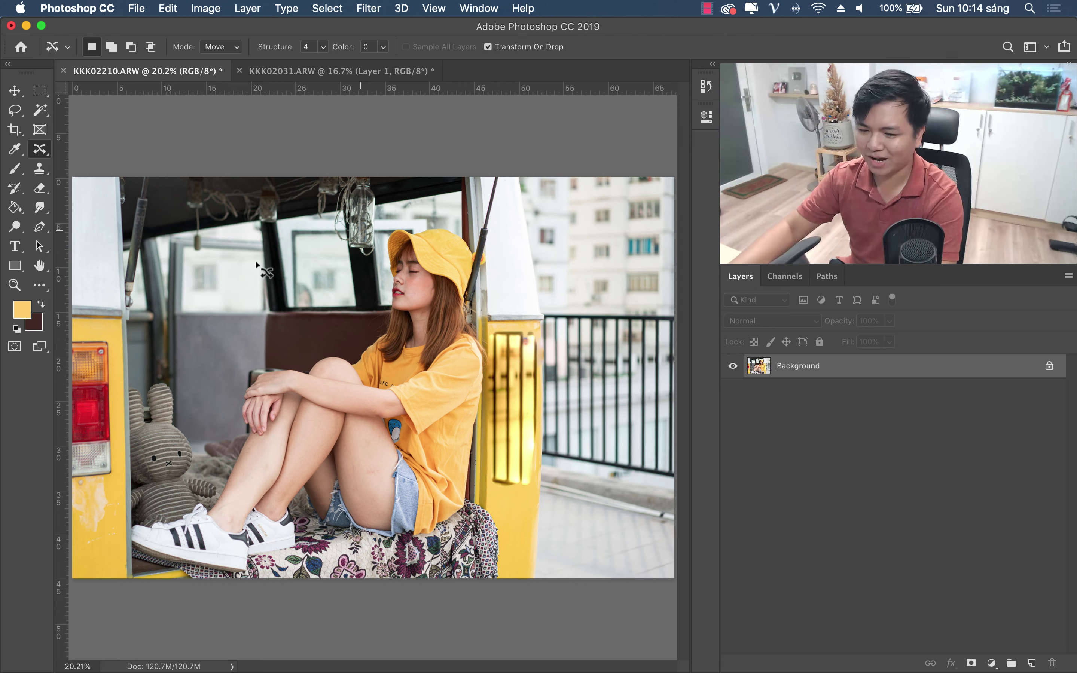
right_click(39, 150)
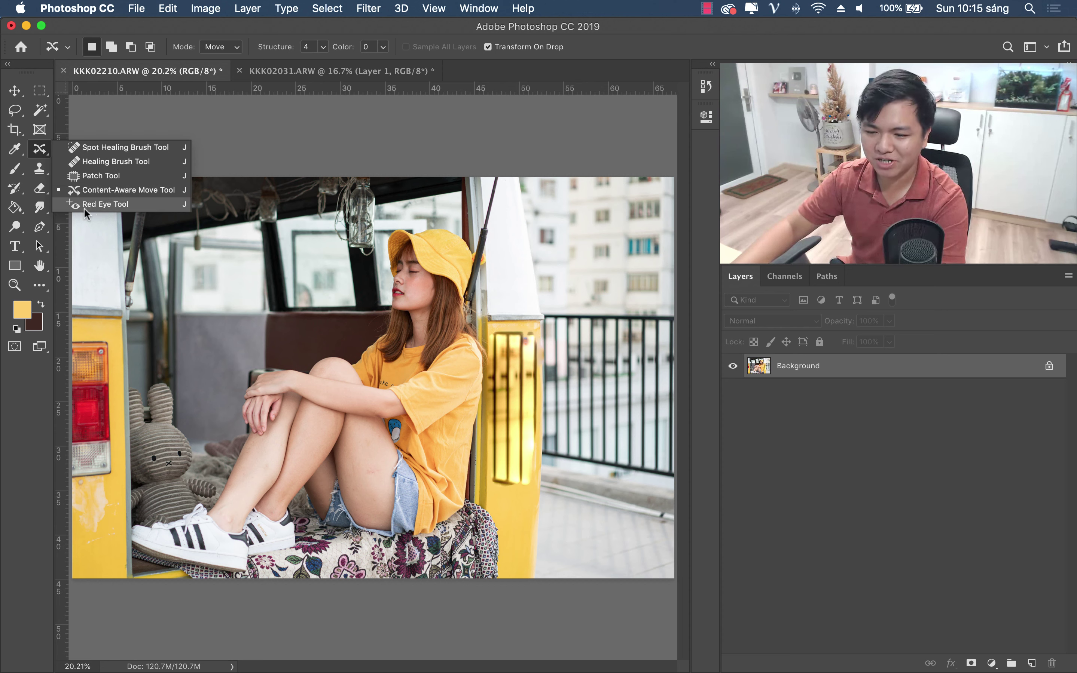
Step: Select the Red Eye Tool and zoom in on the girl's face
click(97, 205)
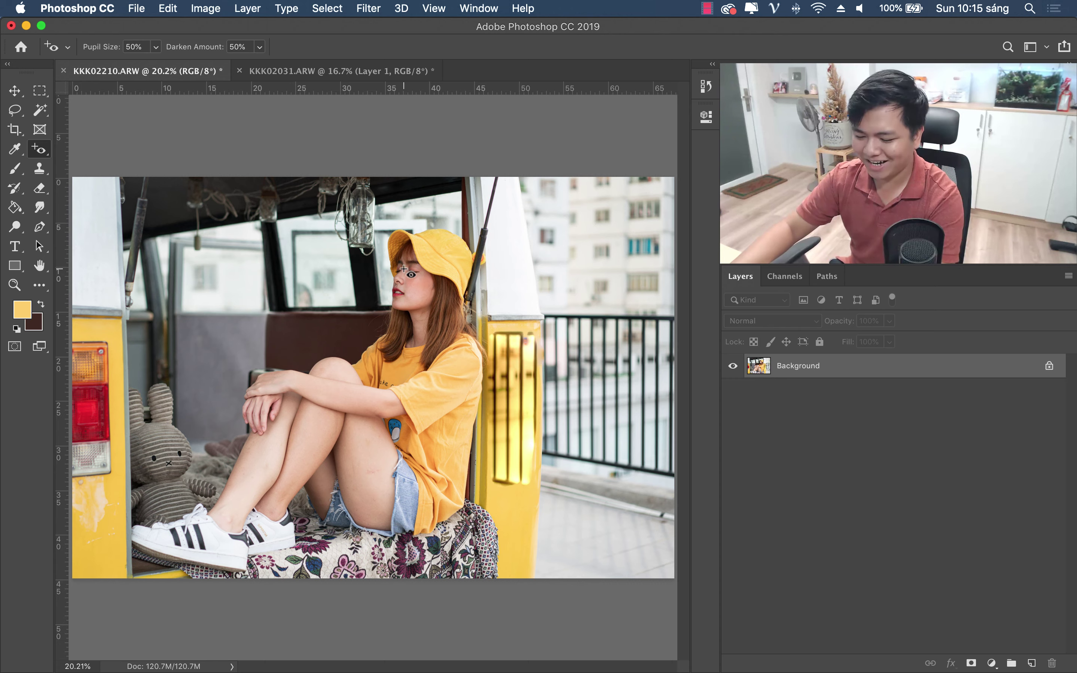
key(z)
mouse_move(403, 269)
mouse_down()
mouse_move(534, 277)
mouse_move(365, 276)
mouse_move(445, 276)
mouse_up()
click(40, 151)
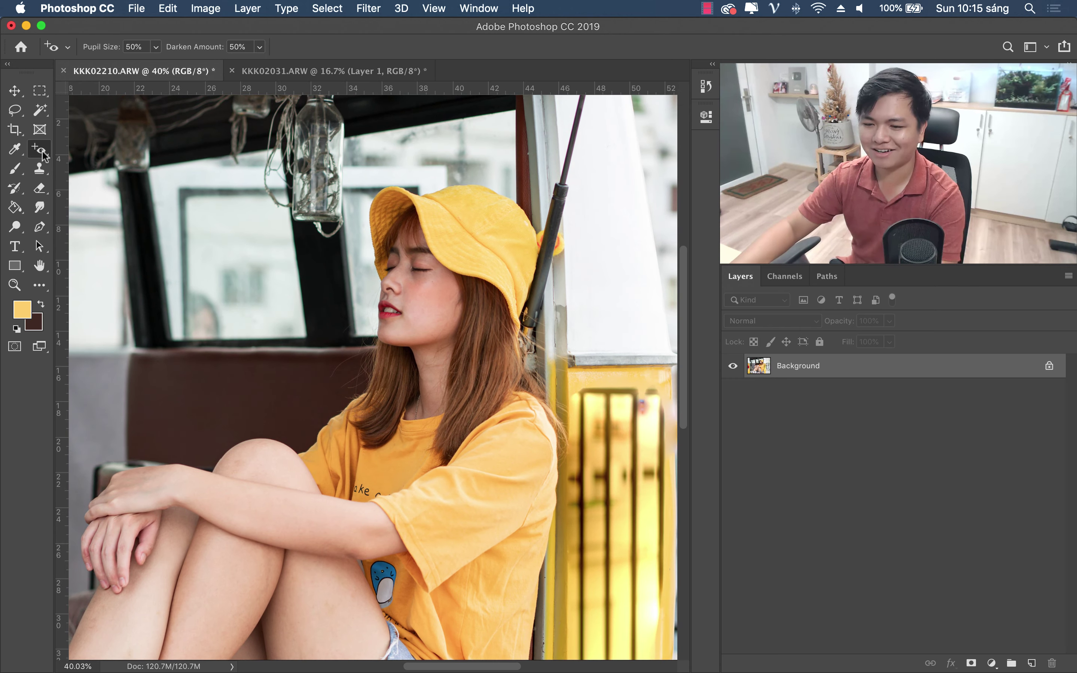
right_click(42, 154)
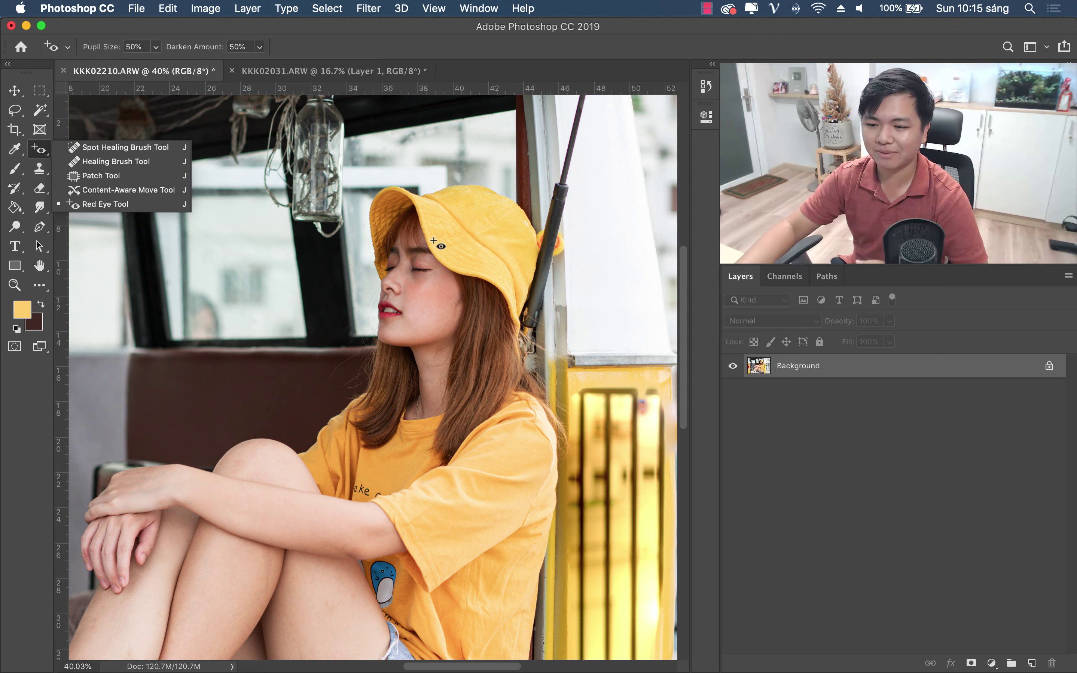
click(434, 28)
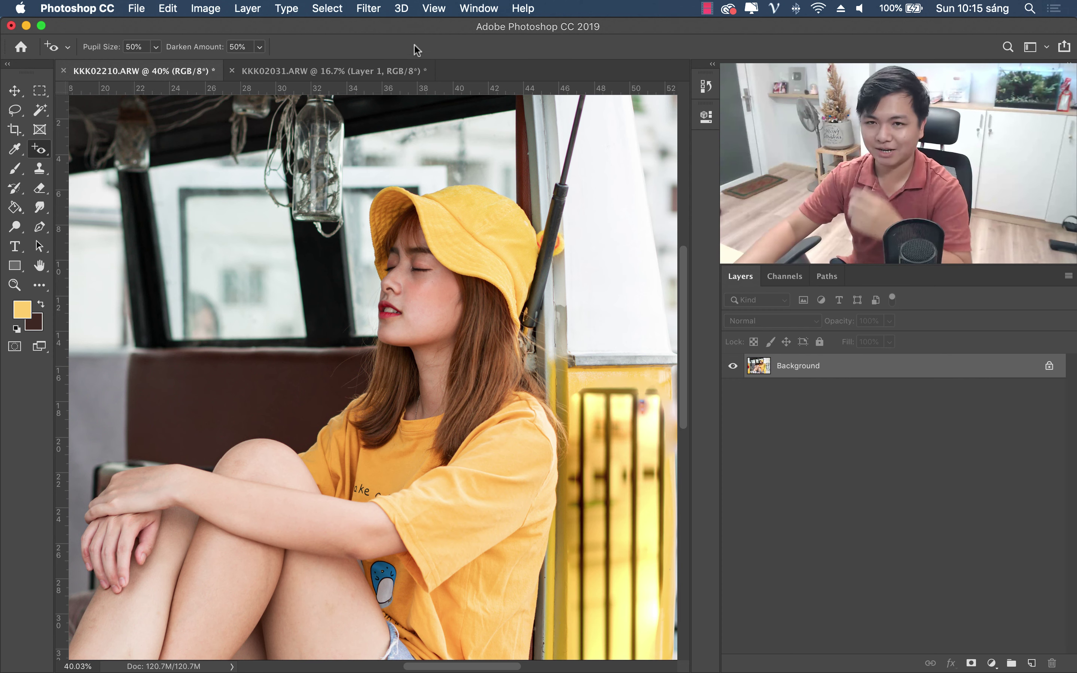
Step: Paint a test yellow arc around the face with the Brush Tool, then undo it
click(14, 168)
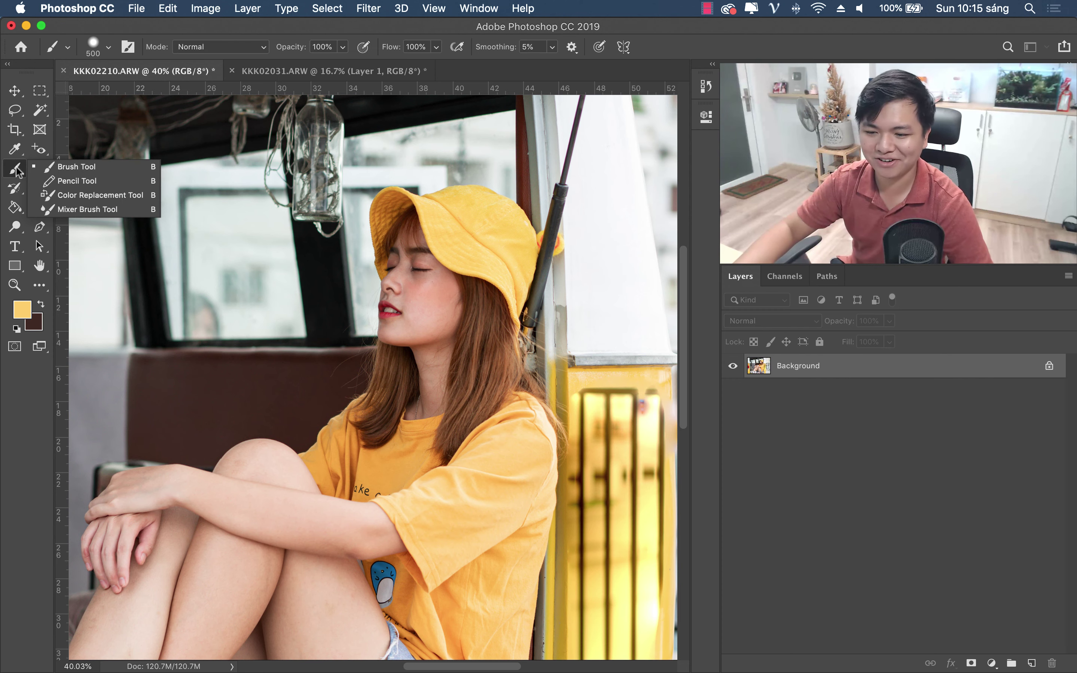
click(77, 167)
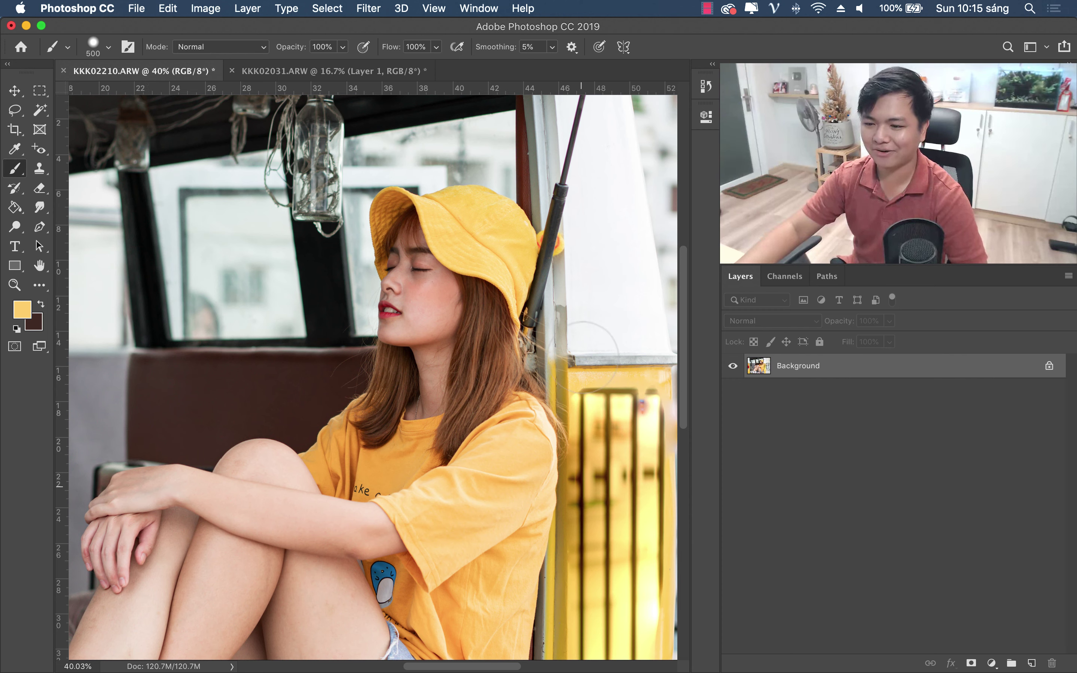
drag(330, 232, 485, 486)
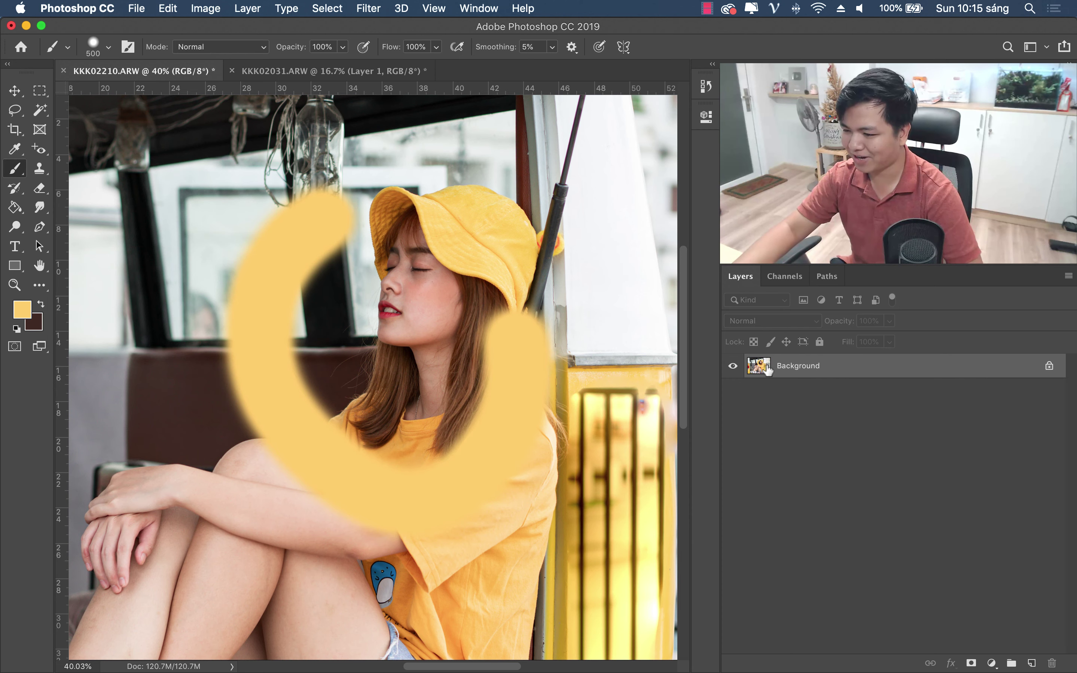
key(ctrl+z)
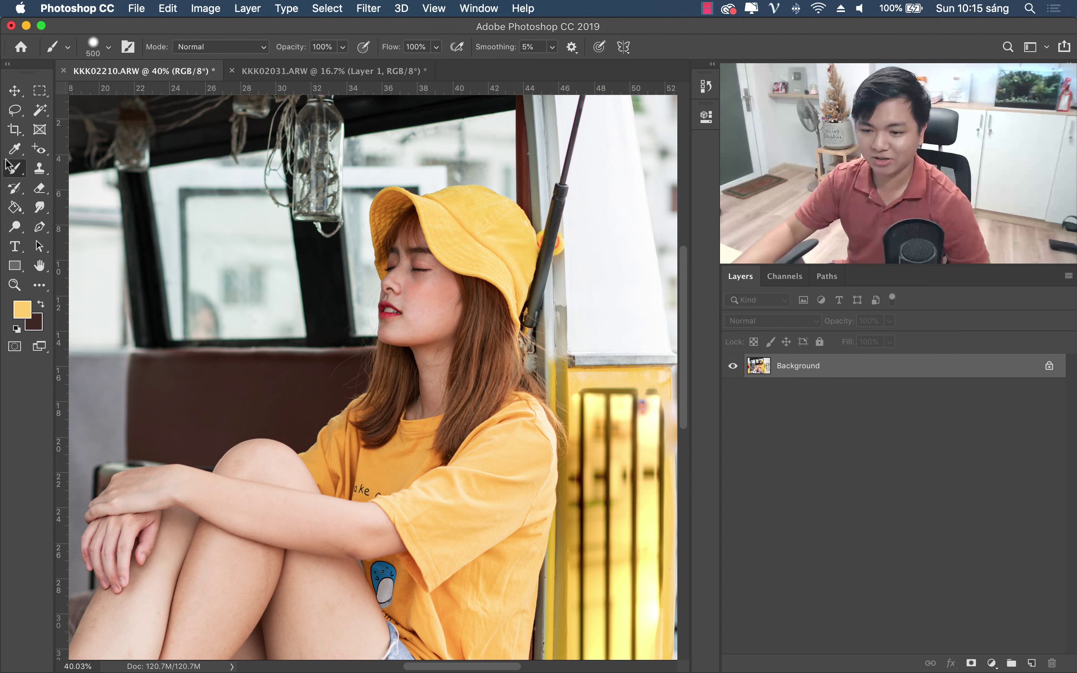
Step: Switch to the Color Replacement Tool and enlarge its brush to size 80
right_click(14, 168)
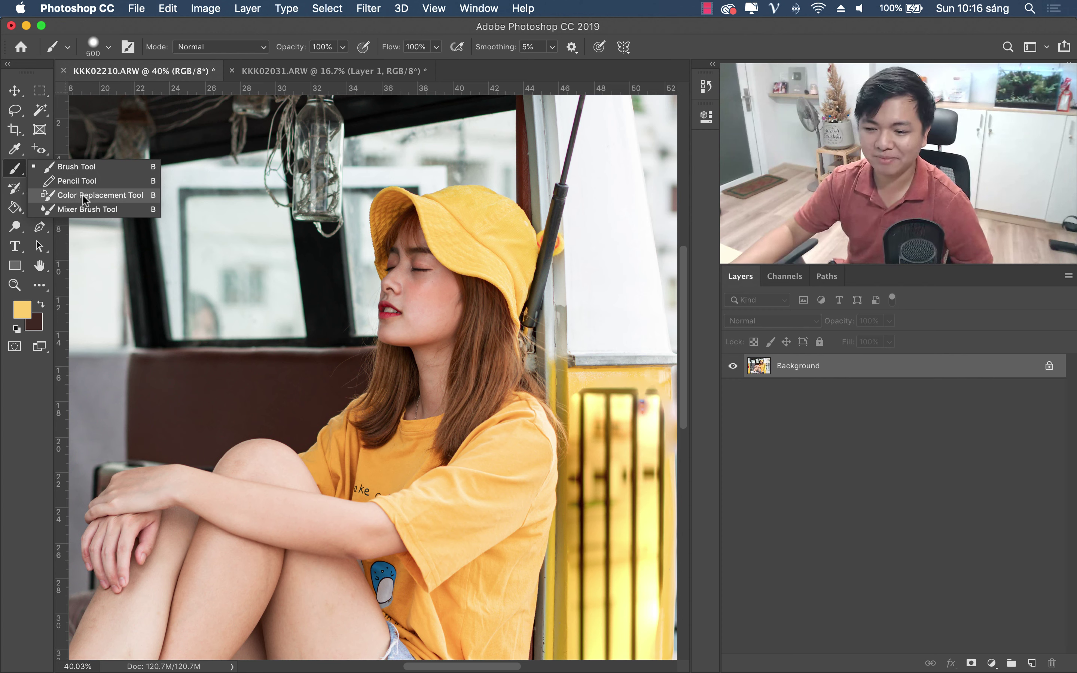
click(83, 195)
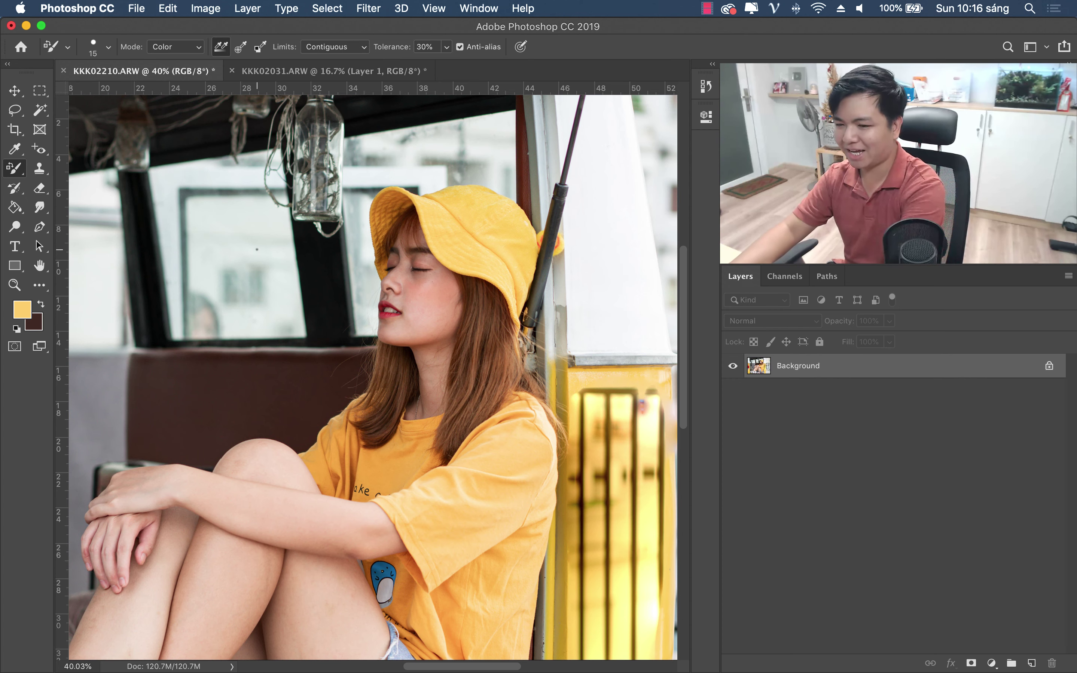
key(bracketright)
key(bracketright)
key(bracketright)
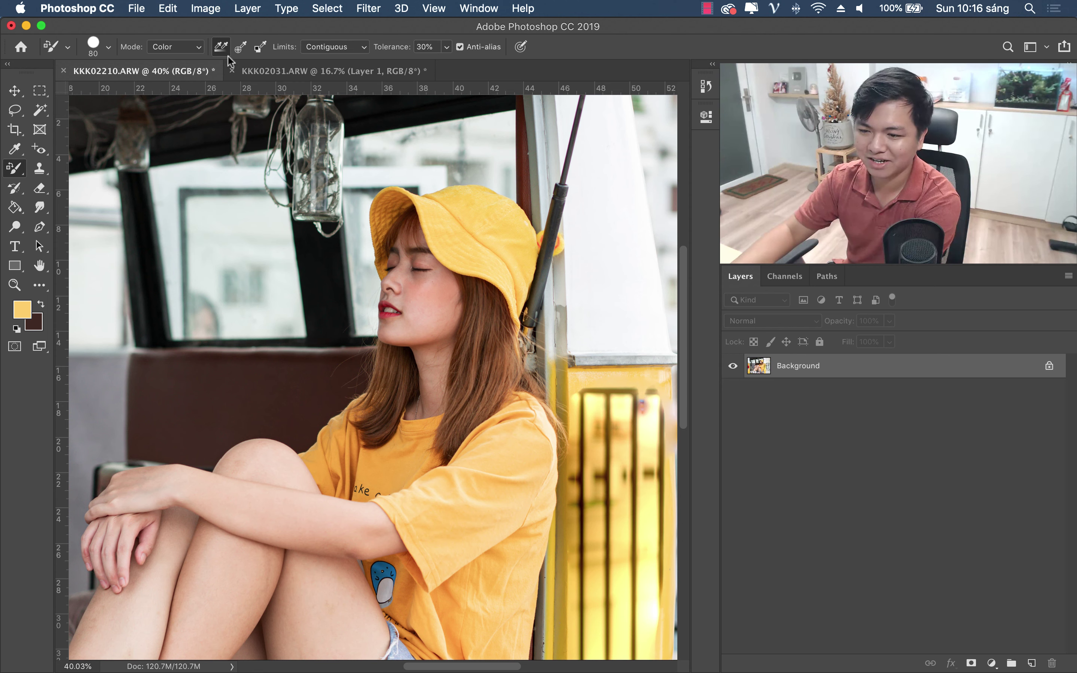
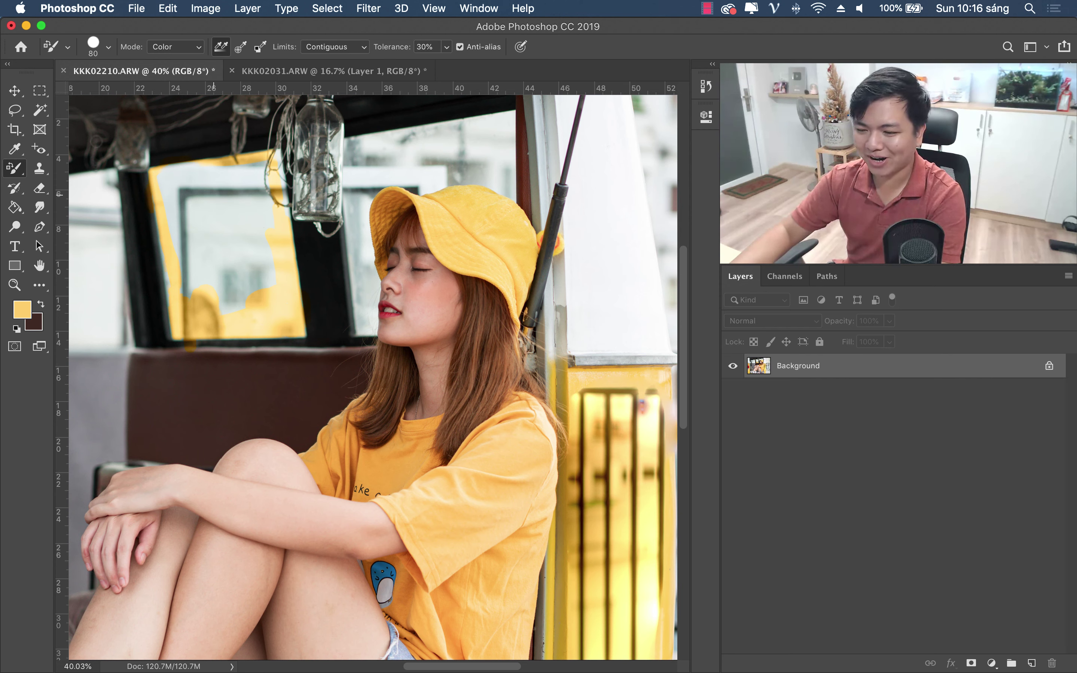
Step: Switch to the Mixer Brush and smear a yellow stroke along the window frame
right_click(15, 168)
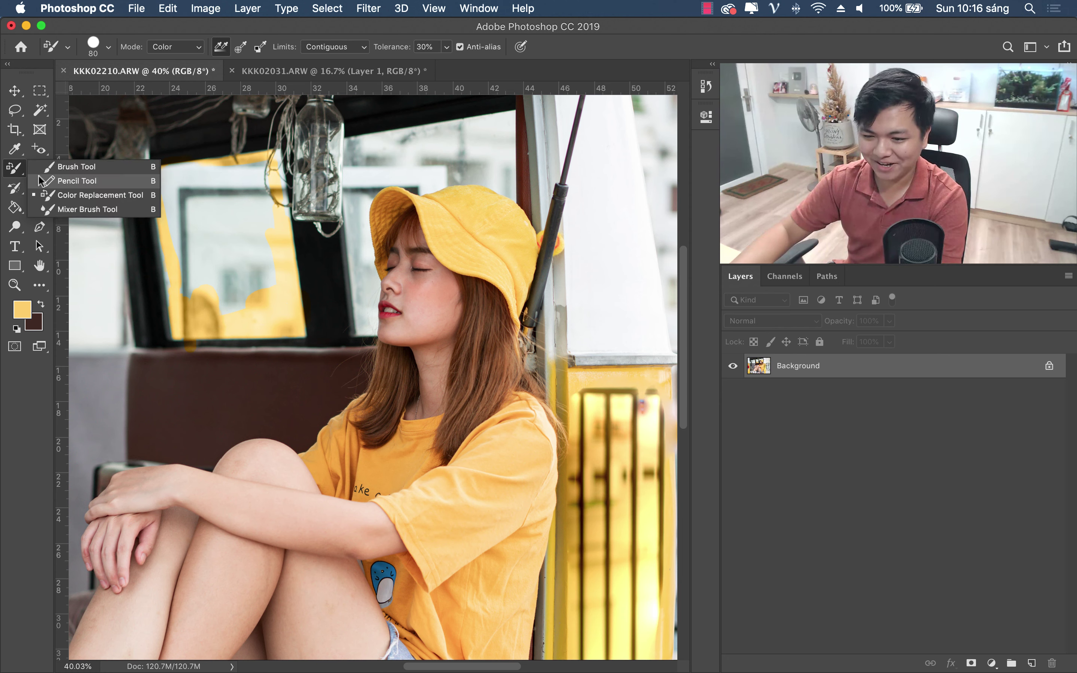
click(94, 212)
drag(179, 227, 196, 269)
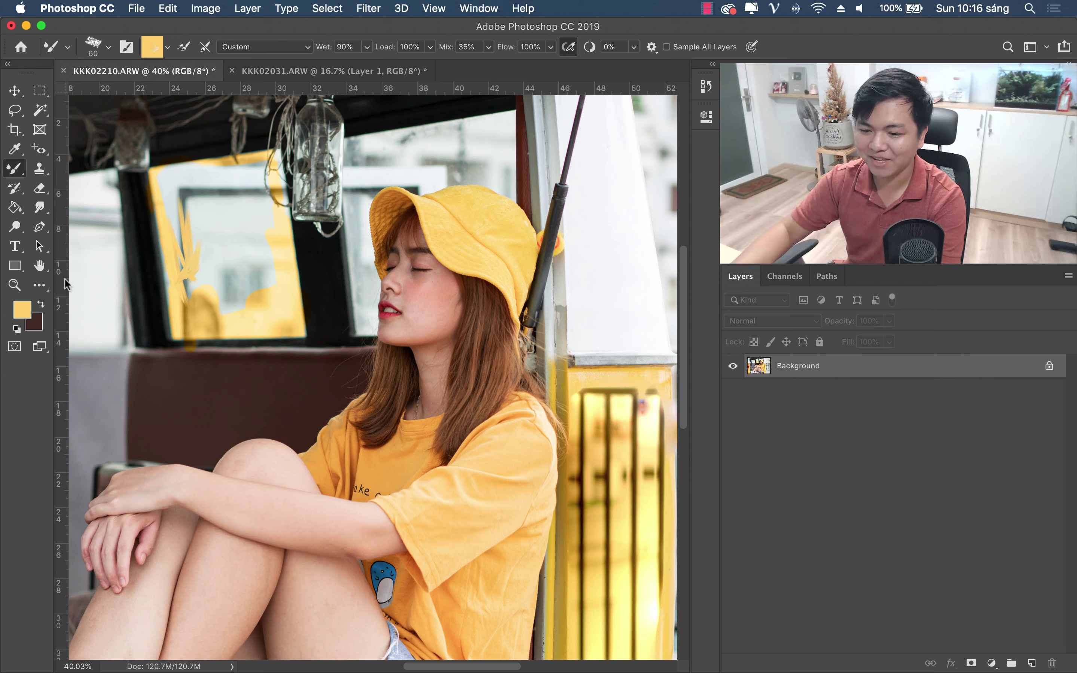
Step: Paint pale-yellow window streaks with a Soft Round brush, then zoom in on the cheek
click(100, 50)
scroll(114, 191, up, 5)
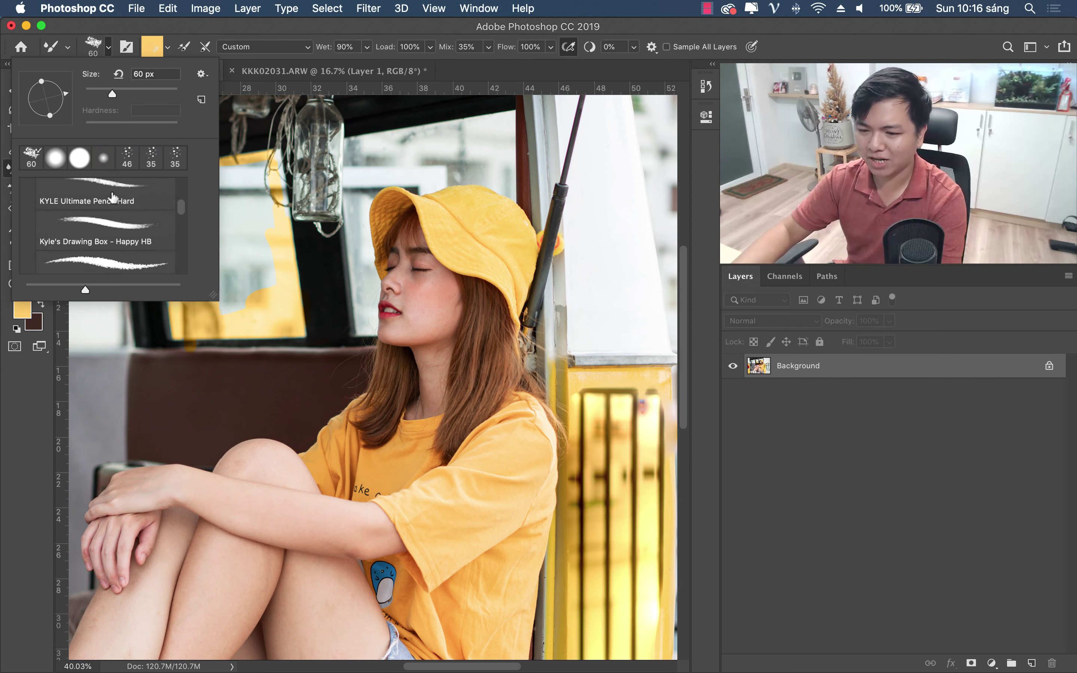
scroll(111, 213, up, 5)
click(106, 216)
click(456, 33)
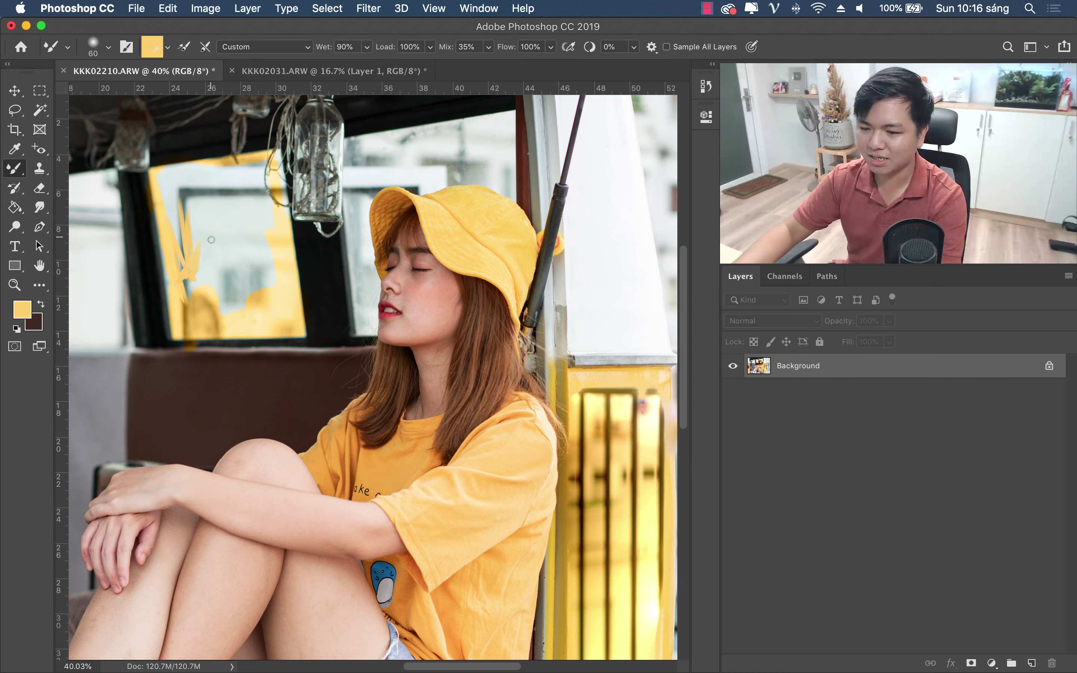
drag(211, 239, 238, 297)
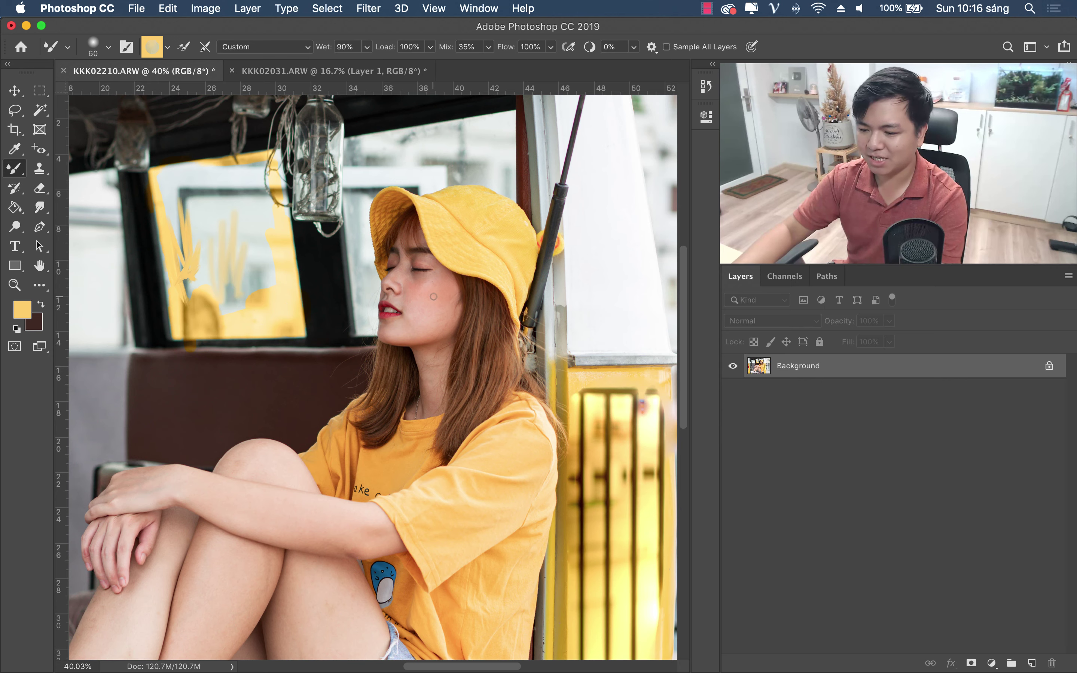
key(z)
drag(433, 296, 519, 291)
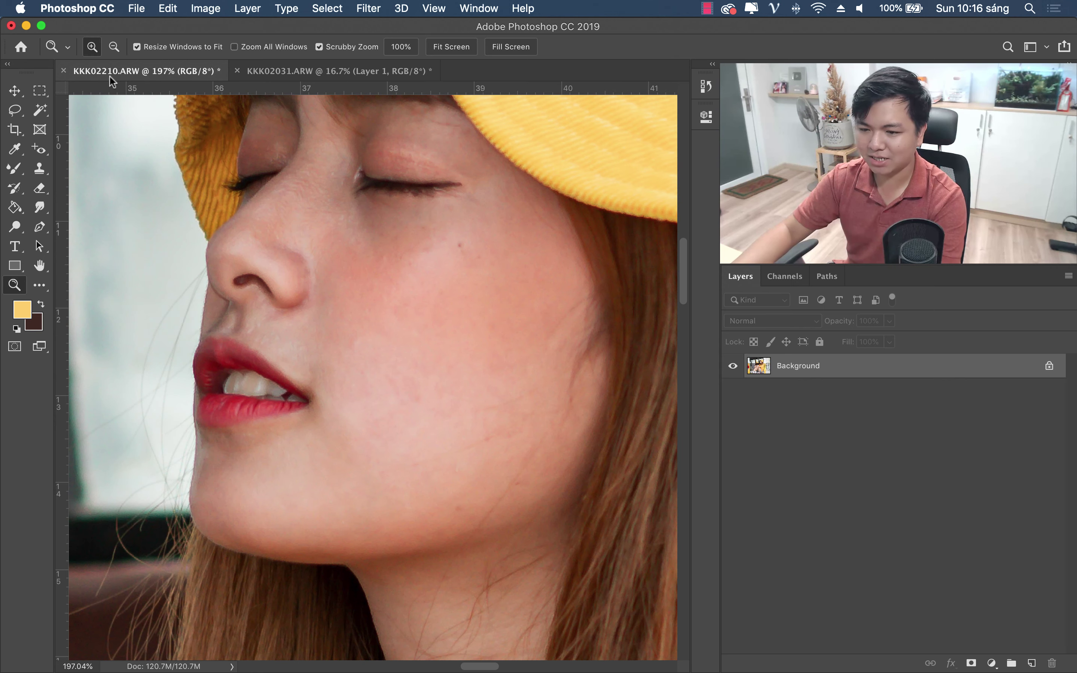
Step: Sample the cheek's pink tone and smear it below the eye with the Mixer Brush
click(14, 149)
click(427, 269)
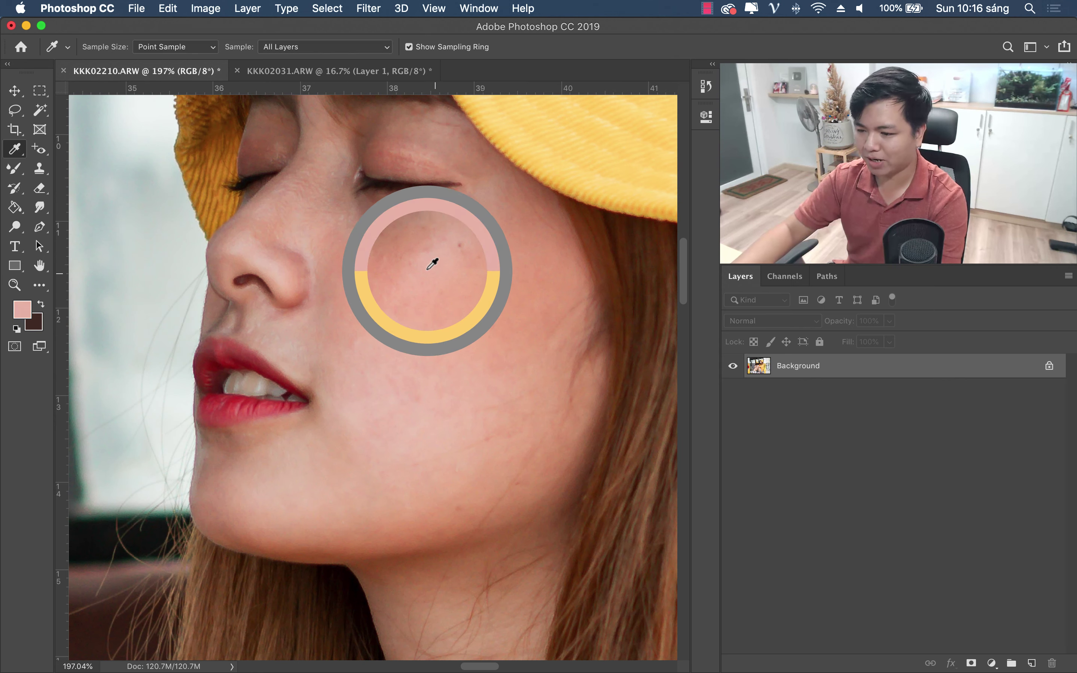
key(b)
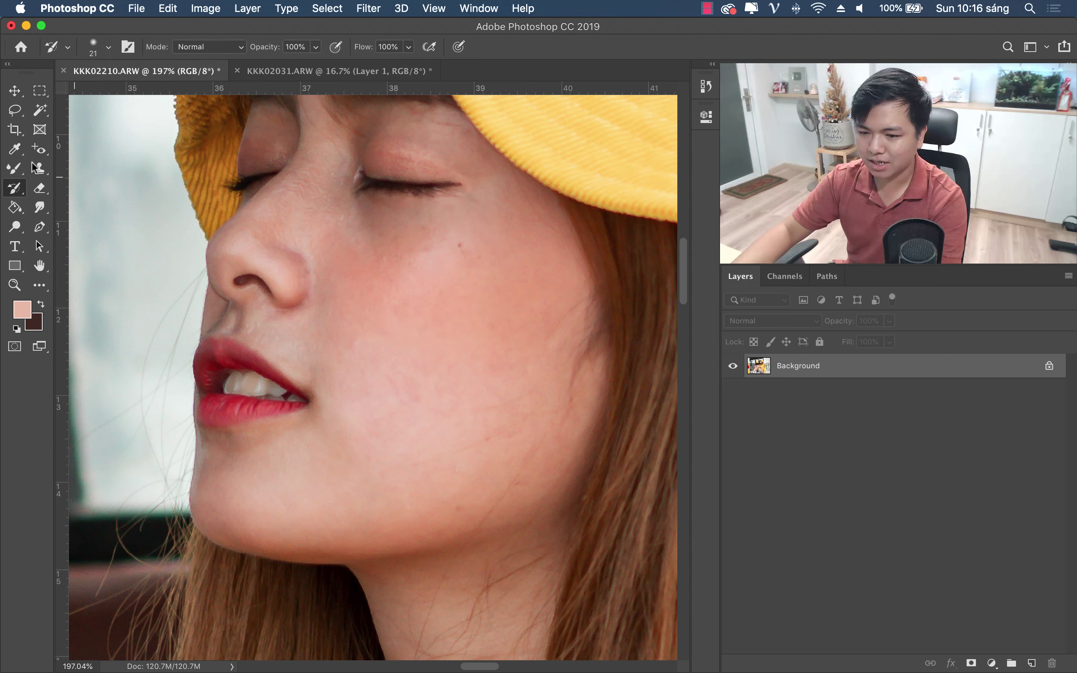
click(14, 170)
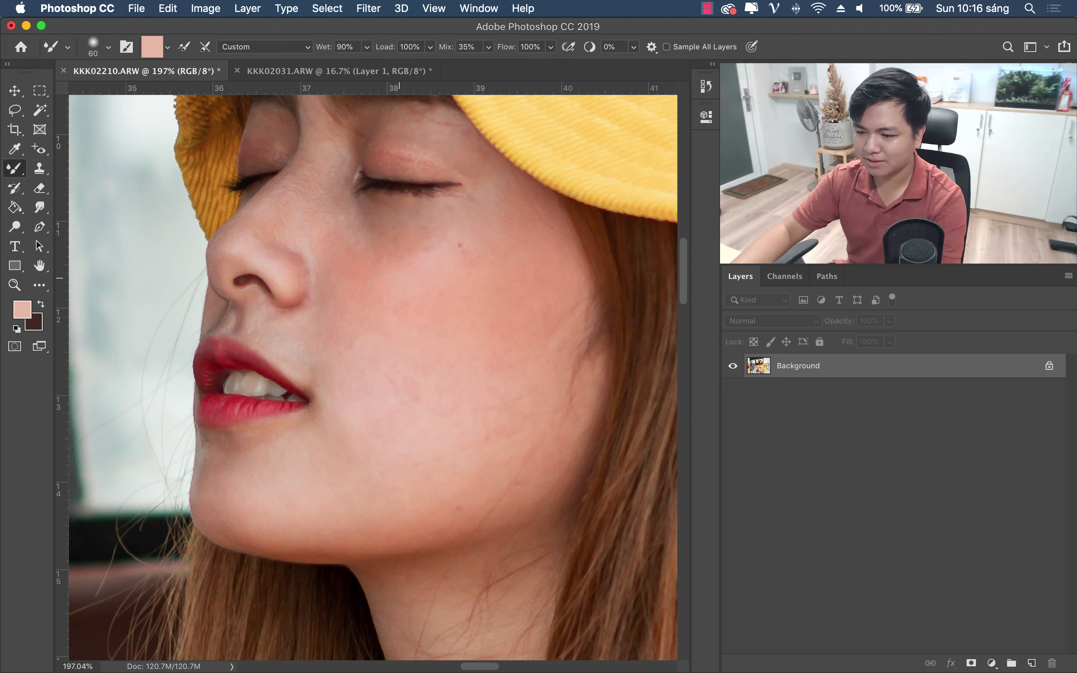
mouse_move(452, 257)
mouse_down()
mouse_move(361, 259)
mouse_move(428, 240)
mouse_move(344, 305)
mouse_move(345, 328)
mouse_move(389, 399)
mouse_move(507, 217)
mouse_move(479, 263)
mouse_move(493, 257)
mouse_move(494, 298)
mouse_up()
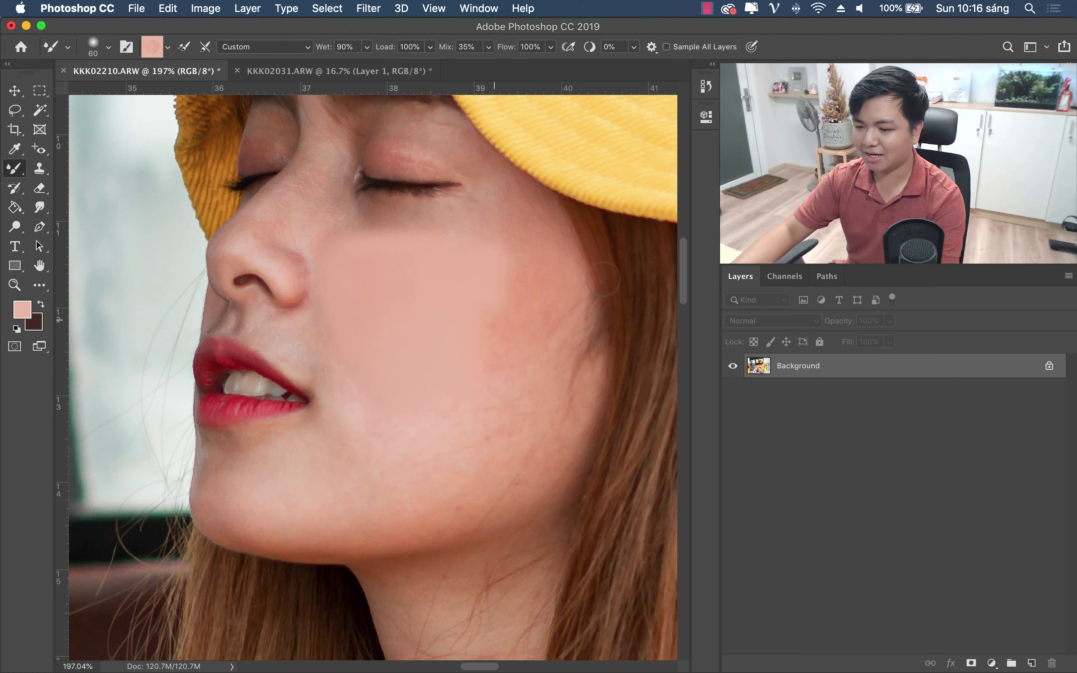
Step: Undo the three cheek smoothing strokes, restoring the original skin
key(ctrl+z)
key(ctrl+z)
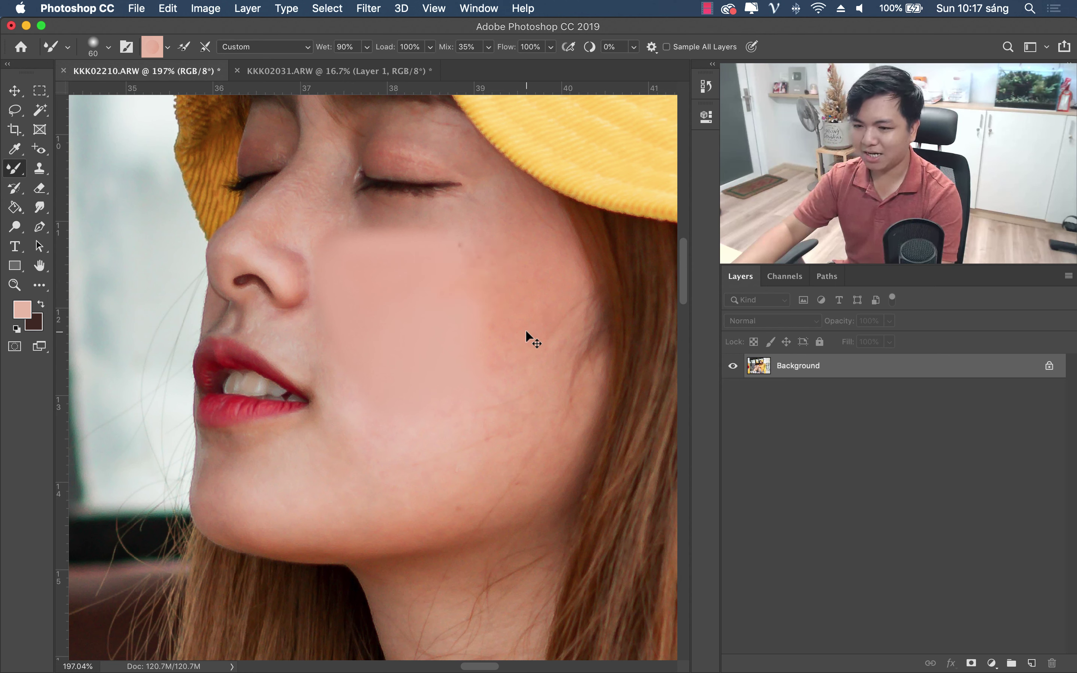
key(ctrl+z)
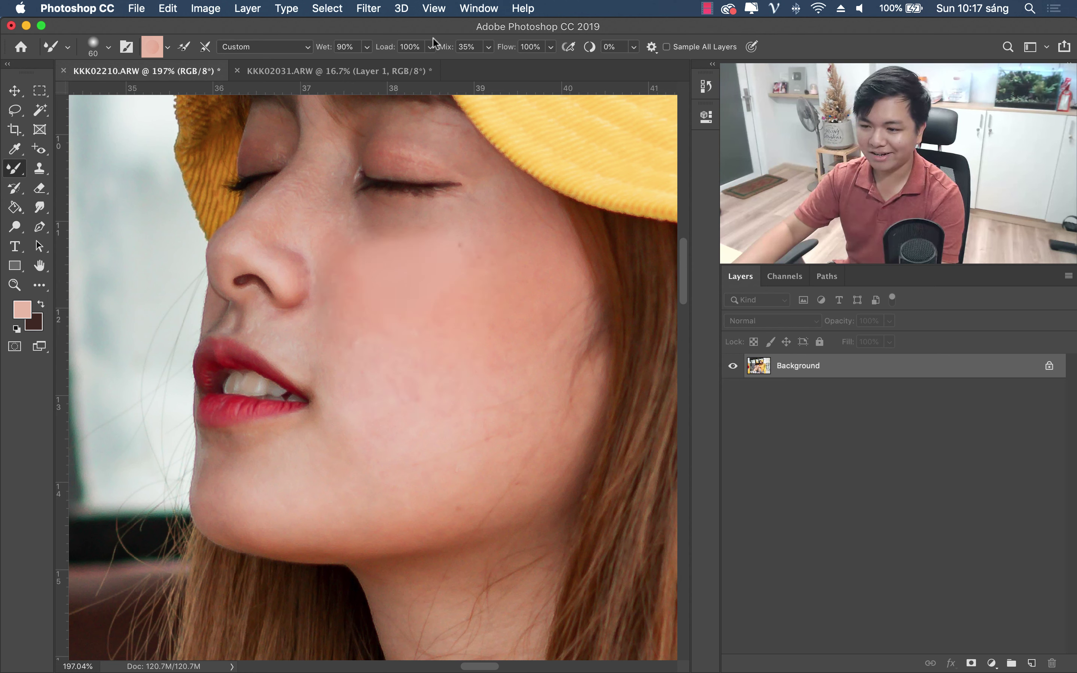
key(ctrl+z)
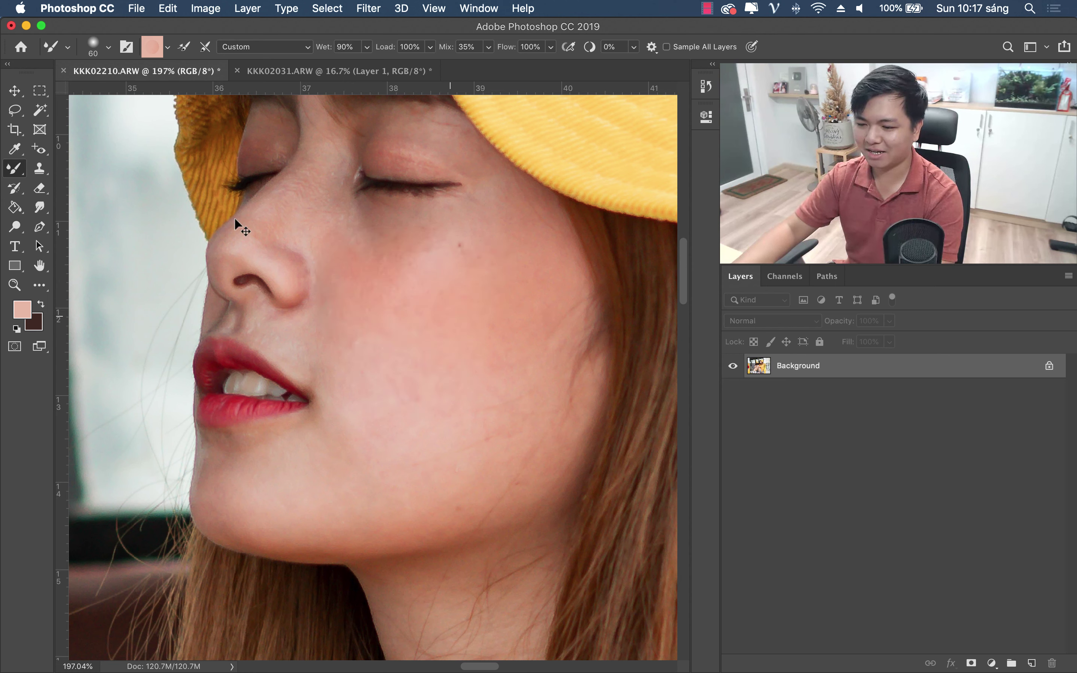
right_click(16, 170)
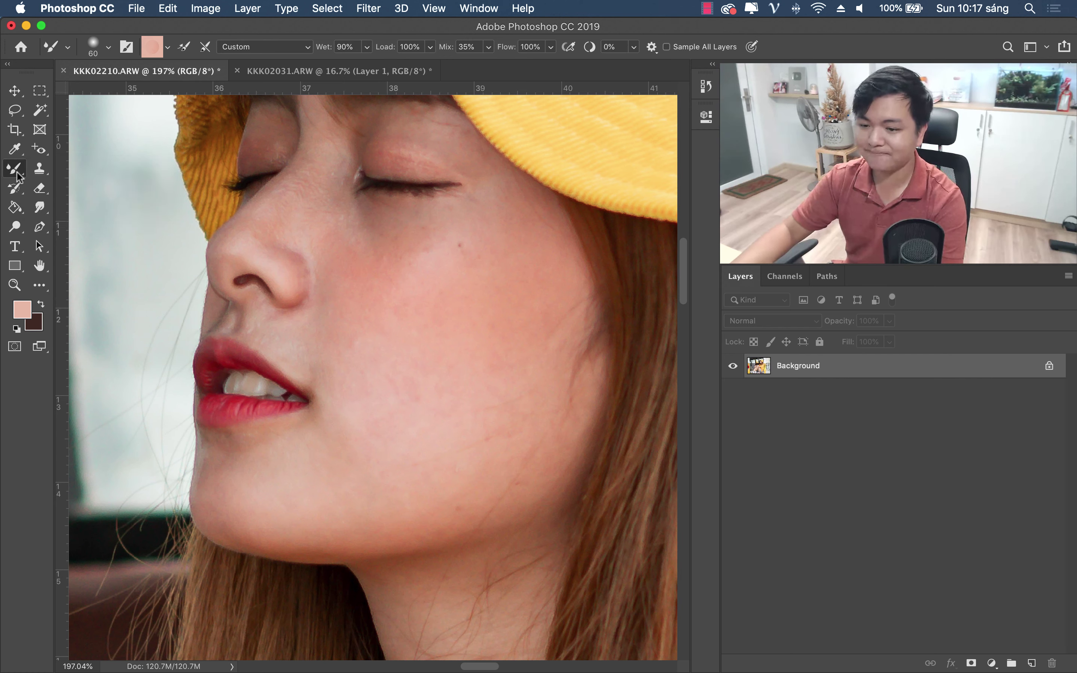
Step: Browse the healing and repair tool variants, settling on the Clone Stamp Tool
click(39, 169)
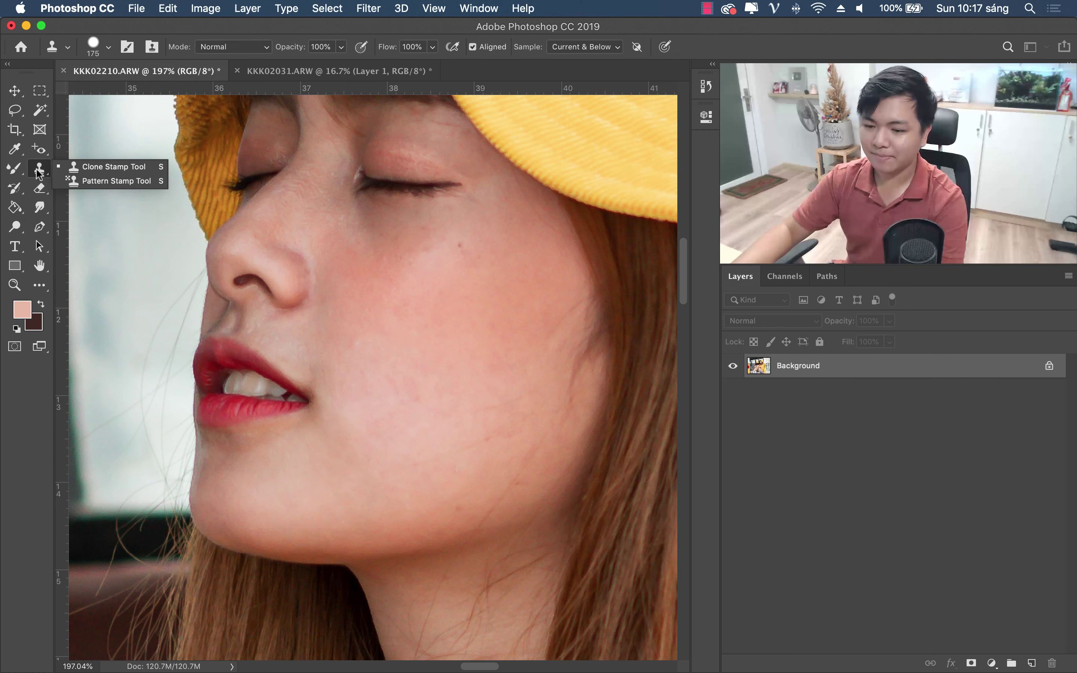
click(40, 149)
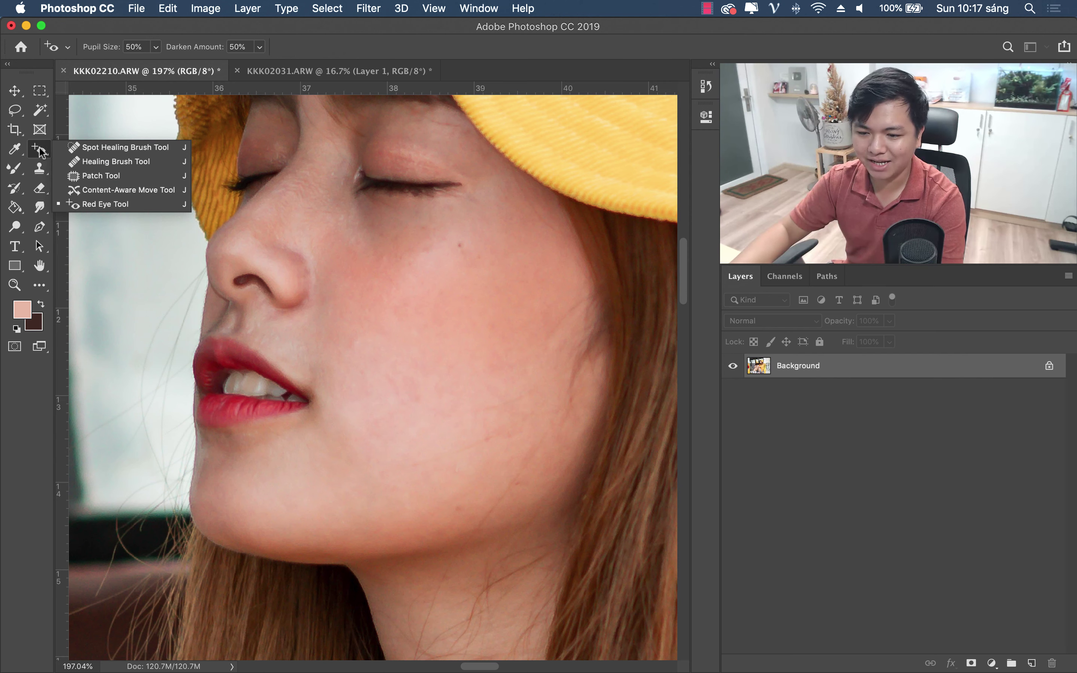
click(91, 147)
click(39, 169)
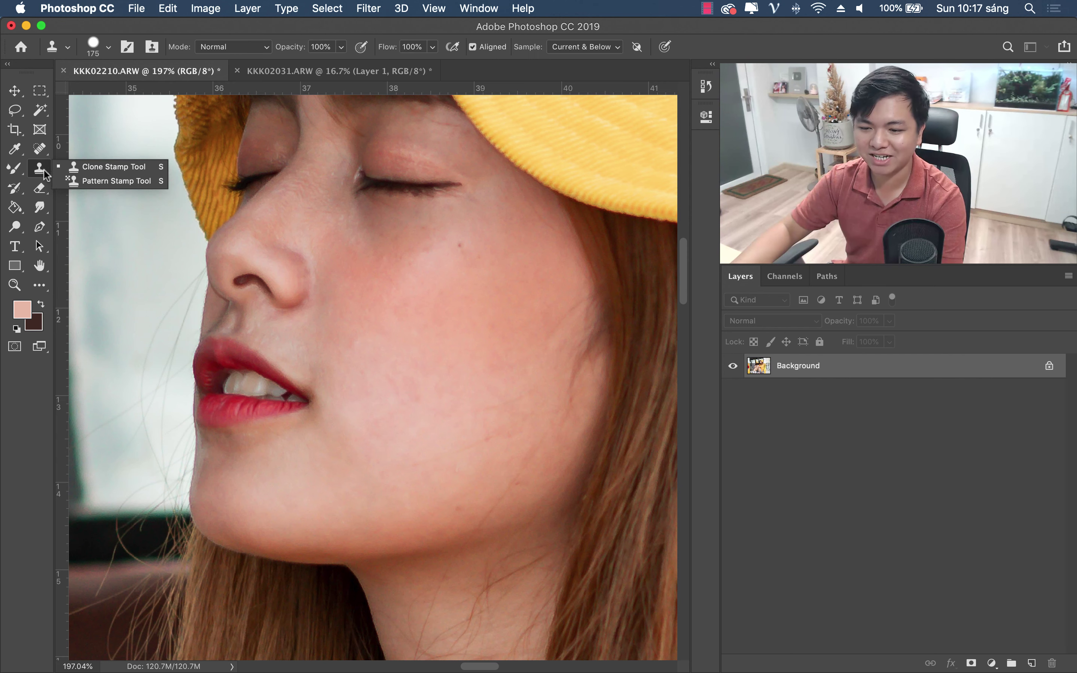
click(82, 167)
Step: Zoom out, centre the woman, and zoom into the thigh at about 100%
key(z)
drag(296, 240, 202, 291)
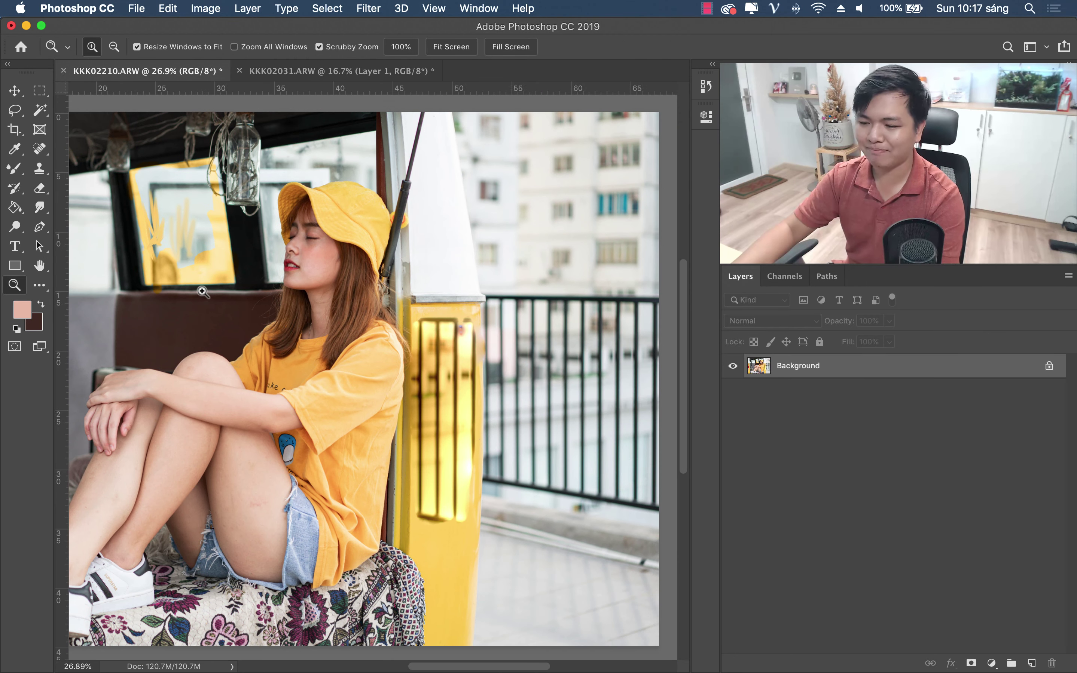
drag(354, 300, 479, 292)
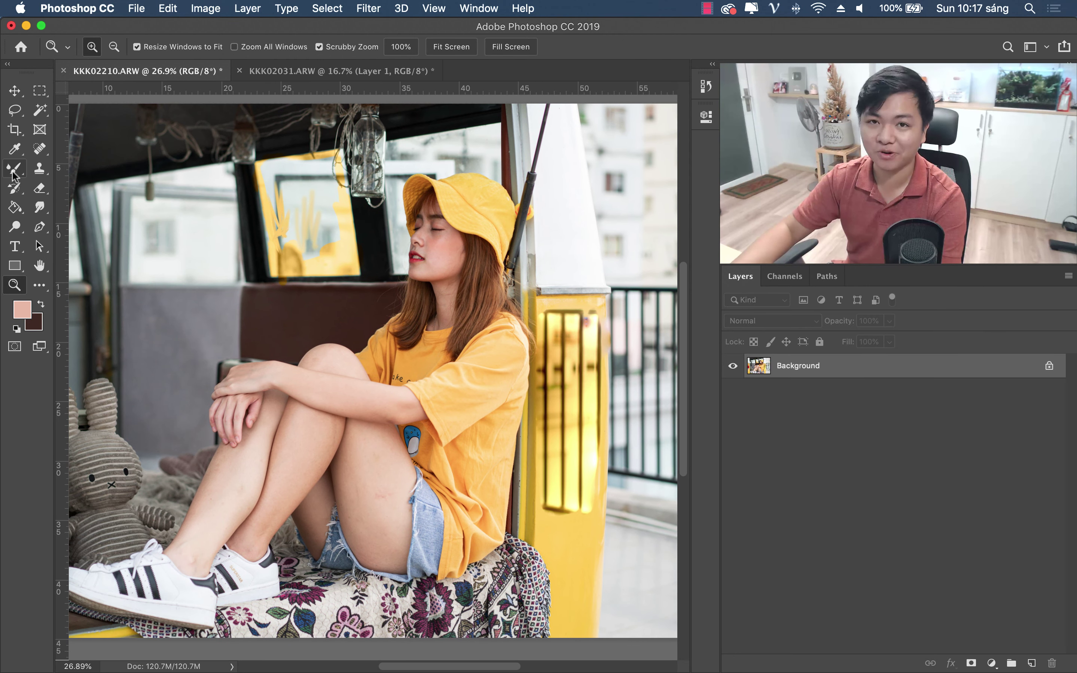
click(39, 169)
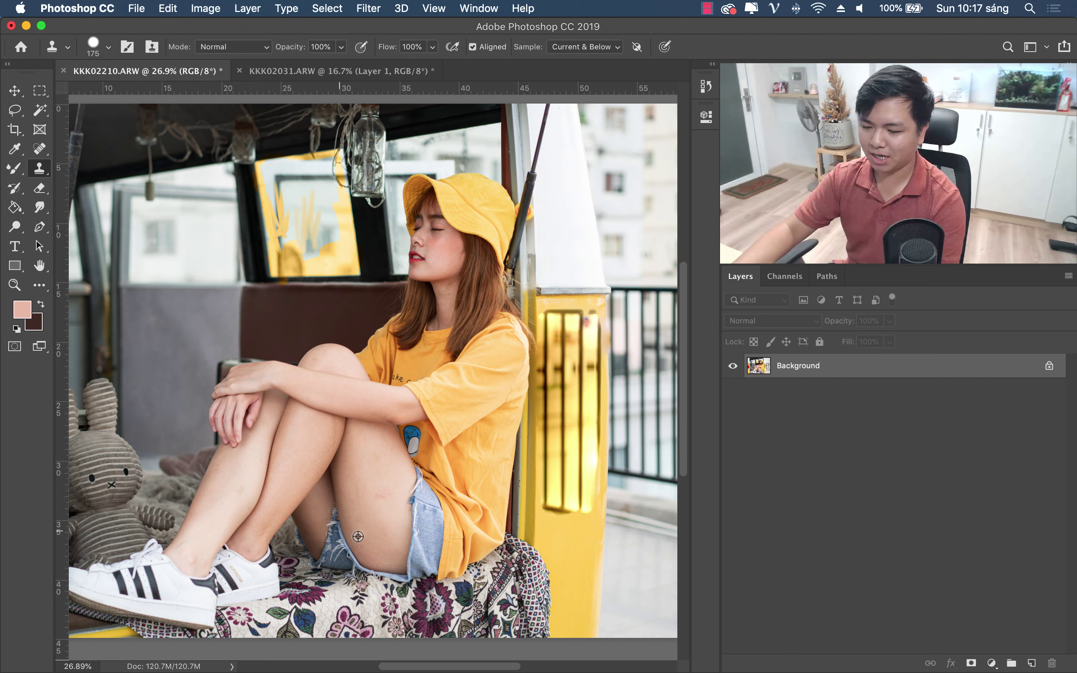
key(z)
mouse_move(384, 506)
mouse_down()
mouse_move(497, 508)
mouse_move(433, 469)
mouse_up()
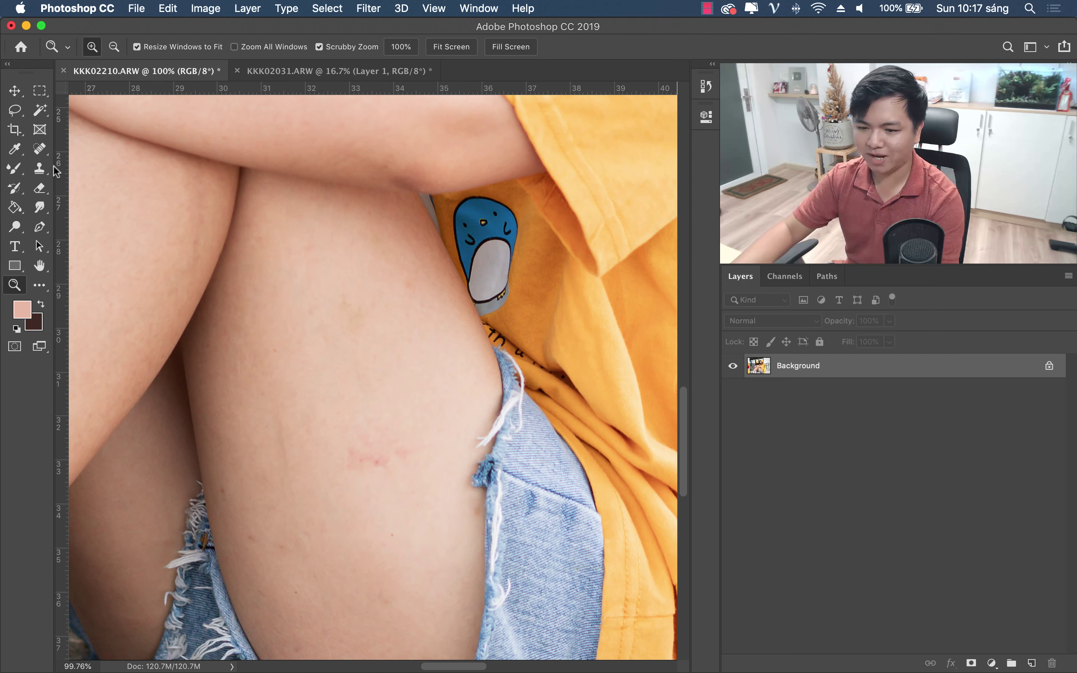
Step: Test a clone stamp dab on the thigh, undo it, and glance at the tool presets
drag(40, 168, 81, 167)
click(82, 168)
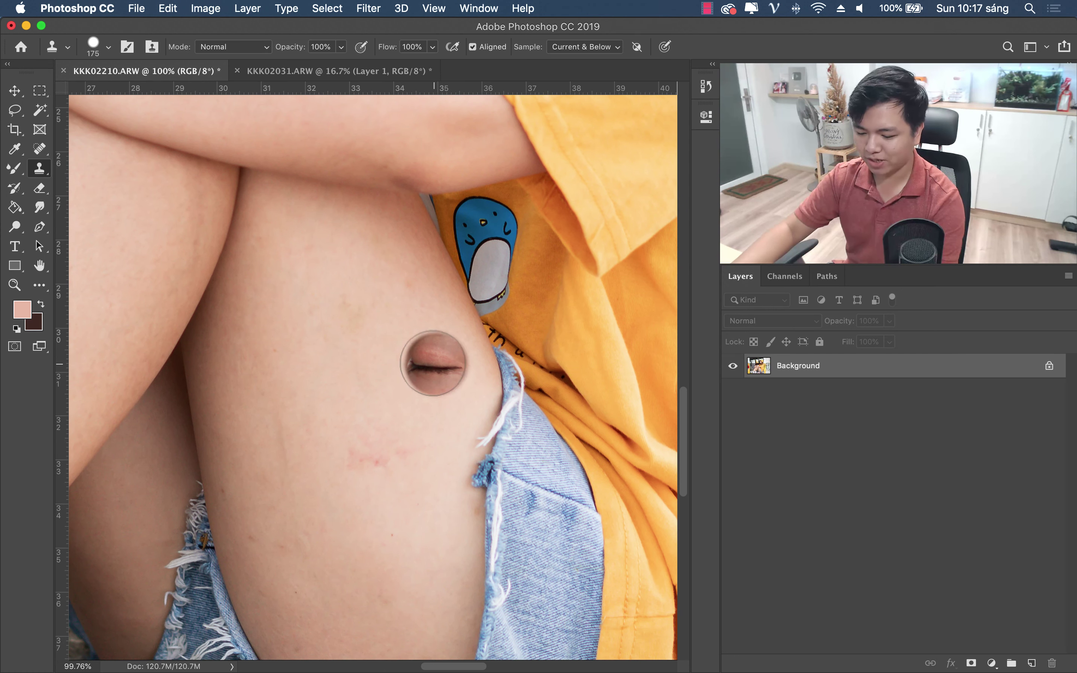
click(369, 363)
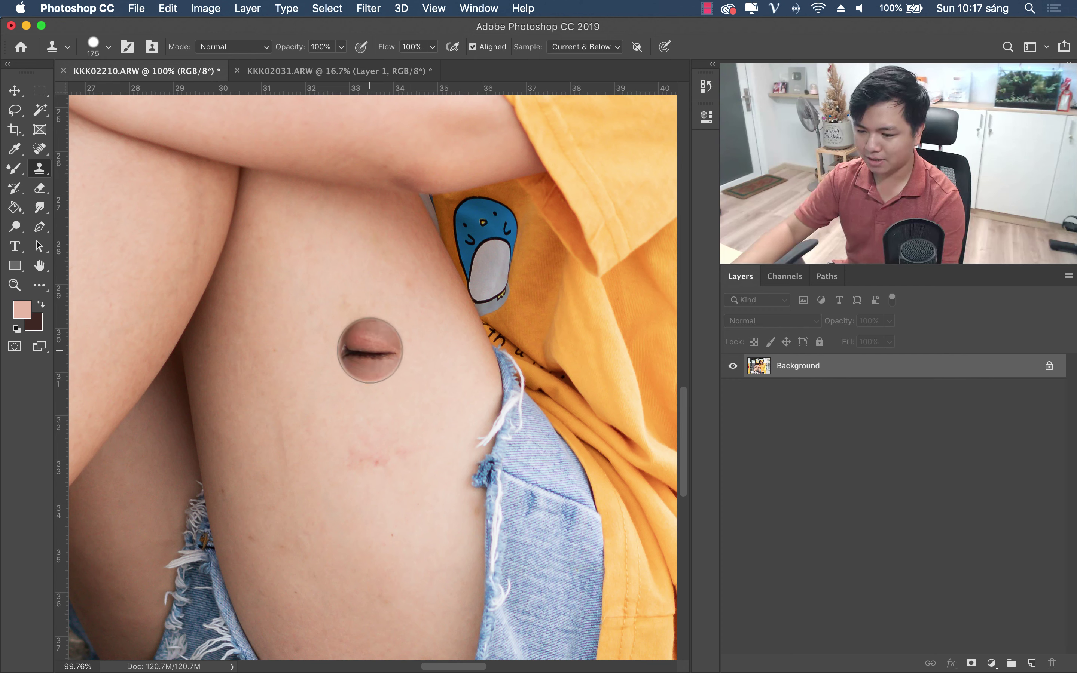
key(ctrl+z)
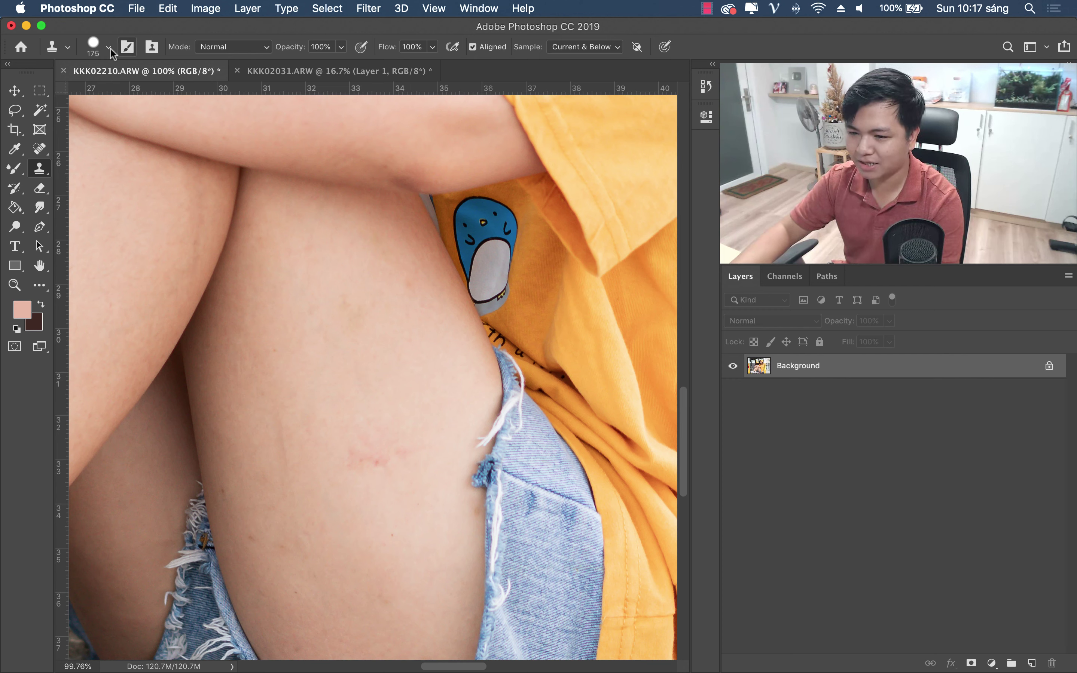
click(68, 47)
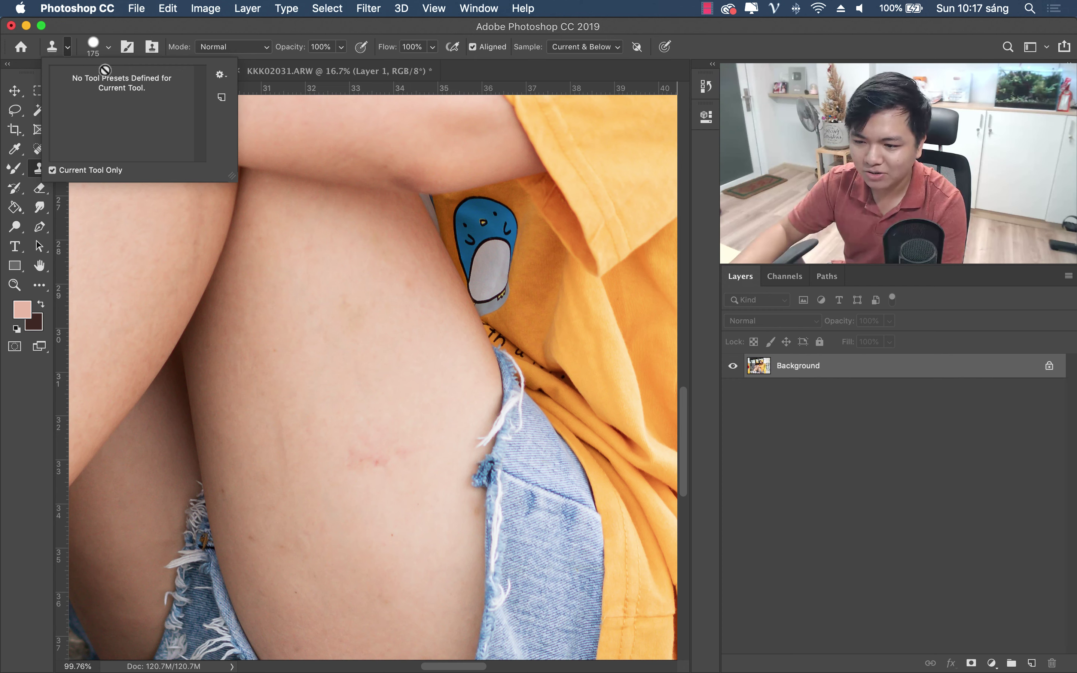
click(543, 139)
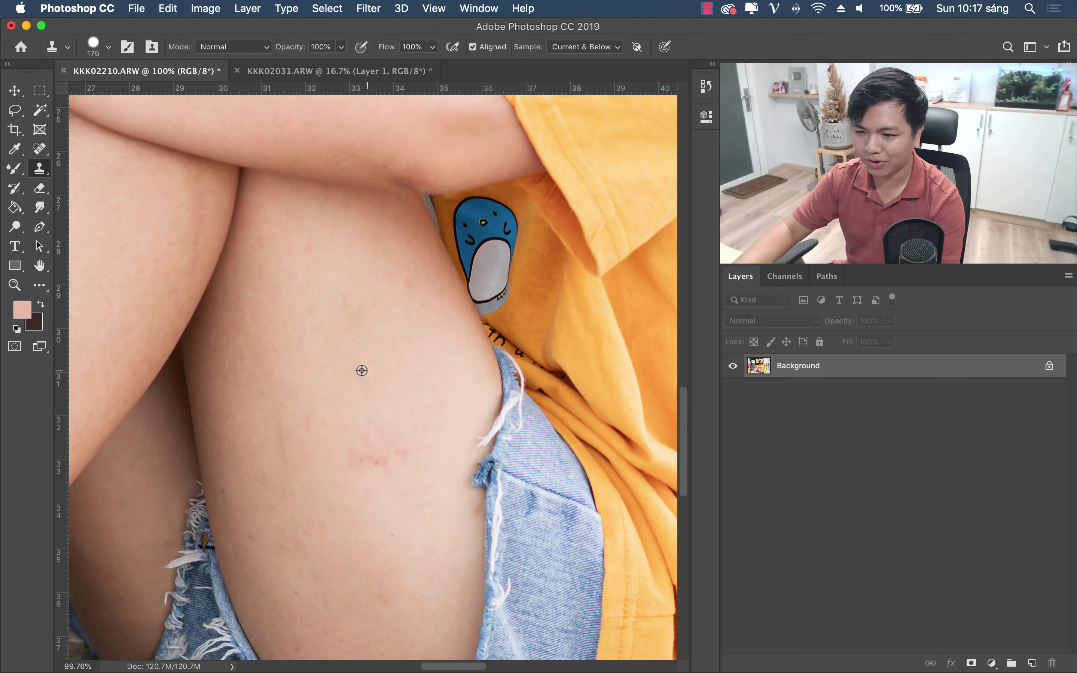
Step: Clone clean skin over the thigh's red blemish, undo lighter patches, then zoom out
alt+click(360, 369)
click(379, 441)
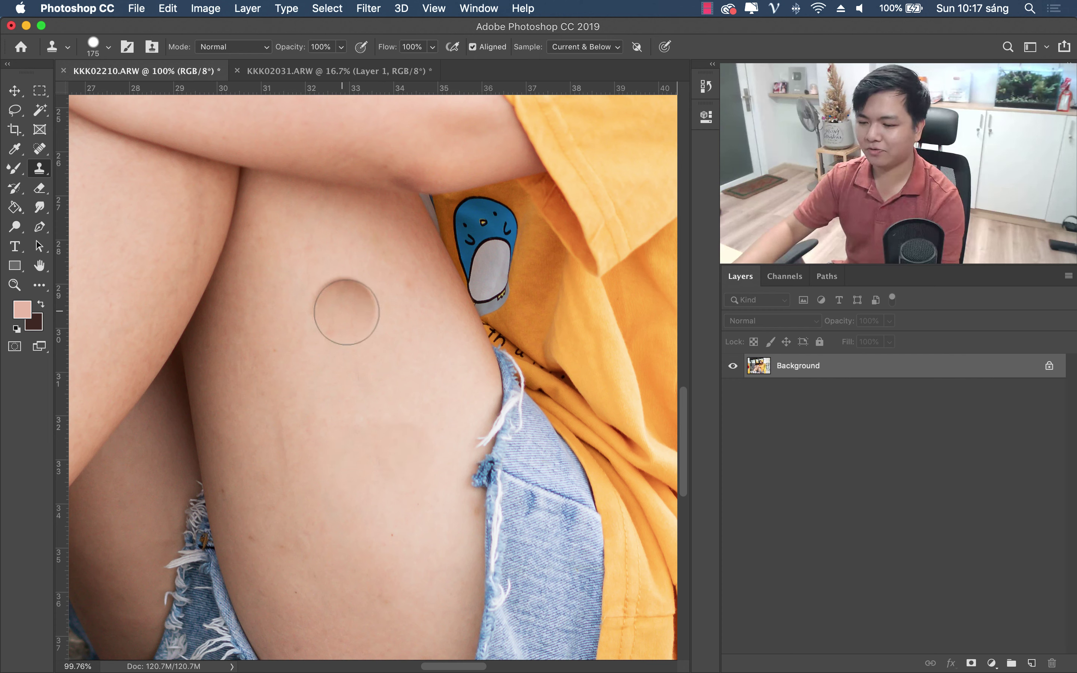
alt+click(391, 346)
click(356, 318)
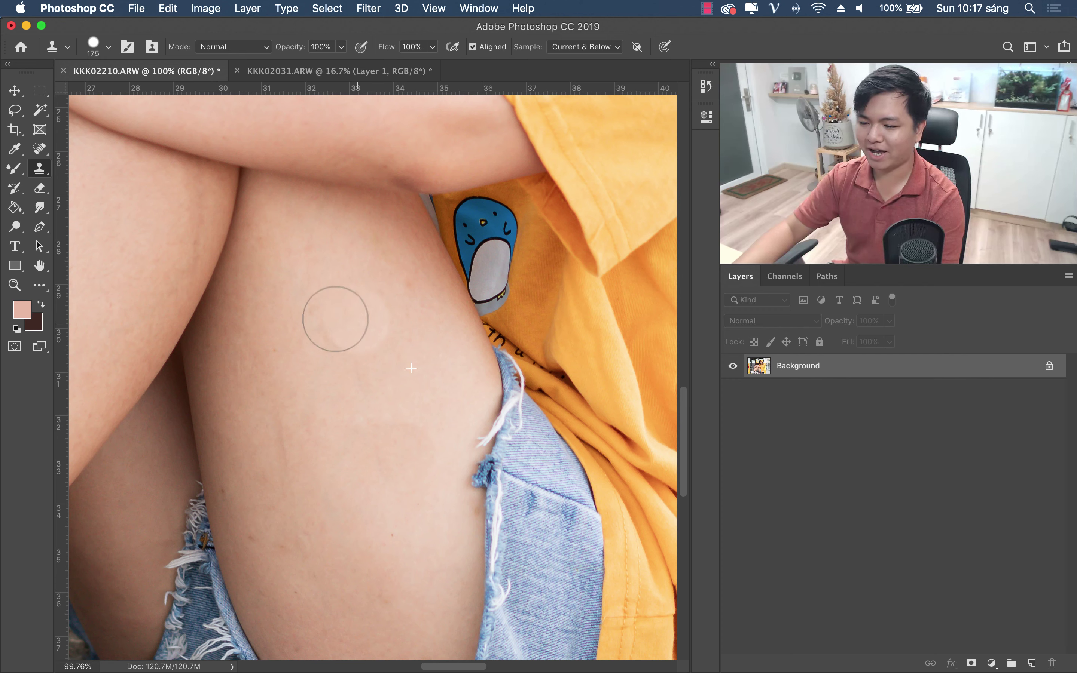
click(381, 383)
key(super+z)
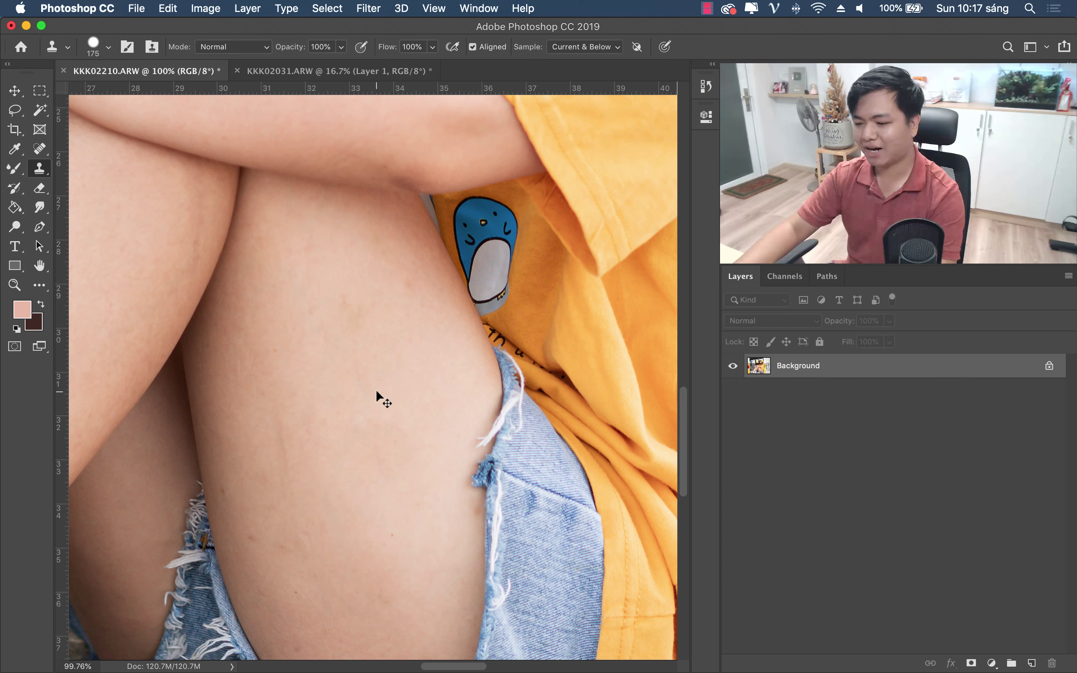
key(z)
mouse_move(386, 379)
mouse_down()
mouse_move(313, 404)
mouse_move(317, 396)
mouse_up()
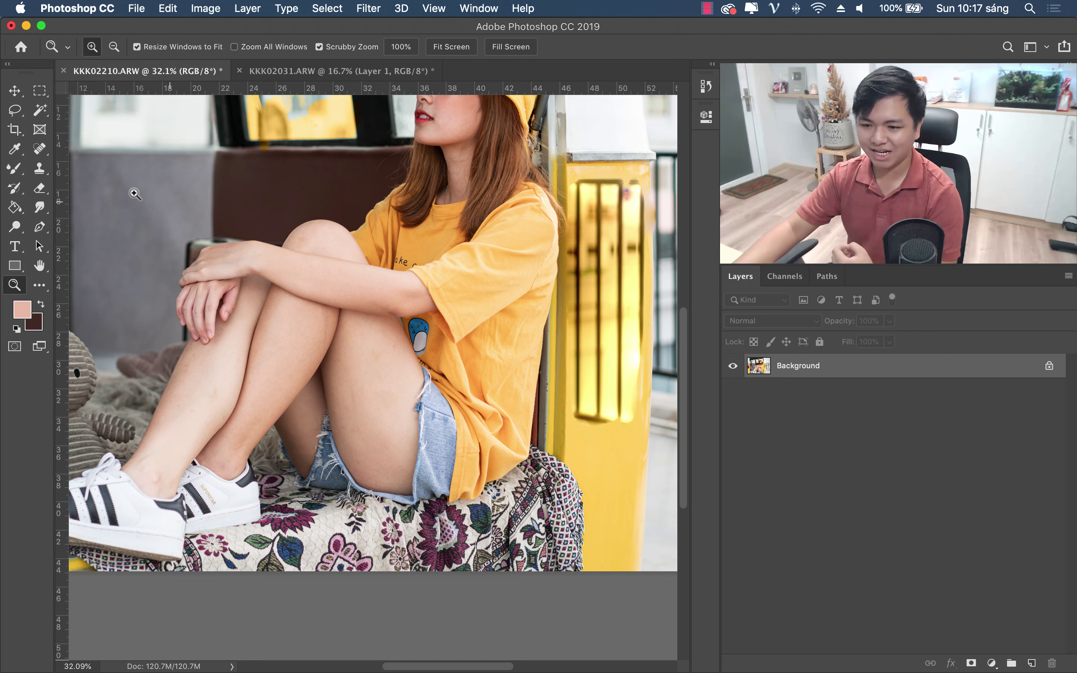
Step: Browse the History Brush and Eraser variants, then pick the Paint Bucket tool group
click(40, 170)
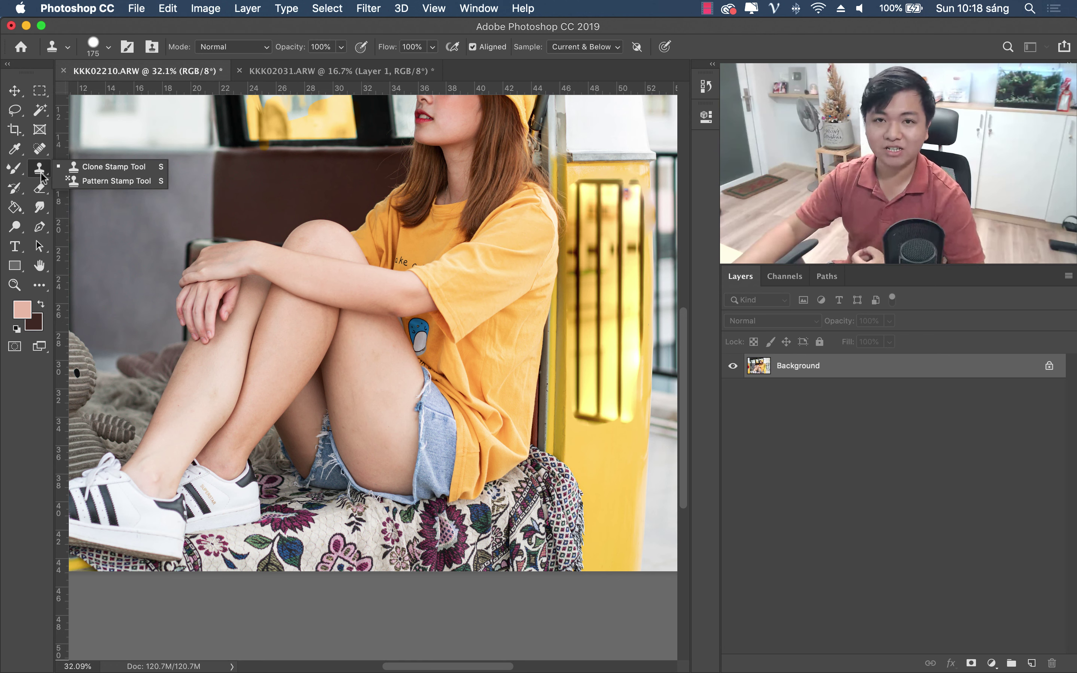
click(13, 189)
click(13, 192)
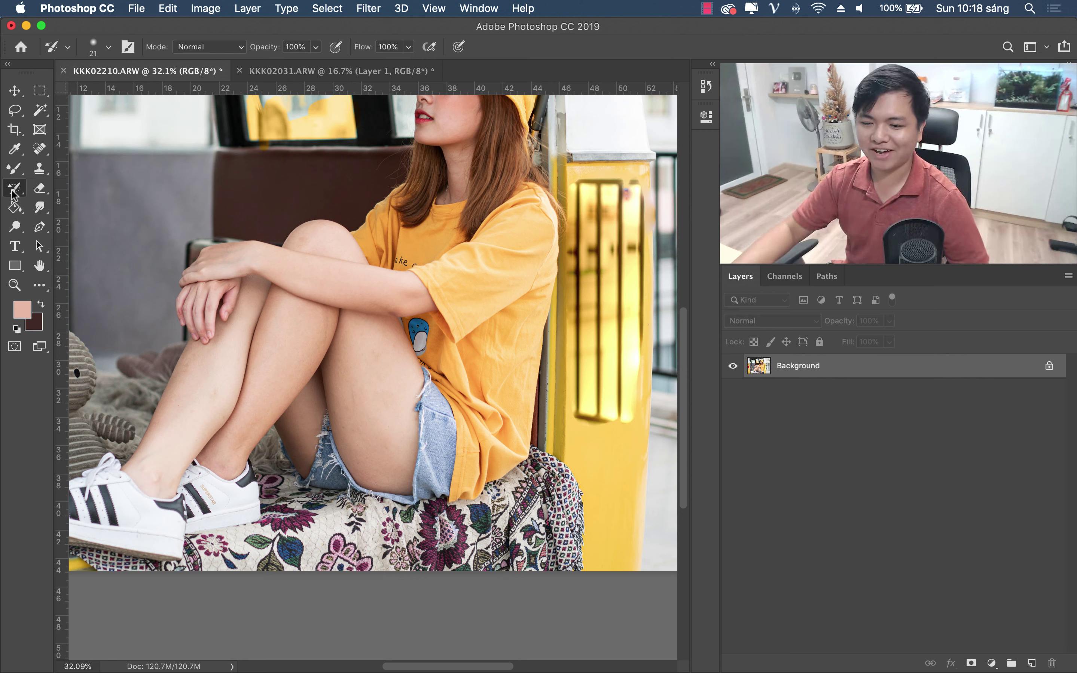
click(38, 195)
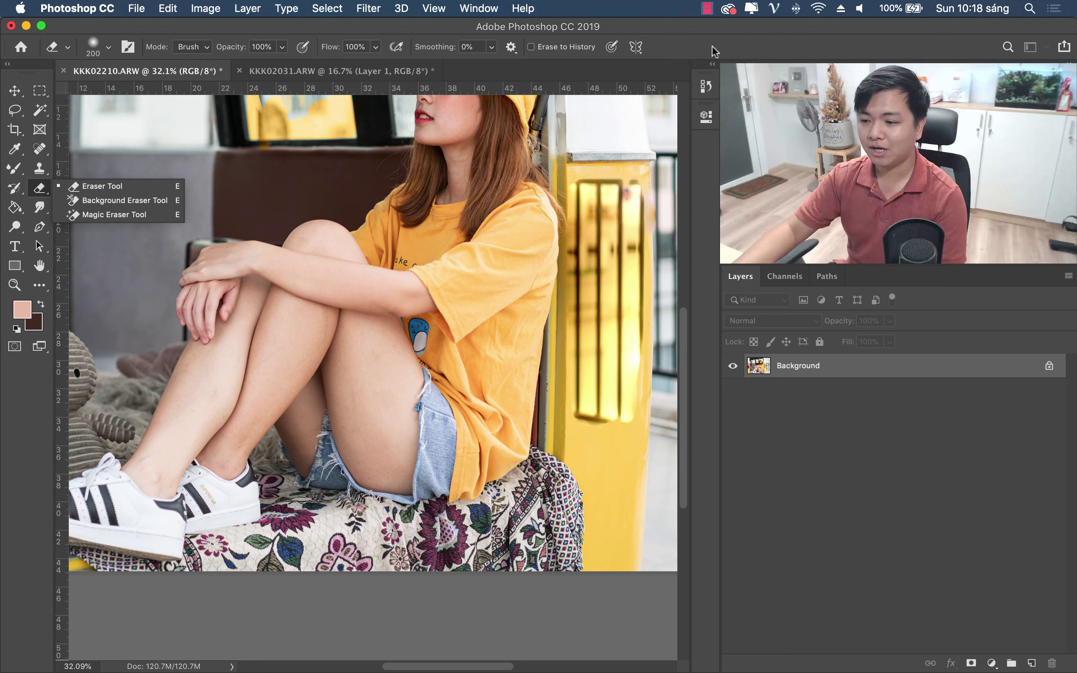
click(115, 188)
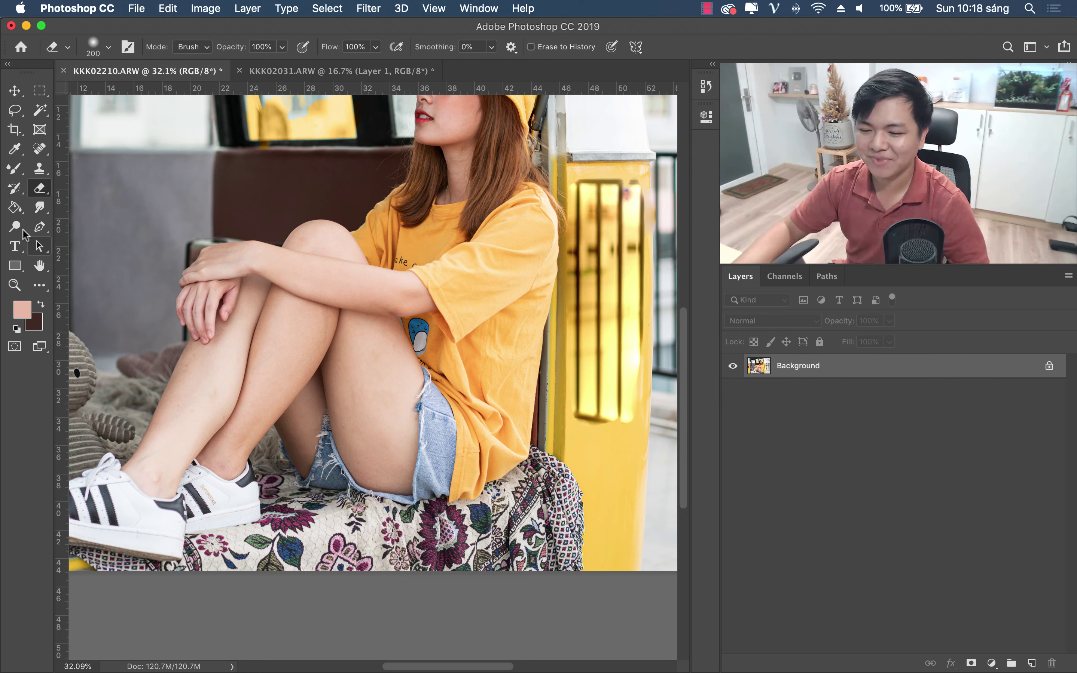
click(15, 207)
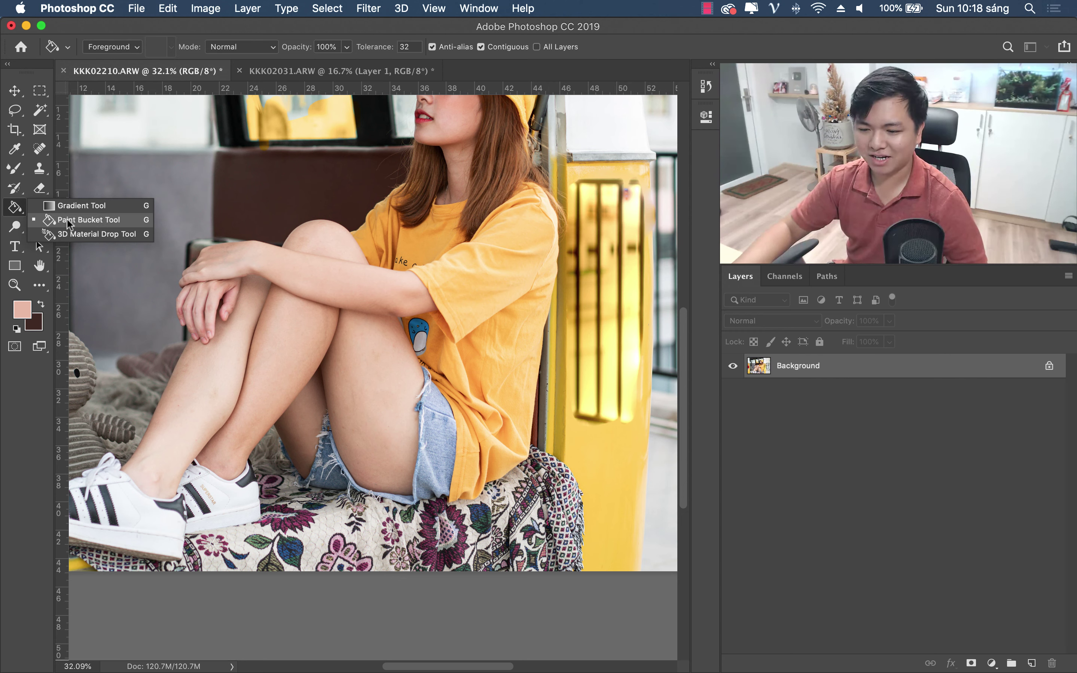
Step: Select the Gradient Tool and choose the Violet, Orange preset in the Gradient Editor
click(79, 207)
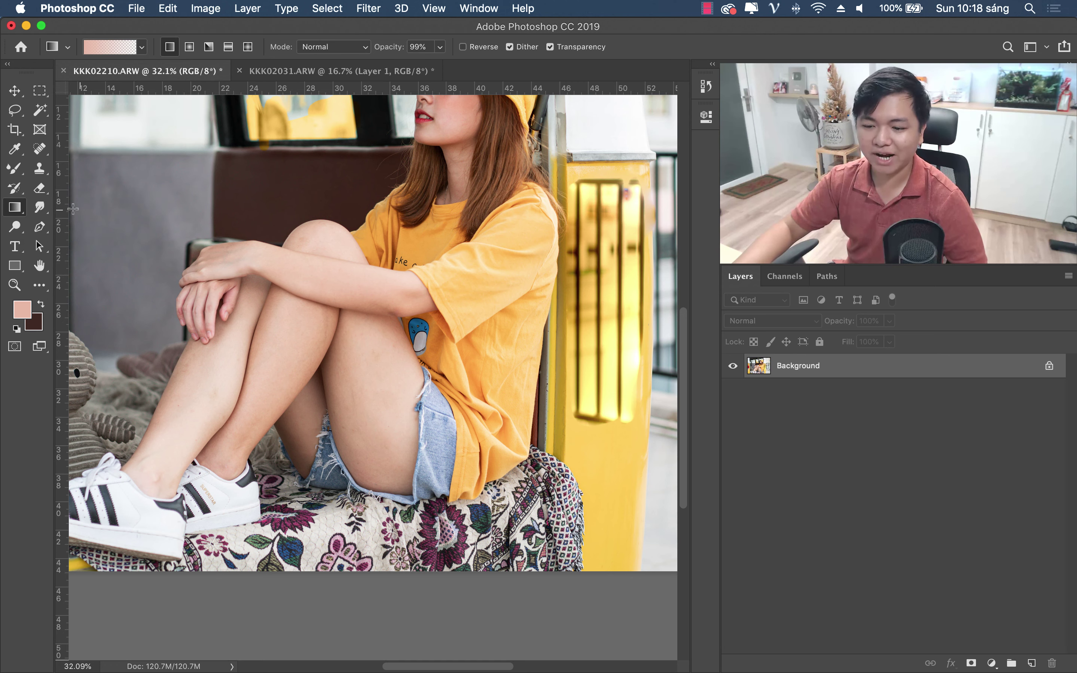
click(10, 207)
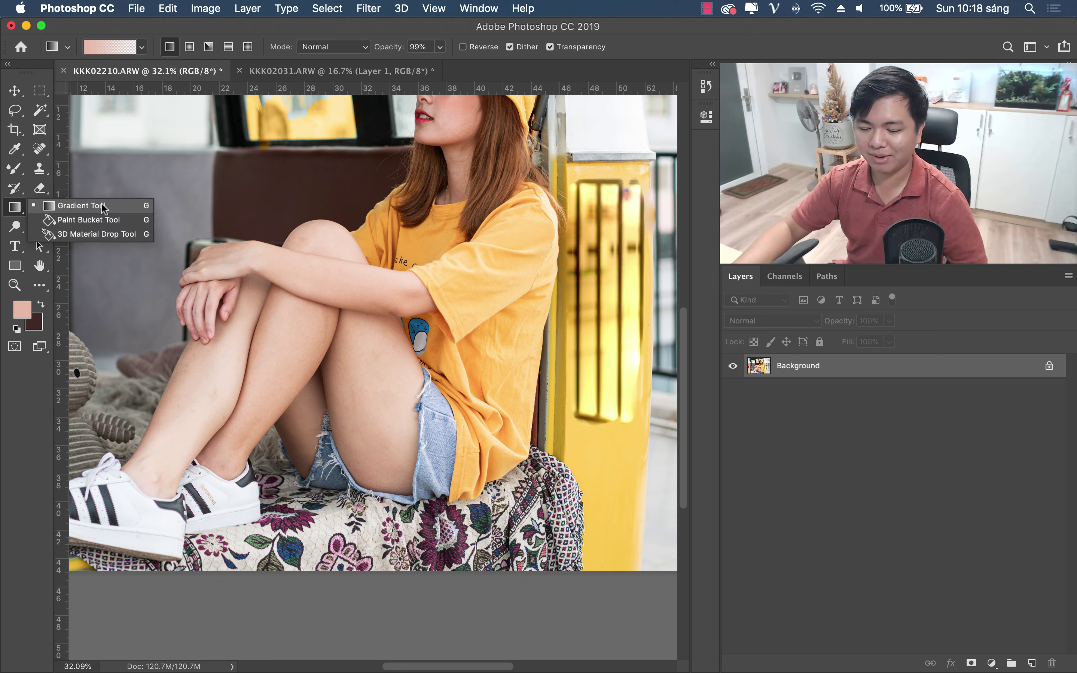
click(67, 206)
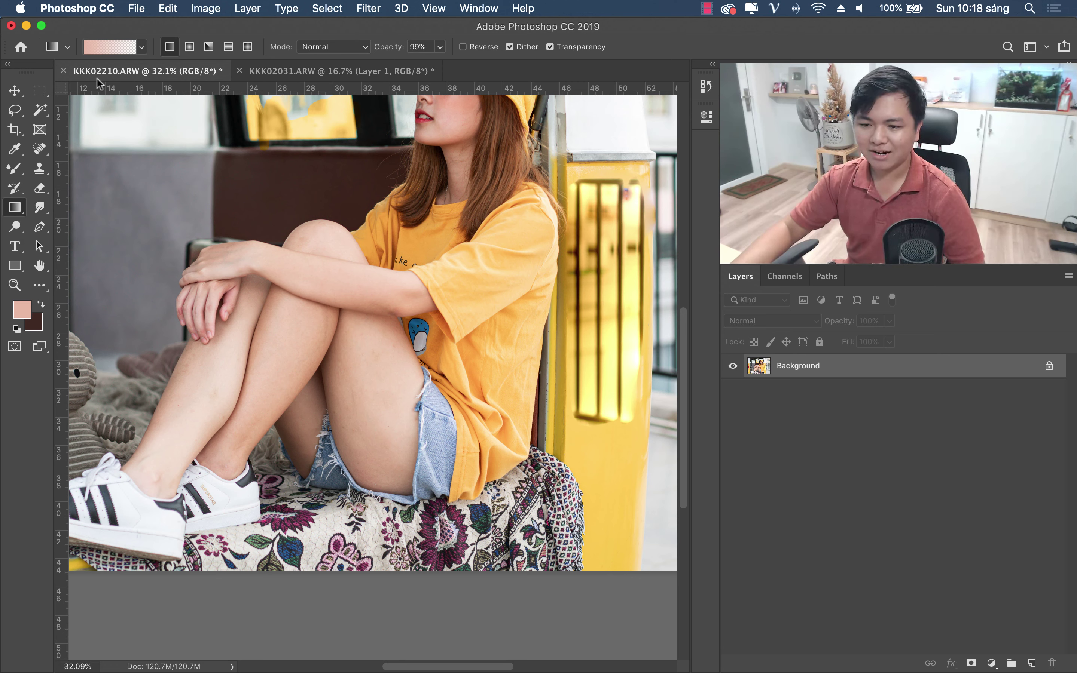
click(115, 49)
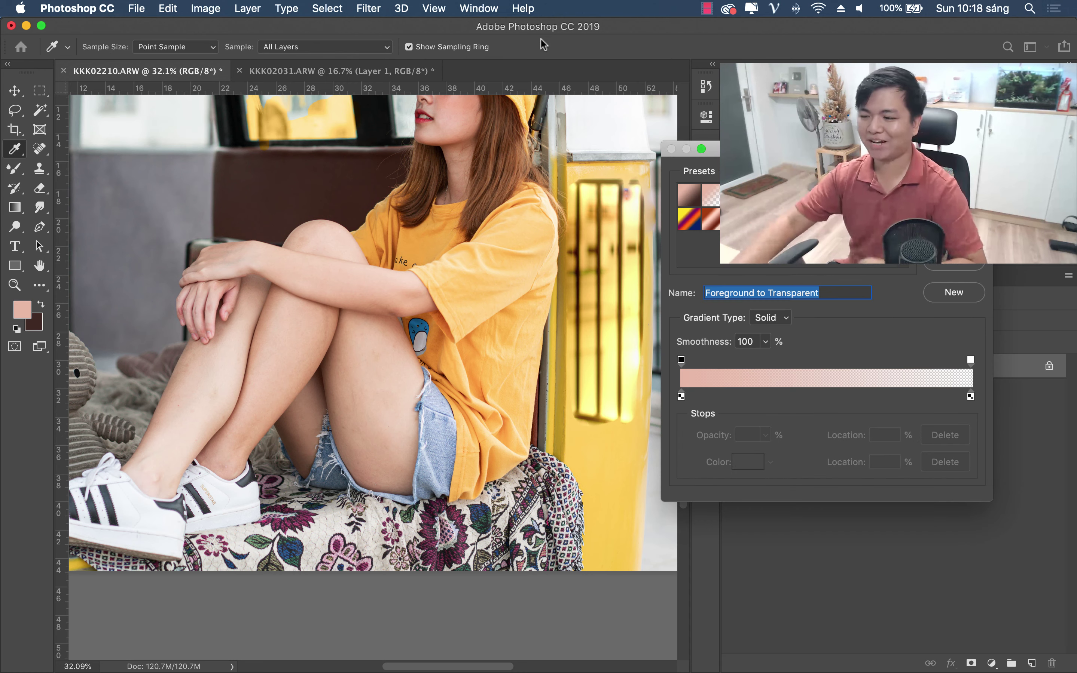
mouse_move(780, 149)
mouse_down()
mouse_move(386, 125)
mouse_move(369, 170)
mouse_up()
click(378, 204)
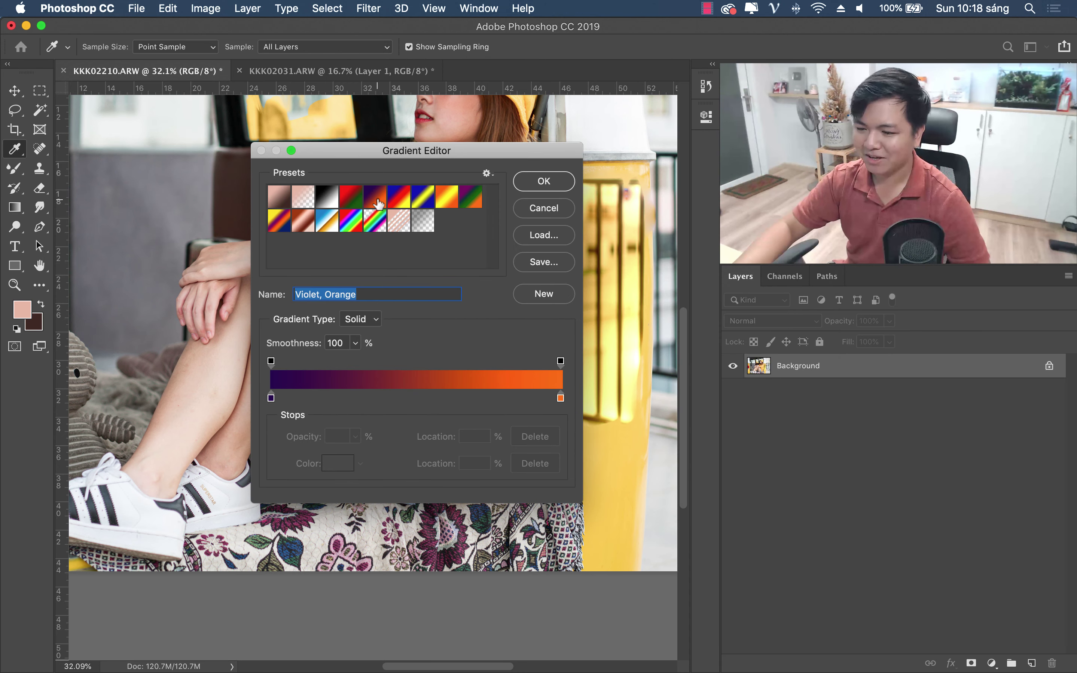
click(442, 205)
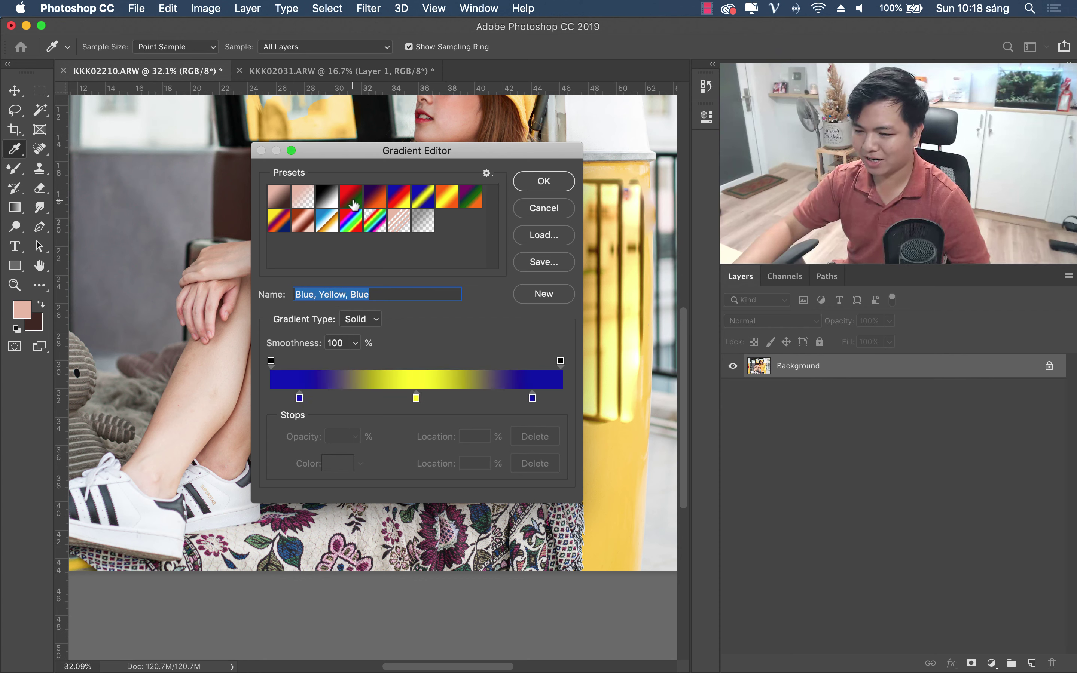
click(398, 205)
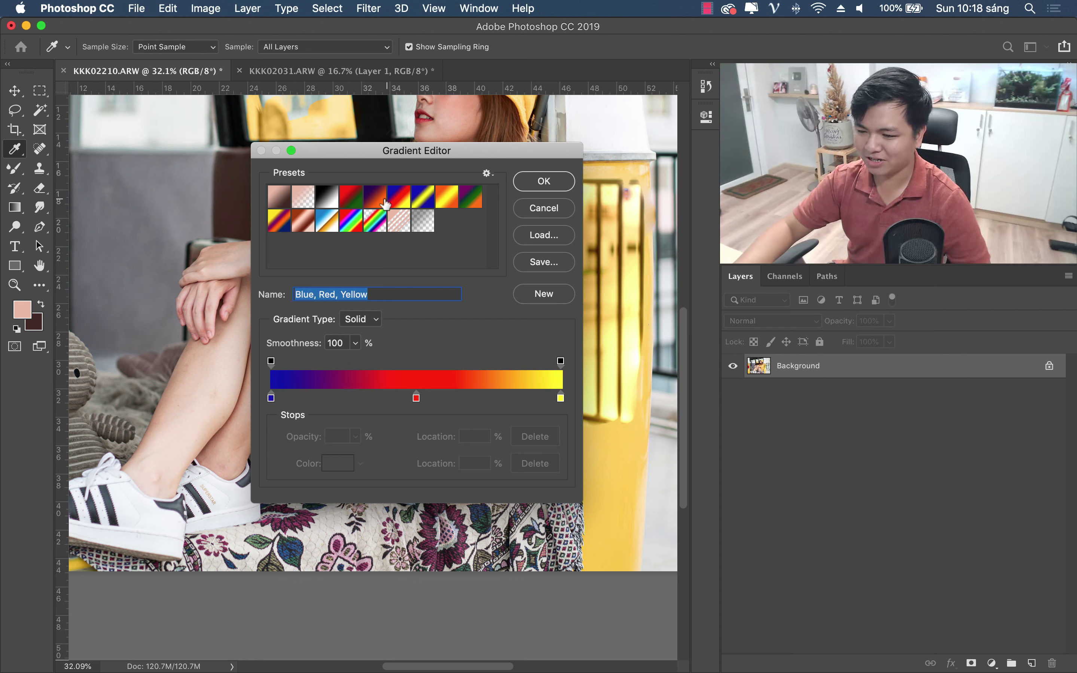
Step: Add an orange middle colour stop and set the right-end opacity to 52%
click(402, 399)
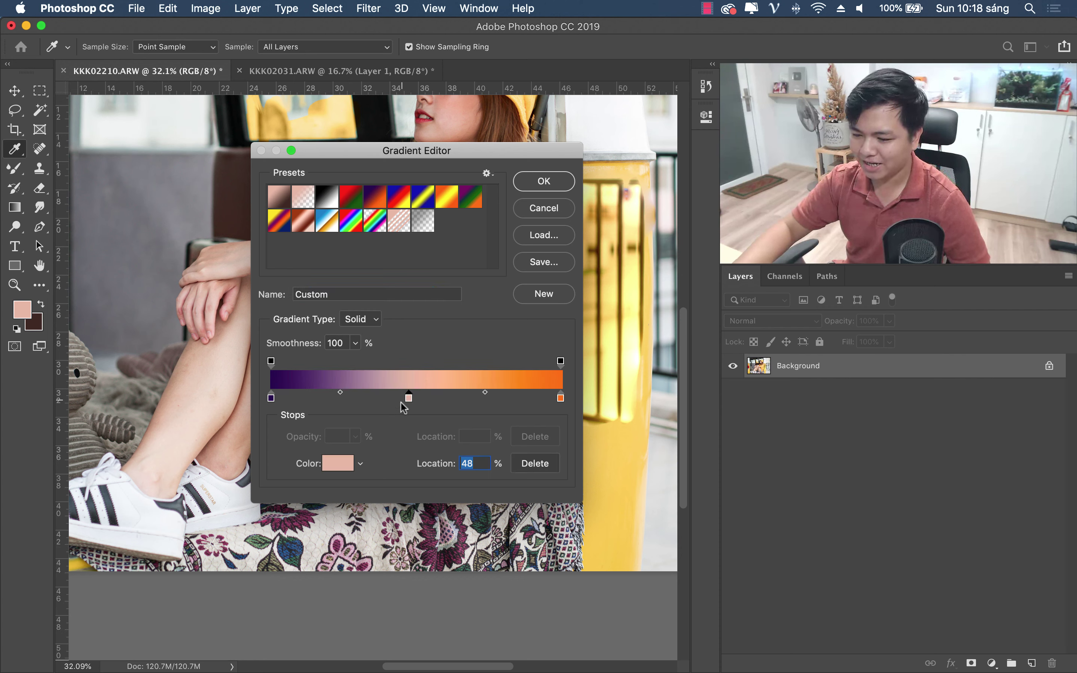
click(338, 463)
drag(419, 319, 422, 278)
click(619, 235)
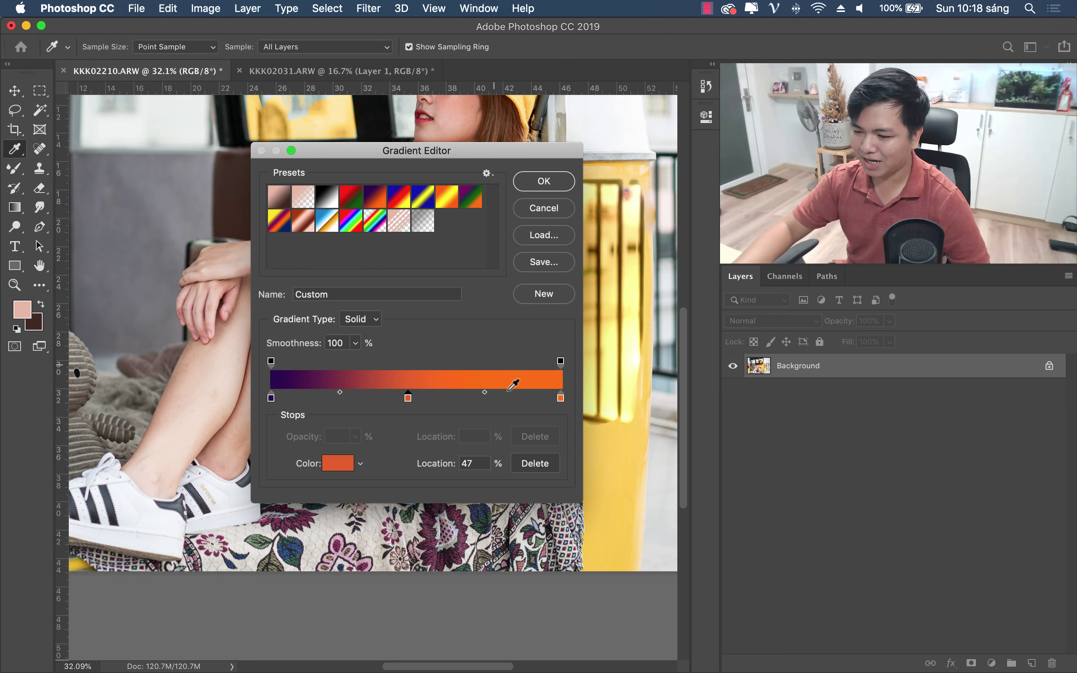
click(559, 362)
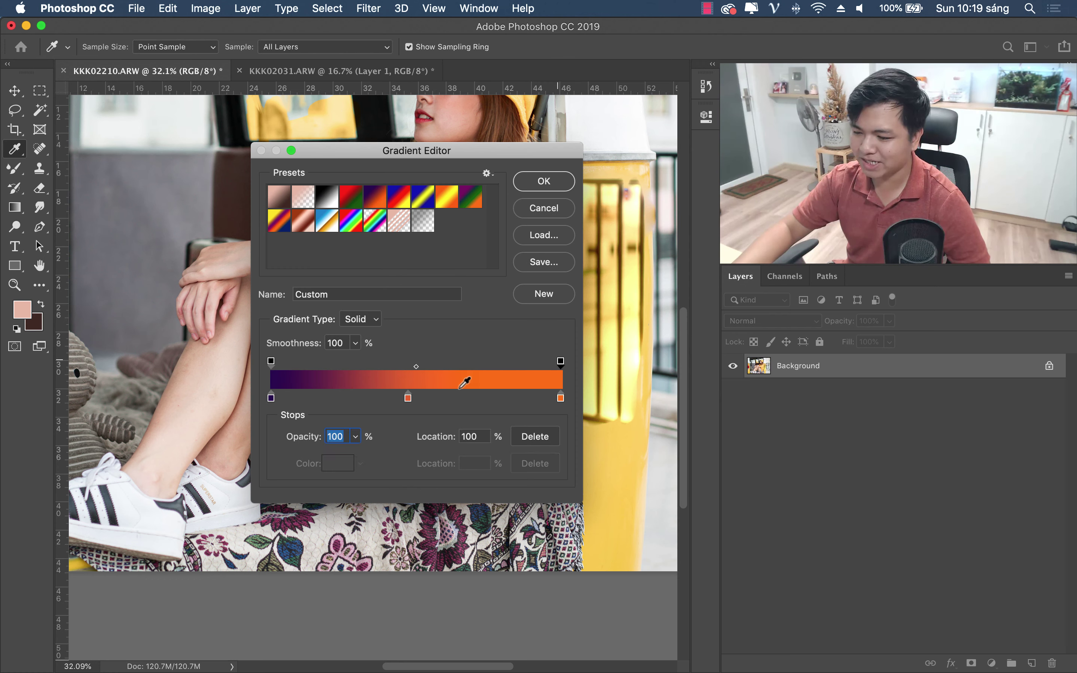
click(358, 434)
drag(353, 452, 322, 453)
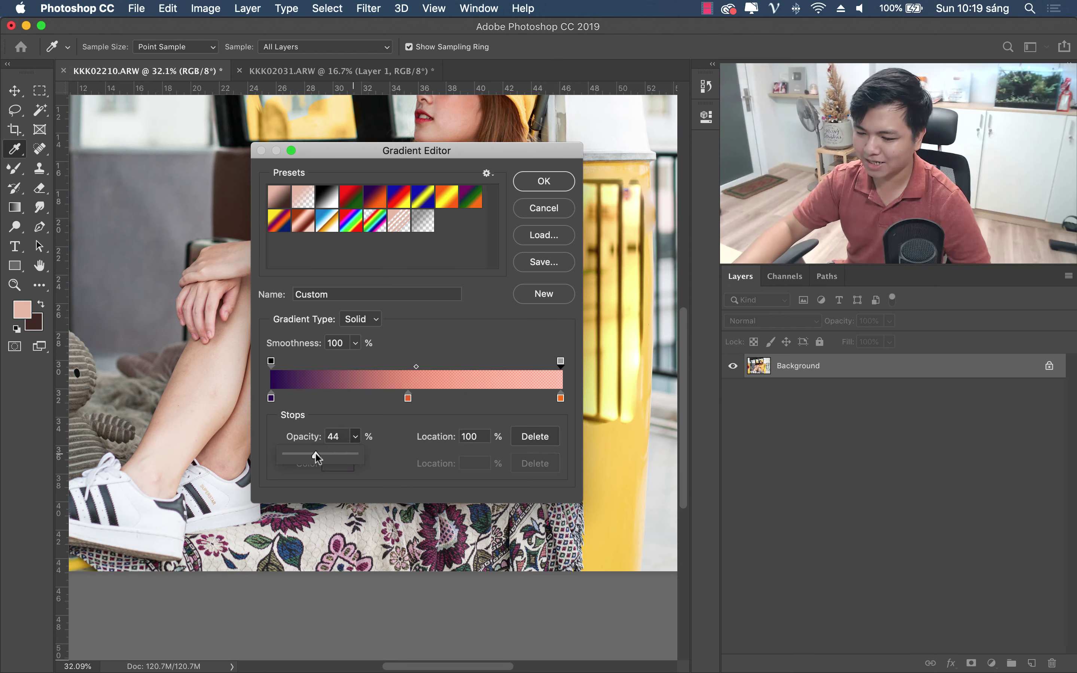
click(564, 188)
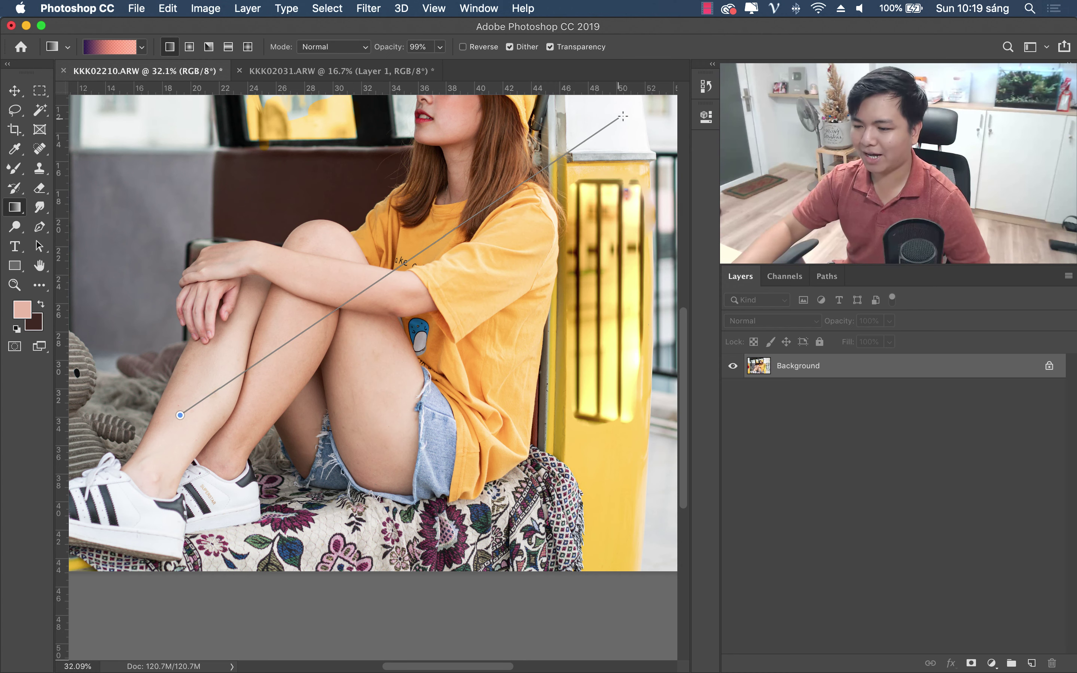
Step: Lay the gradient lower-left to upper-right across the photo, then undo it
drag(180, 415, 623, 116)
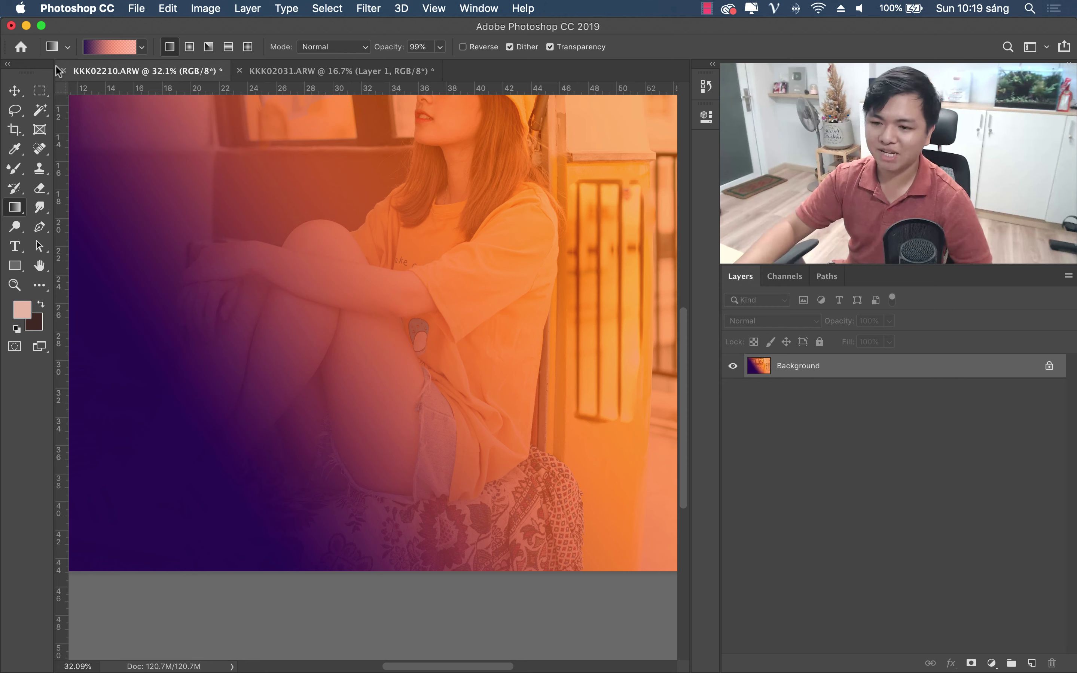
key(ctrl+minus)
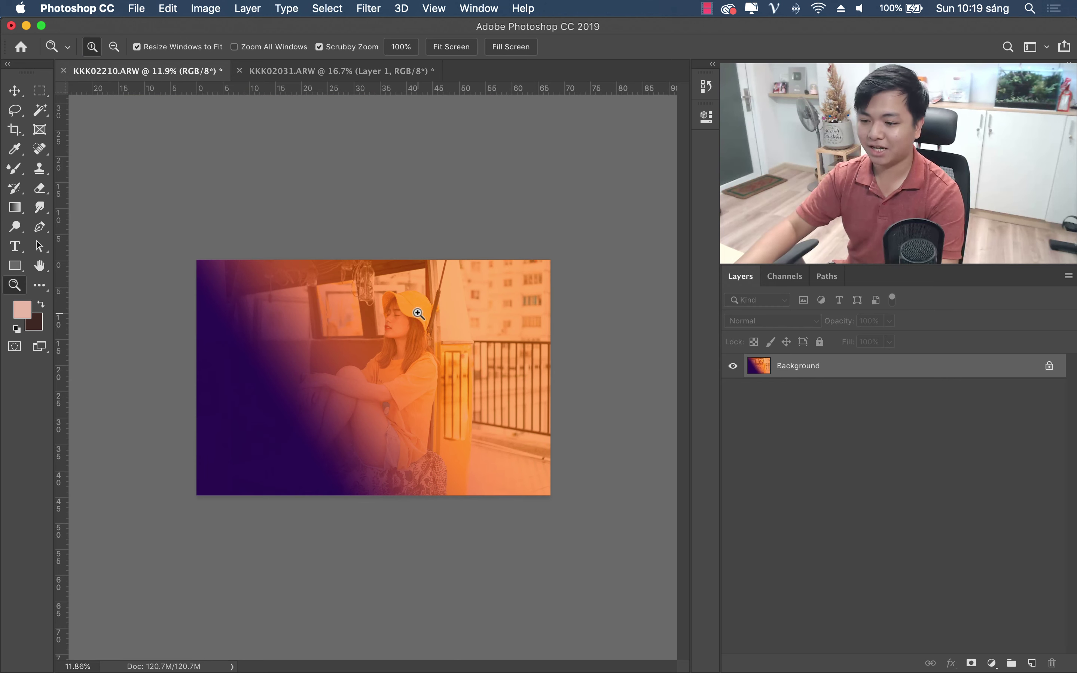
key(ctrl+z)
drag(375, 339, 393, 328)
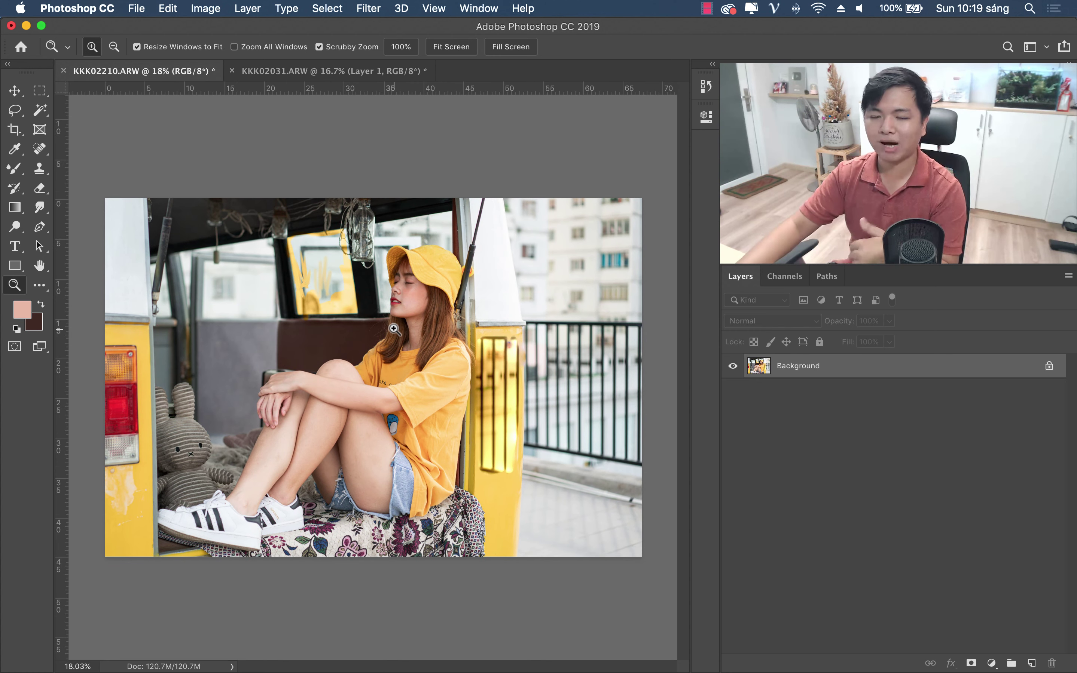
Step: Paint Bucket-fill the cheek, hair, wall, building and hat with pink
click(14, 207)
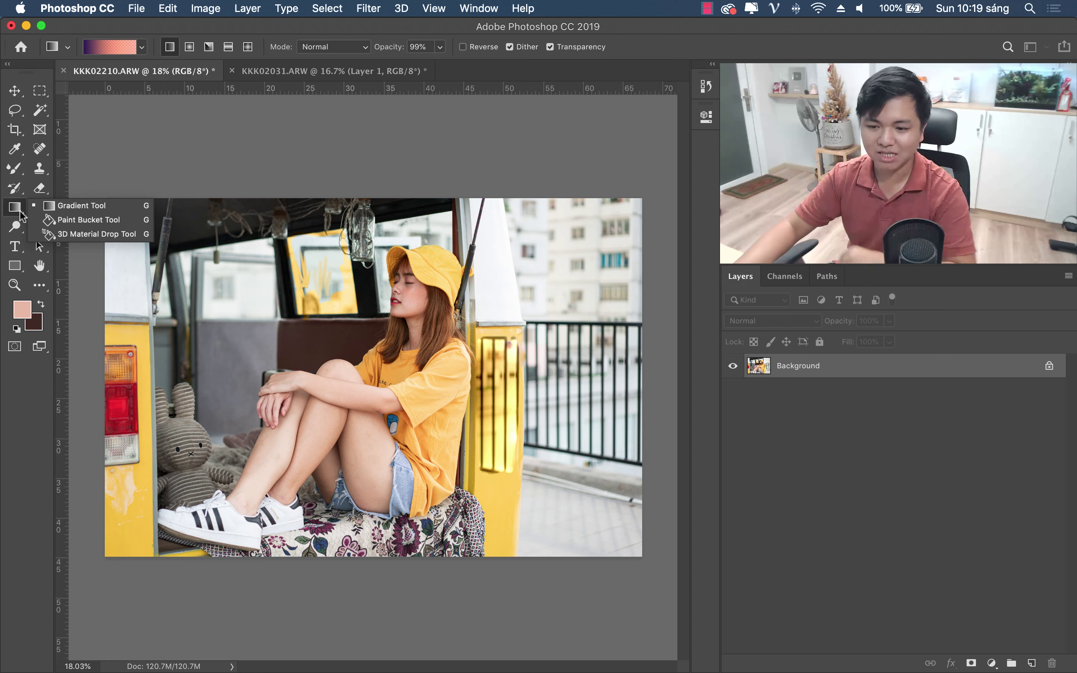
click(57, 221)
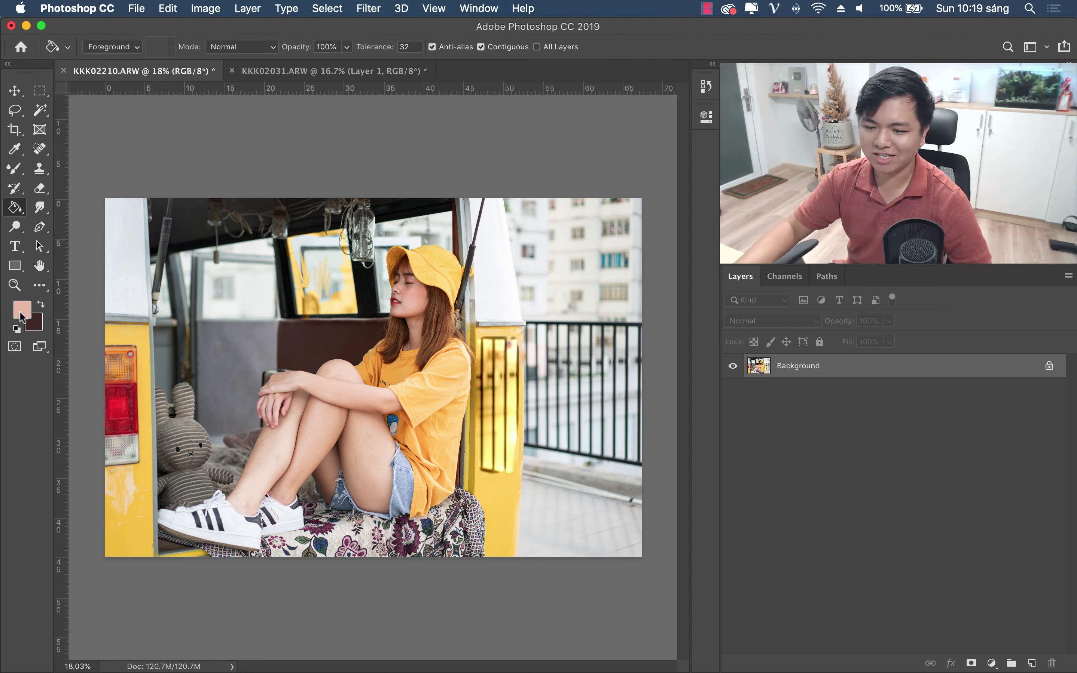
click(400, 294)
click(441, 311)
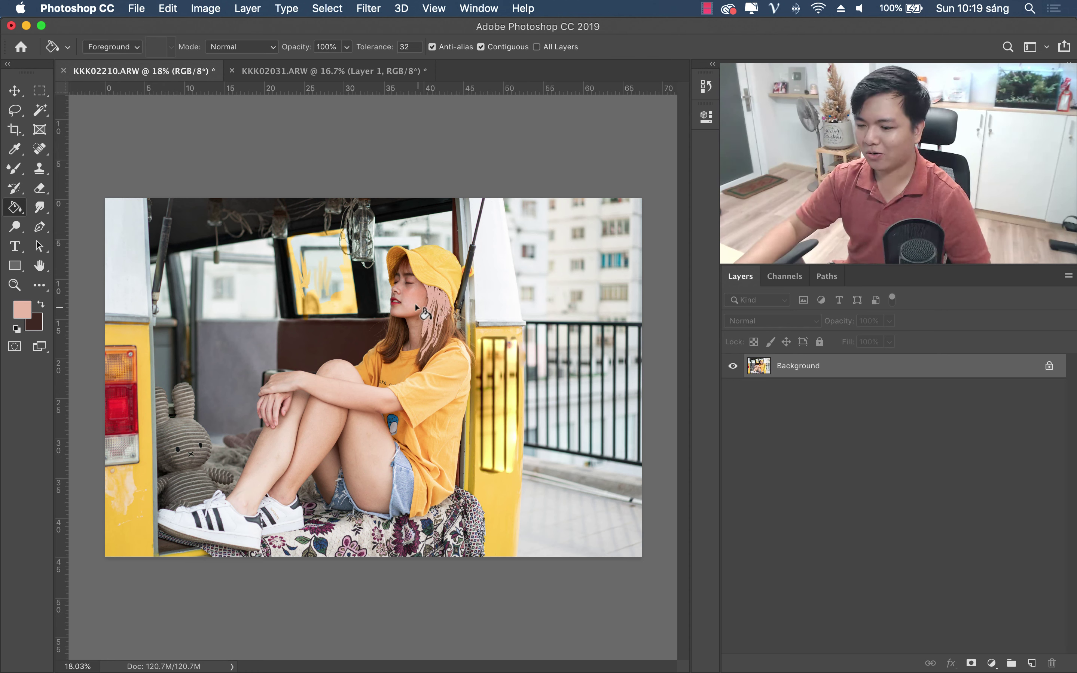
click(440, 232)
click(563, 264)
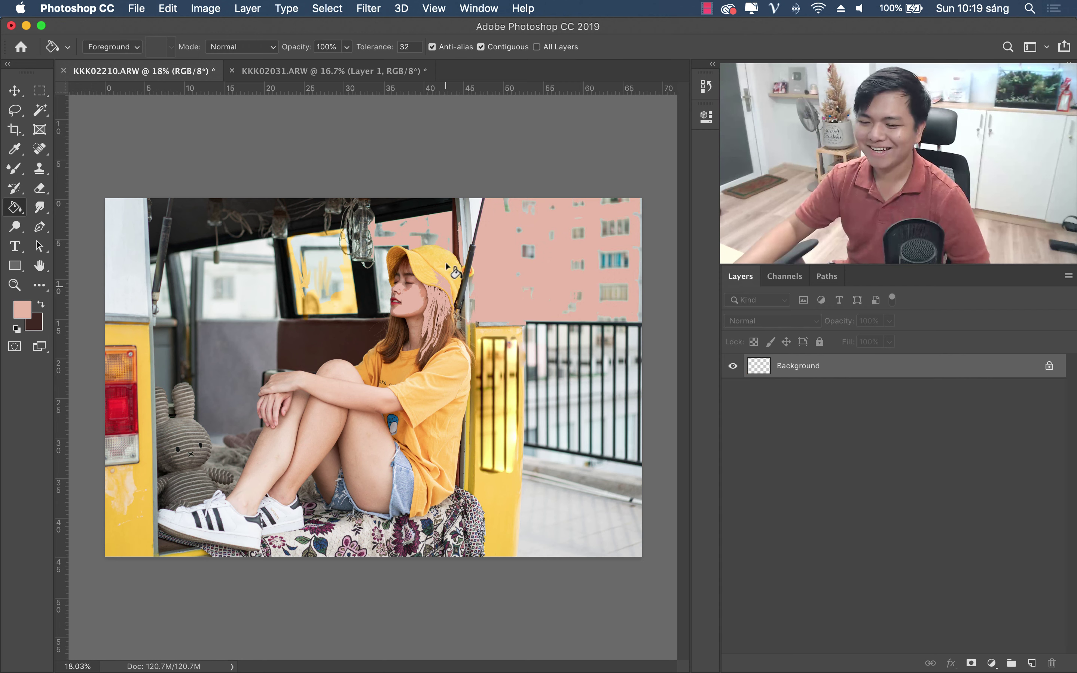
click(450, 267)
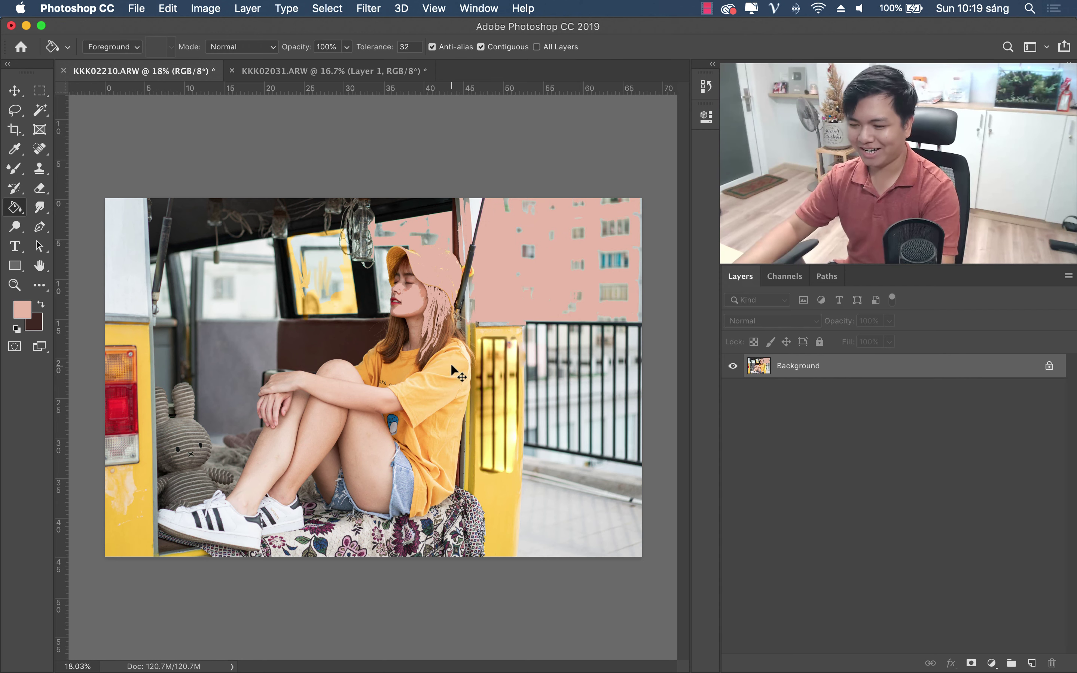
Step: Undo all the pink fills, returning the photo to its original look
key(super+z)
key(super+z)
key(super+z)
key(super+z)
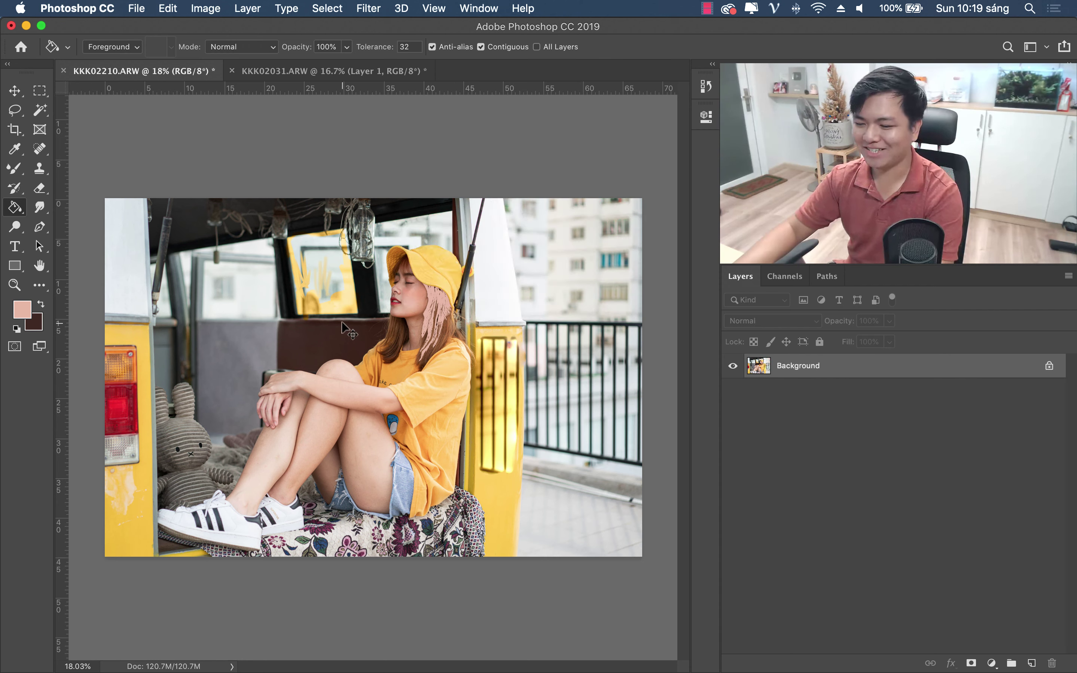
key(super+z)
click(39, 207)
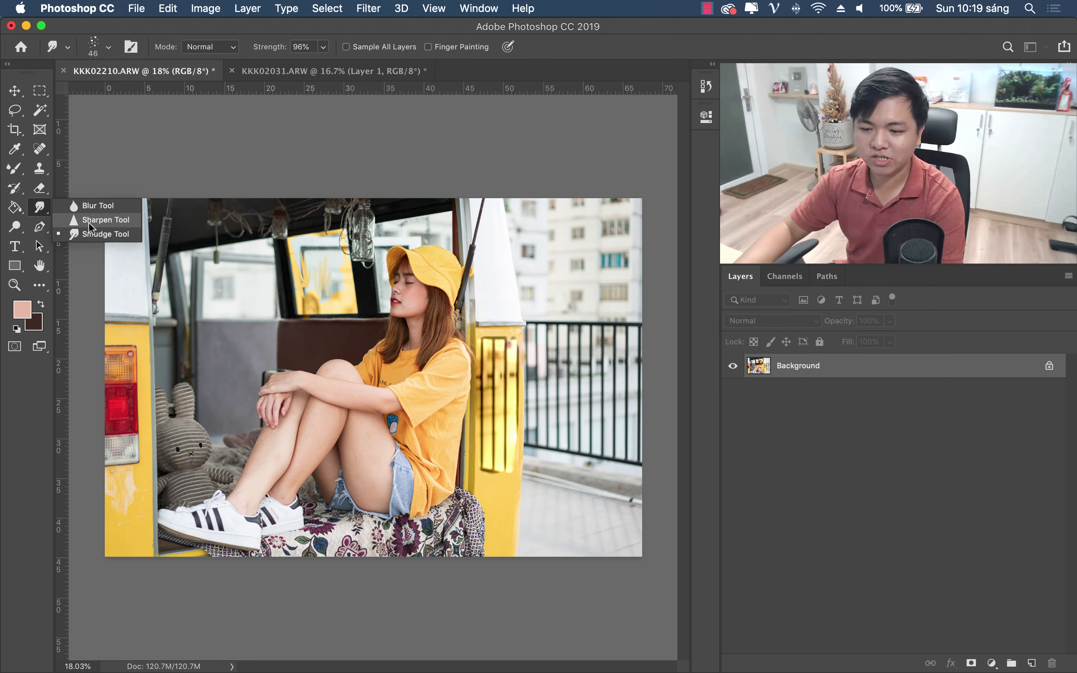
Step: Select the Blur tool at 100% strength and zoom in on the nose and lips
click(107, 207)
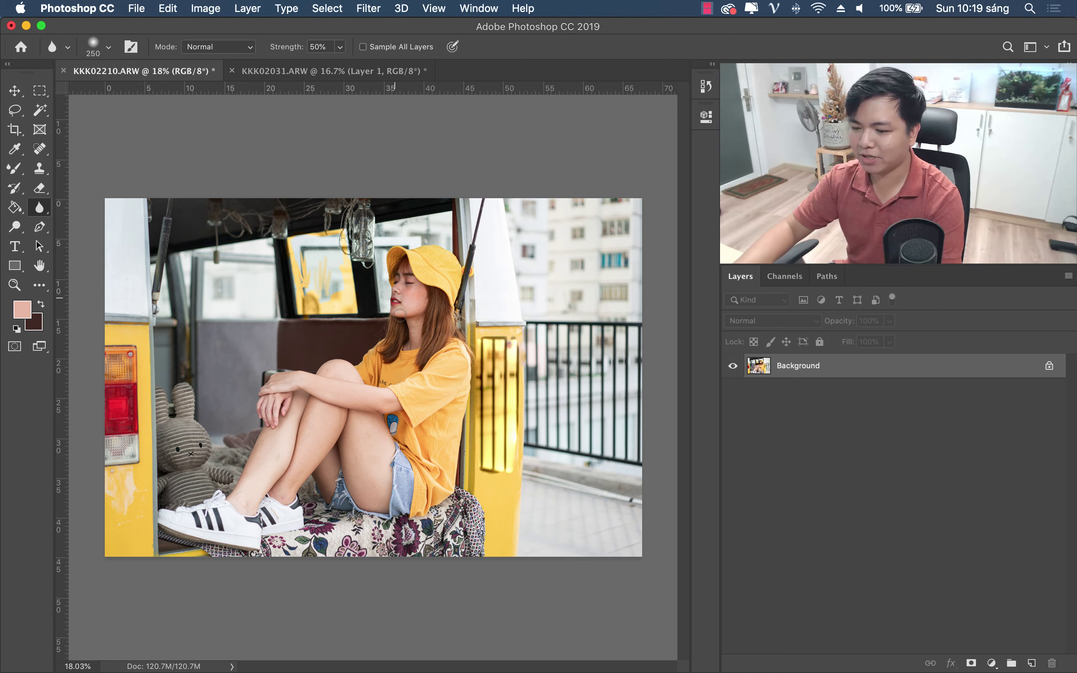
key(z)
drag(393, 294, 566, 288)
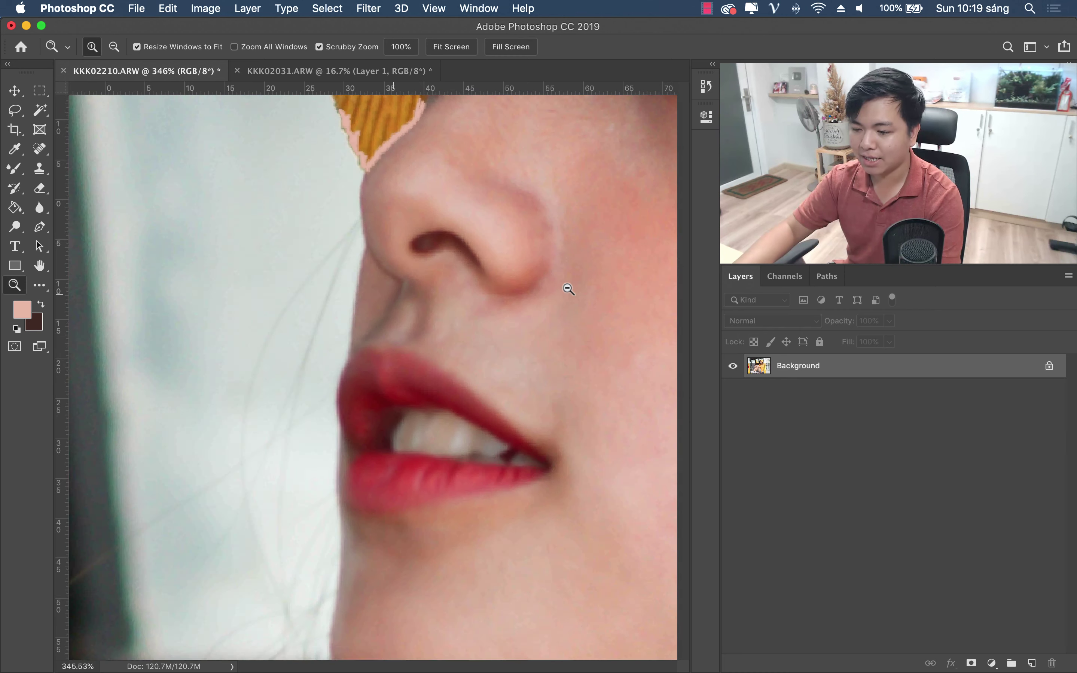
click(39, 208)
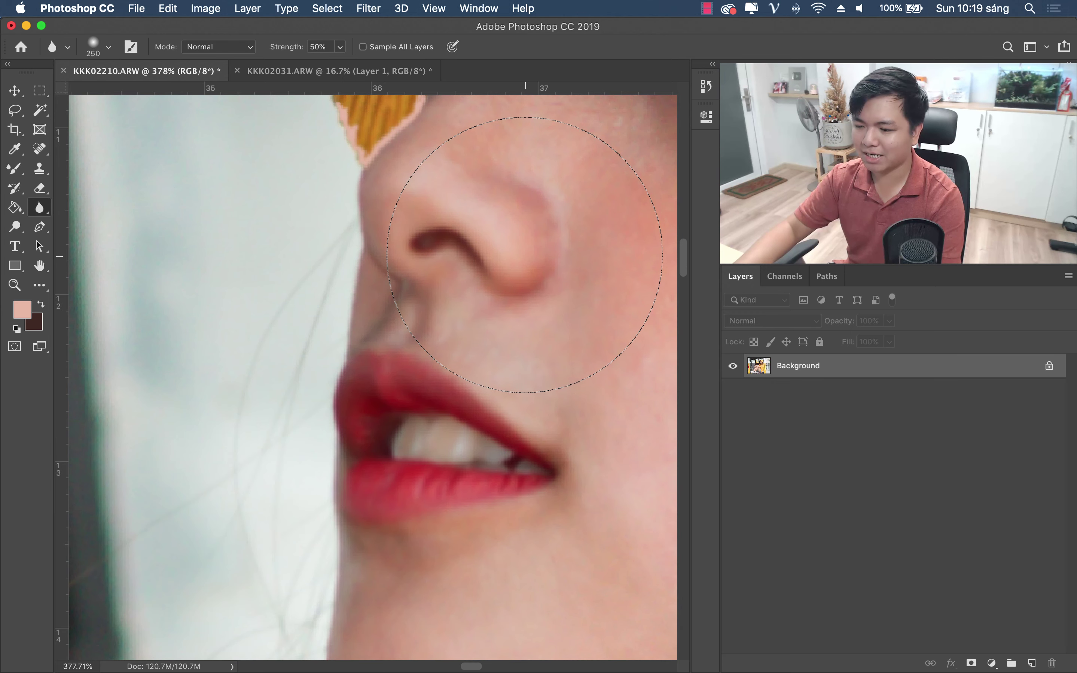
scroll(288, 248, right, 10)
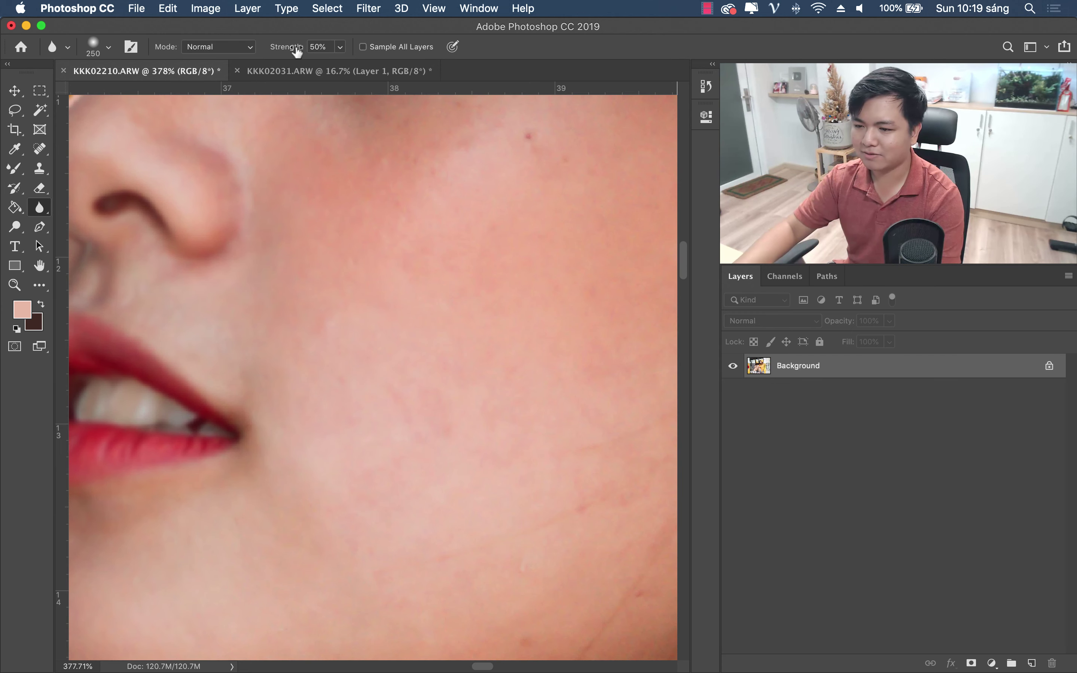
drag(297, 51, 339, 59)
scroll(214, 367, right, 20)
scroll(213, 367, down, 2)
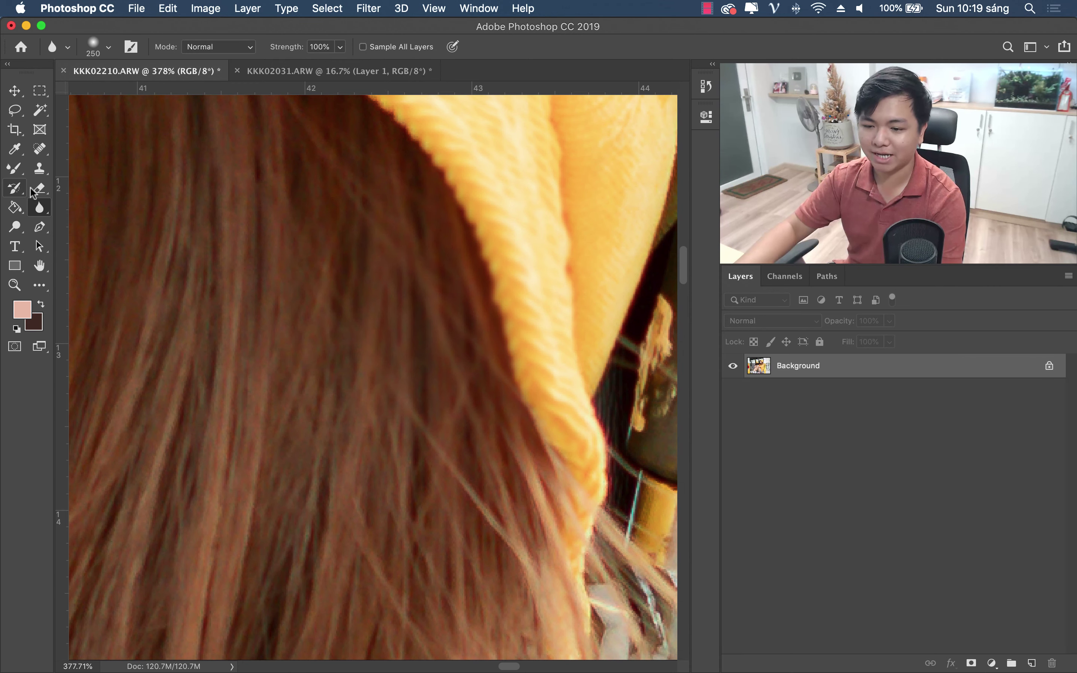
Step: Sharpen the hair strands with the Sharpen tool at 100% strength, size 45
right_click(48, 216)
click(87, 220)
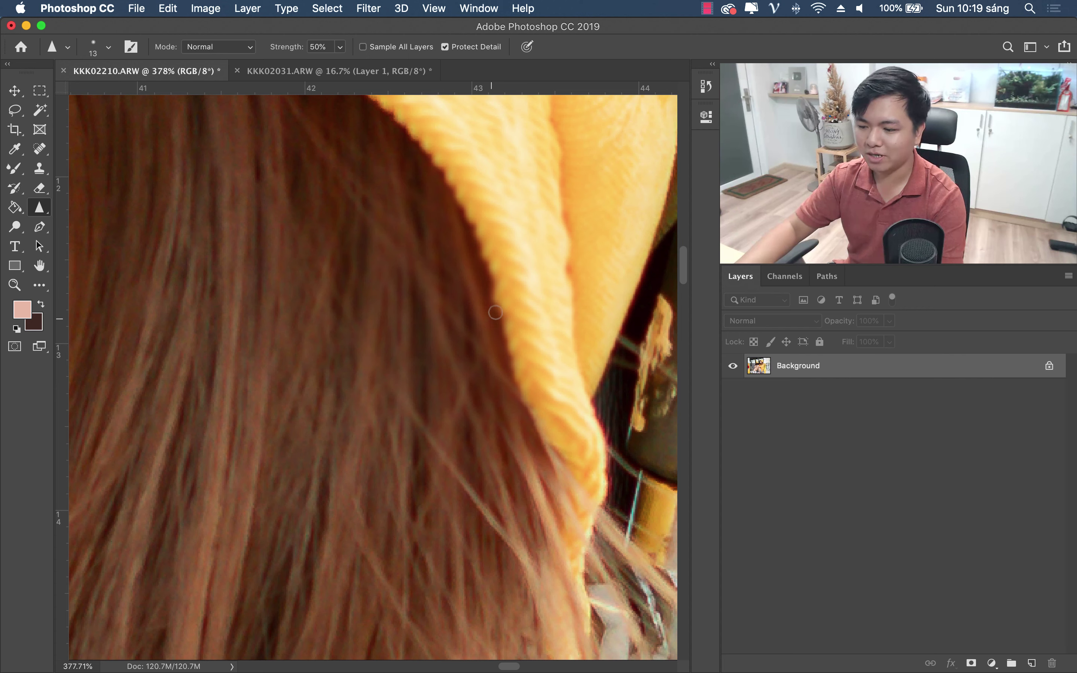
drag(287, 49, 356, 64)
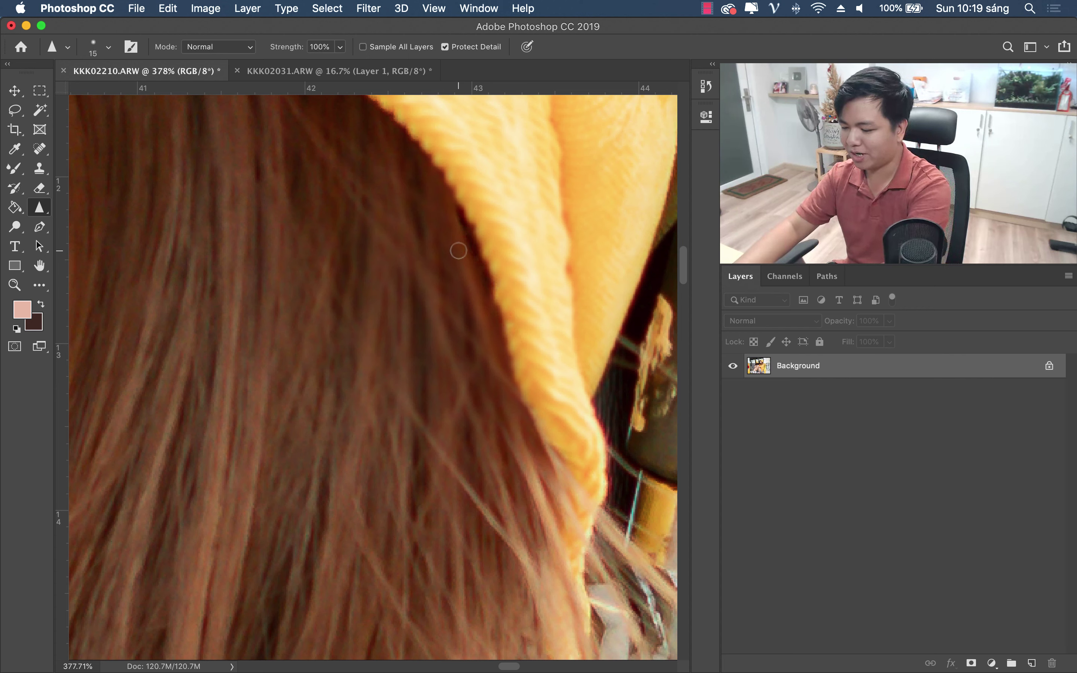
mouse_move(460, 252)
mouse_down()
mouse_move(475, 442)
mouse_move(606, 145)
mouse_up()
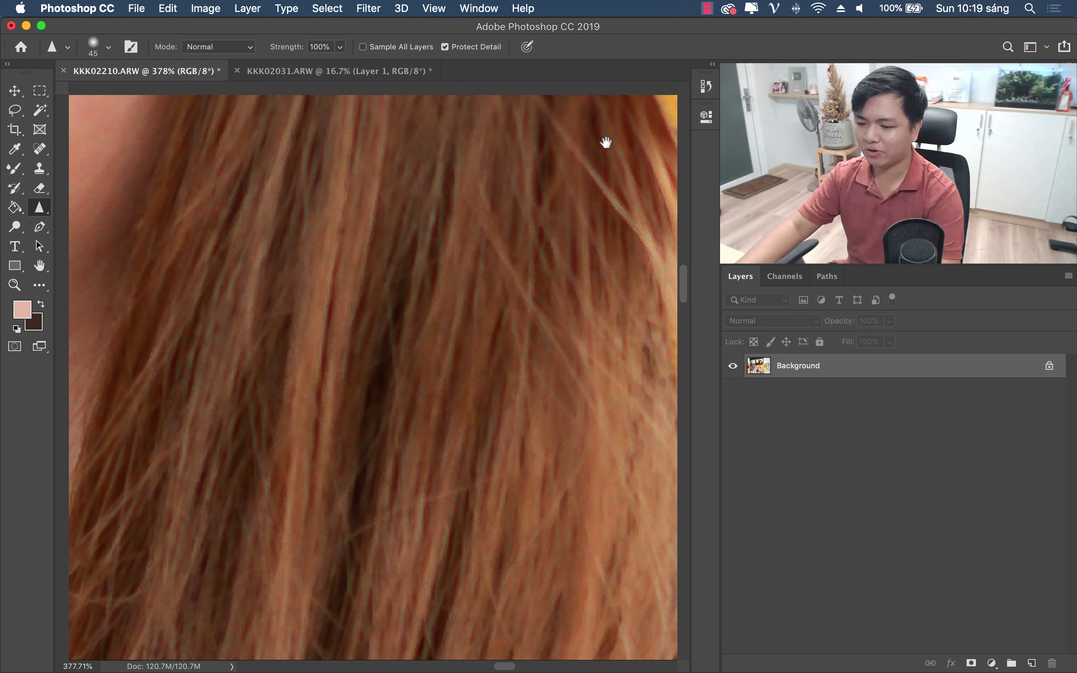
mouse_move(374, 232)
mouse_down()
mouse_move(409, 180)
mouse_move(531, 375)
mouse_move(329, 409)
mouse_move(483, 199)
mouse_move(315, 231)
mouse_move(370, 325)
mouse_up()
key(z)
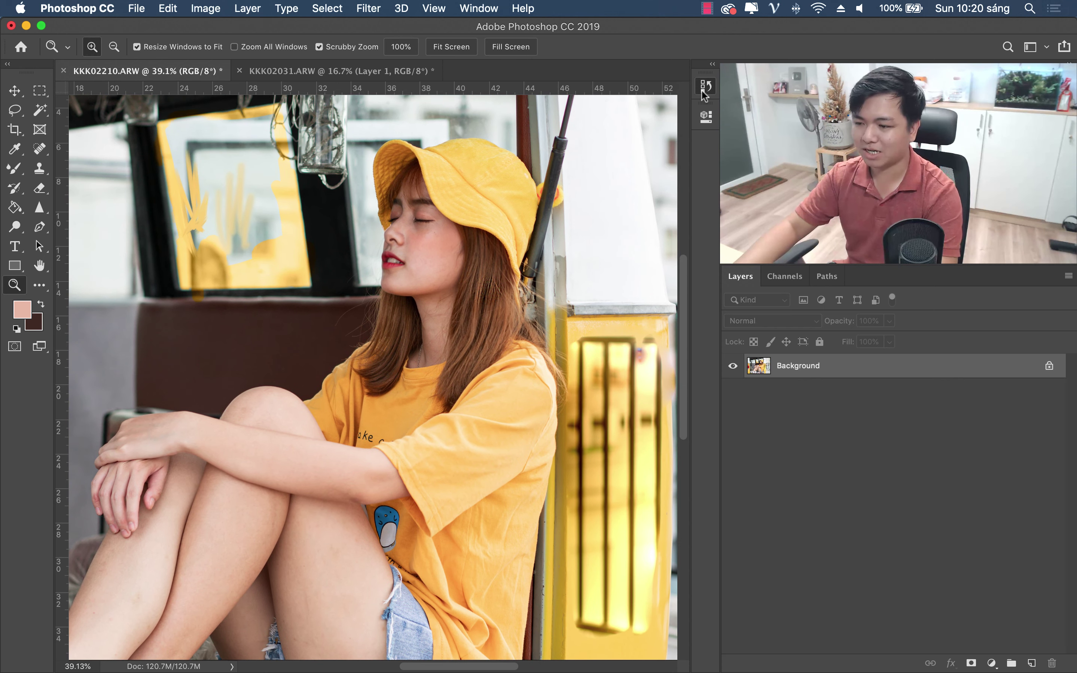
Step: Revert the photo to its original state from the History list and fit it on screen
click(703, 92)
scroll(596, 113, up, 5)
click(604, 107)
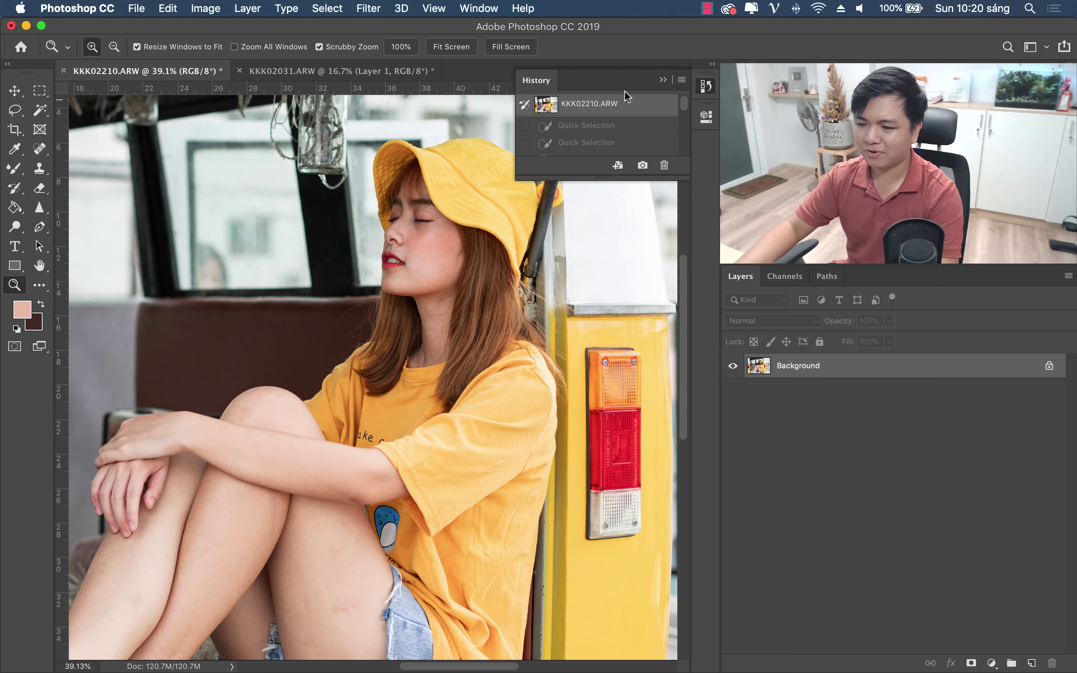
click(662, 81)
click(451, 47)
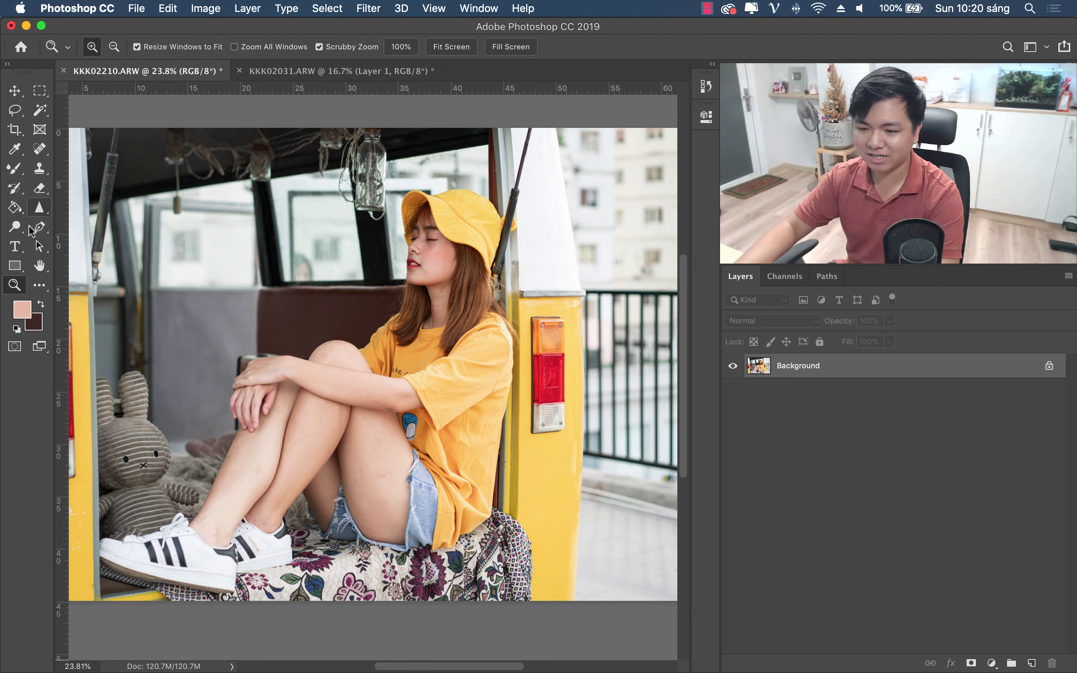
Step: Select the Smudge tool with a slightly larger Soft Round brush tip
click(40, 207)
click(89, 236)
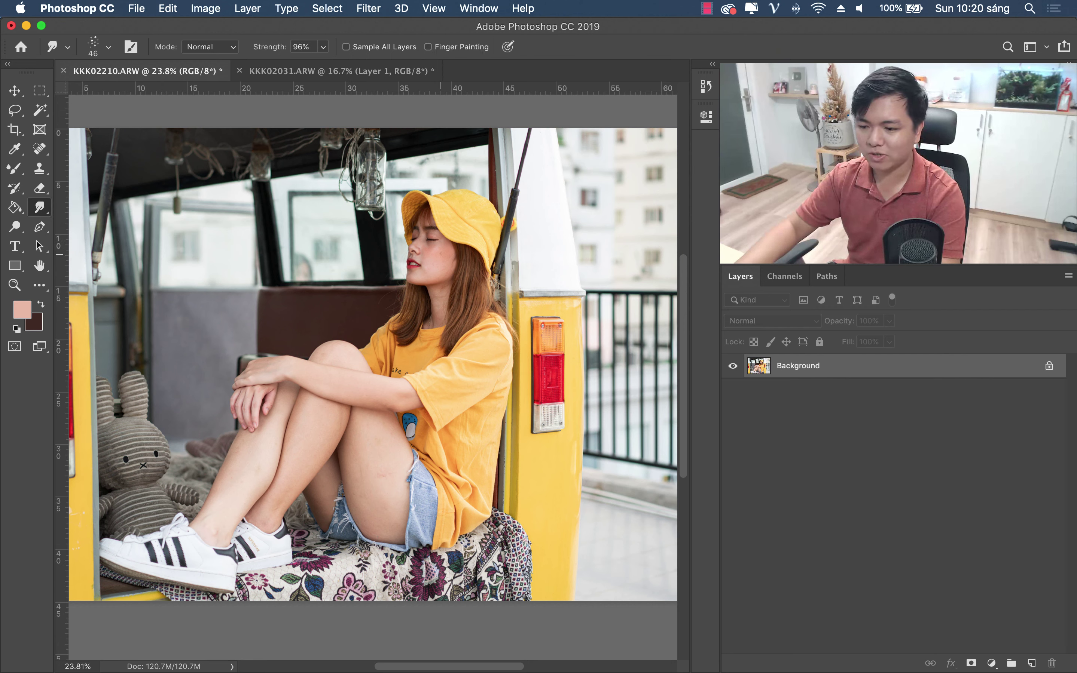
key(bracketright)
key(bracketright)
key(bracketright)
key(bracketright)
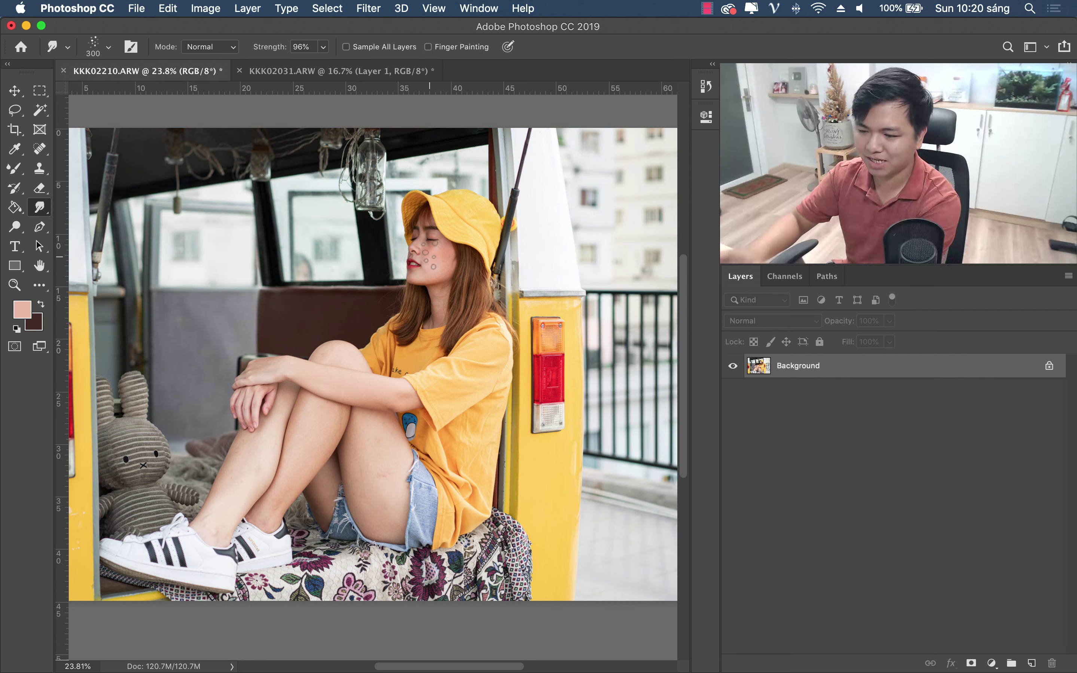
right_click(391, 269)
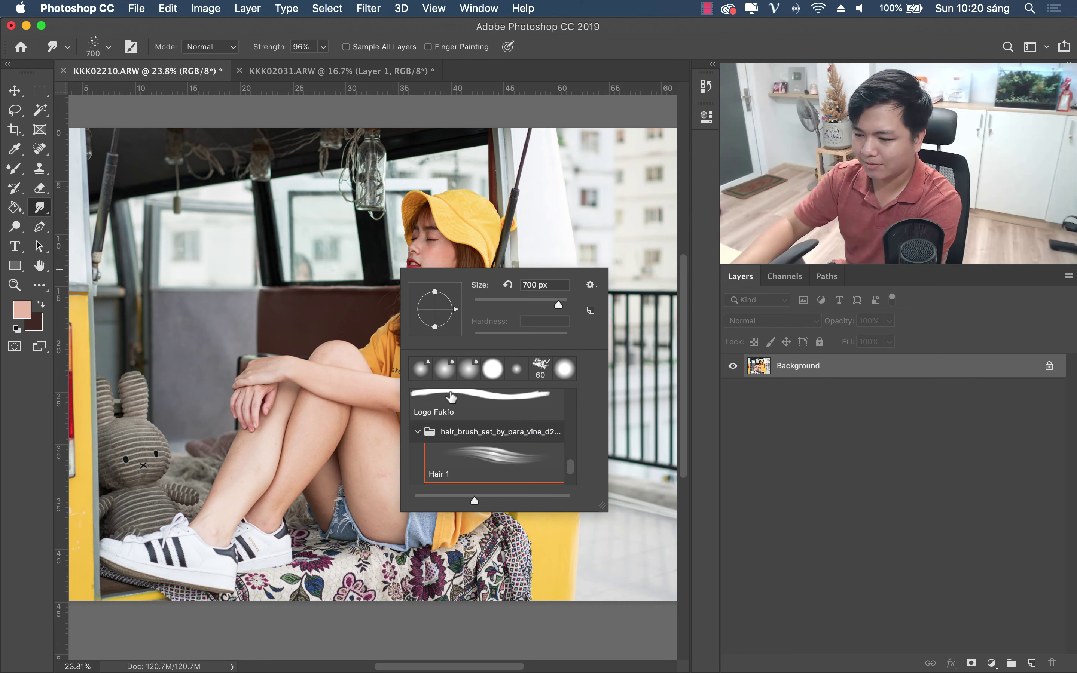
scroll(452, 400, up, 5)
scroll(476, 414, up, 5)
scroll(480, 427, up, 3)
click(480, 431)
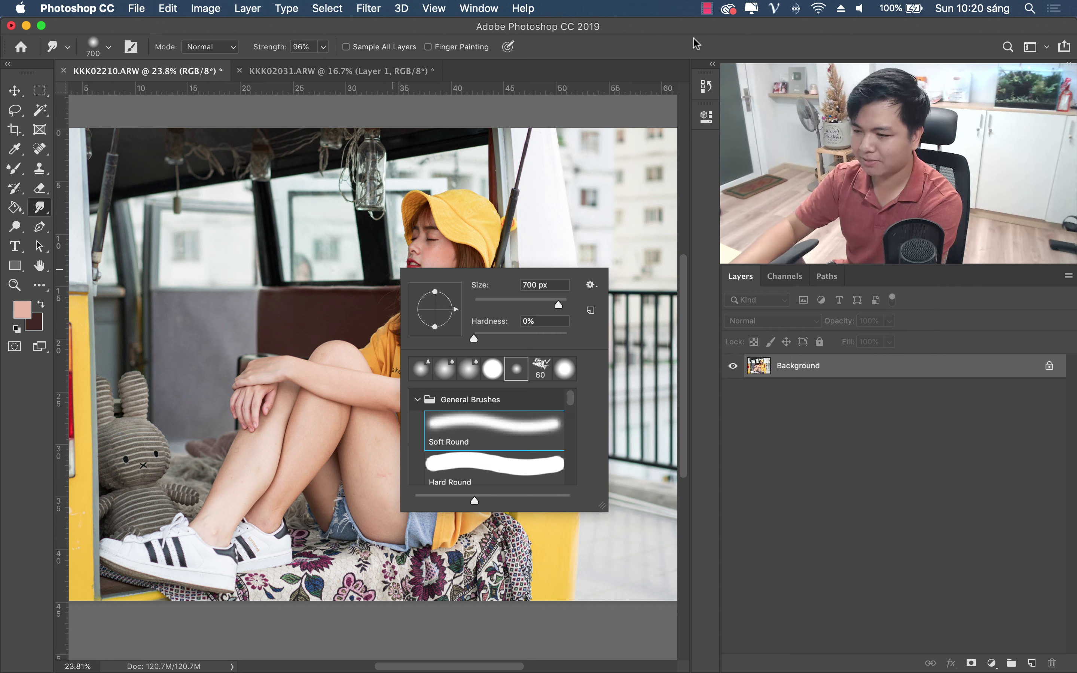
key(Return)
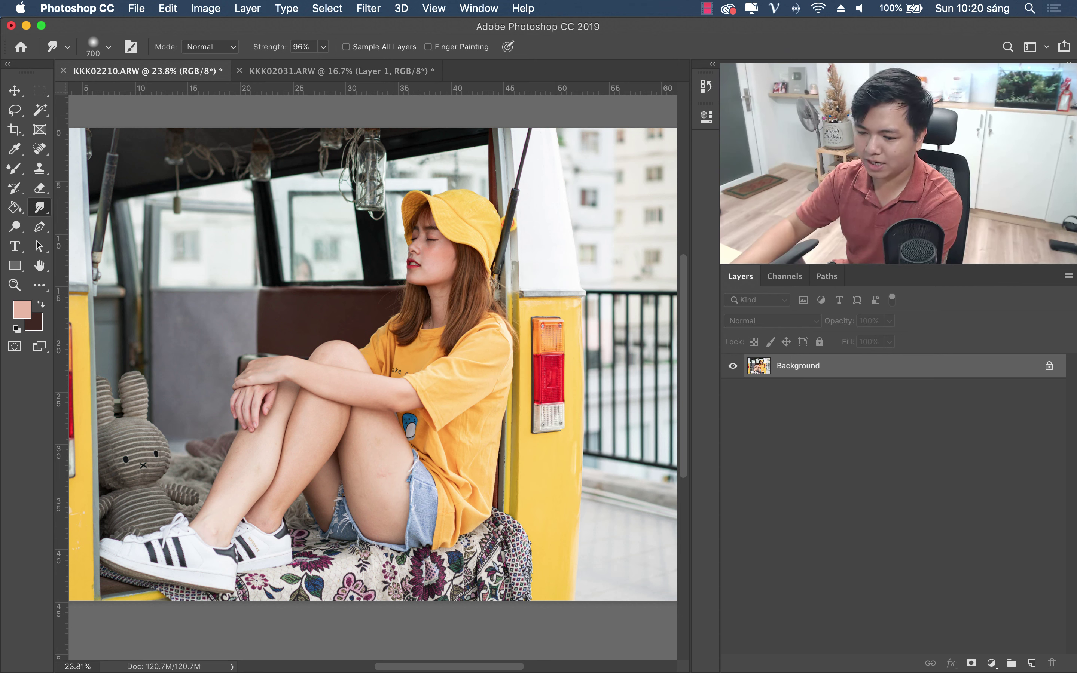
Step: Smudge the toy bunny's face, then undo the smudge
drag(134, 458, 161, 443)
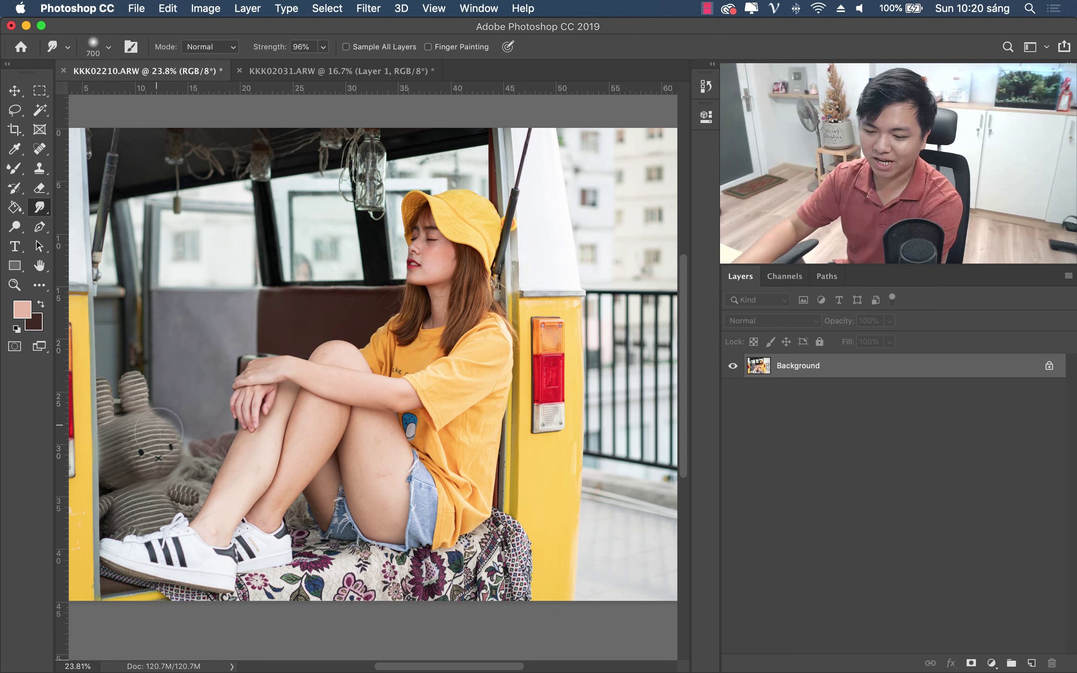
key(super+z)
key(super+z)
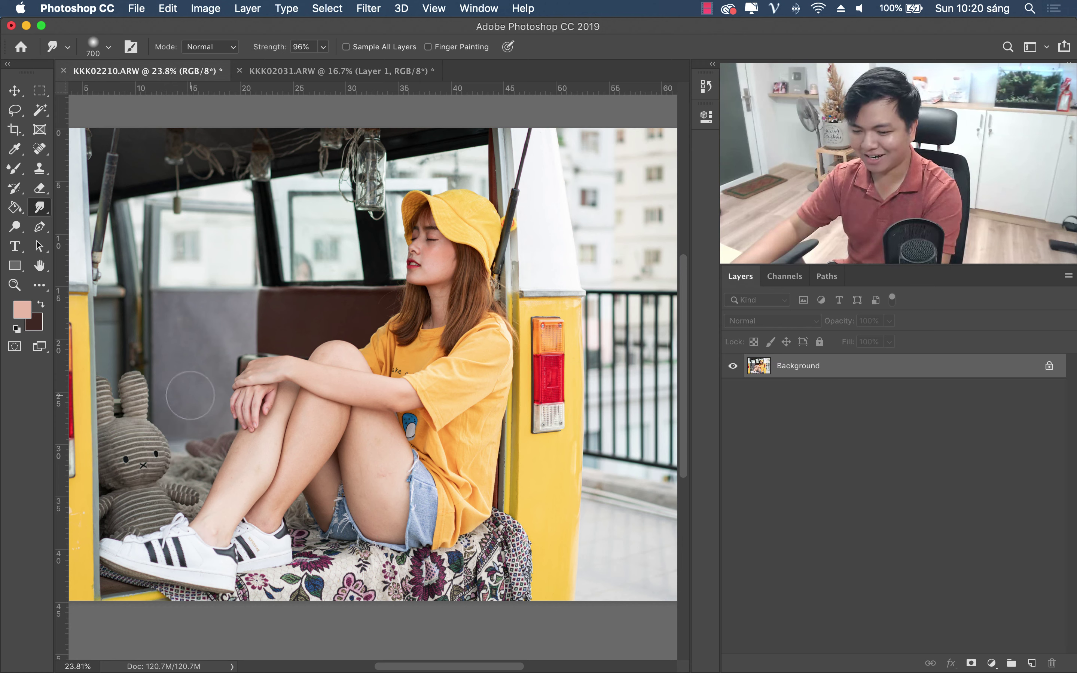
click(12, 230)
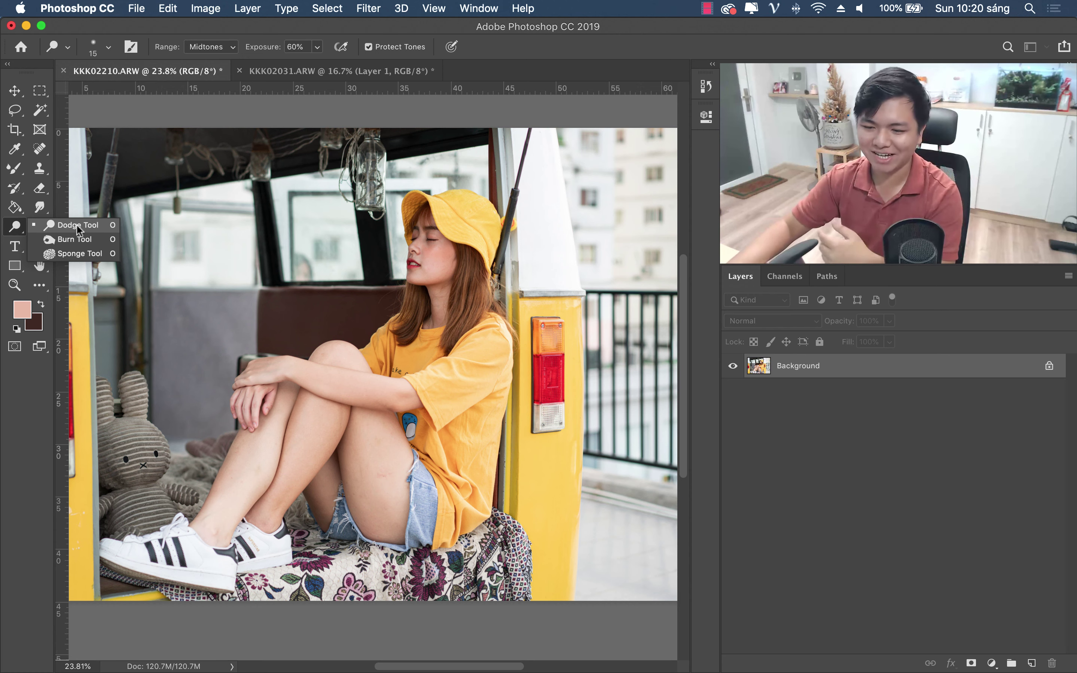
Step: Switch from Dodge to the Burn tool at Midtones, 50% exposure, with a 700 brush
click(77, 224)
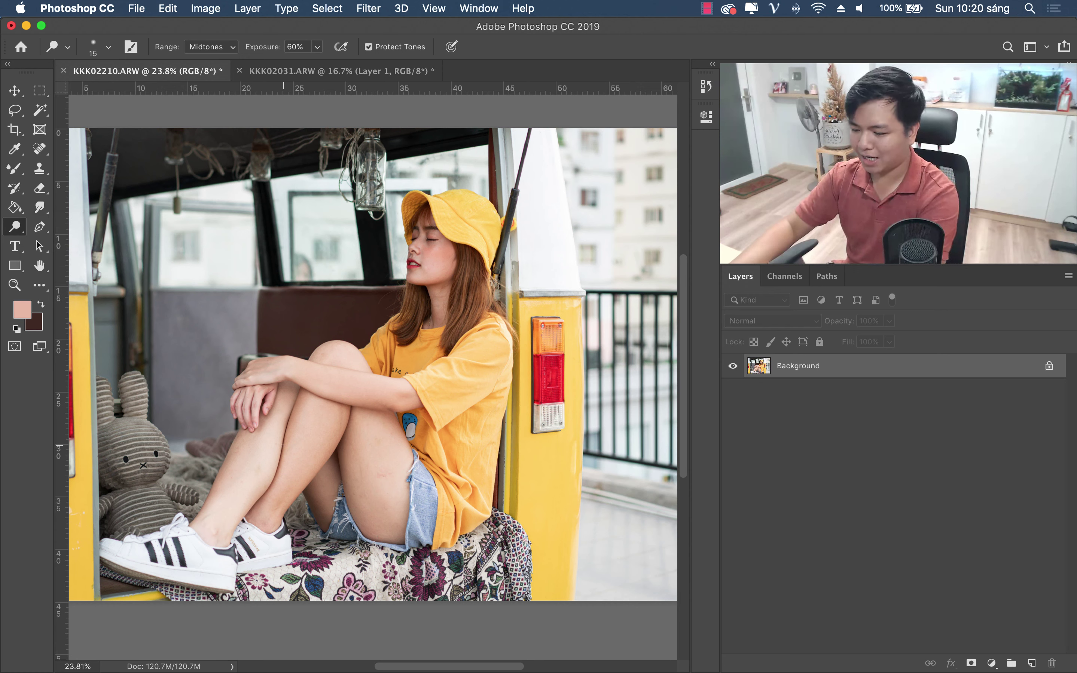
key(bracketright)
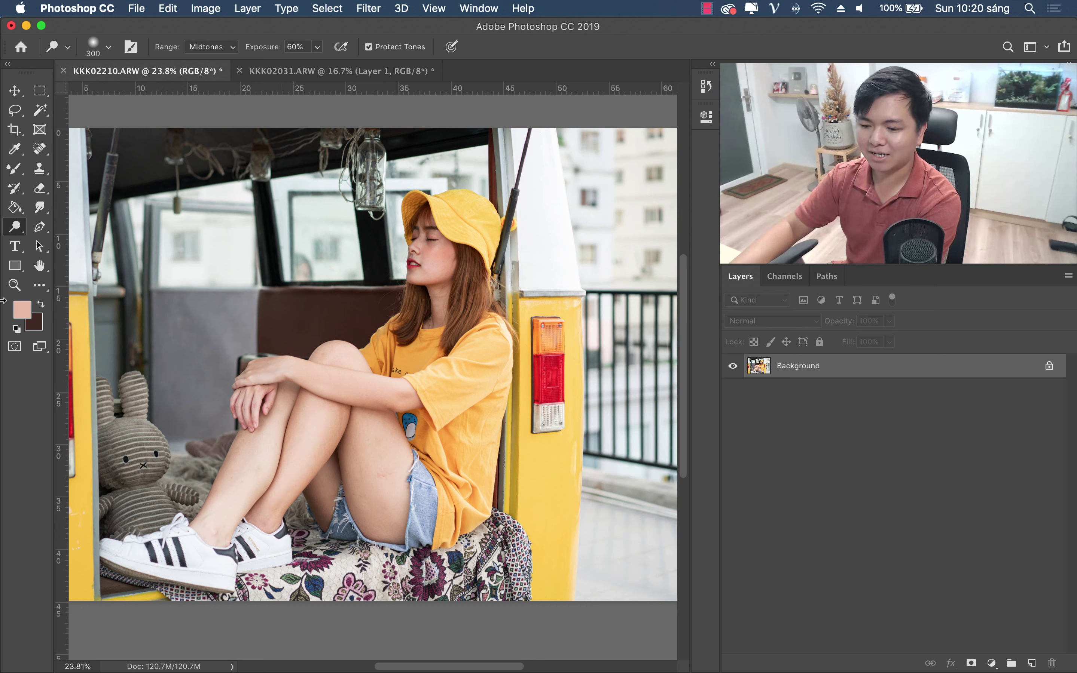
right_click(18, 230)
click(87, 239)
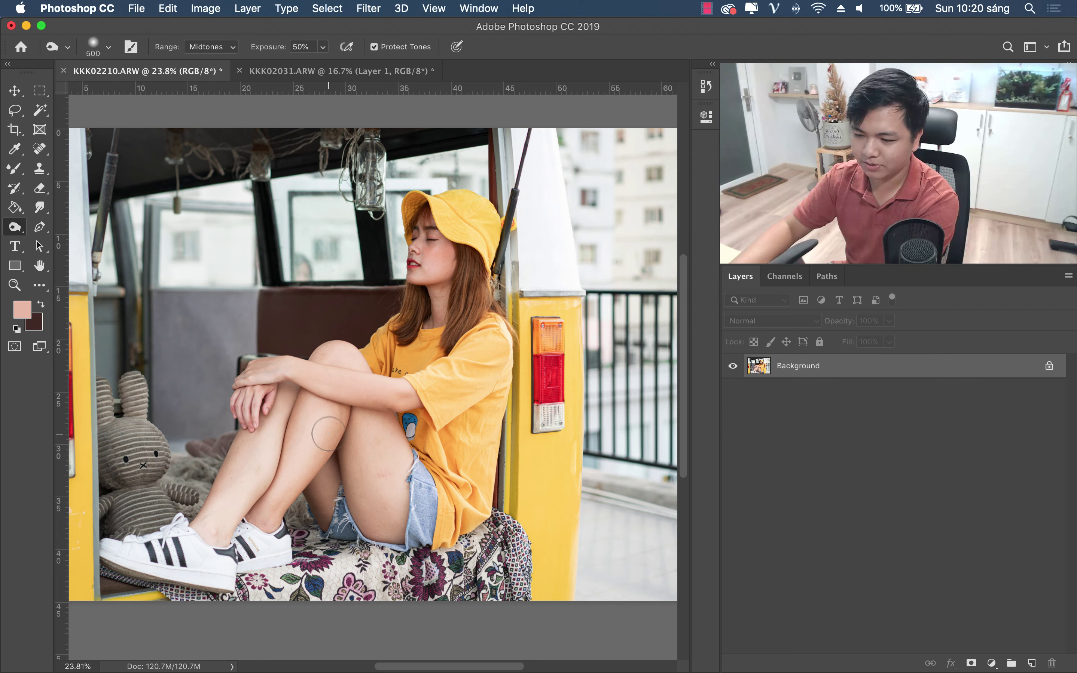
key(bracketright)
key(bracketright)
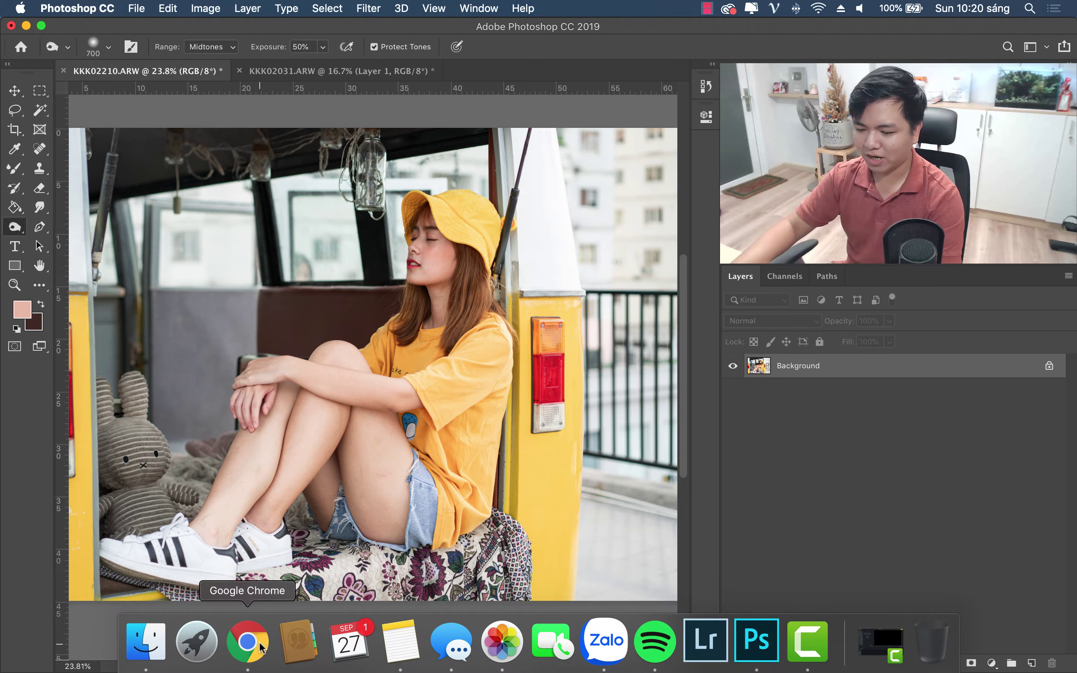
Step: Search the HPphotoshop YouTube channel for 'dogde and burn', then go back to Photoshop
click(248, 641)
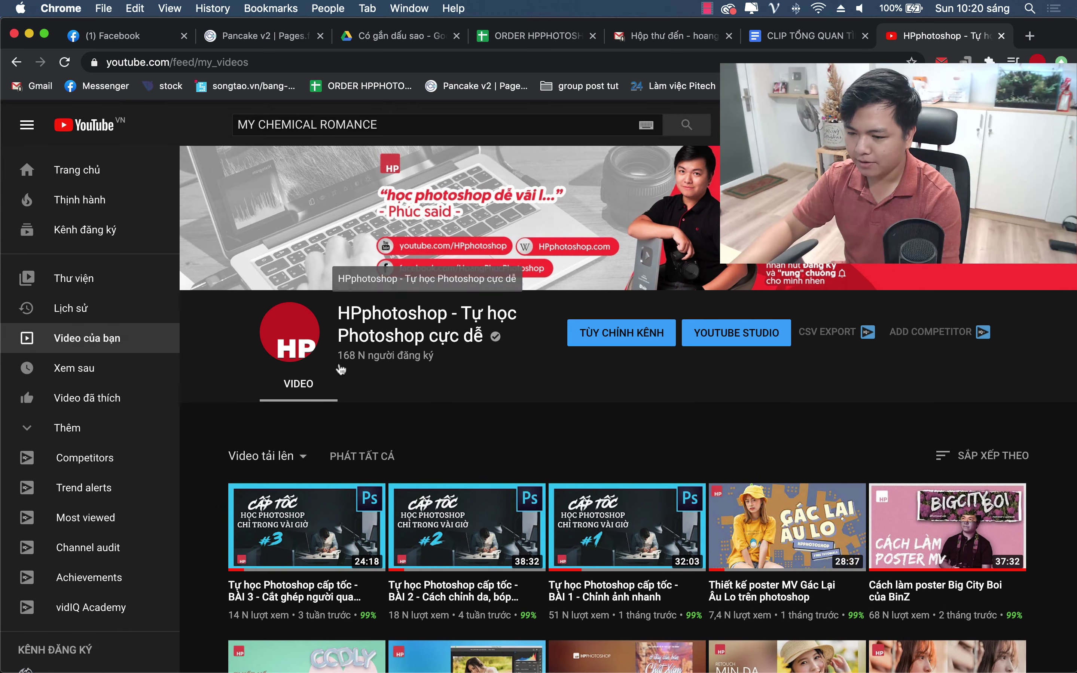
click(294, 383)
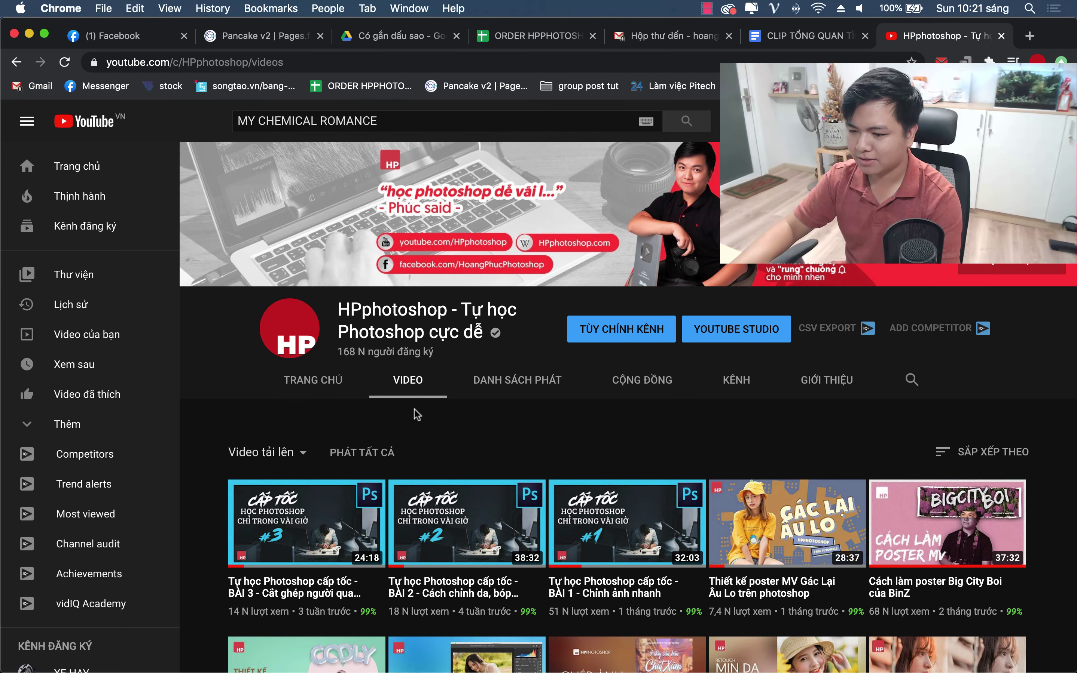
click(312, 381)
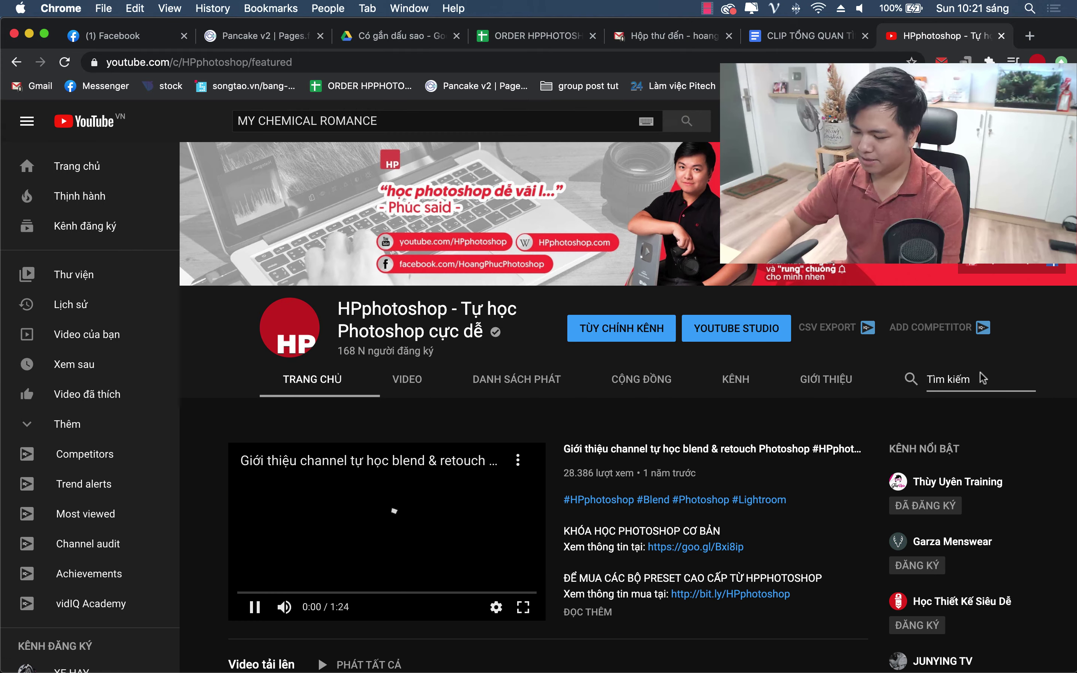
text(dogde an)
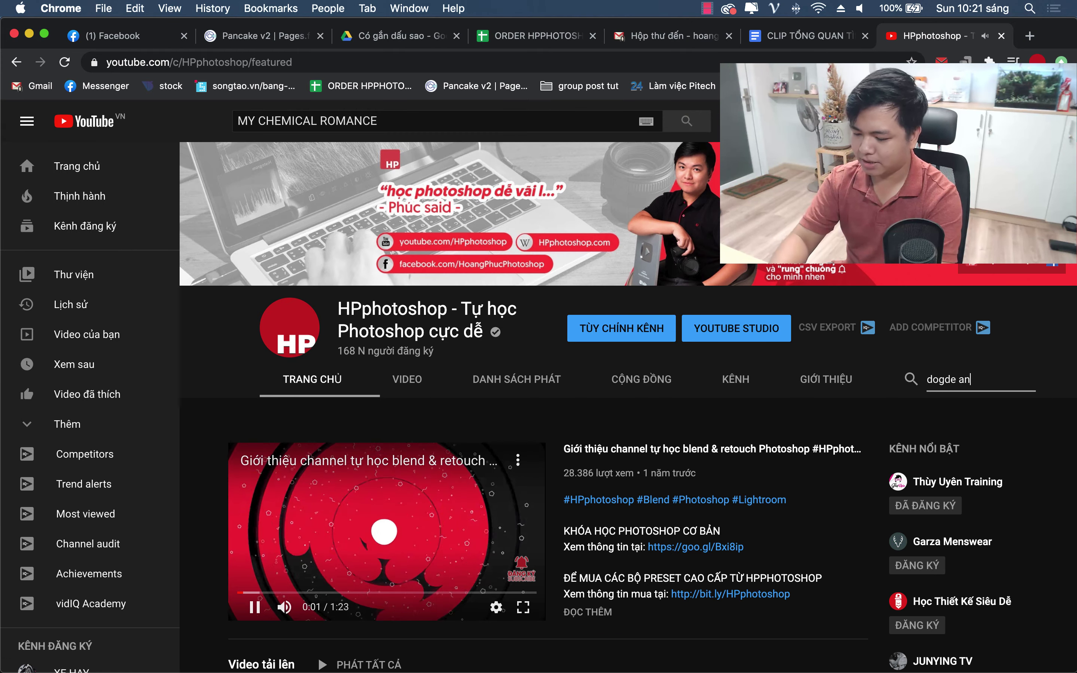
text(d burn)
key(Return)
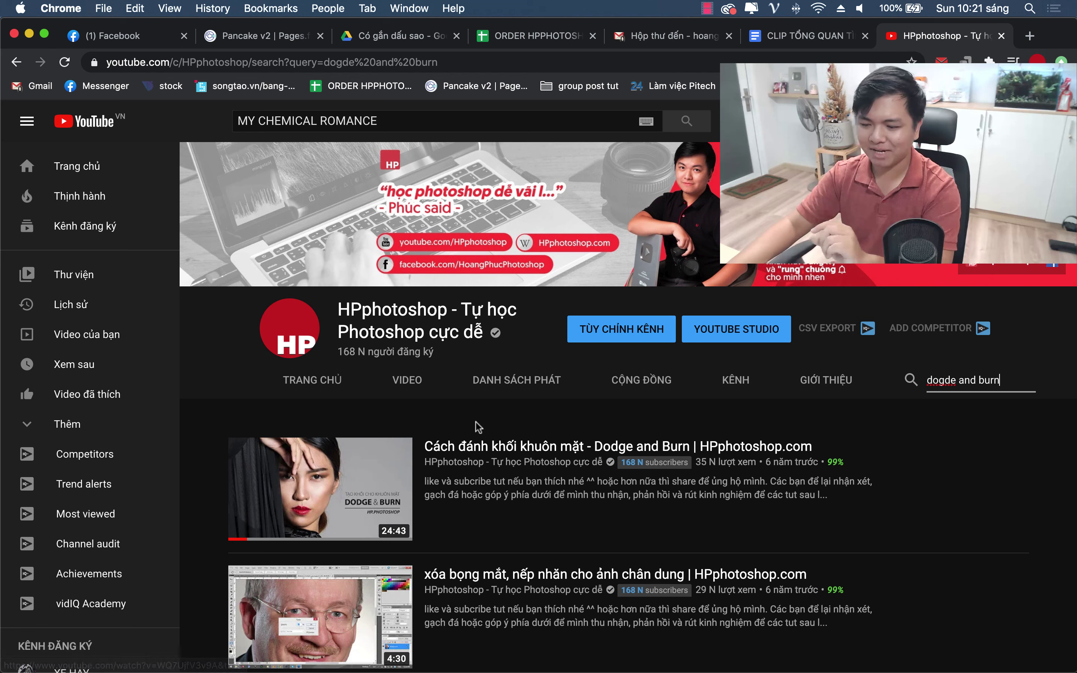
mouse_move(705, 642)
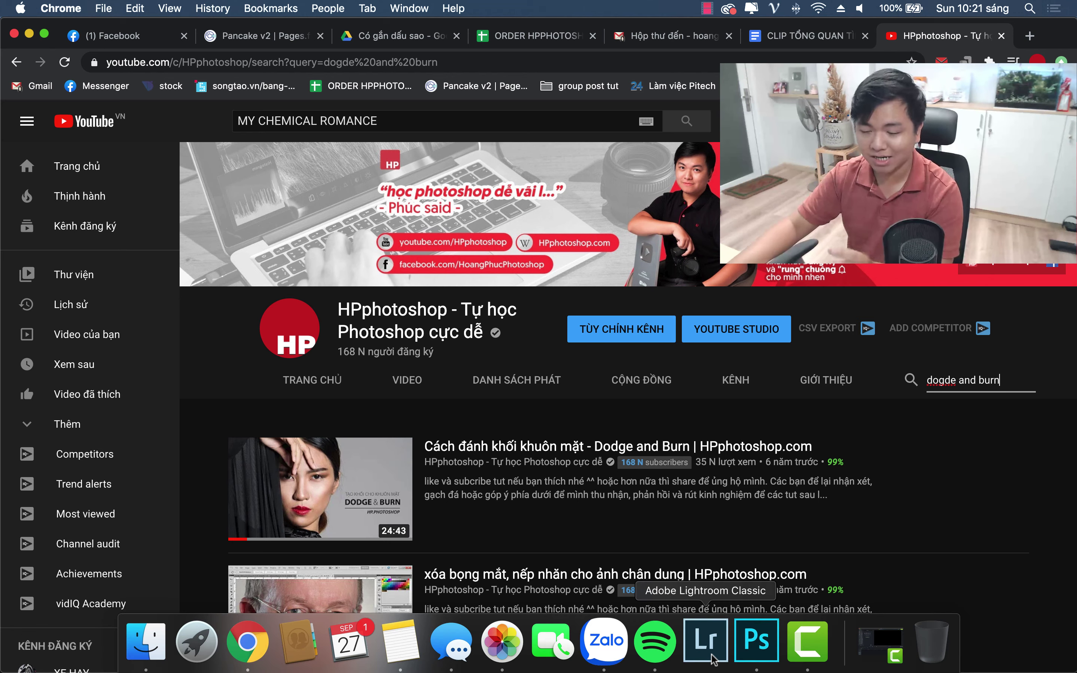
click(756, 643)
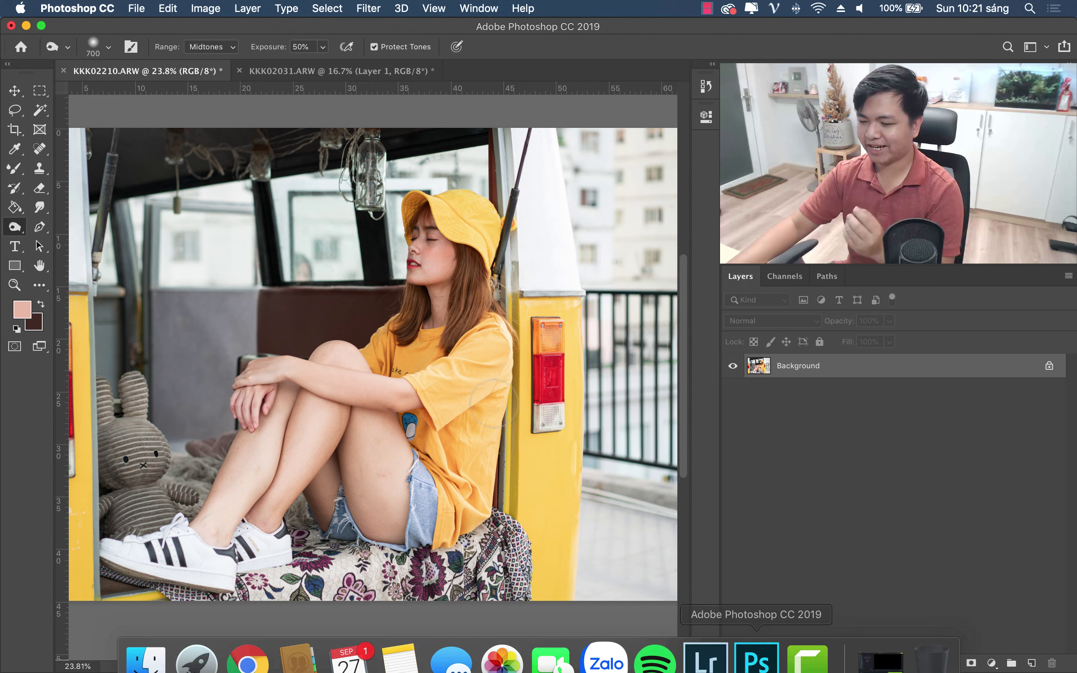
Step: With the standard Pen tool, trace a path around the woman, then delete it
right_click(11, 231)
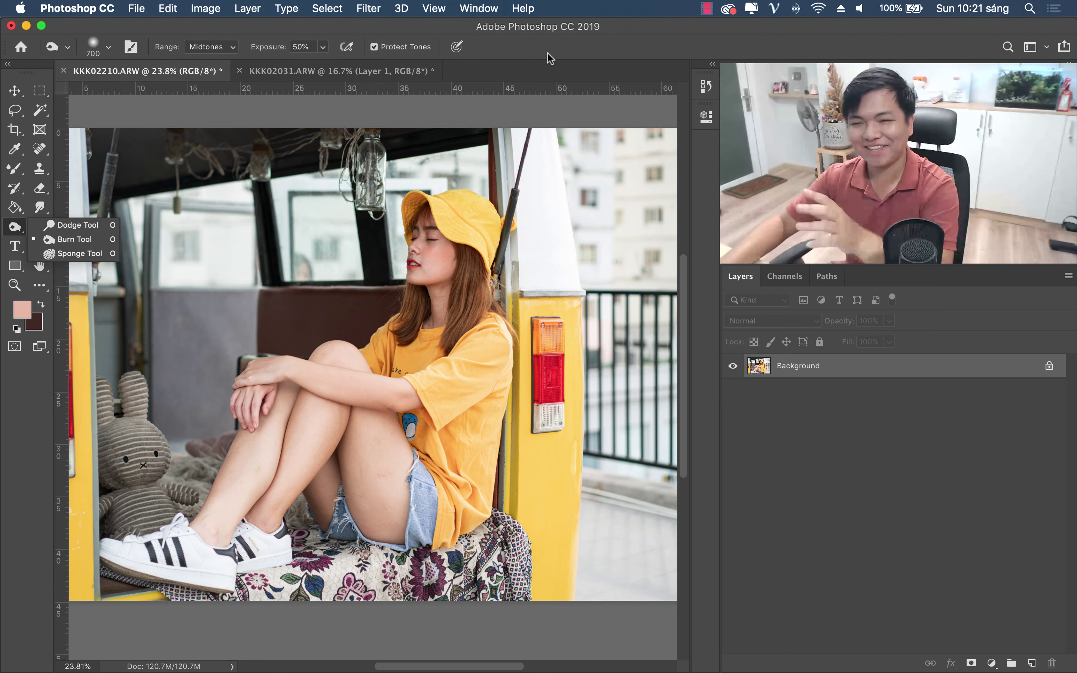
click(39, 228)
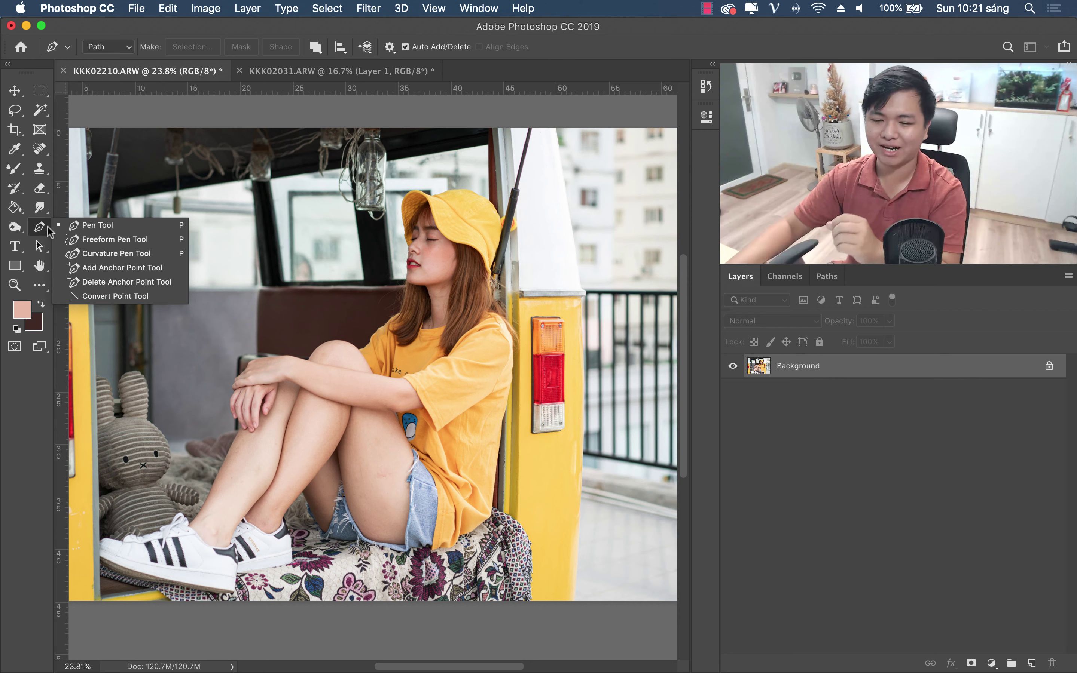
click(92, 226)
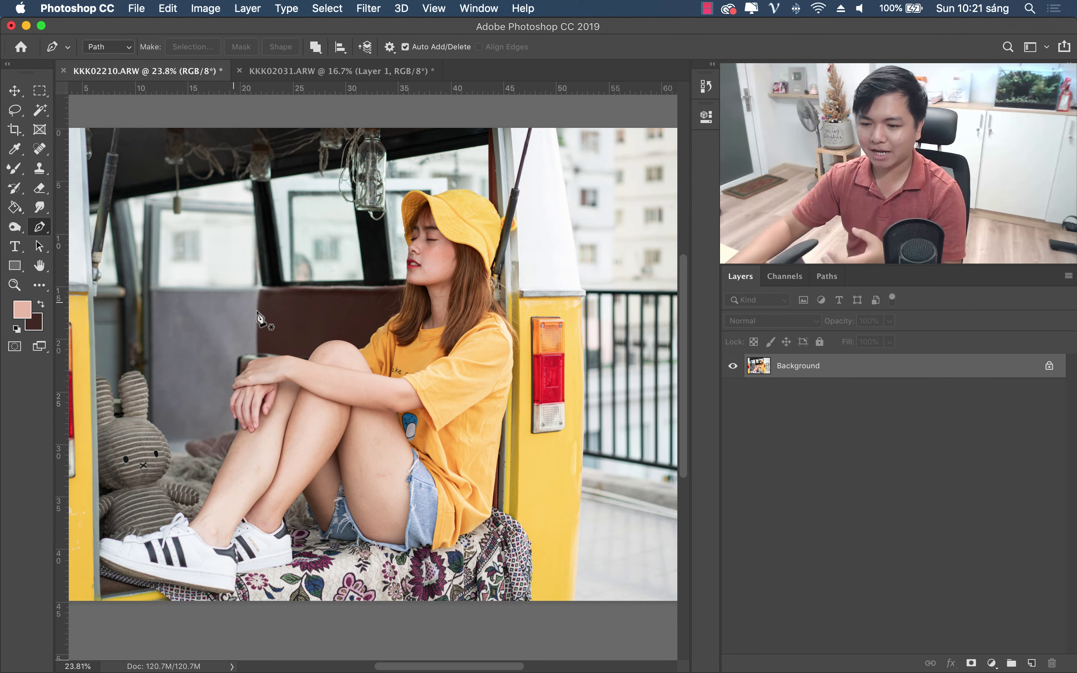
click(335, 281)
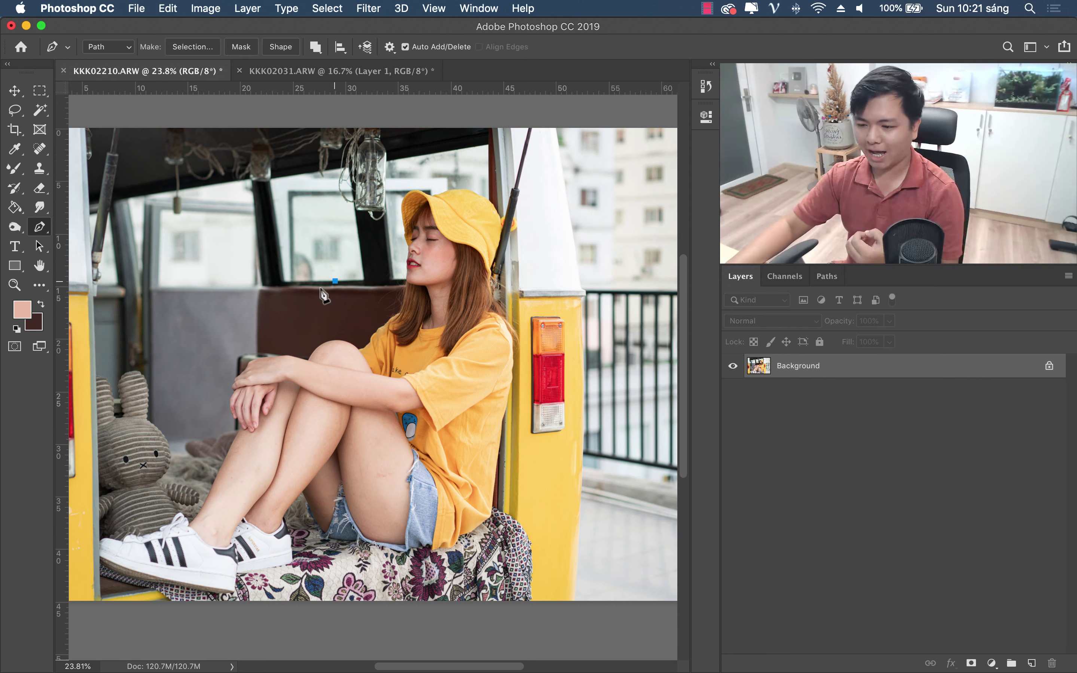
click(283, 324)
drag(258, 432, 285, 459)
drag(406, 500, 464, 500)
click(510, 465)
click(546, 372)
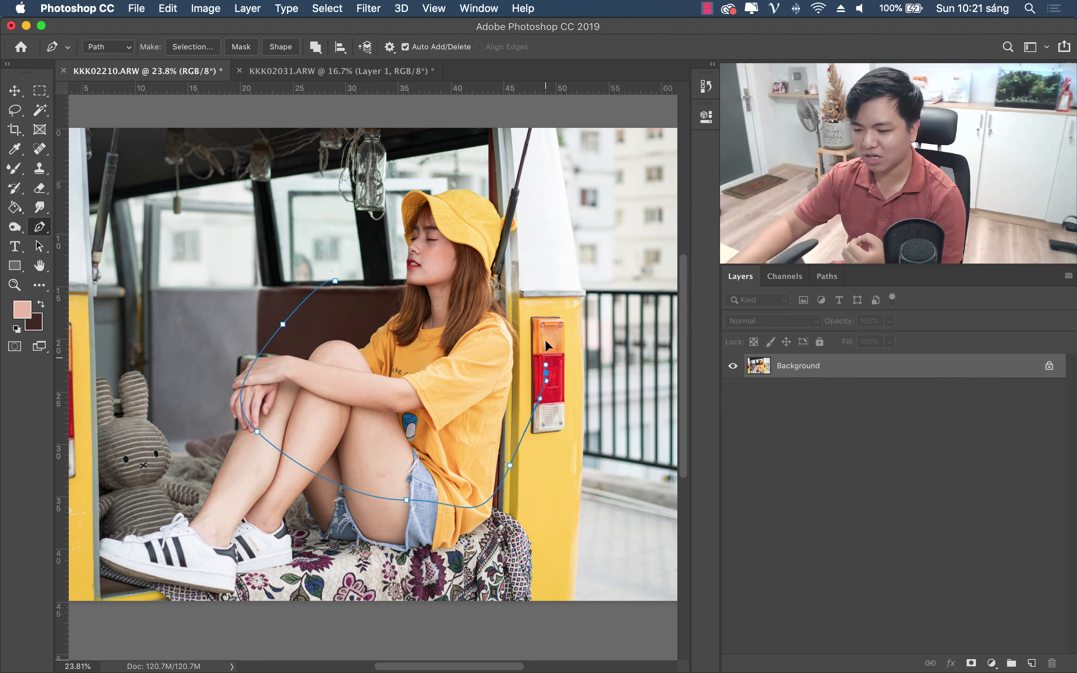
click(531, 262)
drag(455, 240, 473, 237)
click(376, 262)
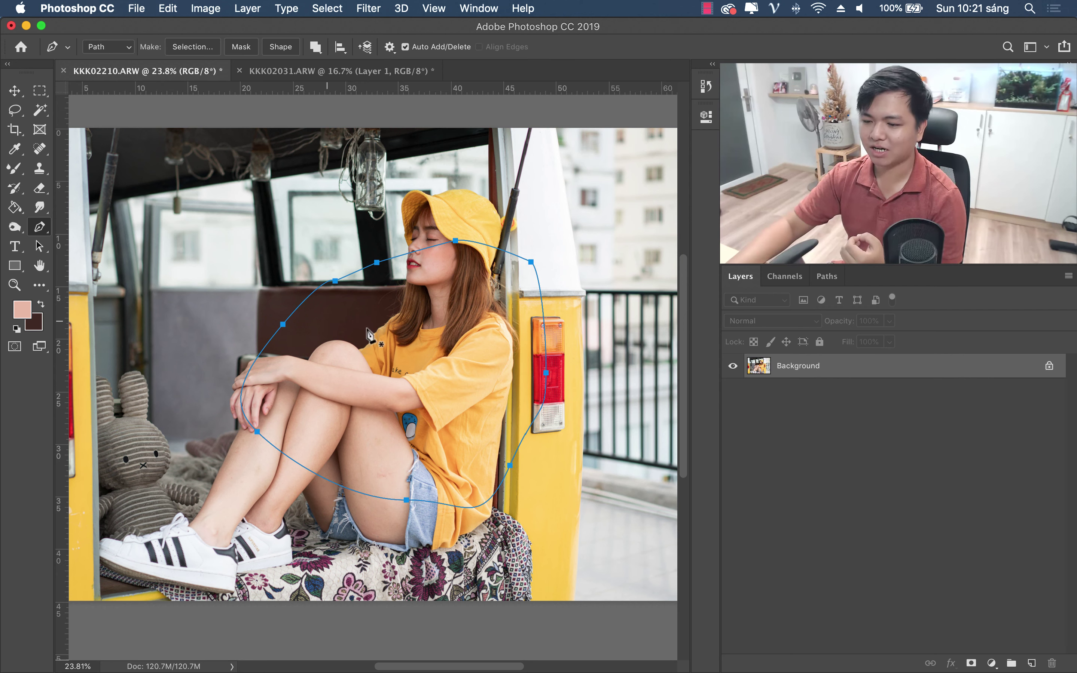
right_click(404, 300)
click(481, 326)
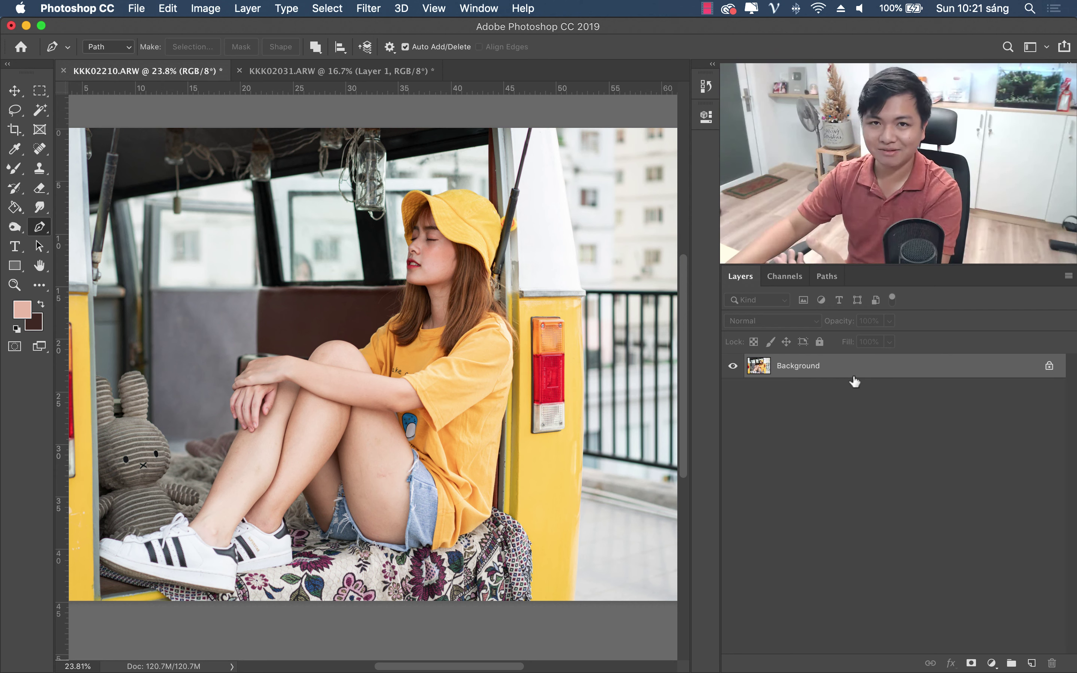
Step: Draw a new curved path from above the seat, around the knees, up toward the face
click(319, 226)
drag(236, 275, 209, 307)
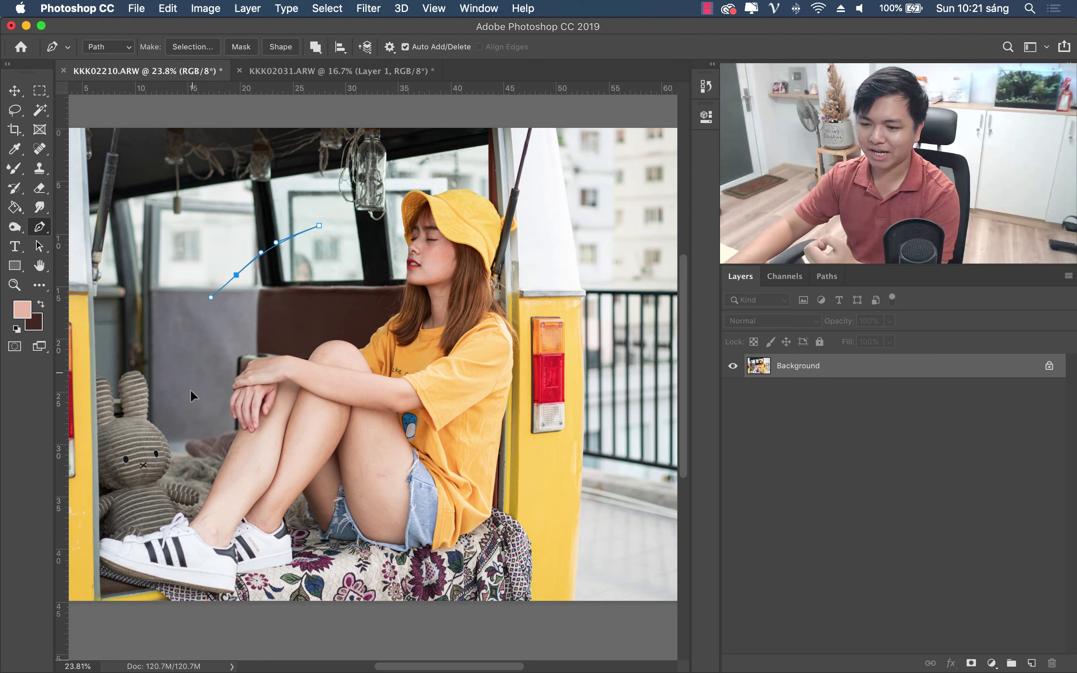
drag(191, 391, 212, 430)
click(296, 462)
drag(433, 472, 445, 457)
drag(472, 402, 467, 307)
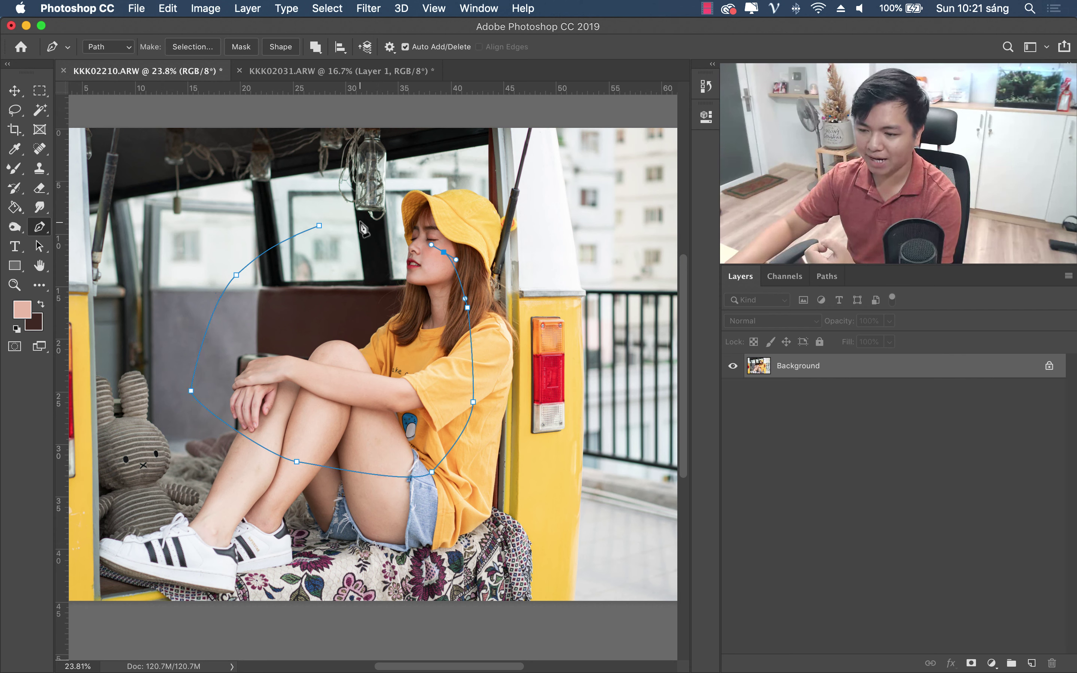
drag(360, 222, 349, 220)
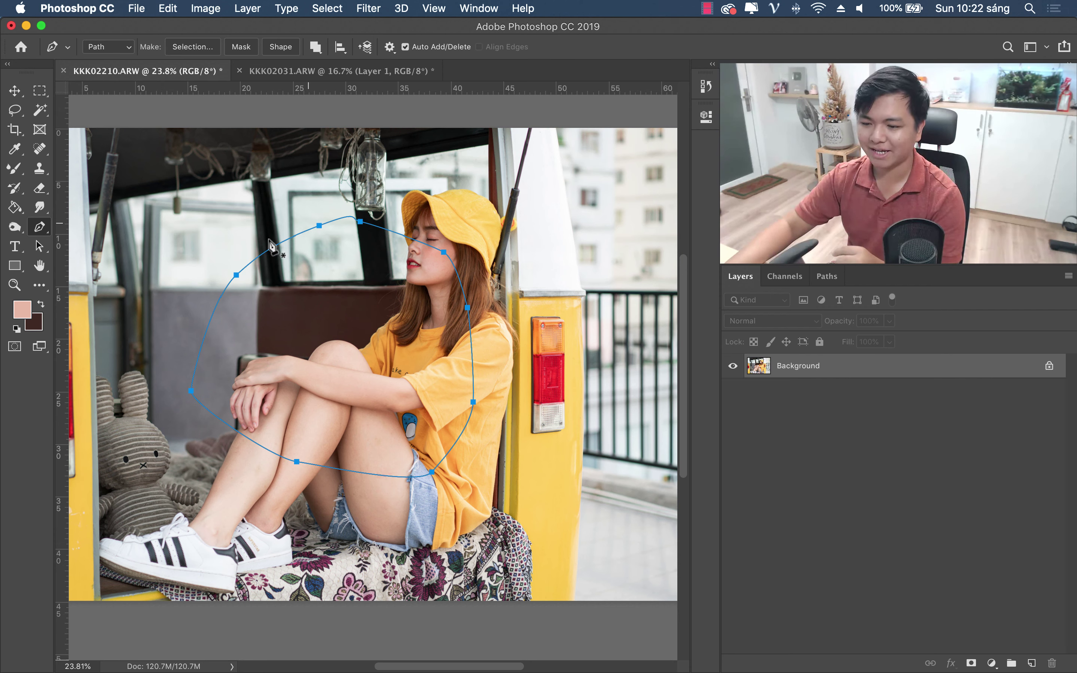
Step: Undo three anchors and draw a curved path from the upper window down to the knee
key(super+alt+z)
key(super+alt+z)
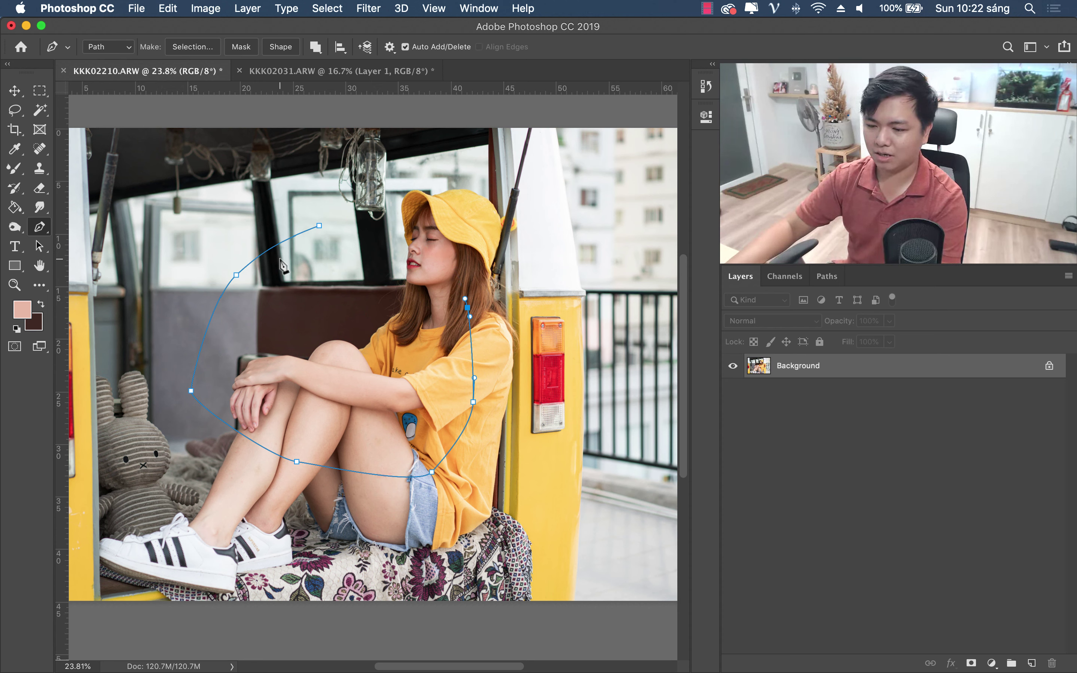
key(super+alt+z)
key(super+alt+z)
key(super+alt+z)
key(super+alt+z)
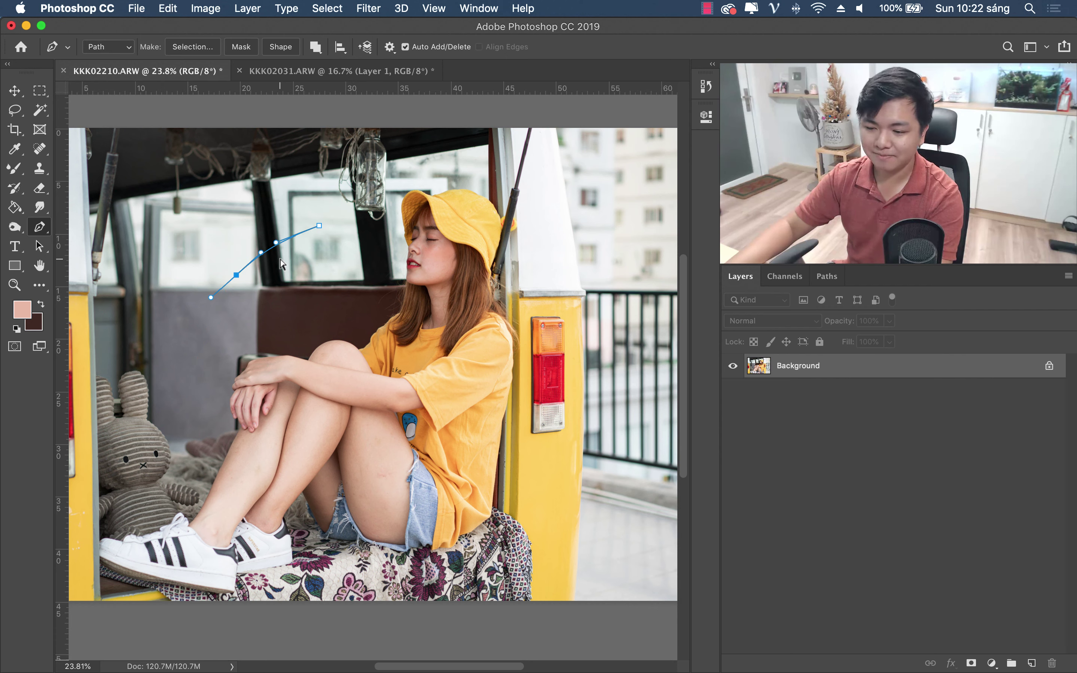
key(super+alt+z)
click(227, 200)
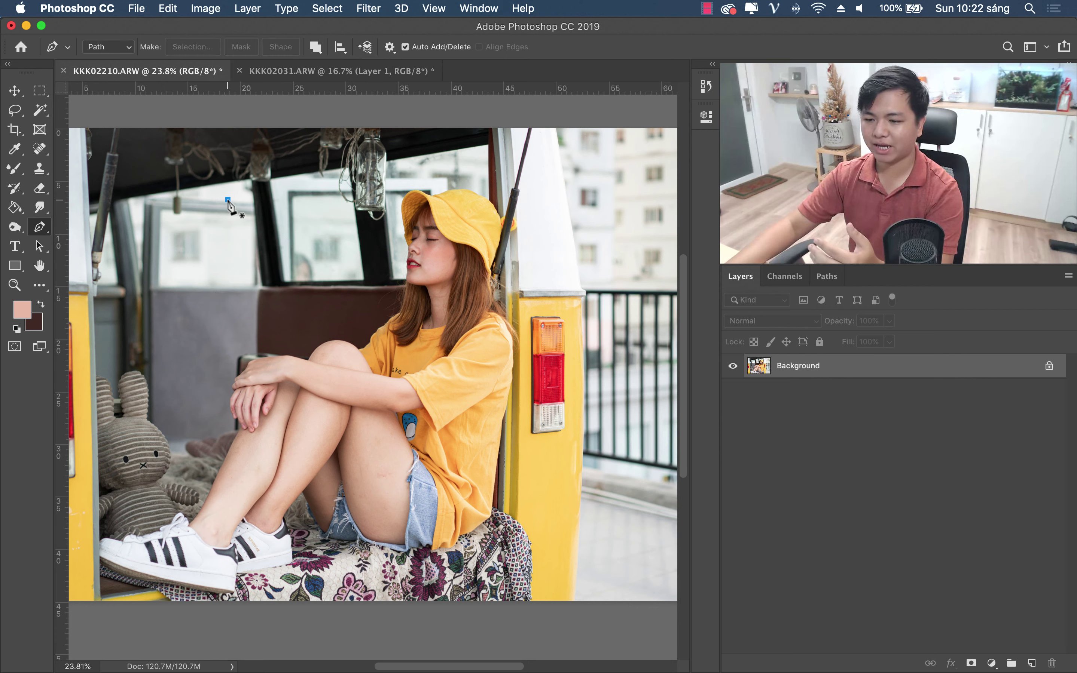
drag(192, 338, 227, 427)
drag(271, 478, 297, 491)
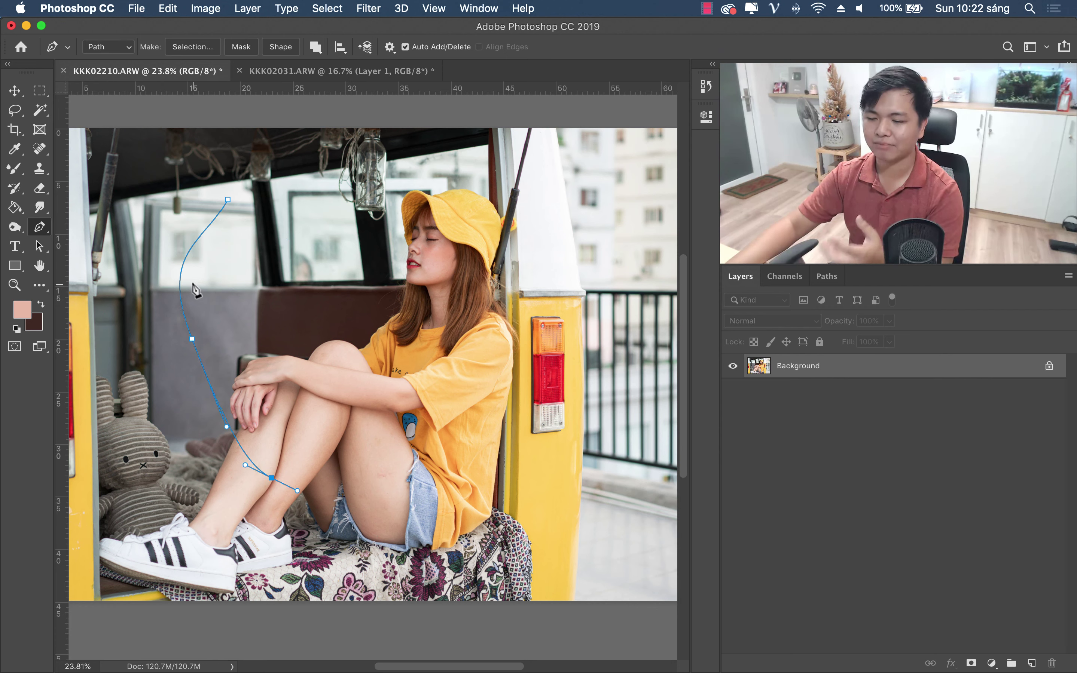
Step: Make a selection from the curved path
right_click(191, 257)
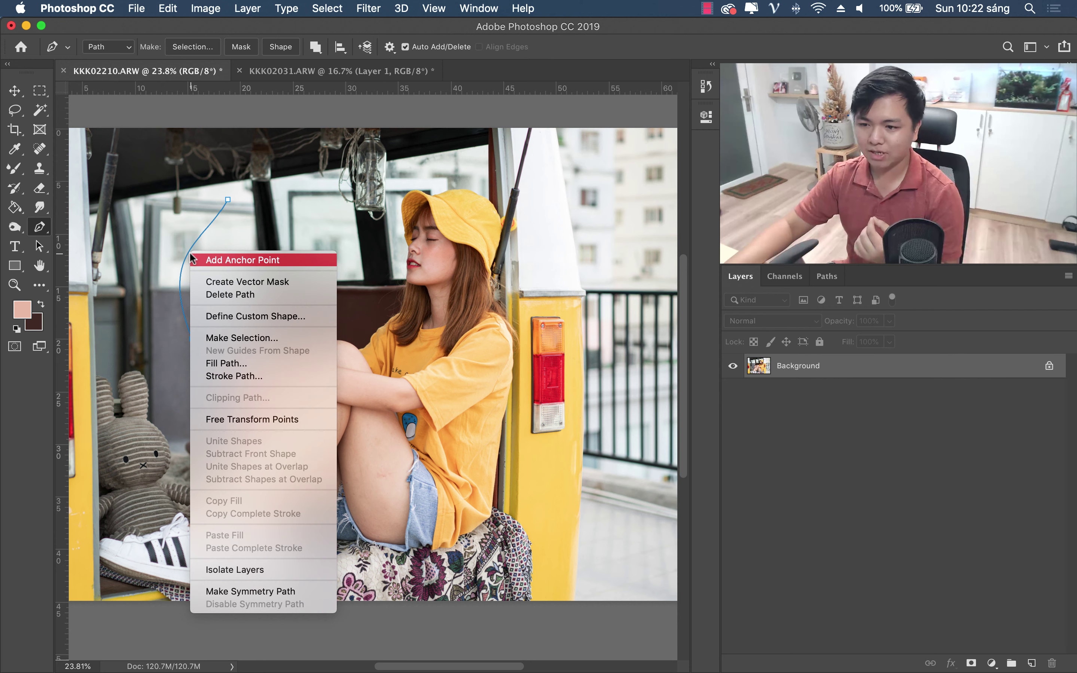
click(318, 48)
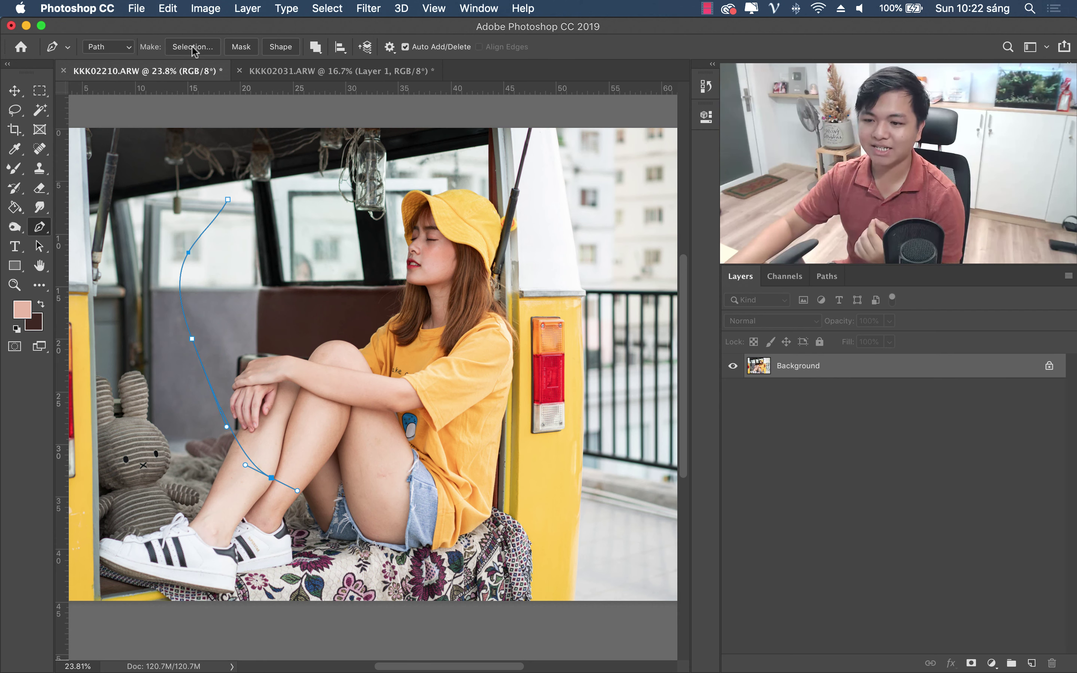
click(180, 48)
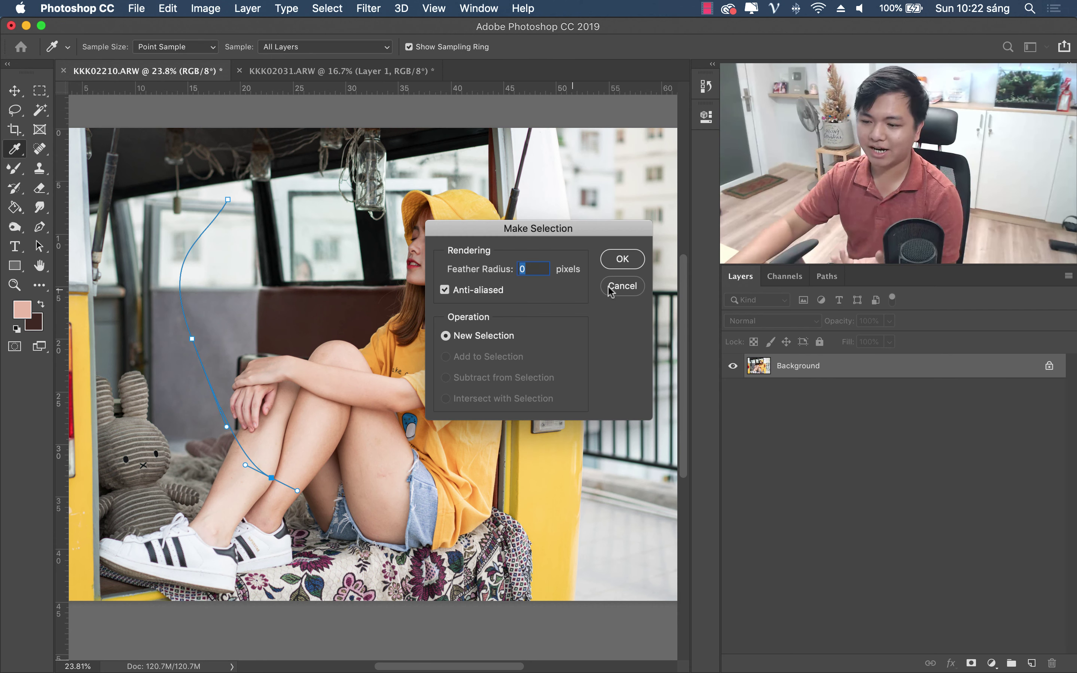
click(636, 263)
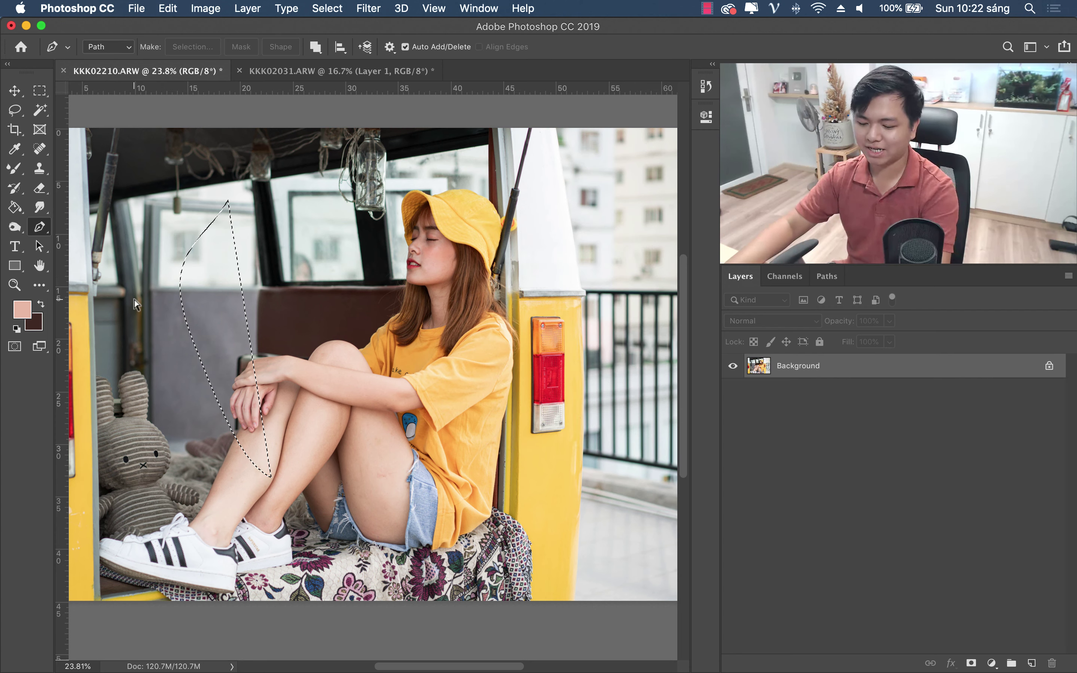
Step: Stroke the path in pink using the Brush tool
right_click(182, 259)
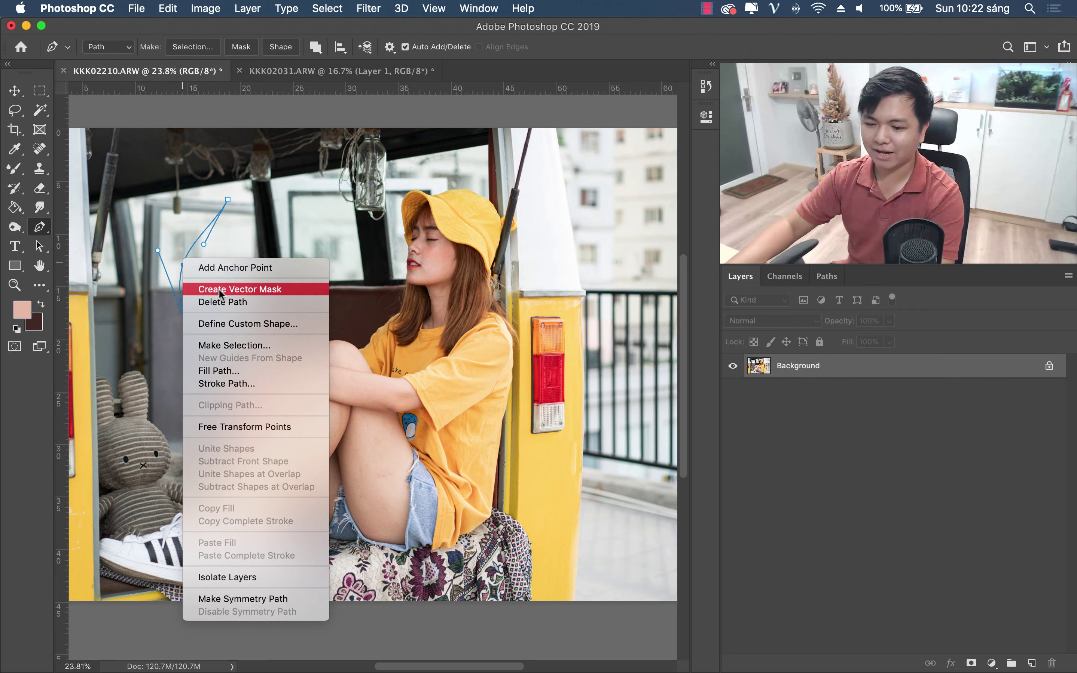
click(252, 383)
click(497, 319)
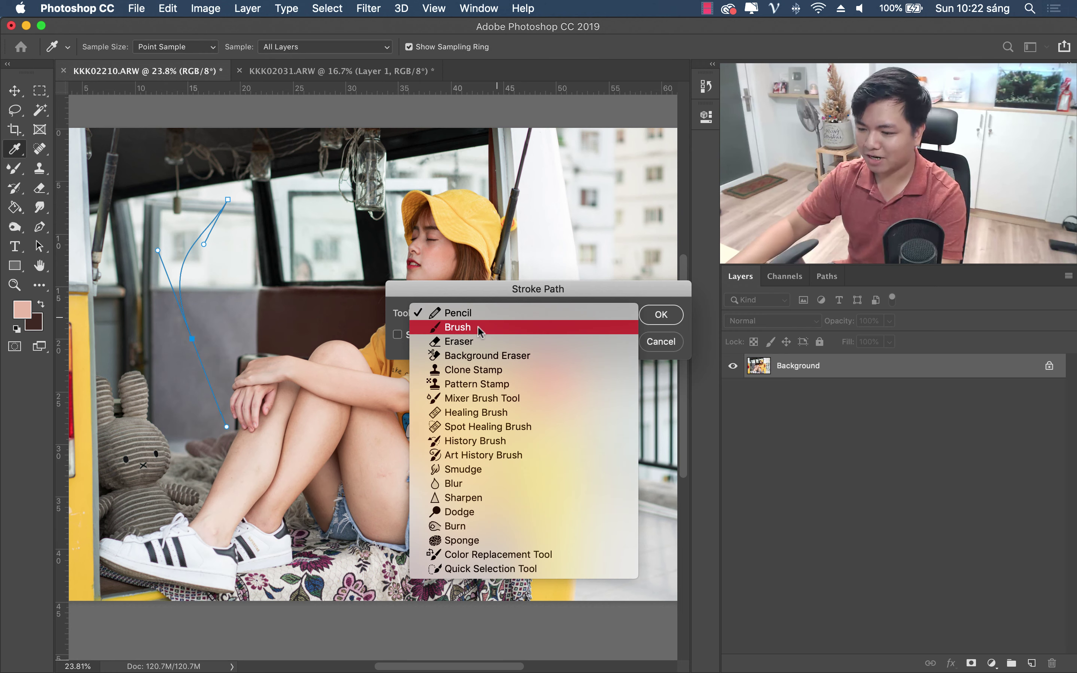
click(424, 339)
click(660, 314)
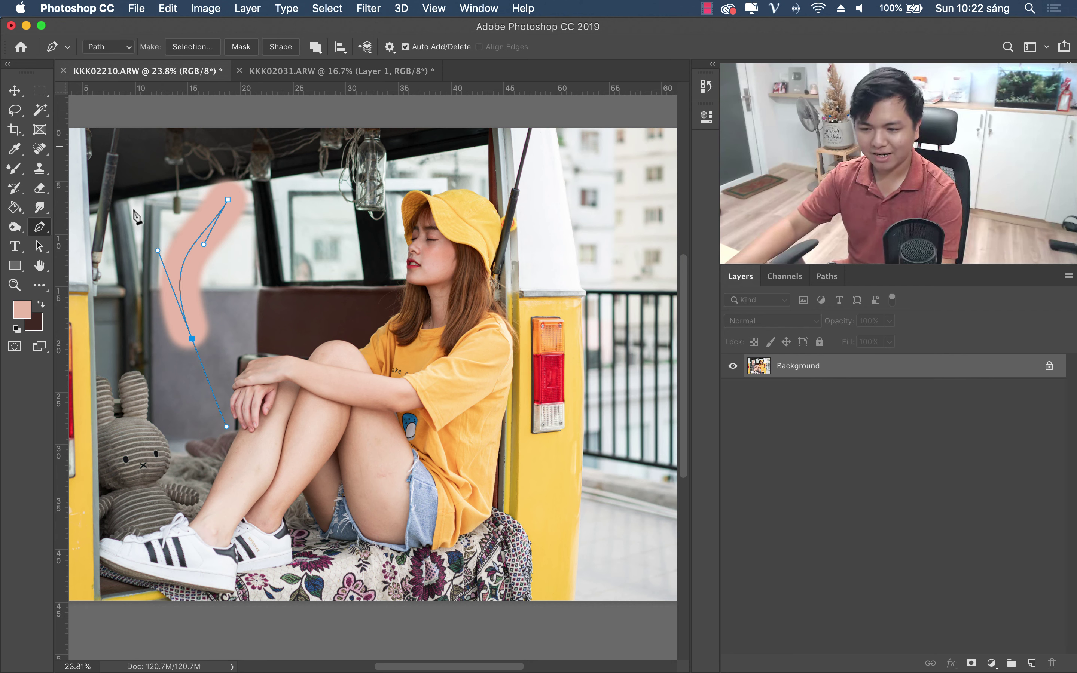
Step: Undo the pink stroke and delete the path
key(ctrl+z)
right_click(210, 227)
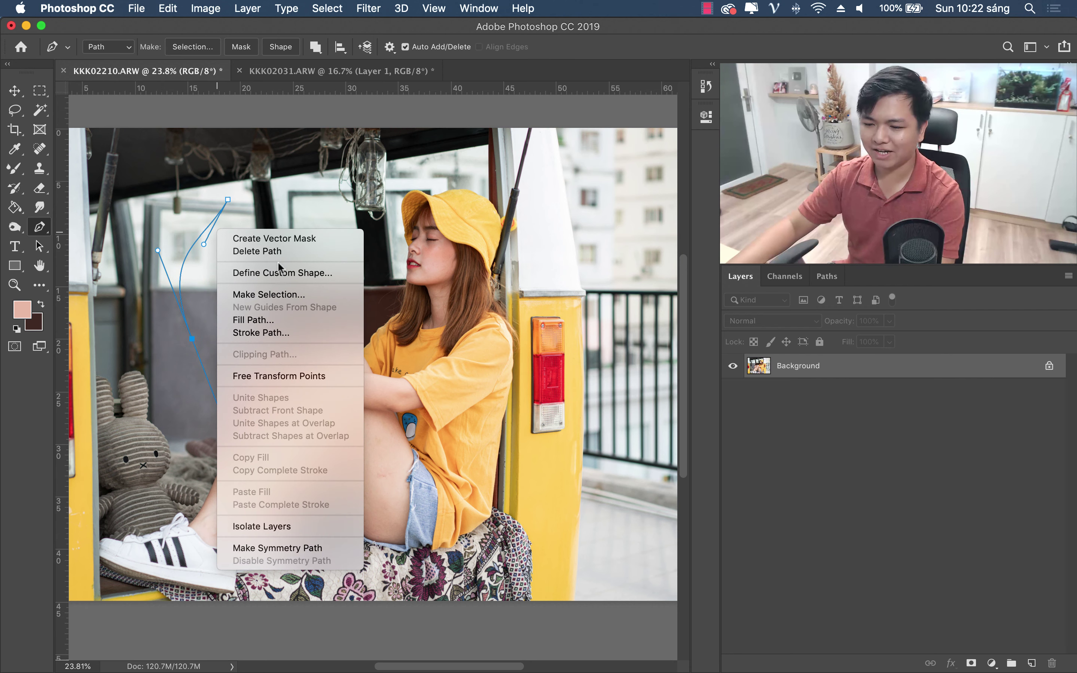
click(290, 249)
key(z)
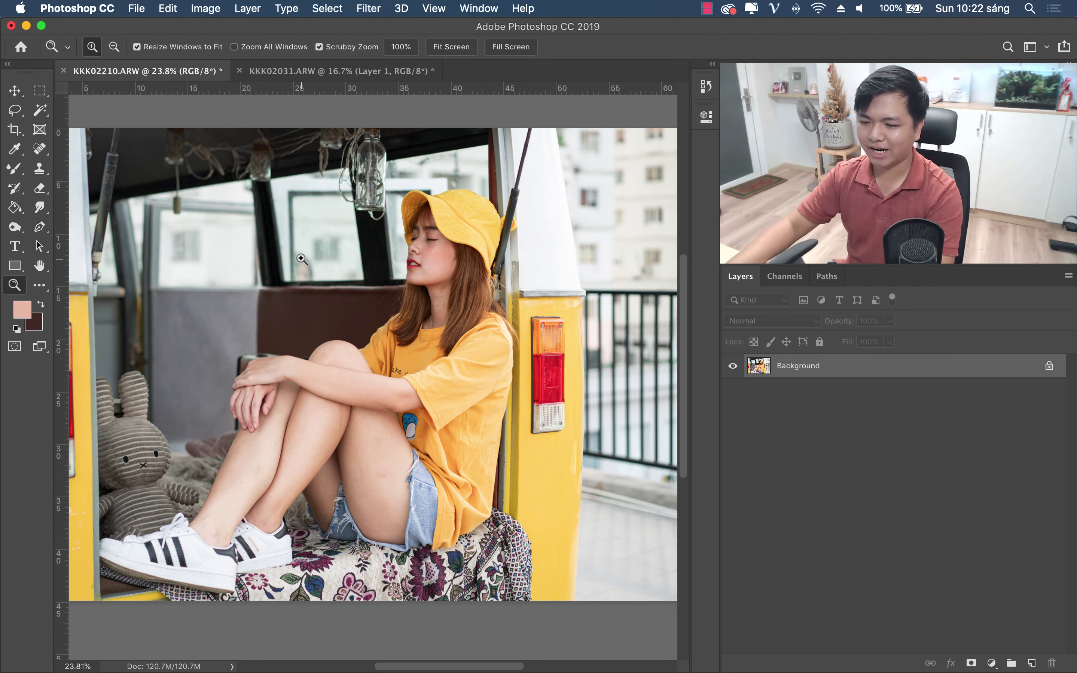
click(39, 226)
drag(280, 262, 252, 296)
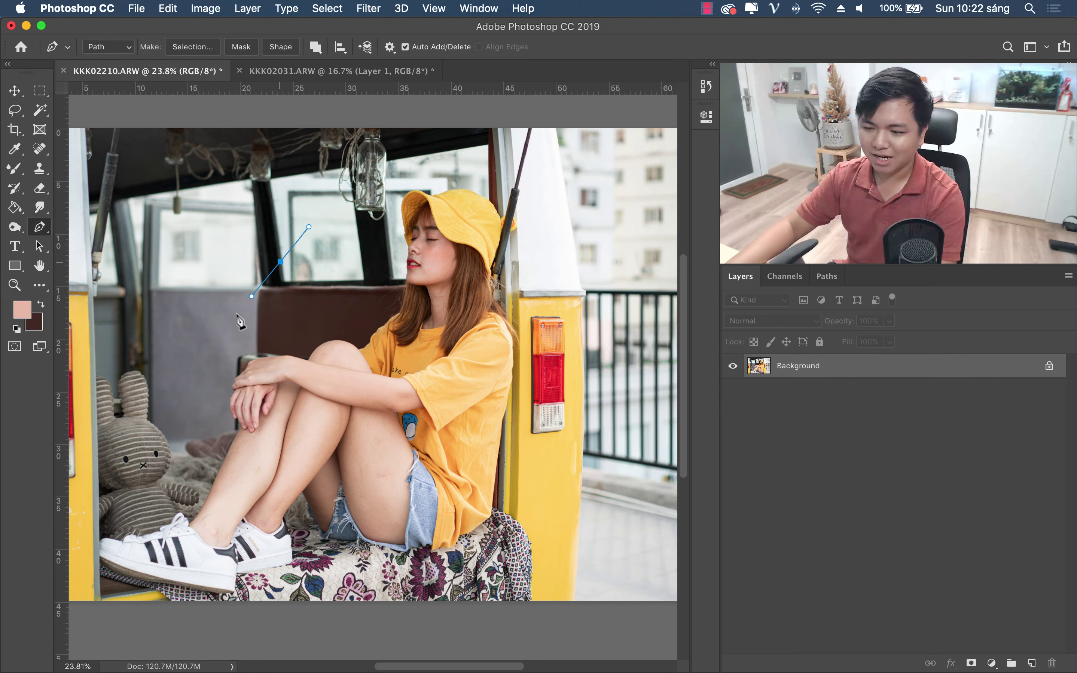
drag(214, 359, 231, 411)
drag(288, 458, 312, 465)
drag(397, 437, 408, 395)
drag(402, 323, 391, 294)
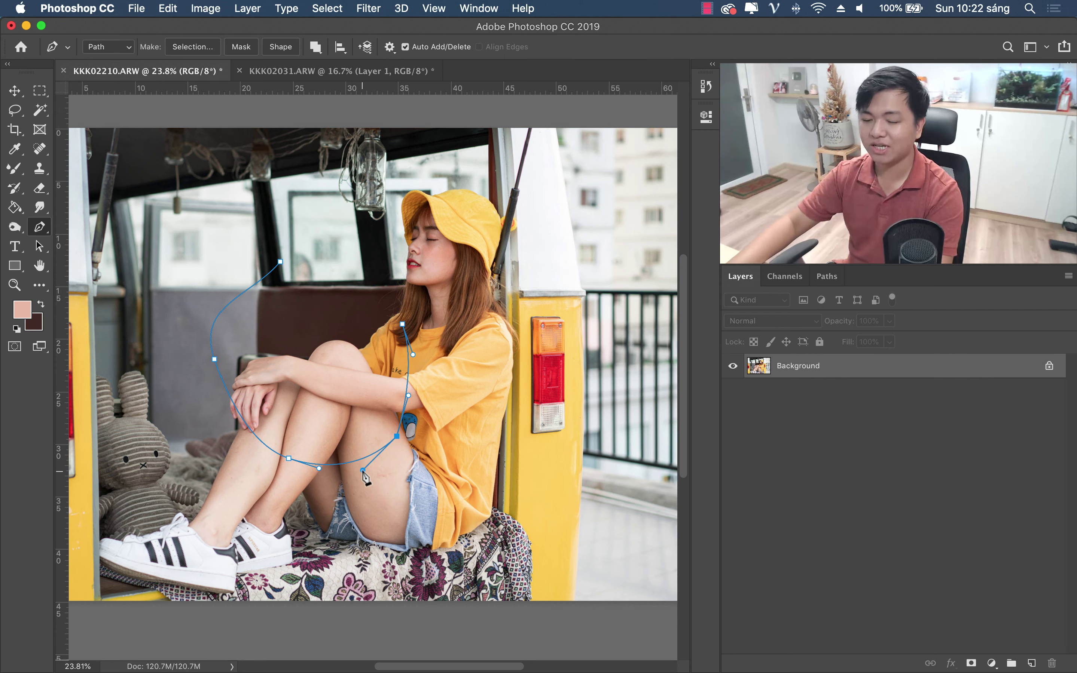
right_click(297, 352)
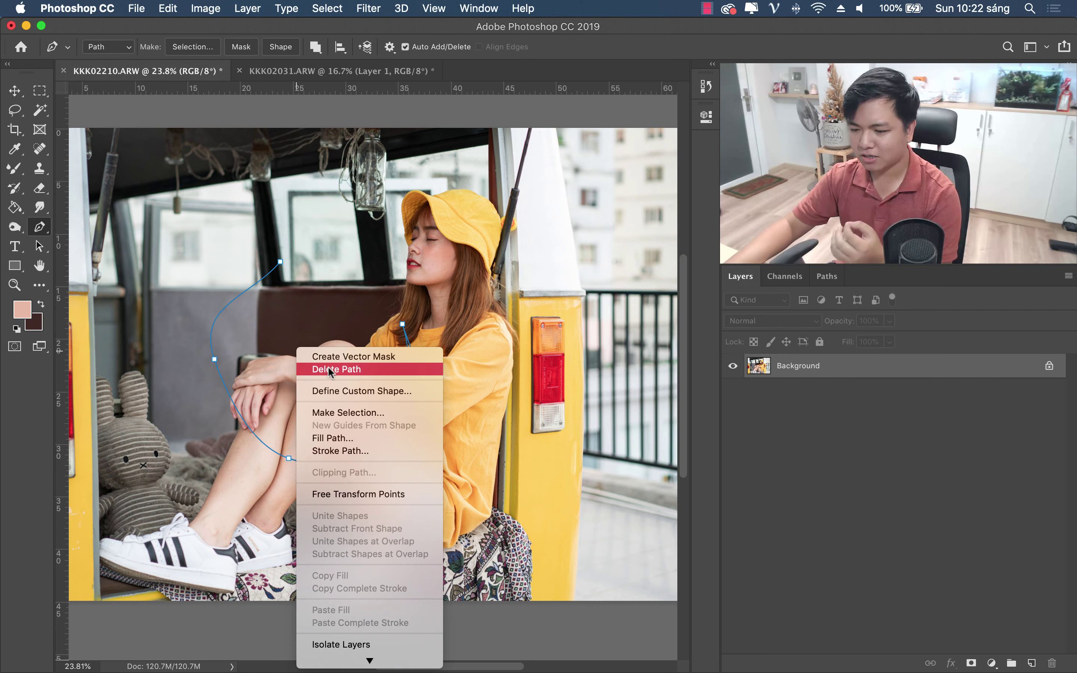
click(328, 367)
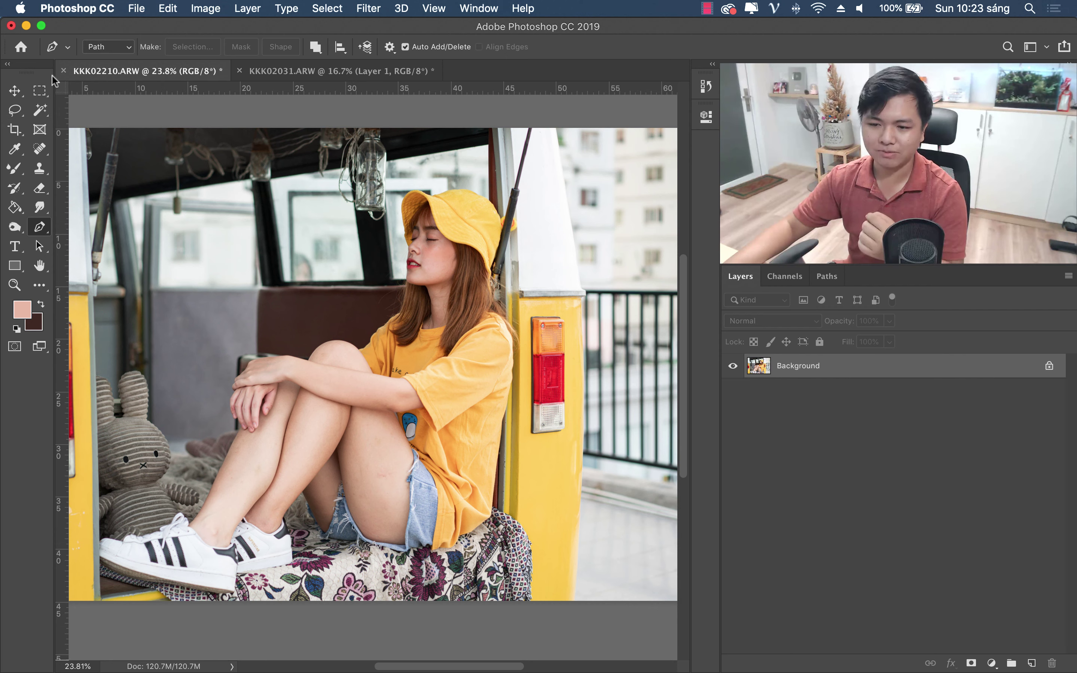
Step: Cycle through the Lasso, Spot Healing, Magic Wand, Pen and Burn tools, ending on the Type tool
click(10, 117)
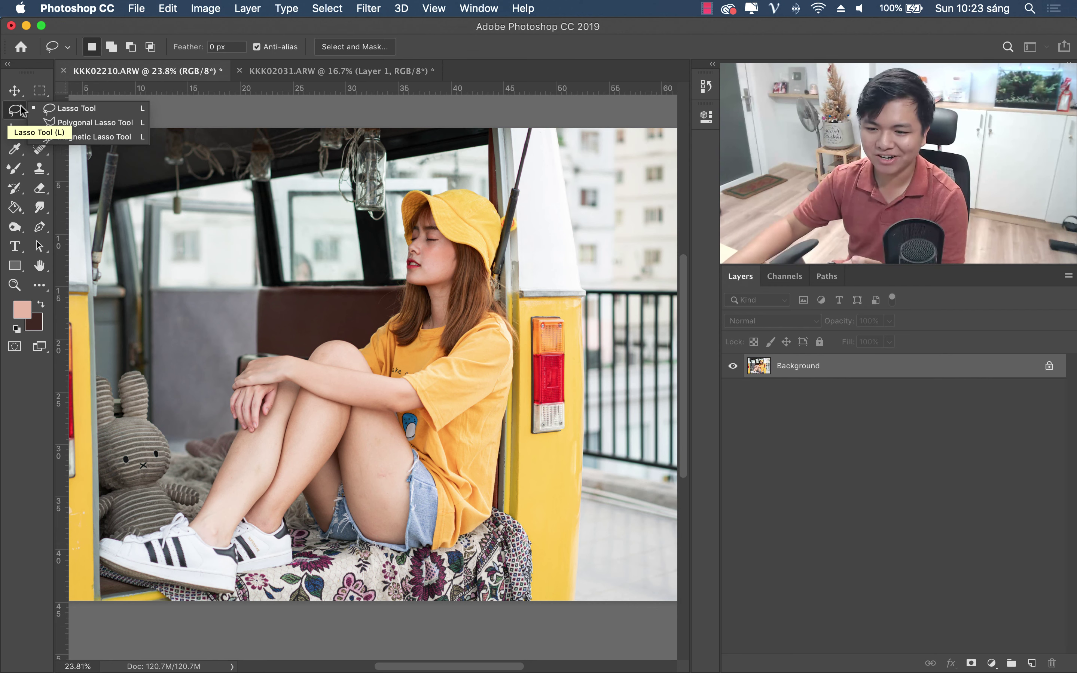
click(40, 150)
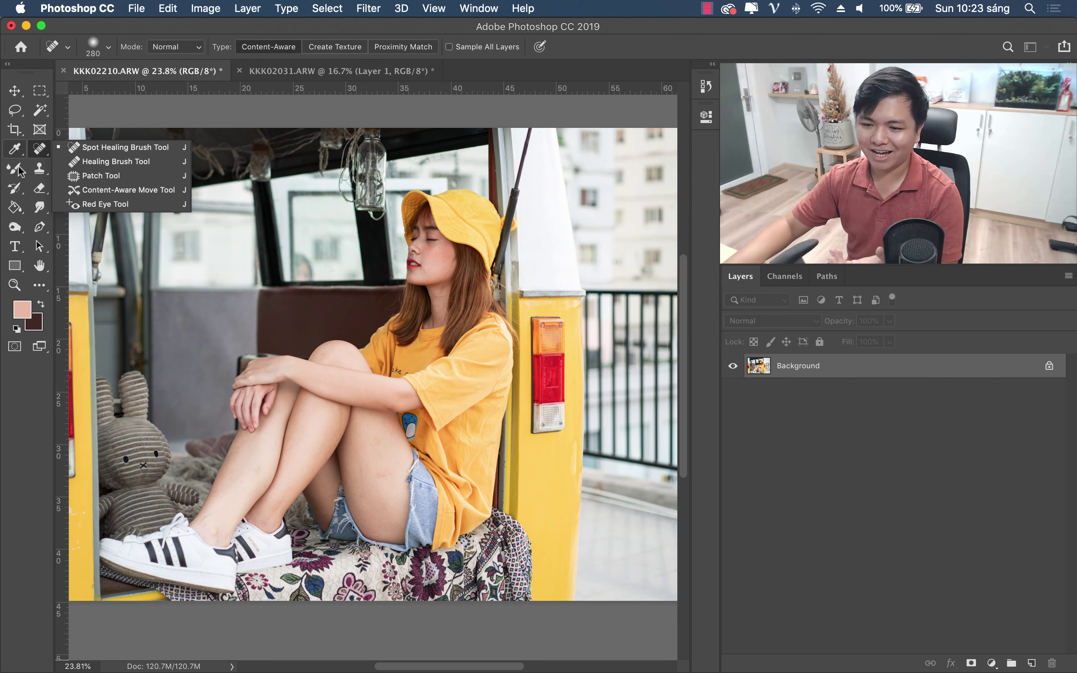
click(39, 110)
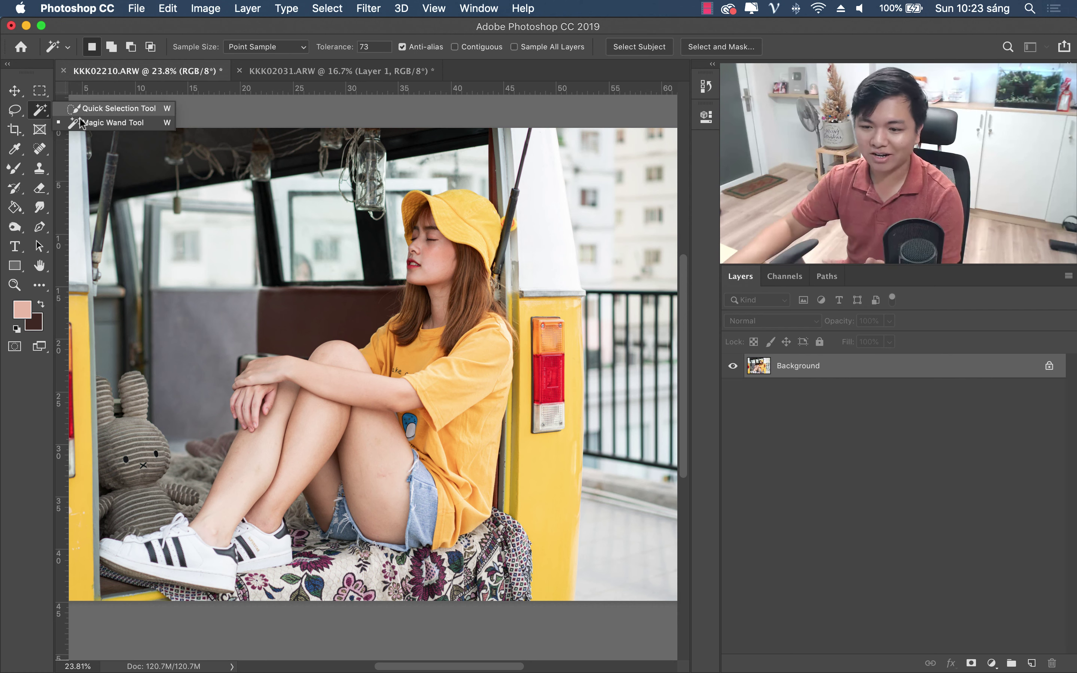
click(9, 116)
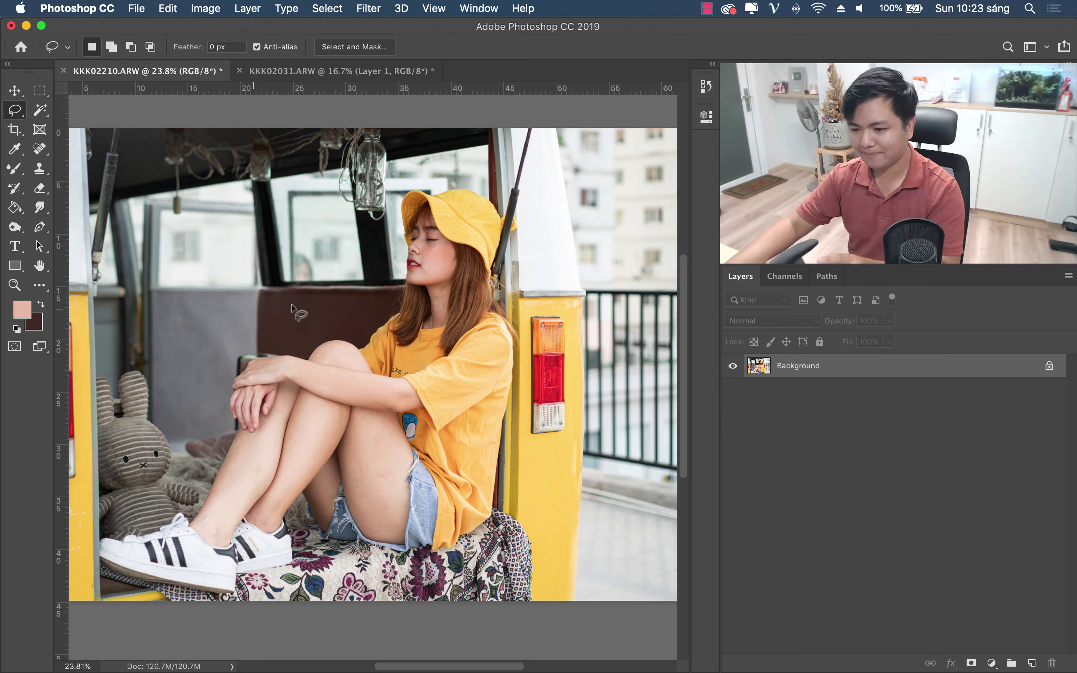
click(39, 107)
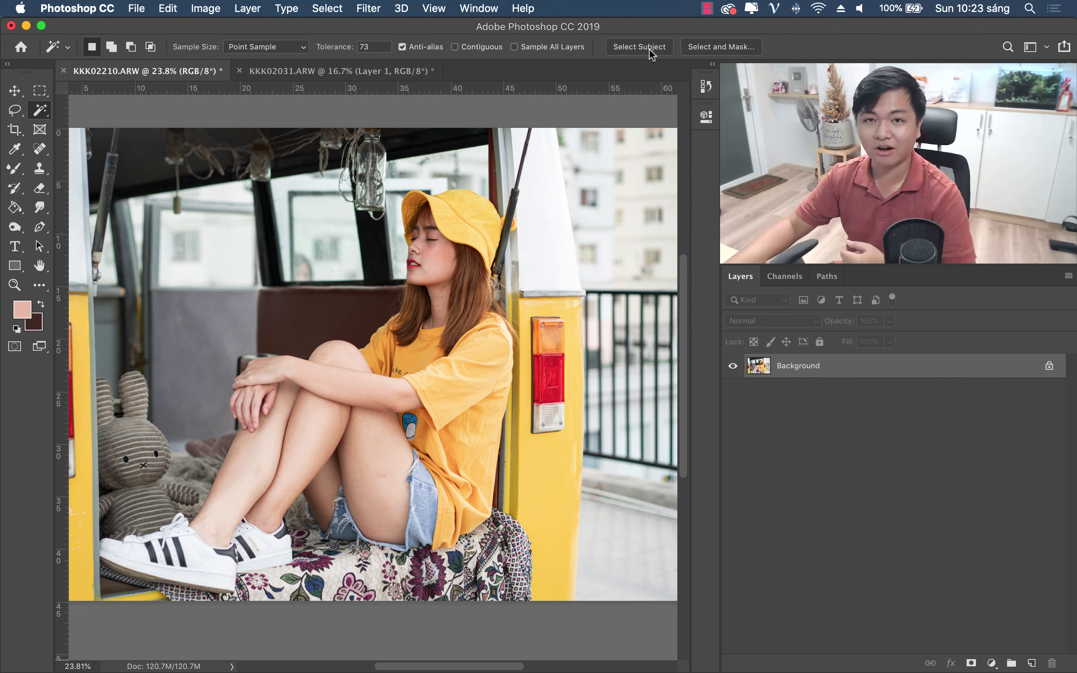
click(39, 227)
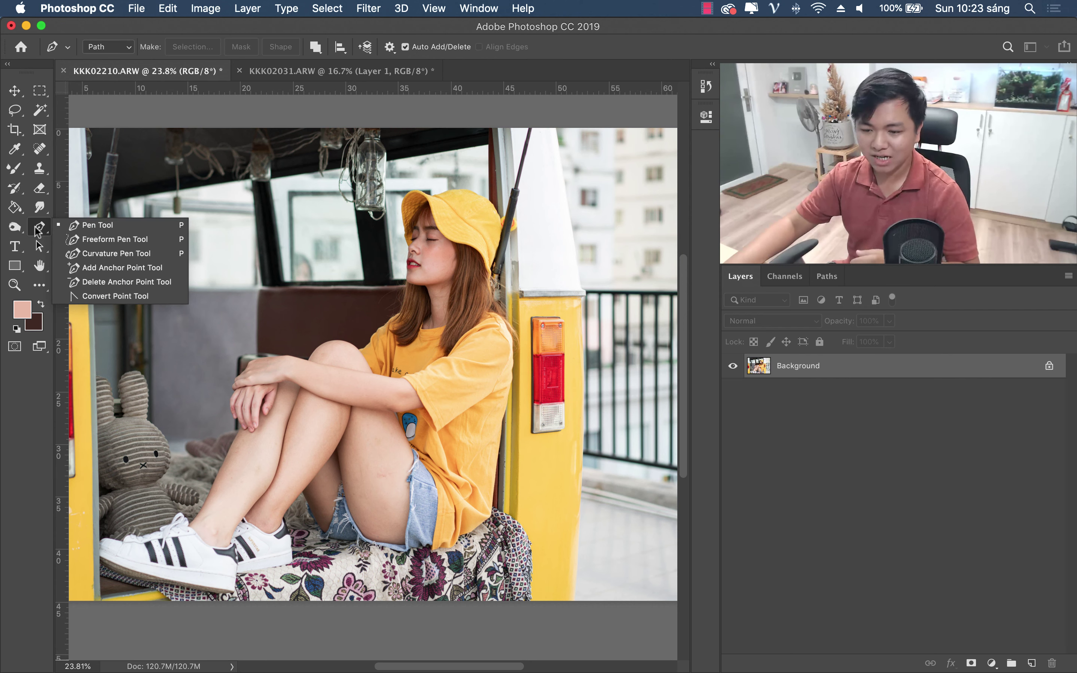
click(686, 66)
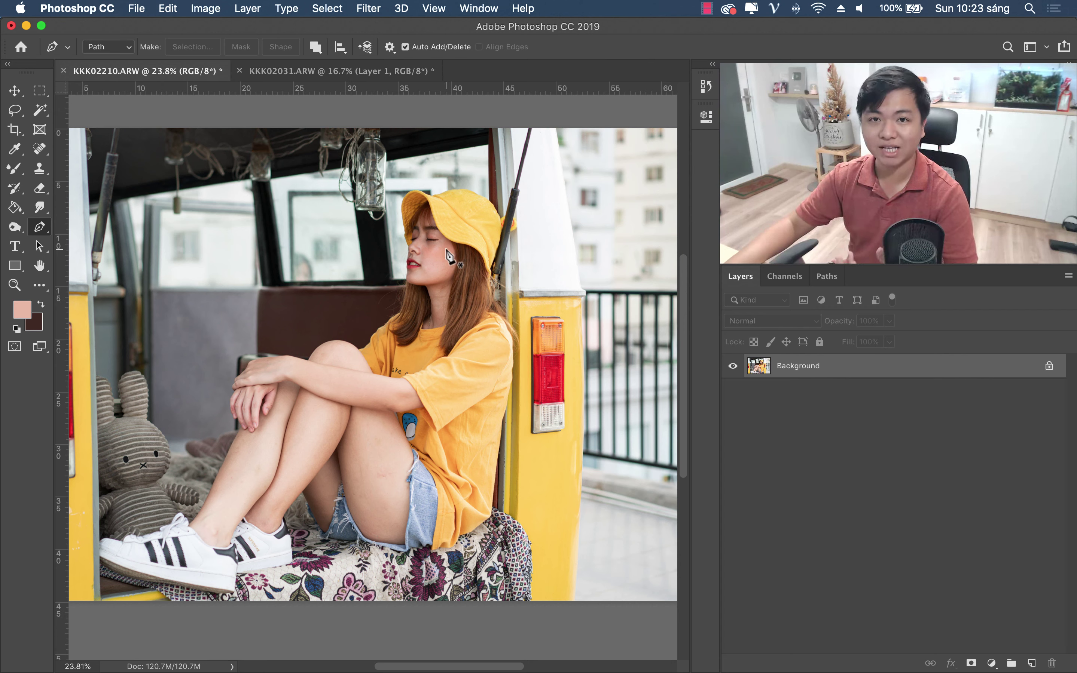
click(15, 228)
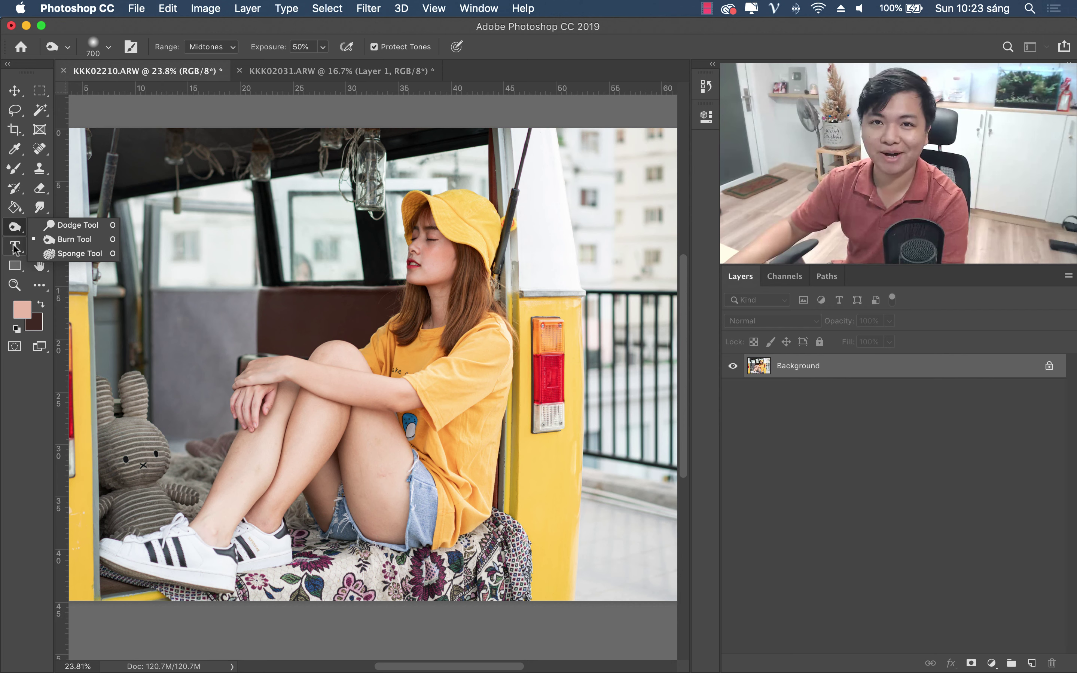
click(14, 247)
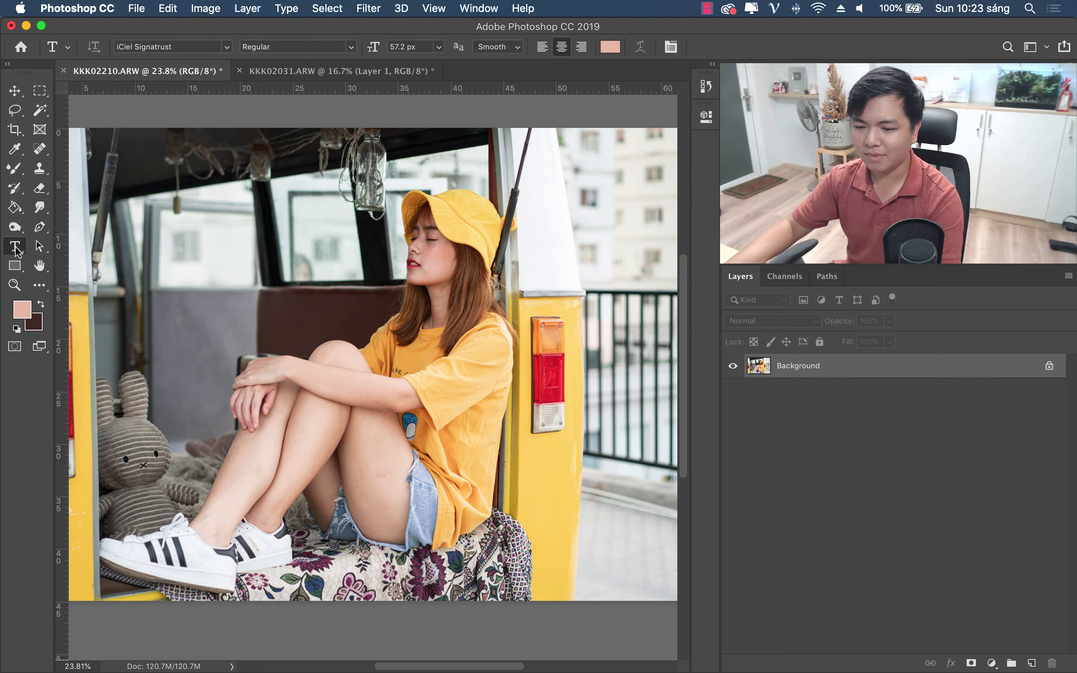
Step: Draw a paragraph text box over the woman at 89.2 px font size, then undo it
click(14, 249)
click(13, 251)
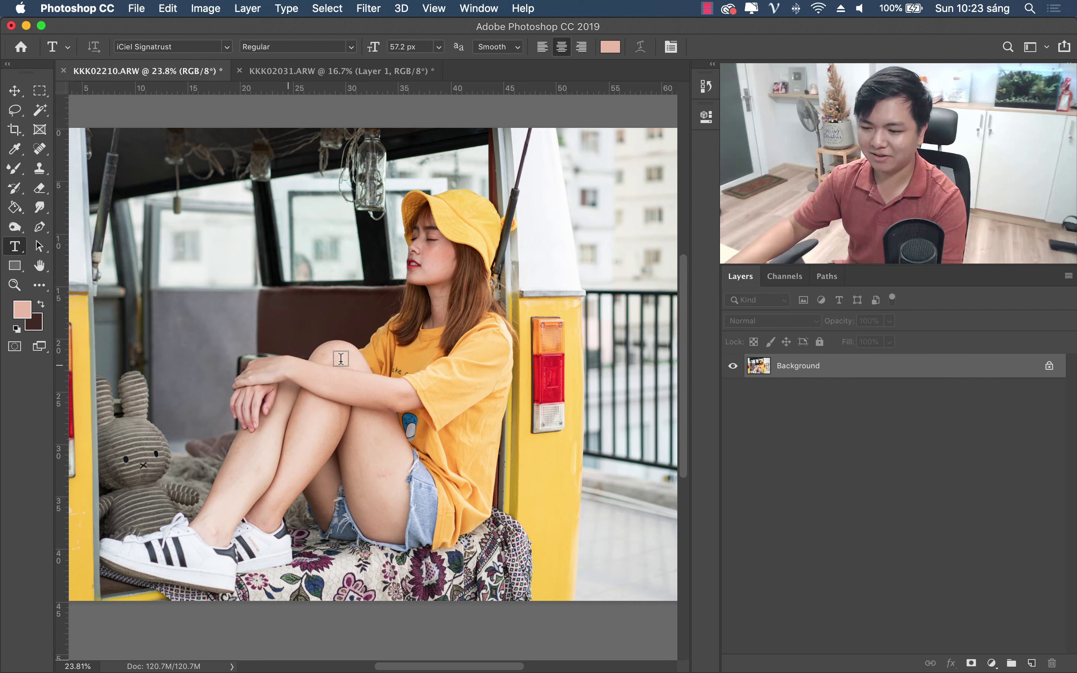
drag(230, 285, 598, 514)
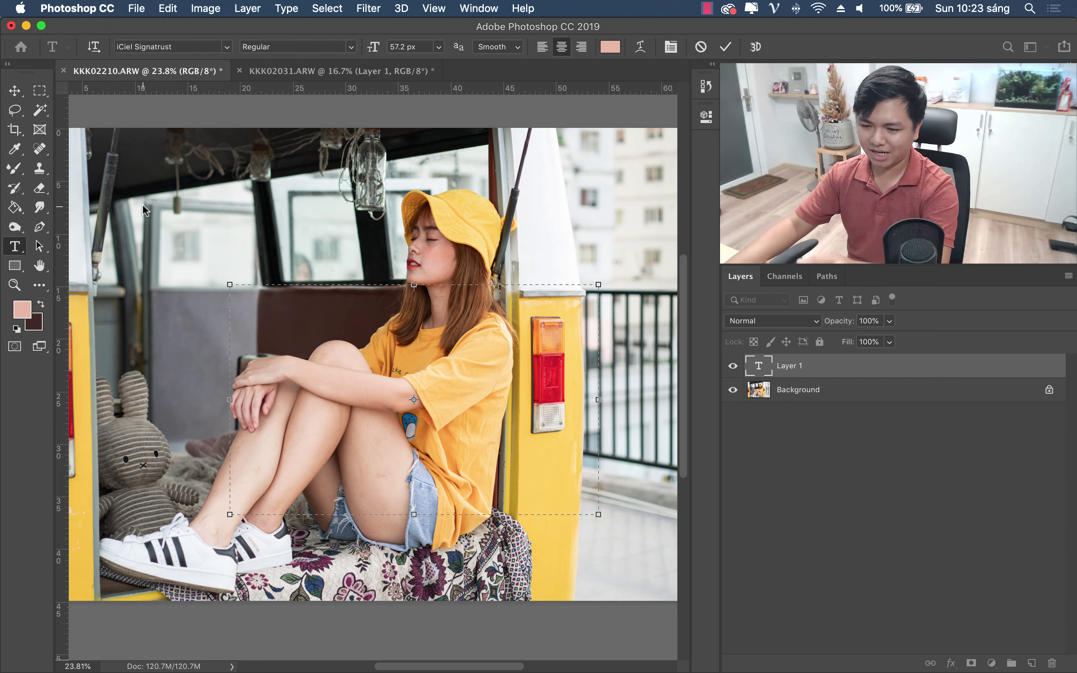
drag(373, 47, 387, 47)
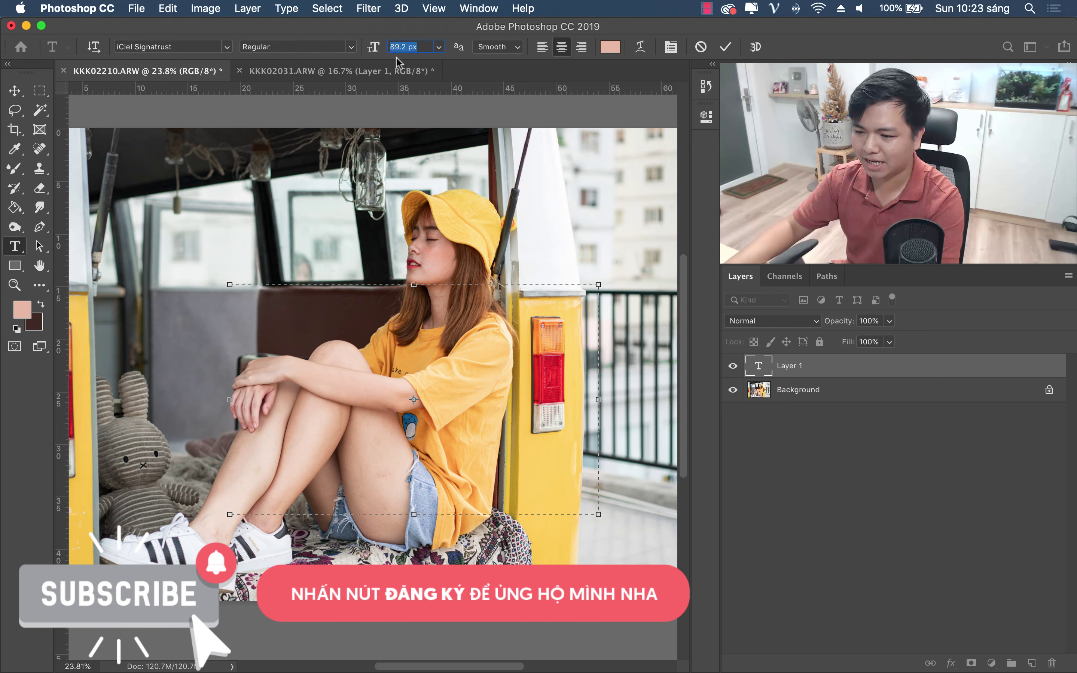
click(435, 342)
key(super+a)
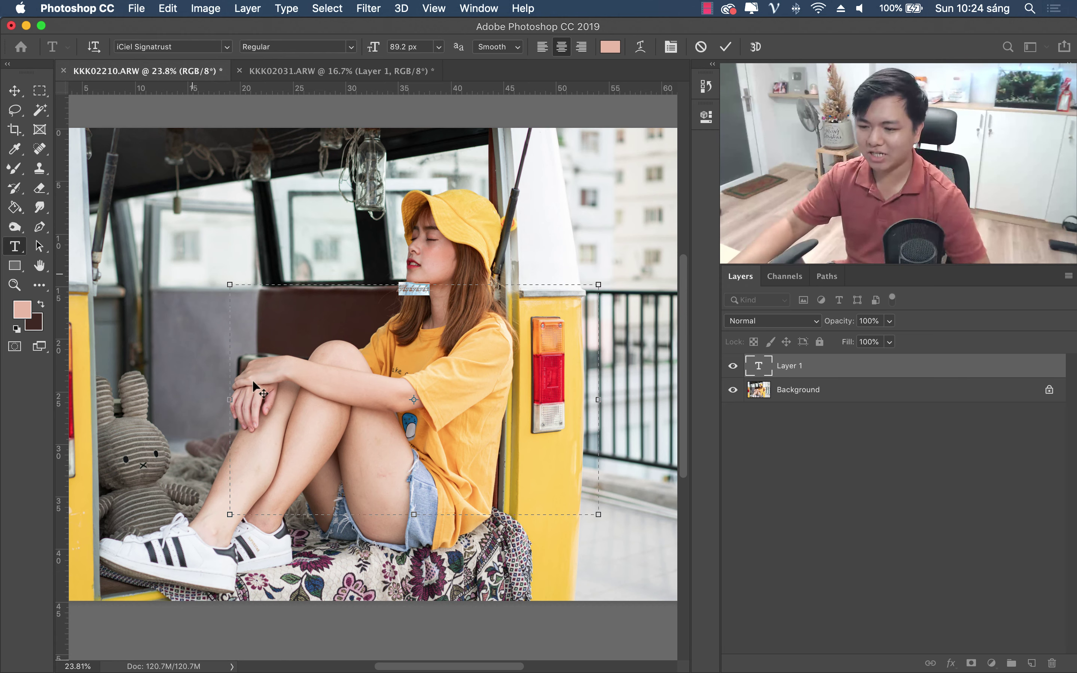
click(463, 322)
key(super+a)
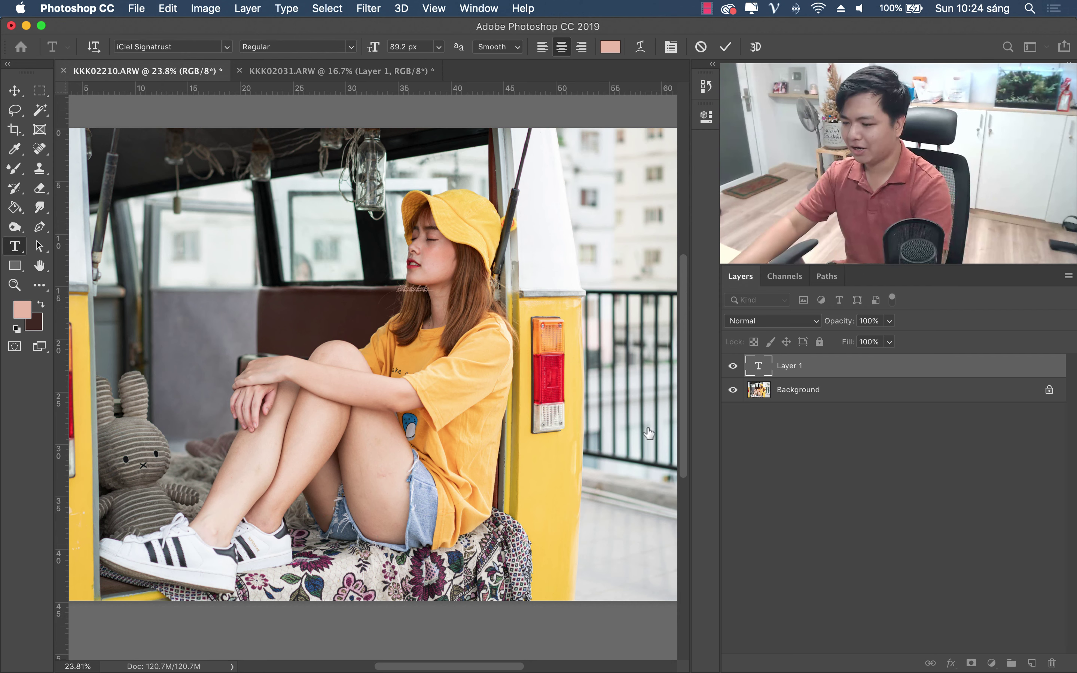
click(860, 366)
key(super+z)
Step: Type 'fdfdfdf', enlarge it to 548.2 px, move it, then delete the text layer
click(232, 358)
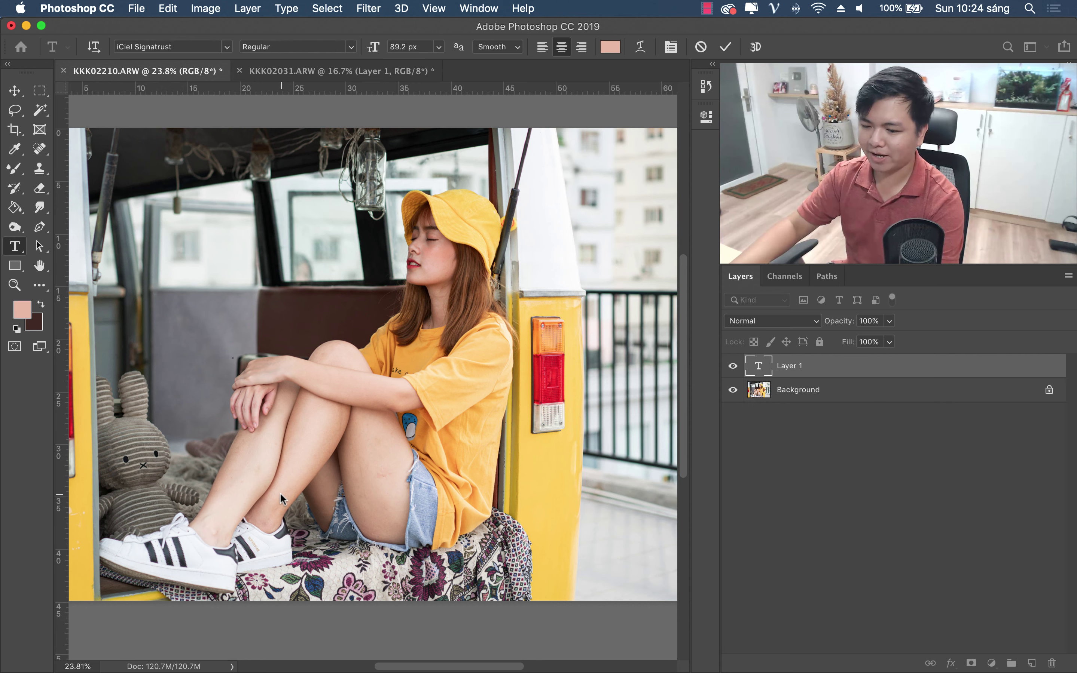
text(fdfdfdf)
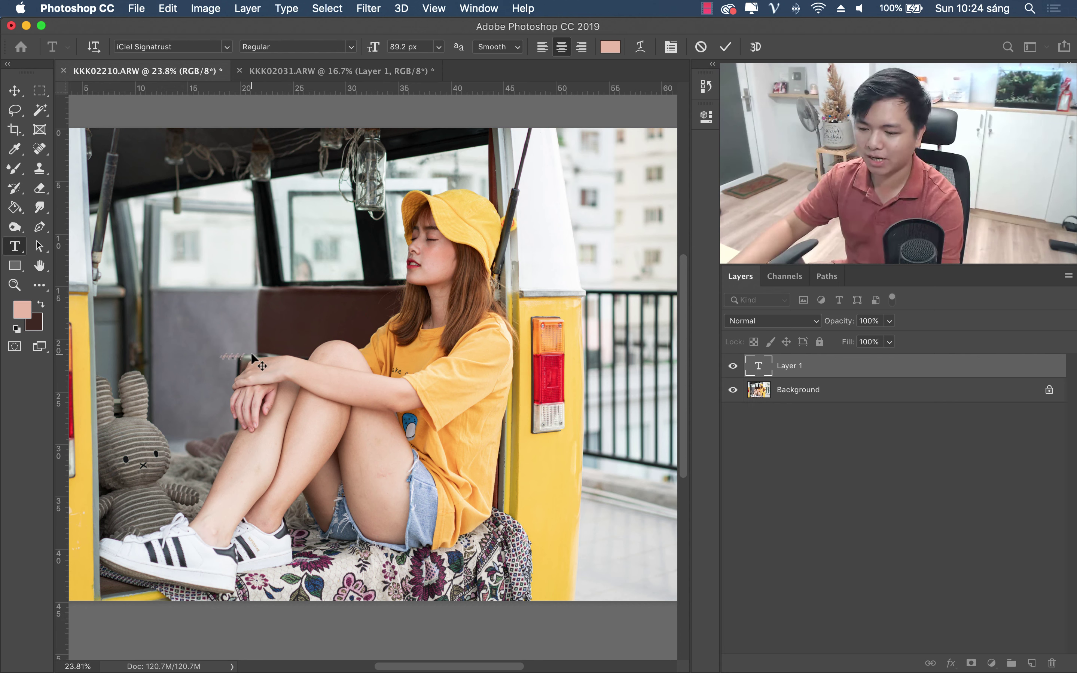
drag(246, 353, 186, 351)
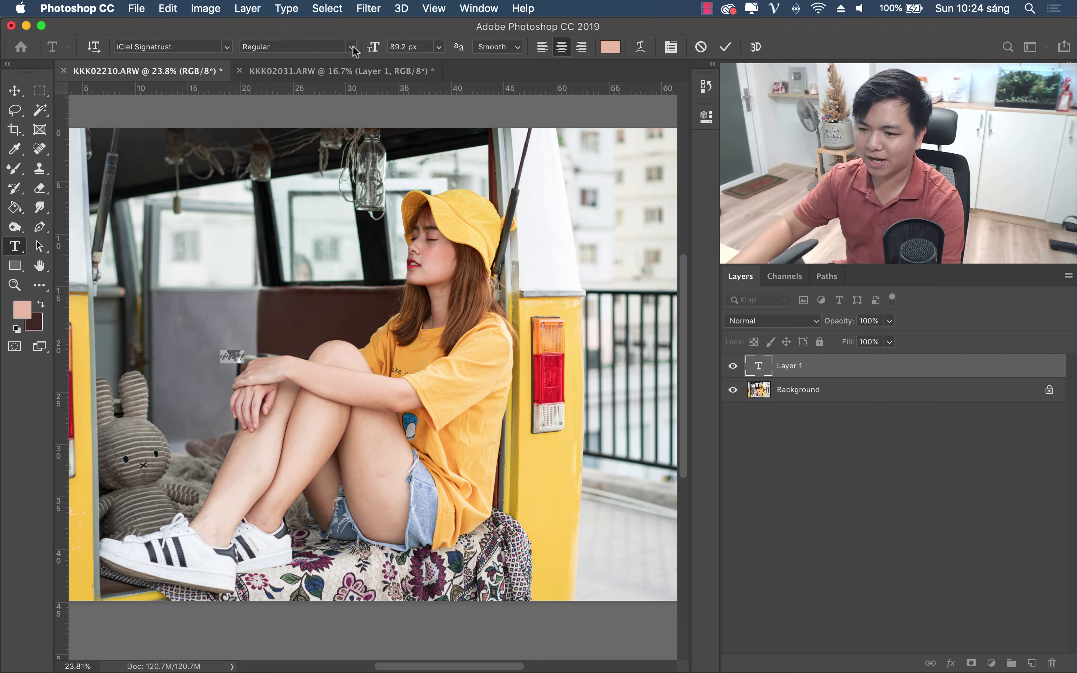
drag(374, 51, 720, 43)
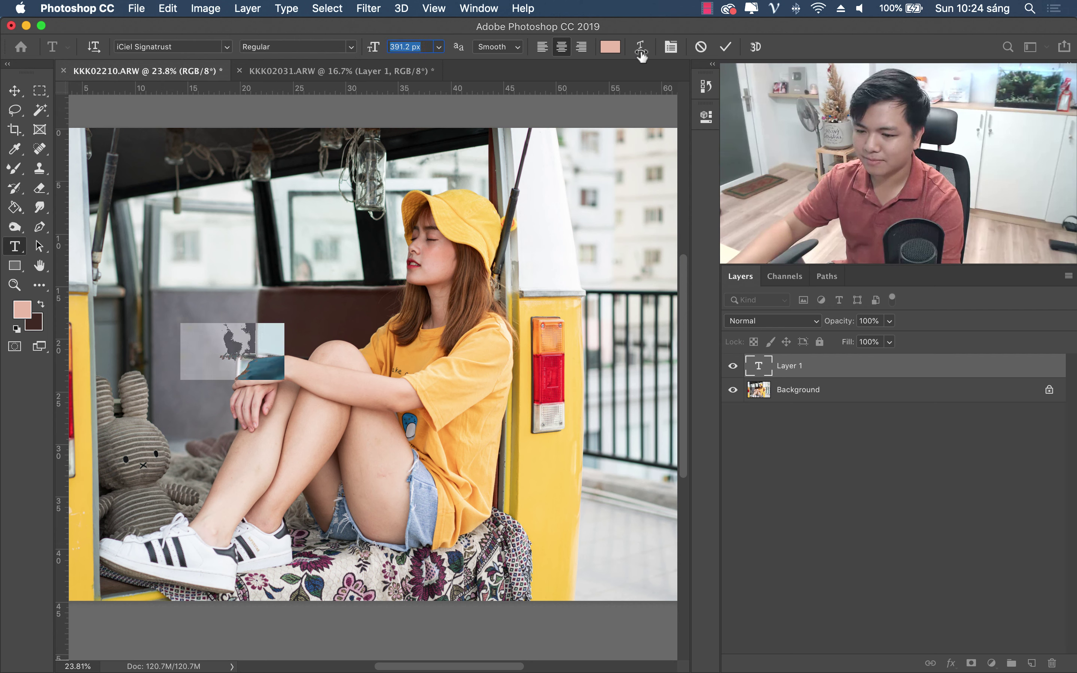
click(15, 90)
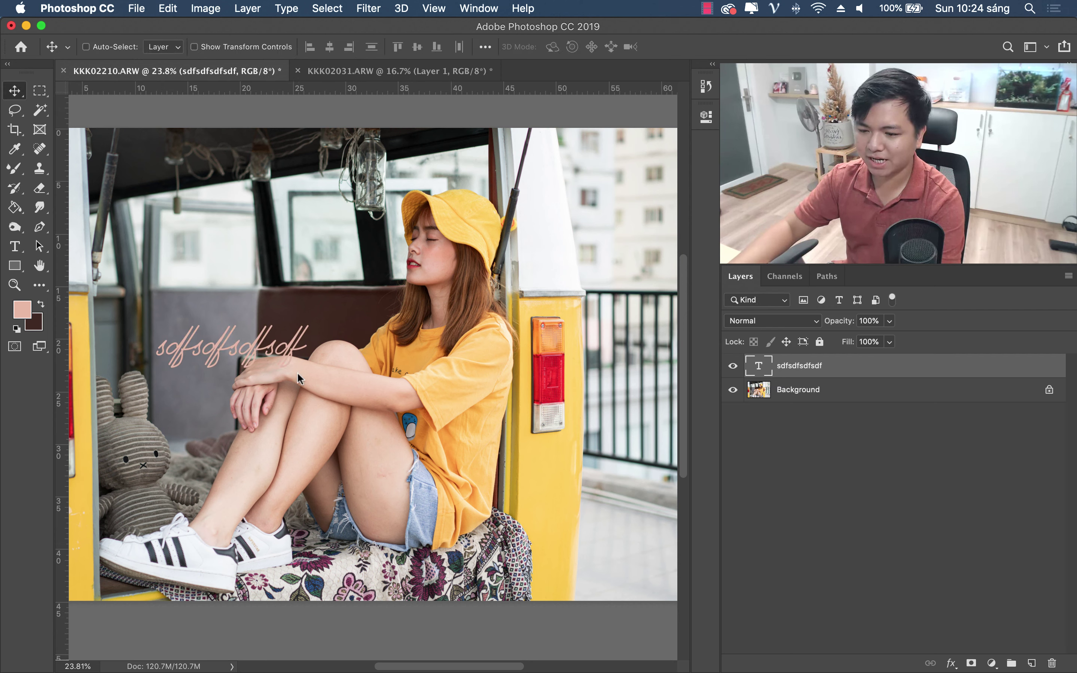
mouse_move(247, 384)
mouse_down()
mouse_move(445, 423)
mouse_move(295, 332)
mouse_up()
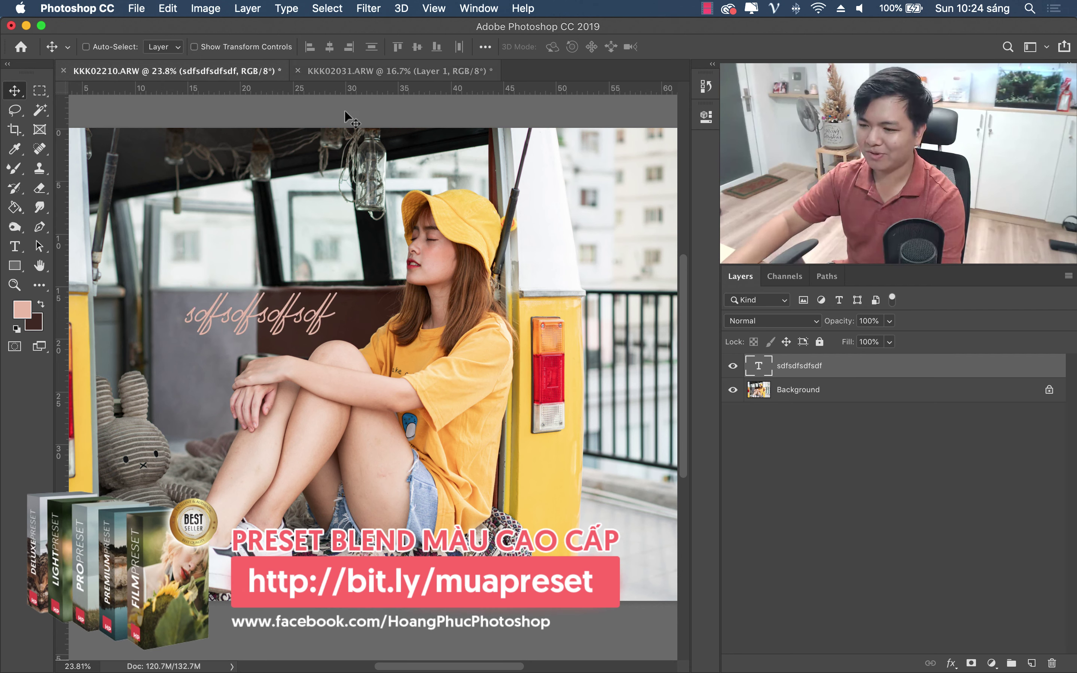
key(BackSpace)
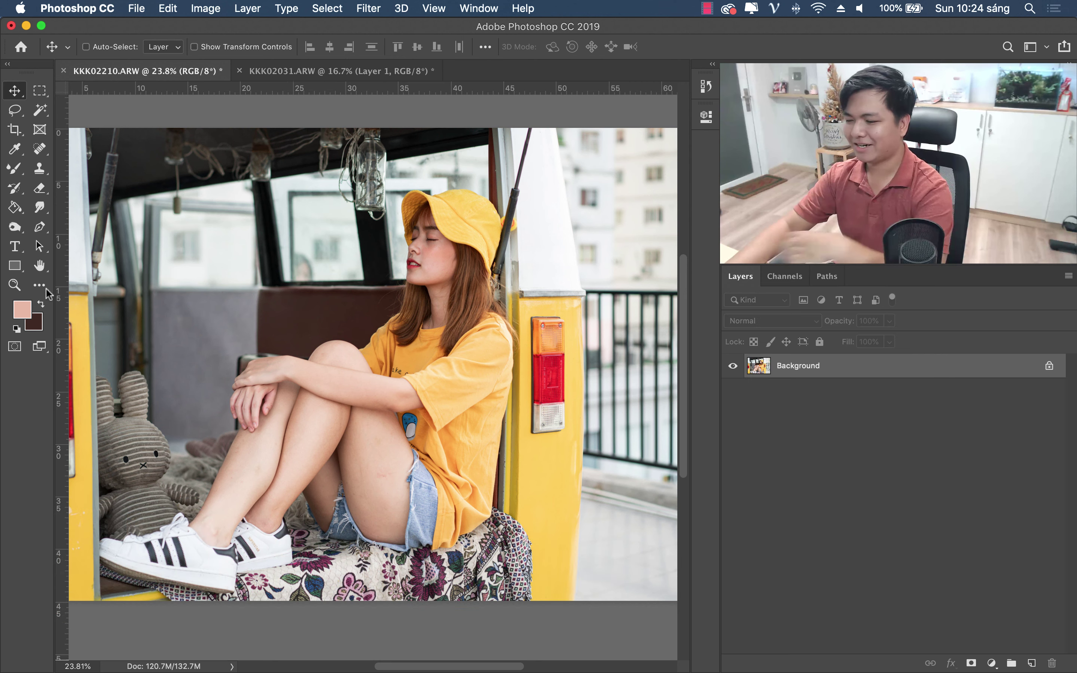
click(10, 250)
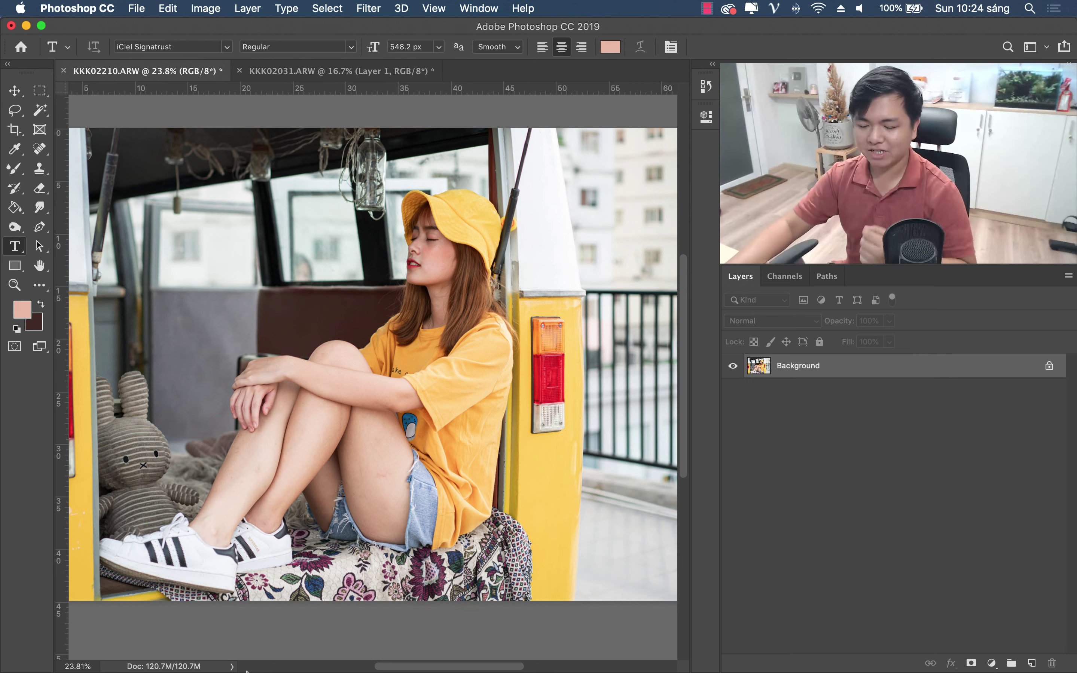
mouse_move(248, 672)
click(248, 640)
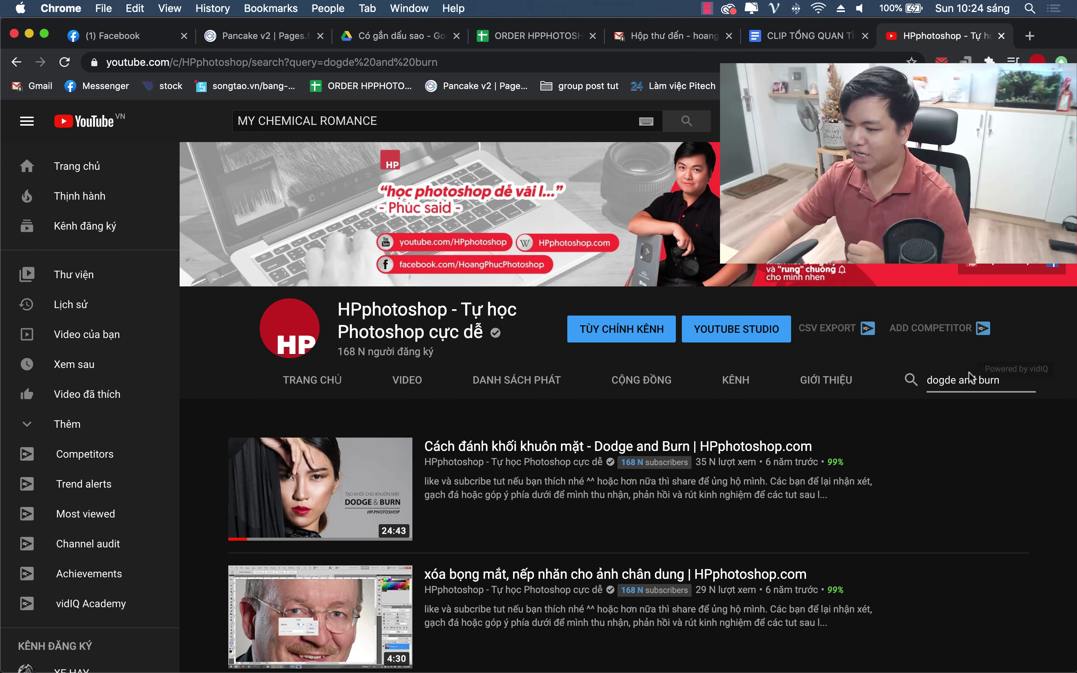
Step: Search the channel for 'typo' and scroll through the results
triple_click(964, 381)
text(ty)
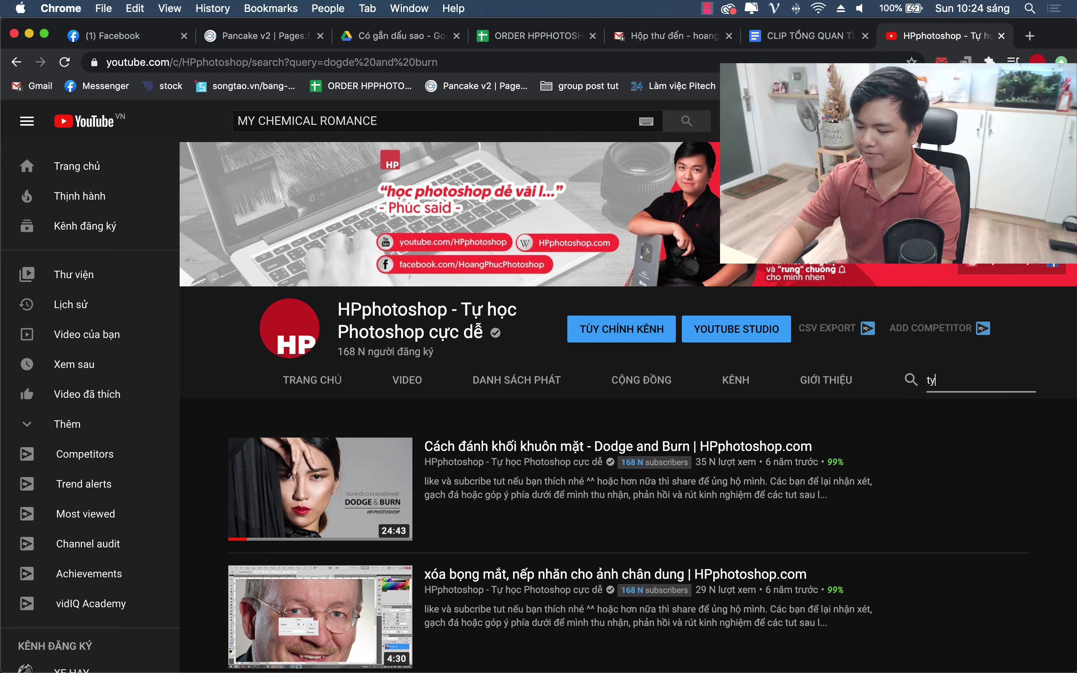
text(po)
key(Return)
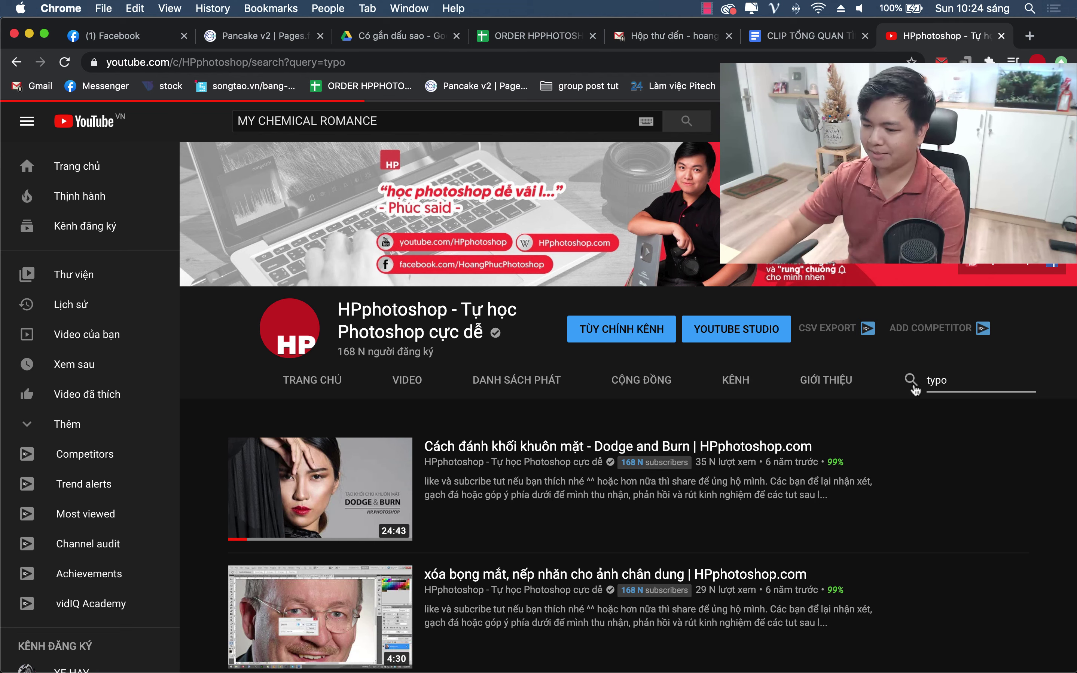
scroll(230, 439, down, 5)
scroll(225, 443, down, 1)
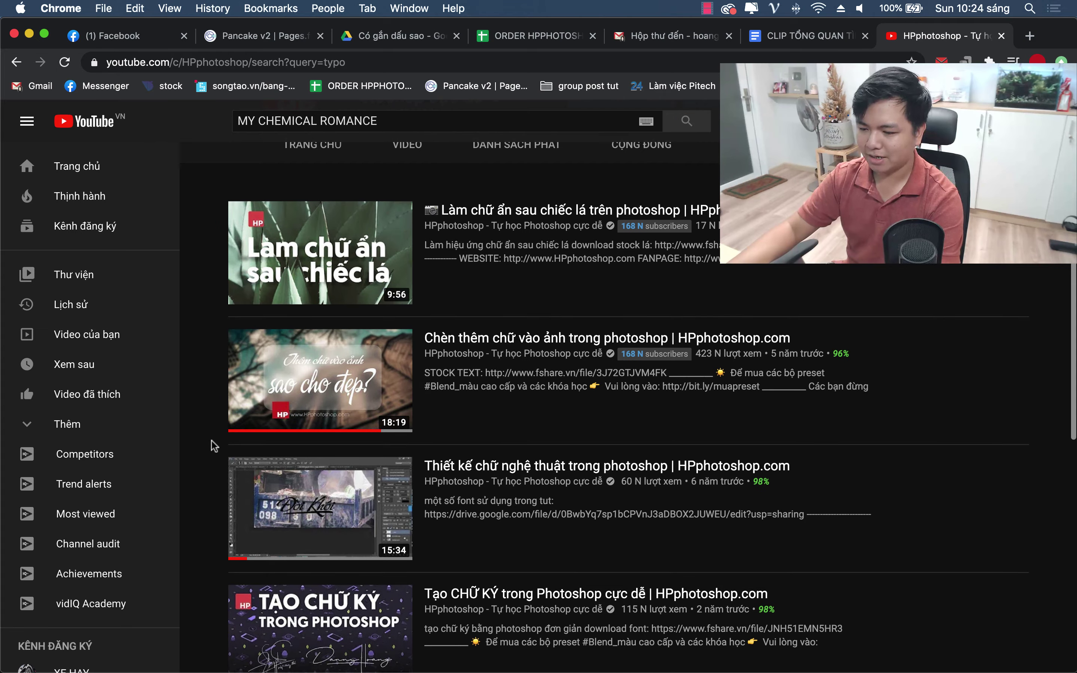
scroll(224, 443, down, 4)
scroll(224, 443, down, 4)
scroll(224, 443, up, 3)
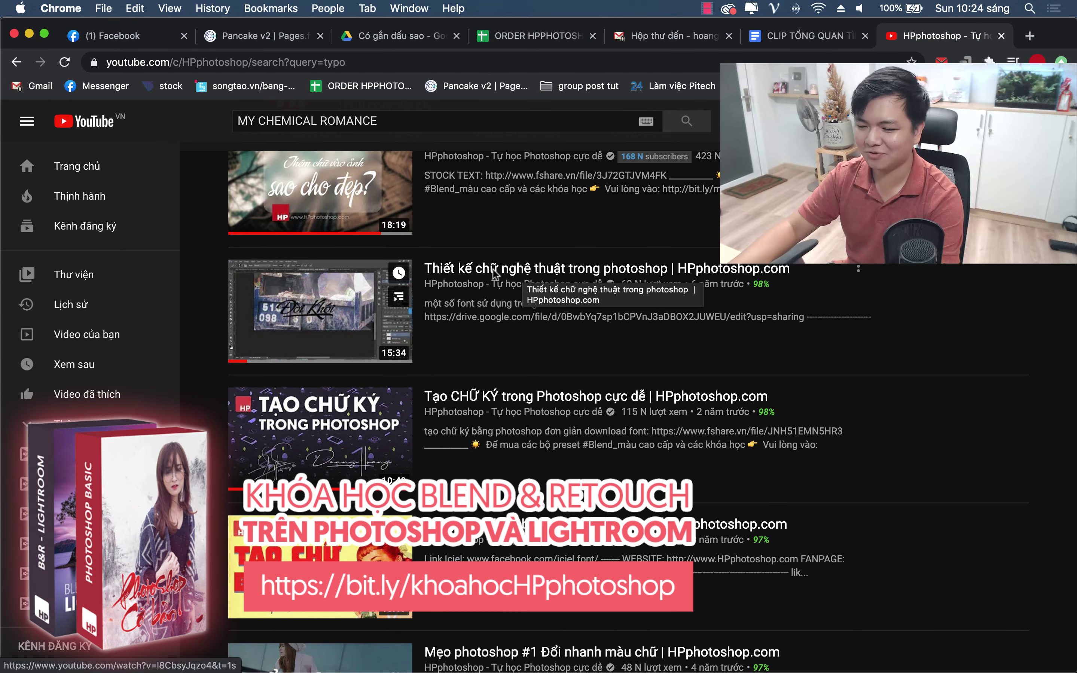
scroll(483, 273, down, 10)
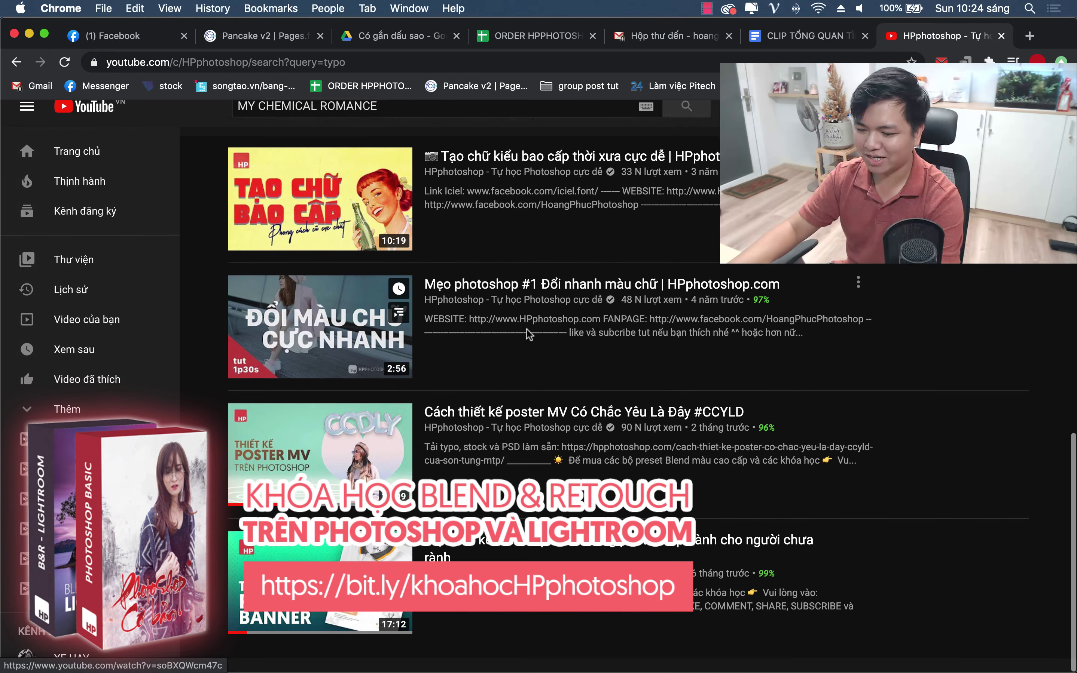
scroll(496, 262, up, 10)
scroll(496, 262, up, 3)
scroll(496, 263, down, 2)
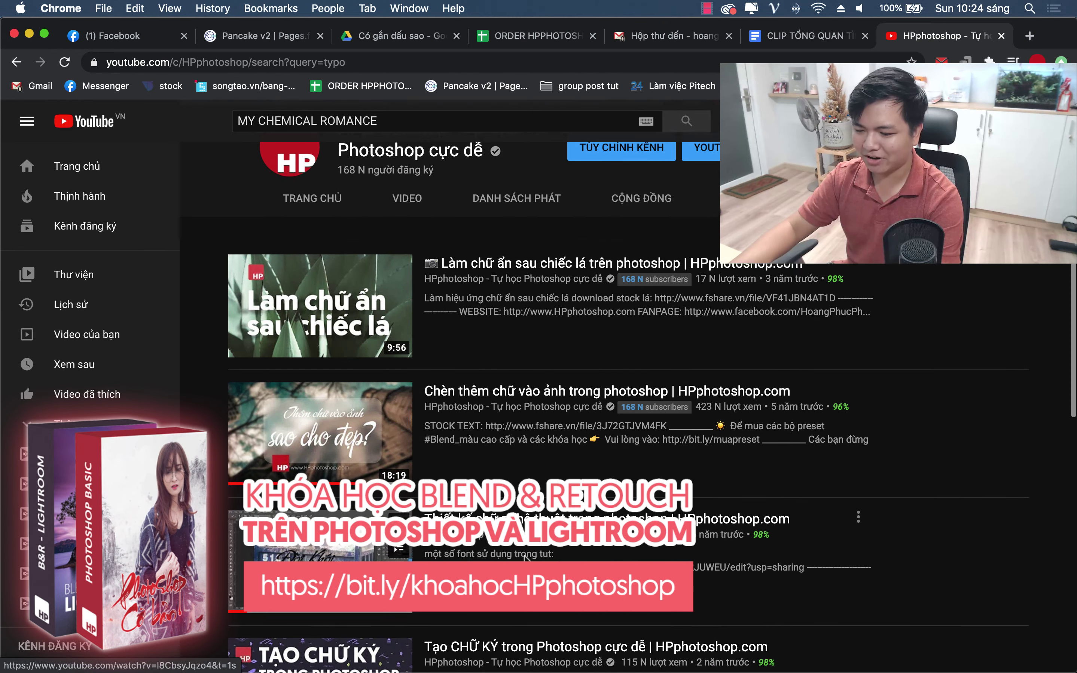
scroll(496, 311, up, 1)
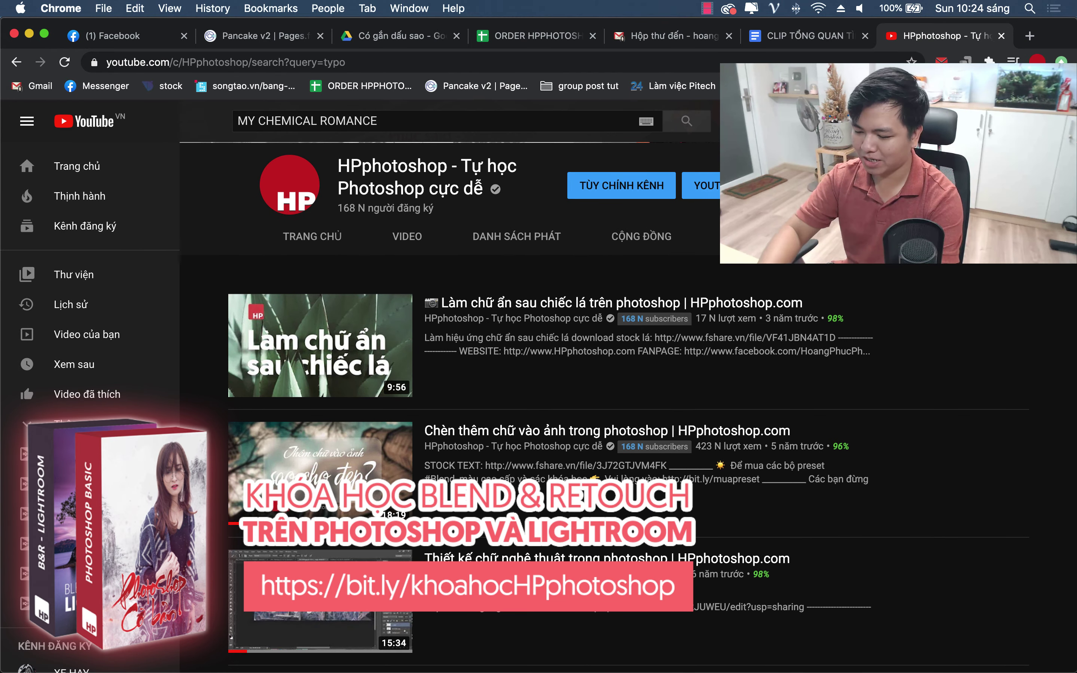
Step: Search the channel for 'chữ', glance at the results, and switch back to Photoshop
key(Return)
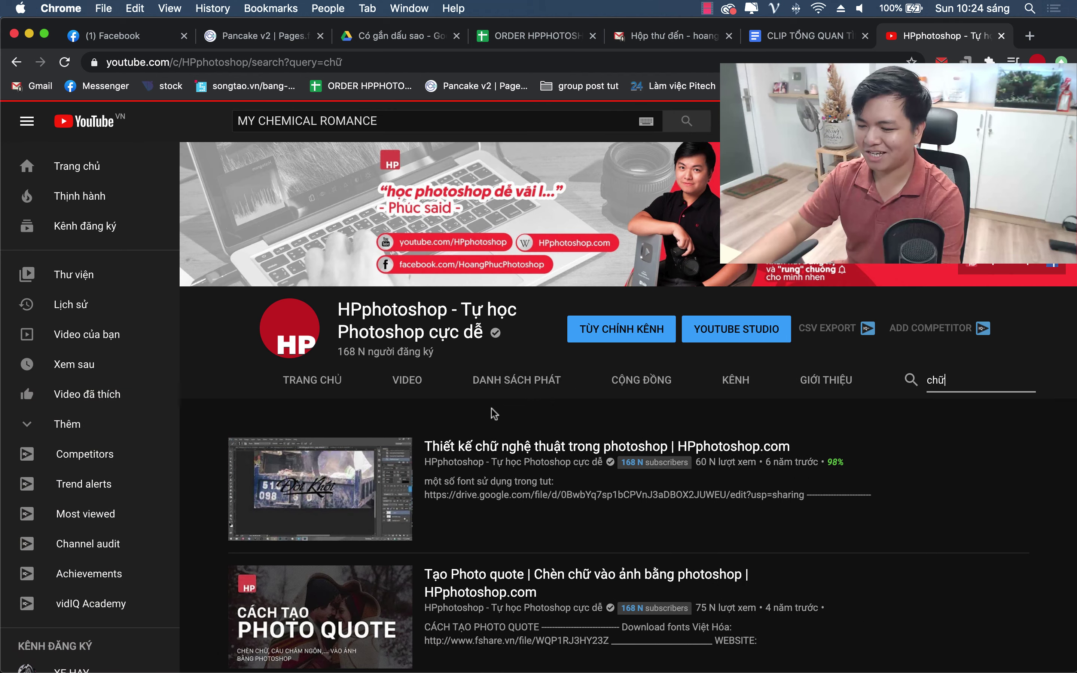
scroll(491, 412, down, 6)
scroll(491, 412, up, 3)
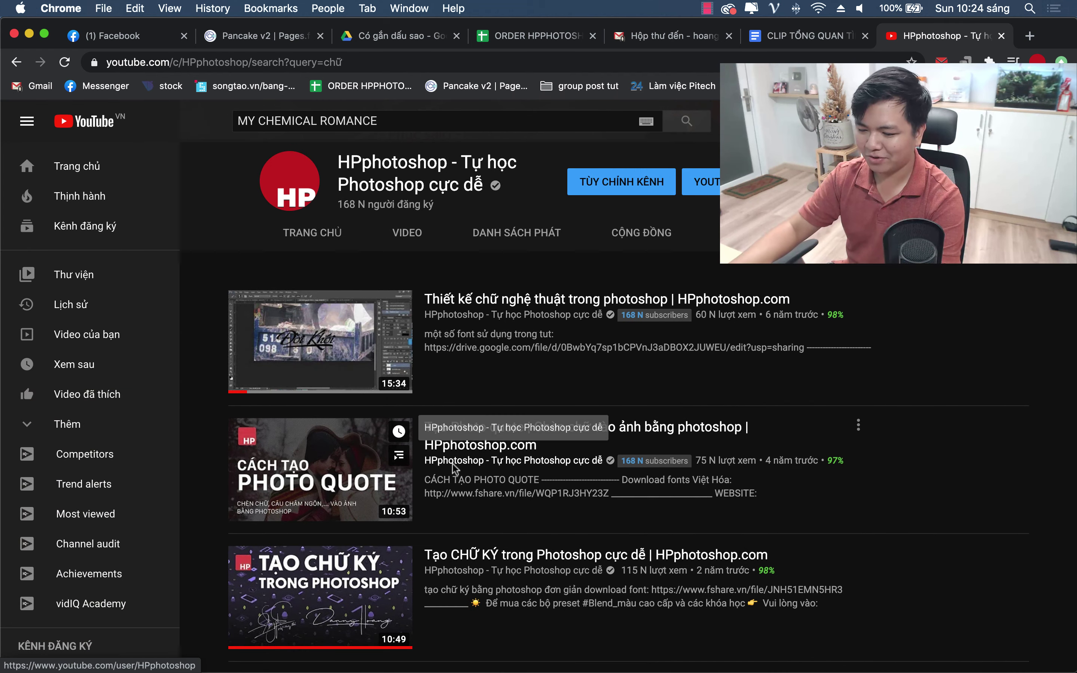
mouse_move(583, 670)
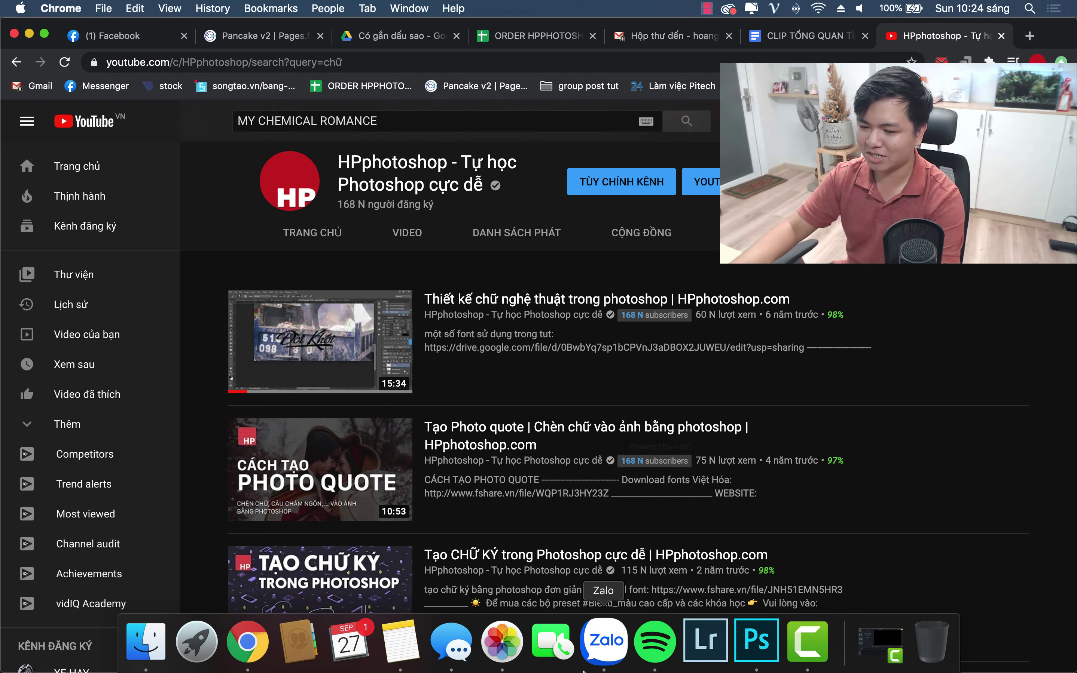
right_click(767, 657)
click(767, 658)
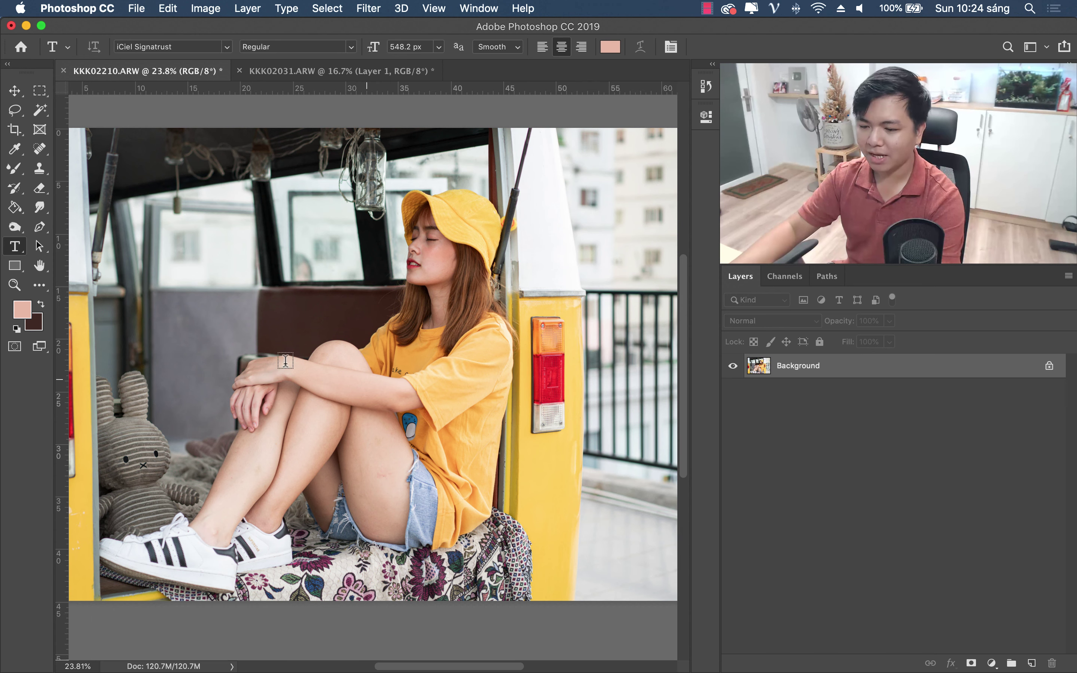
Step: Switch between the Path Selection, Move and Direct Selection tools
click(31, 252)
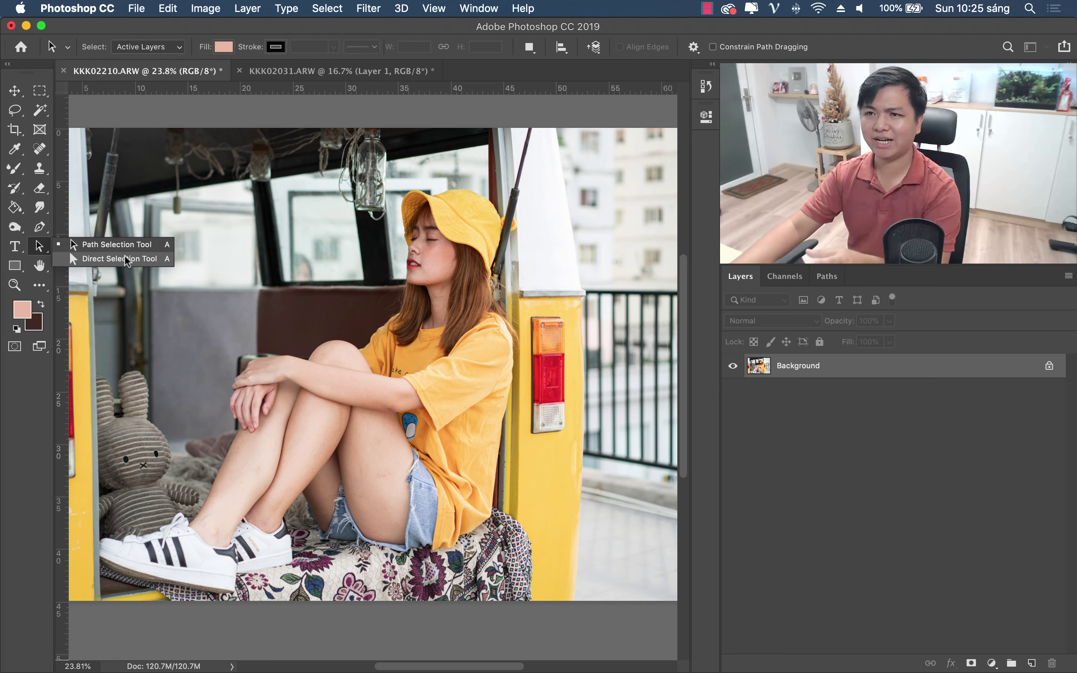
click(16, 93)
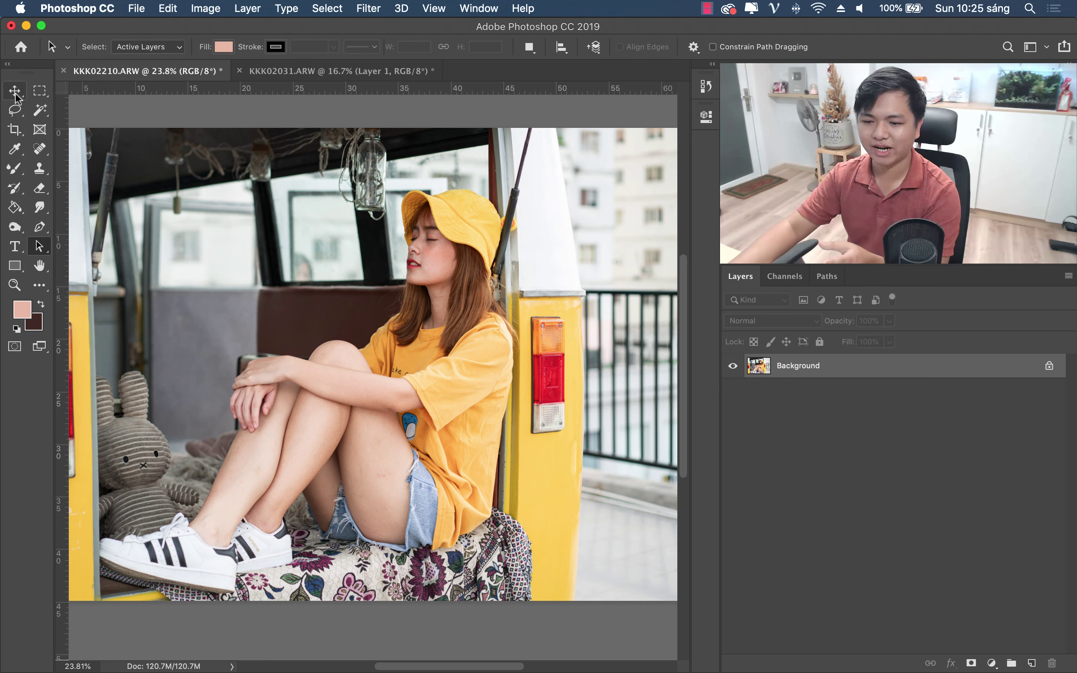
click(14, 92)
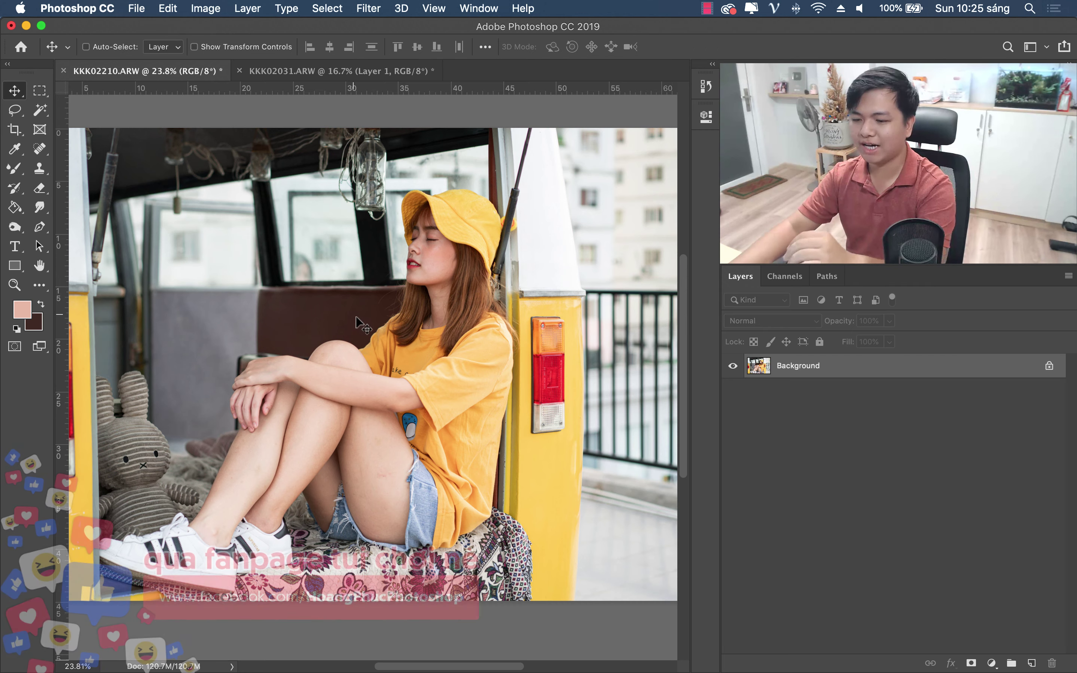
click(39, 248)
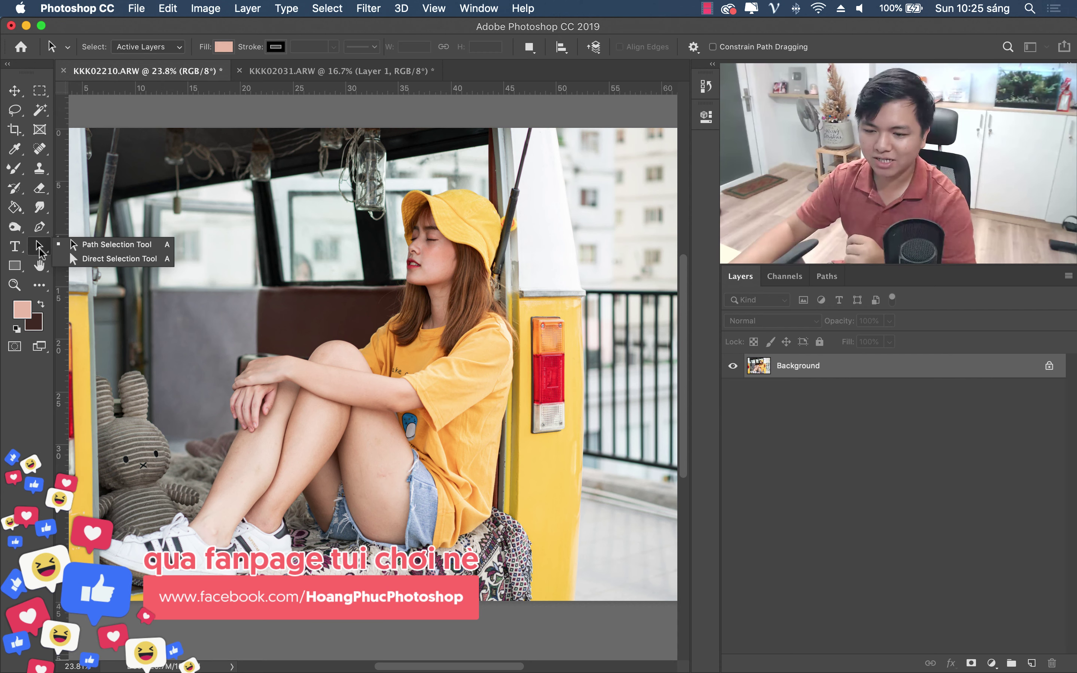
click(120, 259)
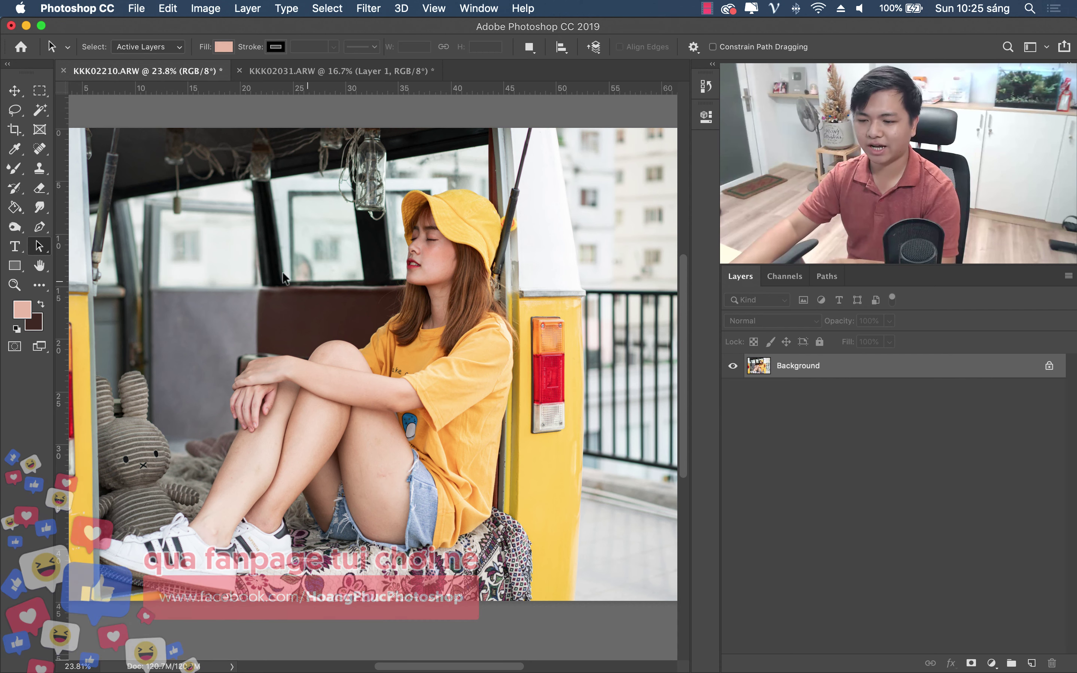
Step: Draw a pink rectangle shape layer in the photo's upper-left
click(17, 270)
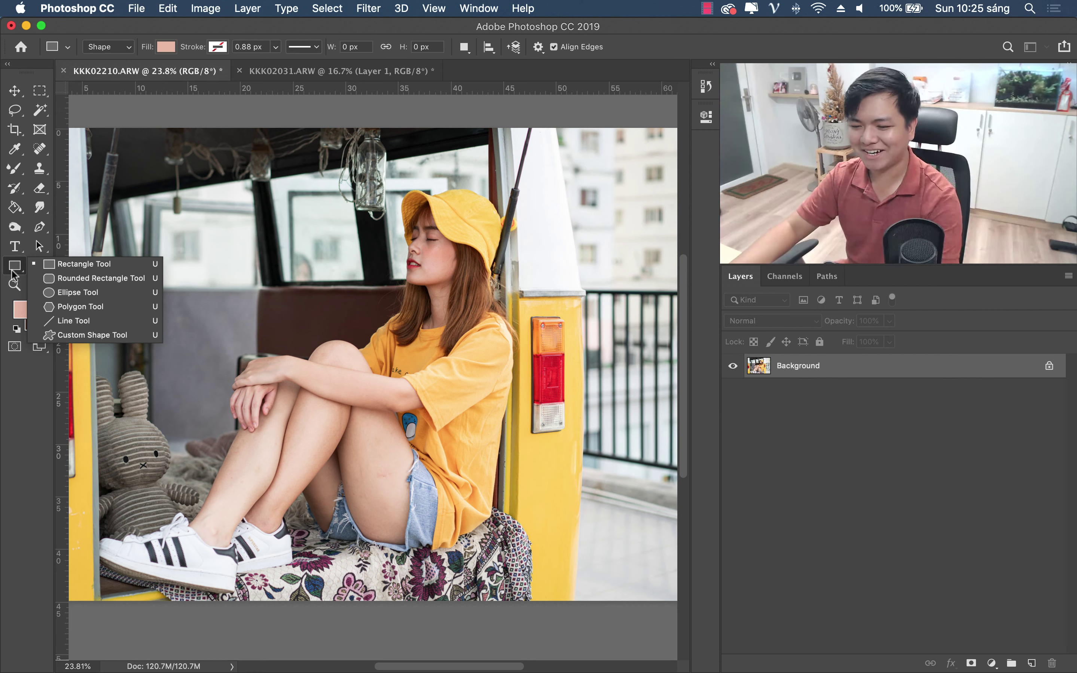
click(14, 270)
click(14, 271)
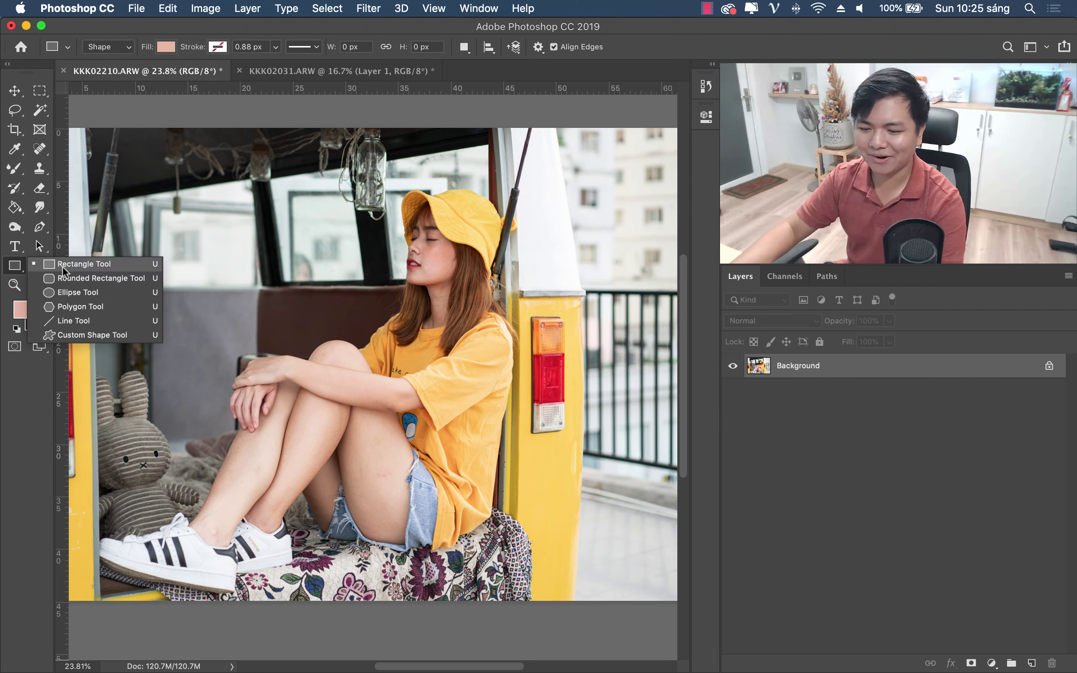
click(91, 269)
click(110, 46)
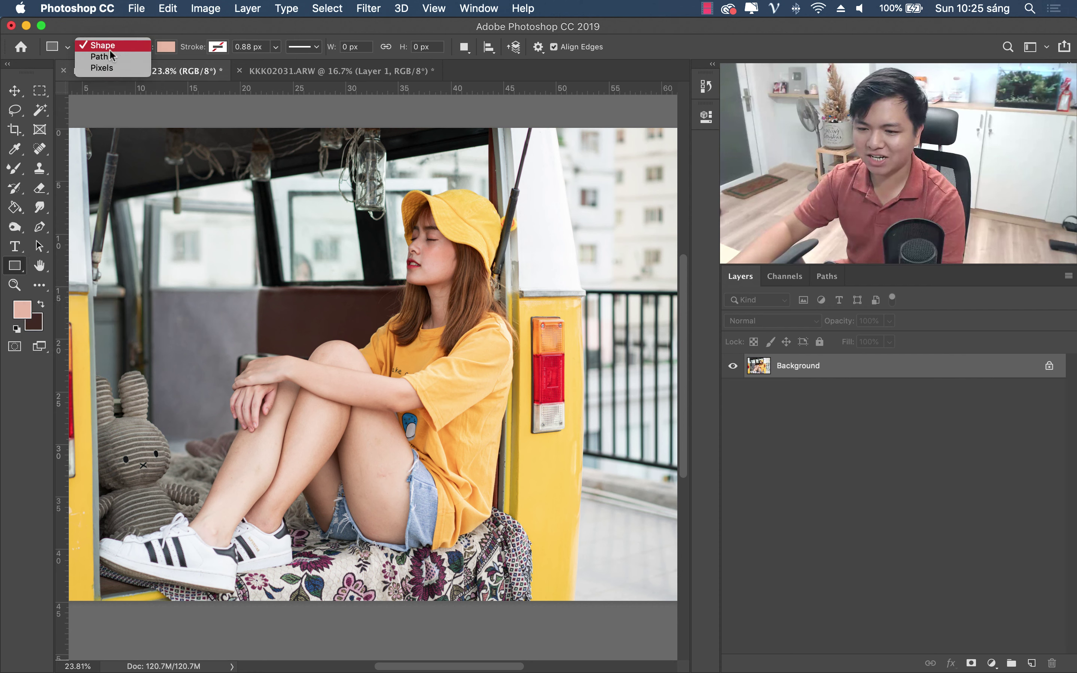
click(100, 56)
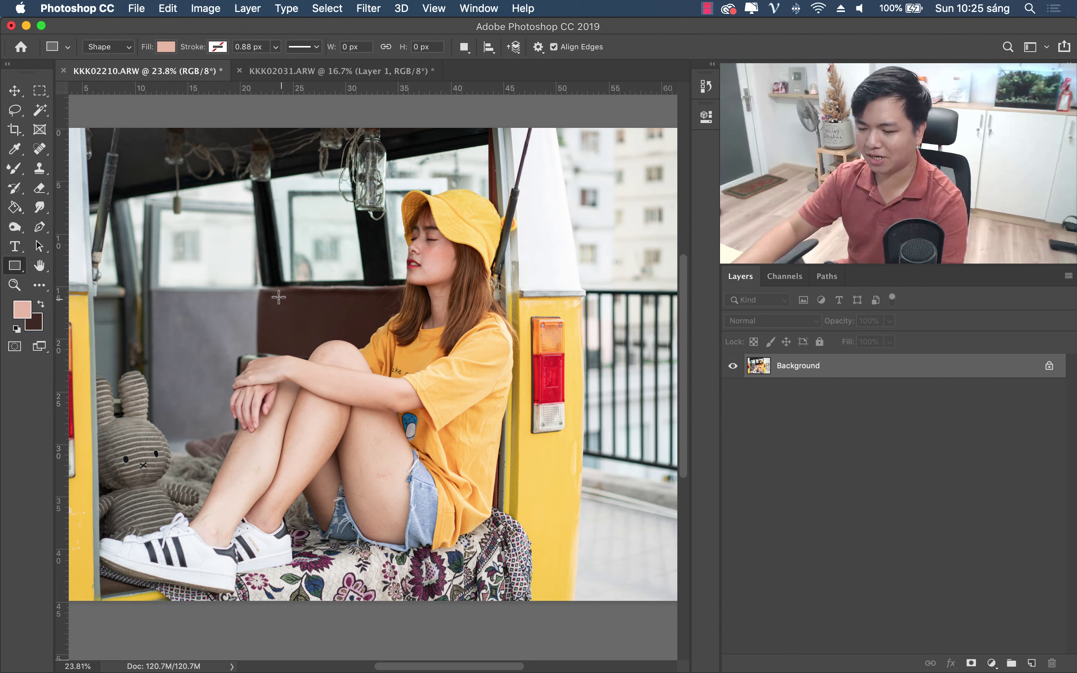
drag(118, 181, 330, 265)
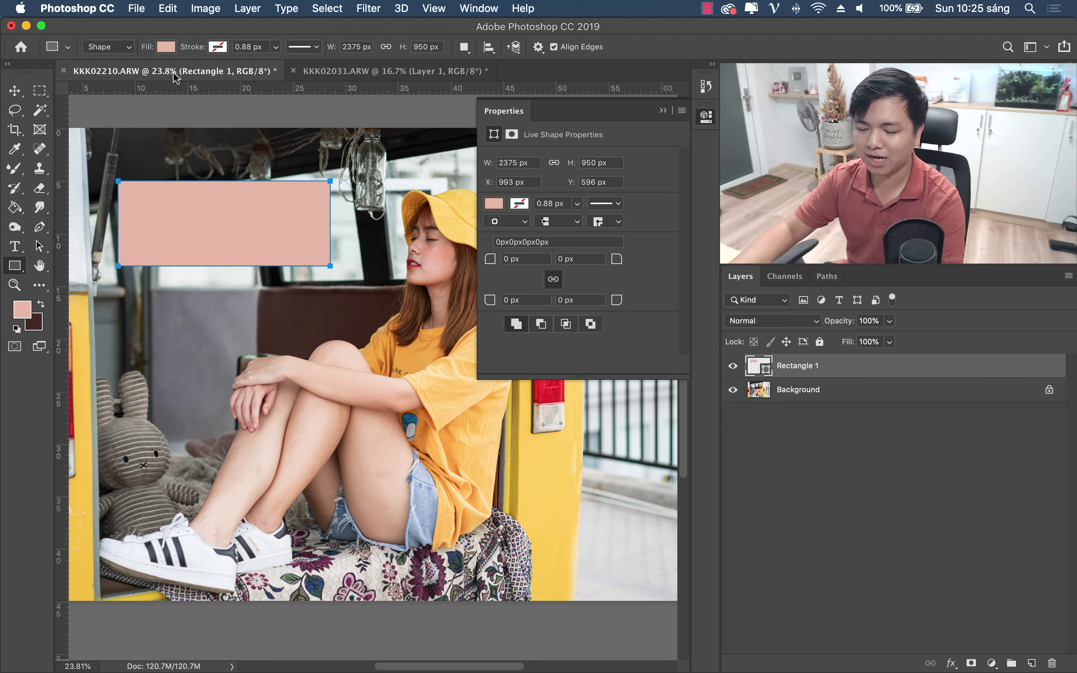
Step: Give the rectangle a light blue 127.49 px stroke
click(218, 46)
click(238, 169)
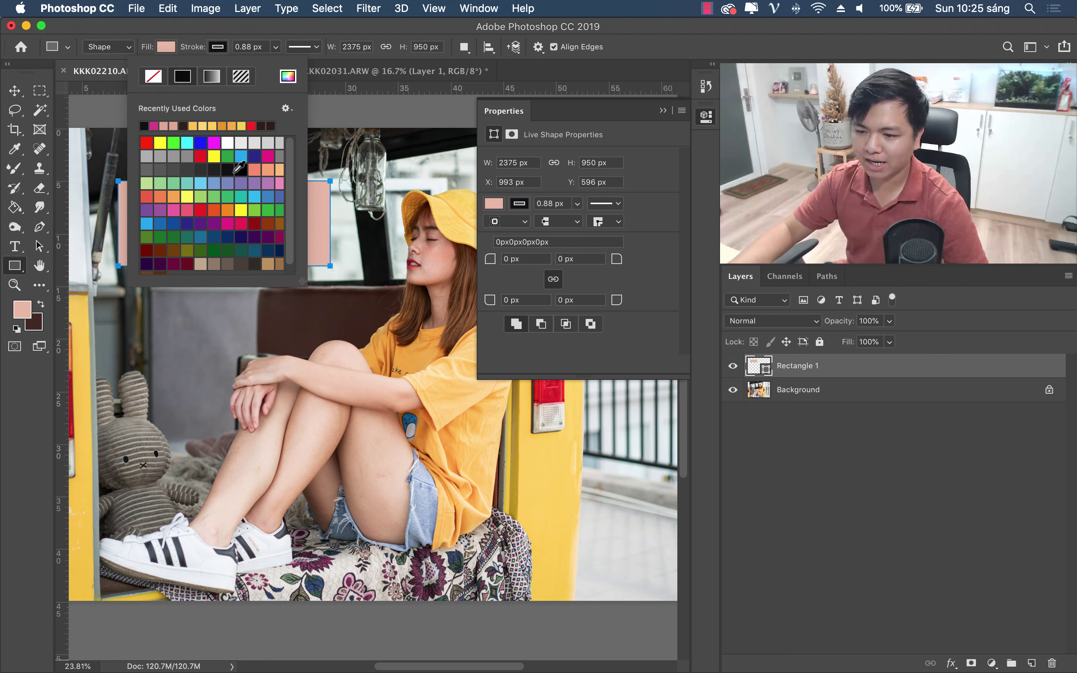
click(255, 196)
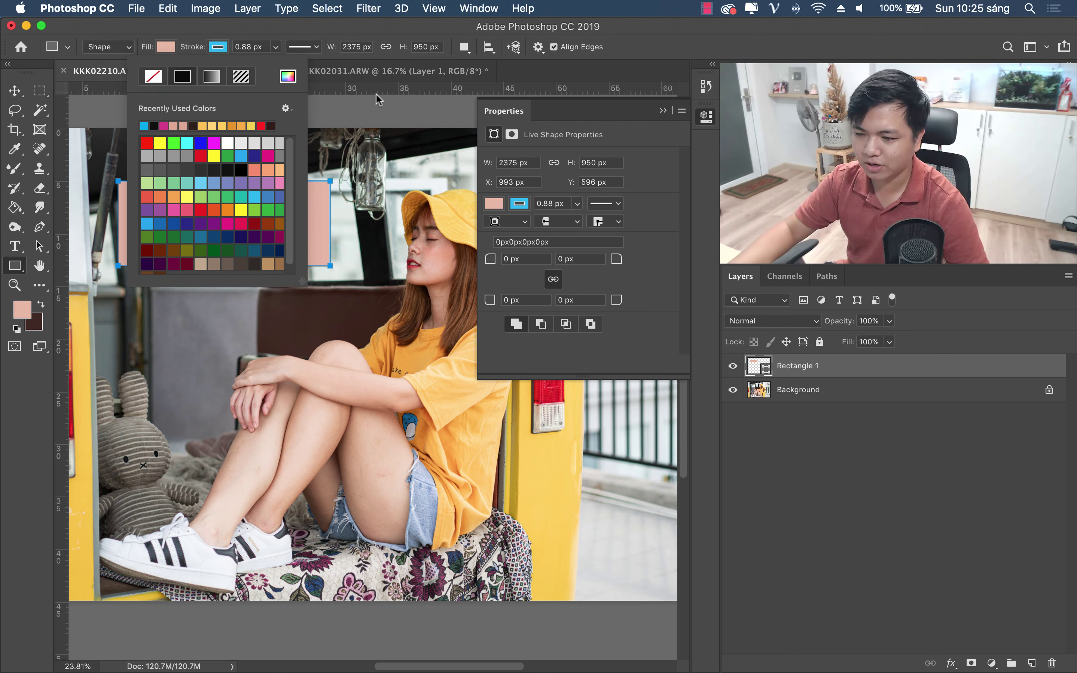
click(275, 46)
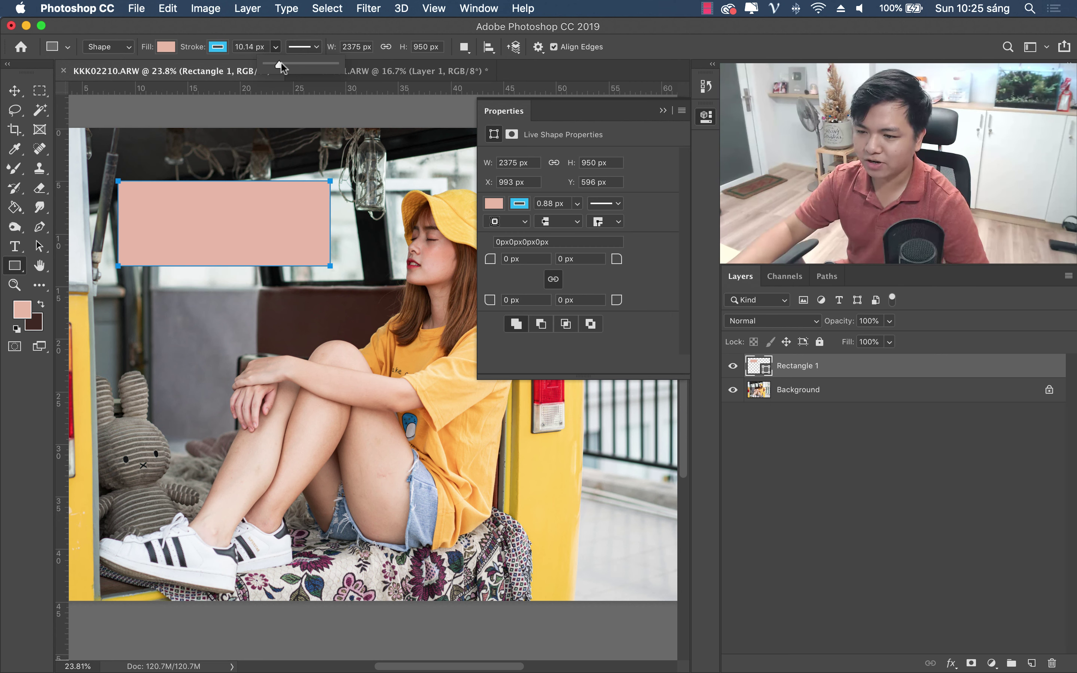
drag(281, 63, 311, 62)
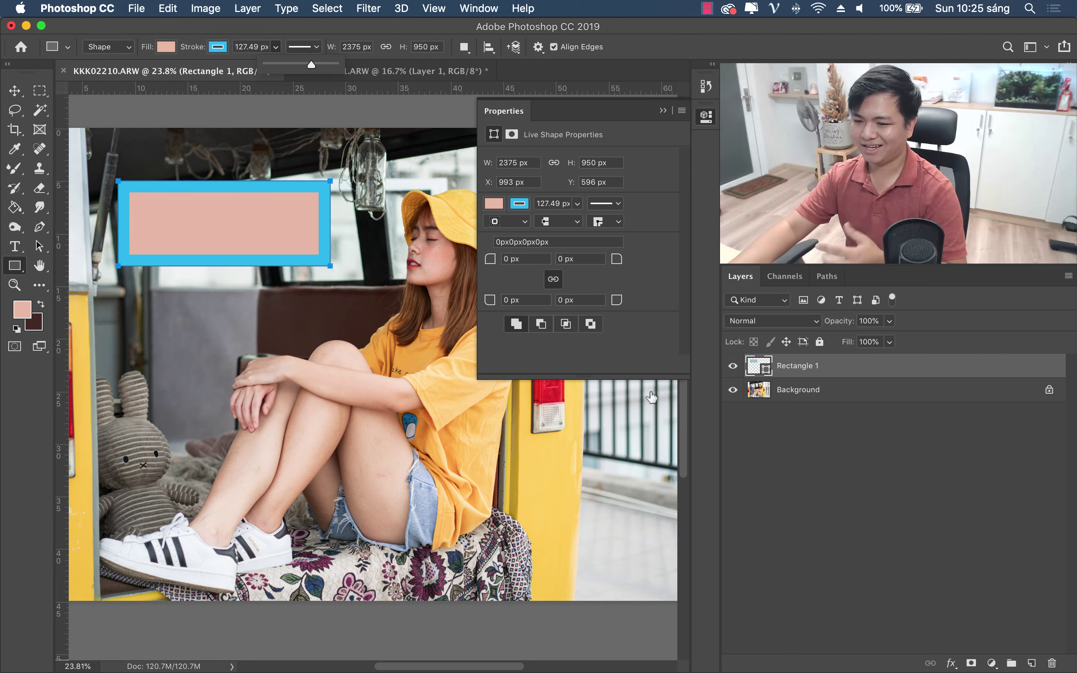
Step: Delete the Rectangle 1 layer
click(855, 399)
click(854, 392)
click(878, 370)
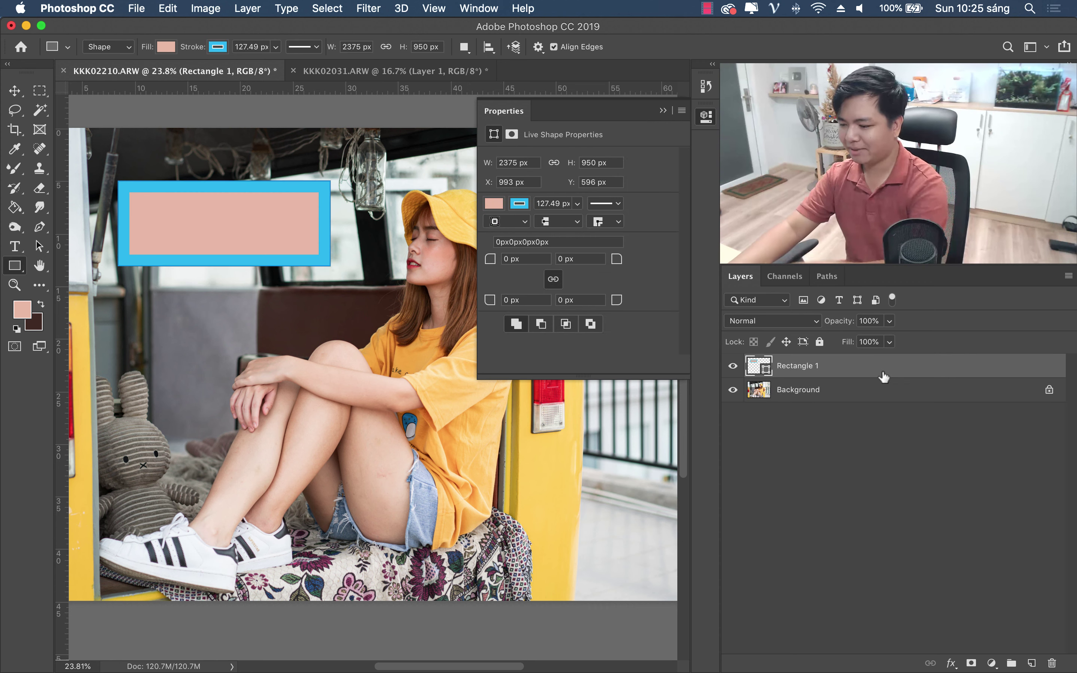
key(Delete)
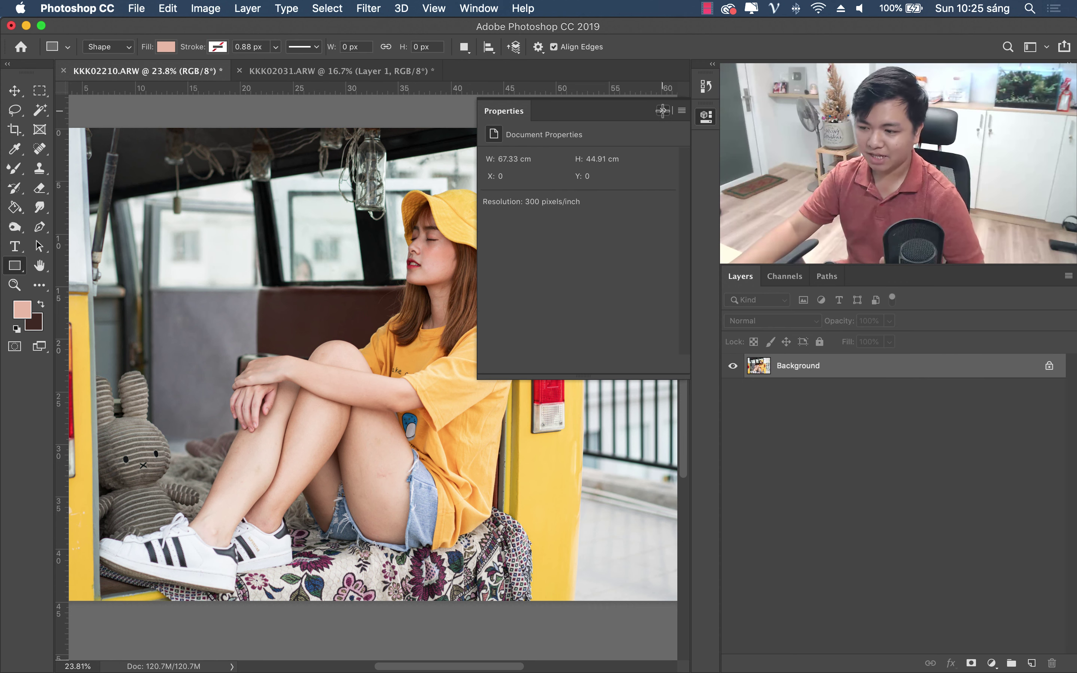
Step: Close the Properties panel and pan the photo up and left with the Hand tool
click(663, 110)
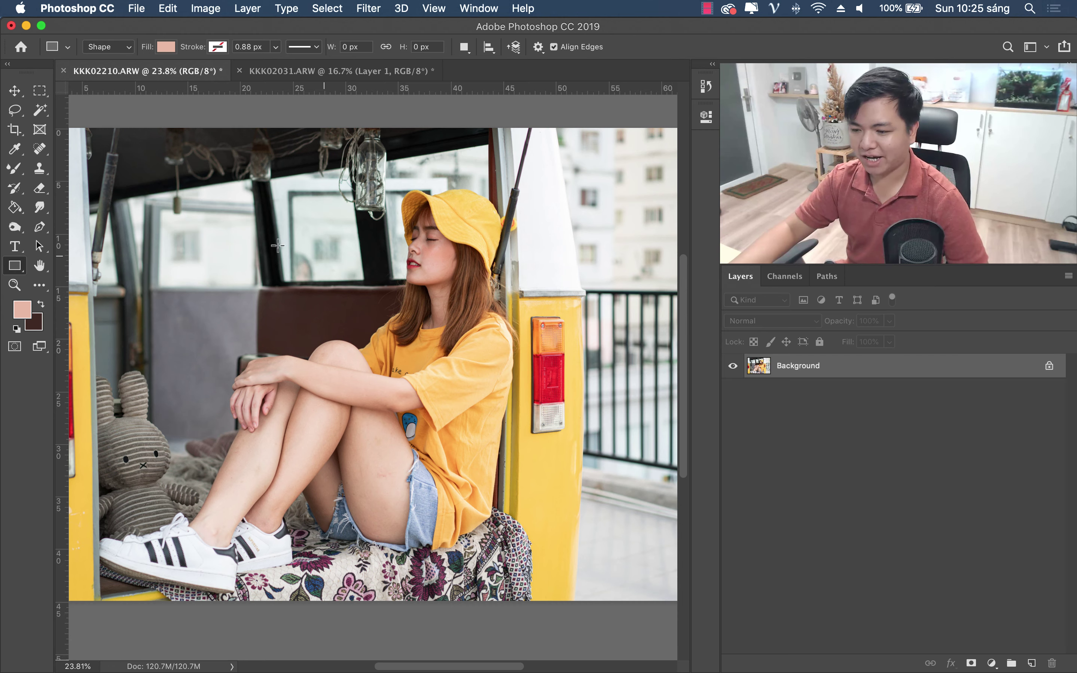
click(40, 267)
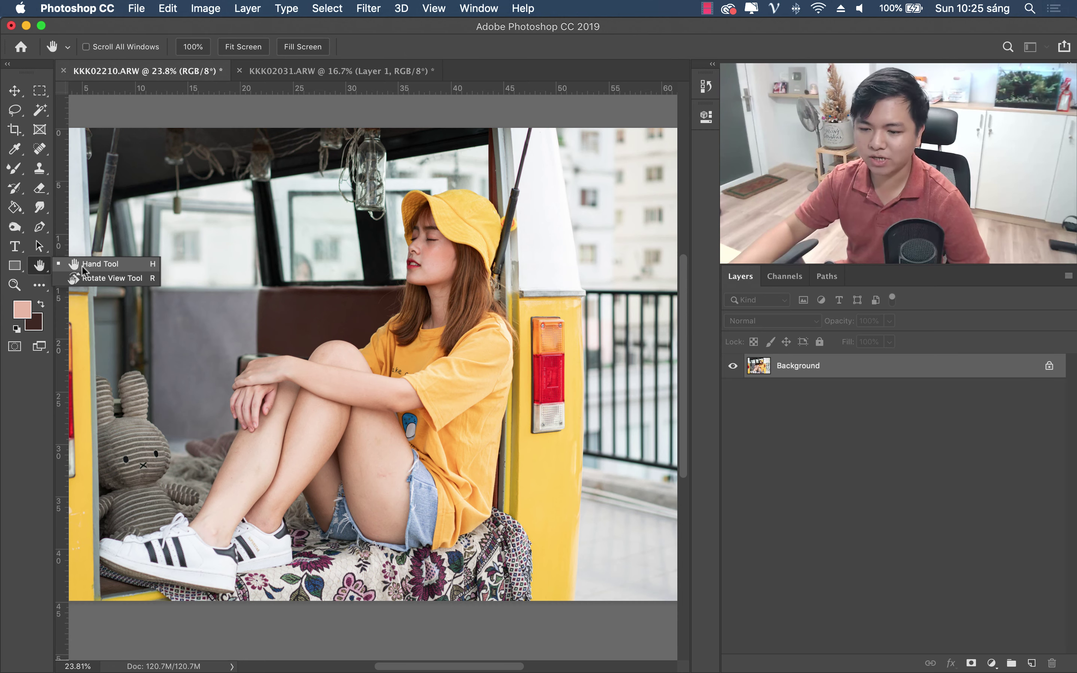
click(88, 268)
drag(253, 307, 232, 281)
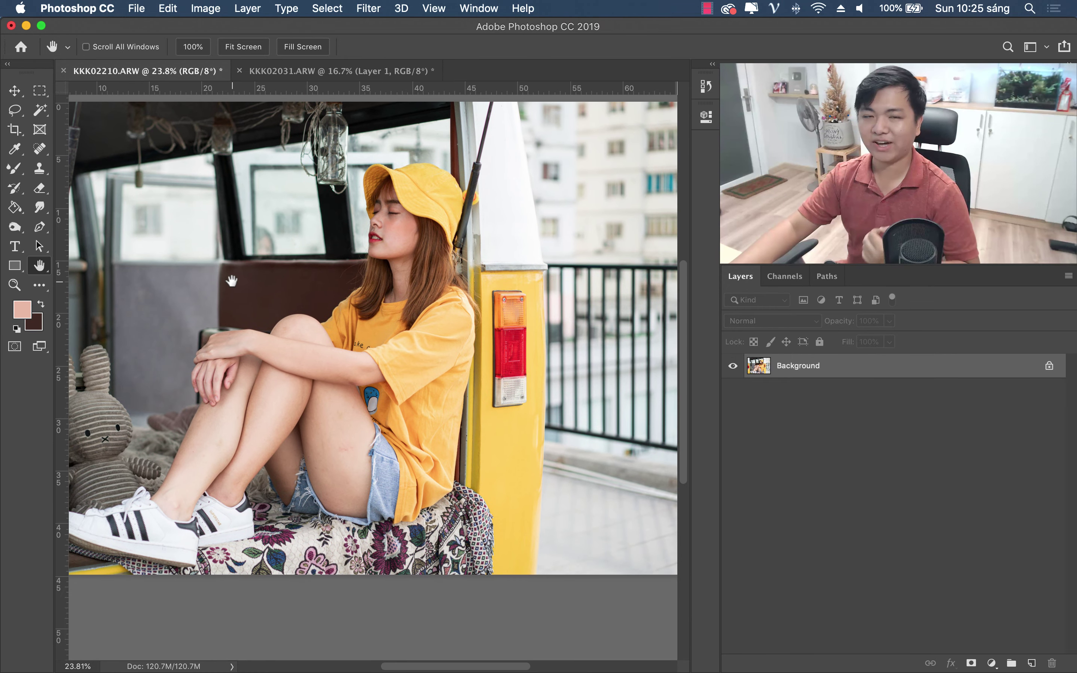
Step: Rotate the view, then reset the rotation to 0°
right_click(42, 270)
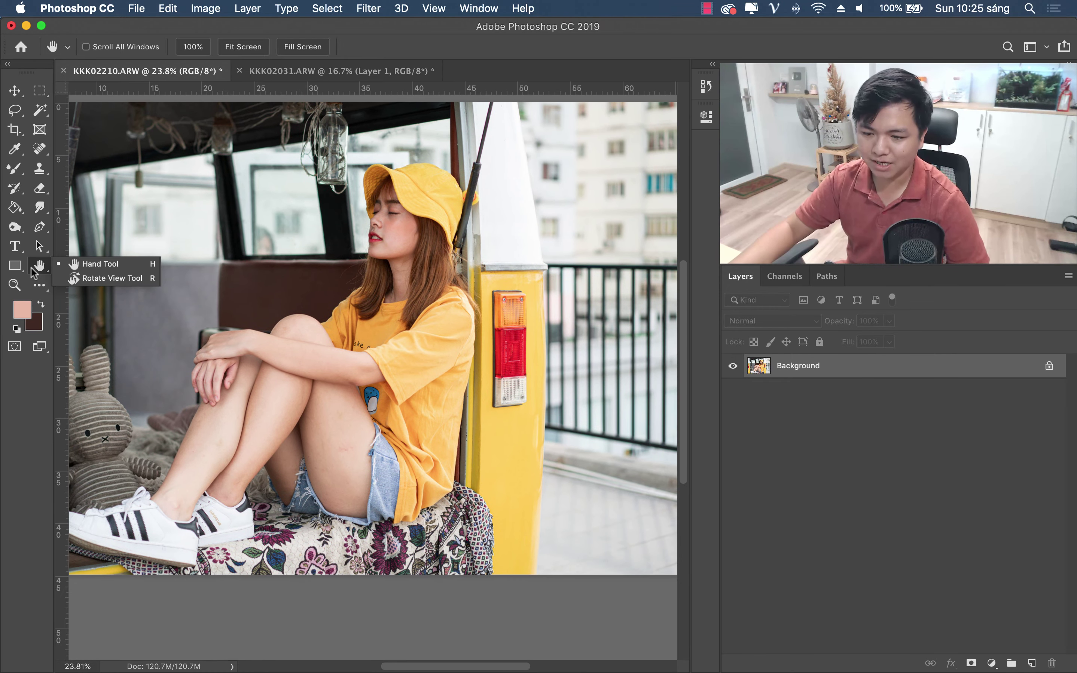
click(103, 279)
drag(425, 180, 492, 222)
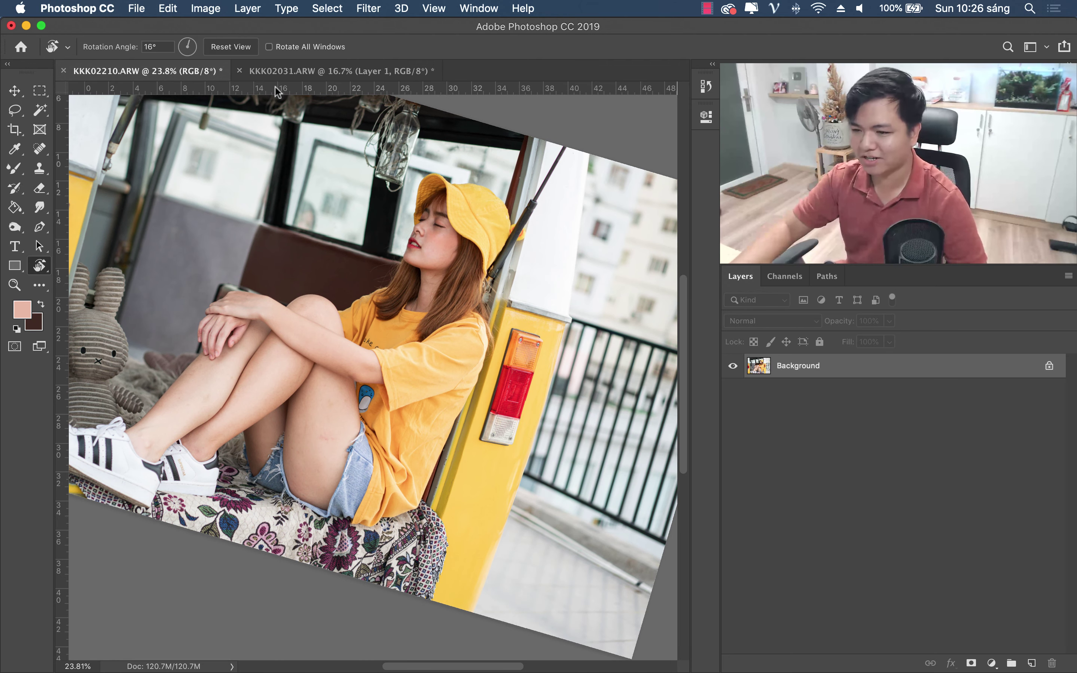
click(231, 46)
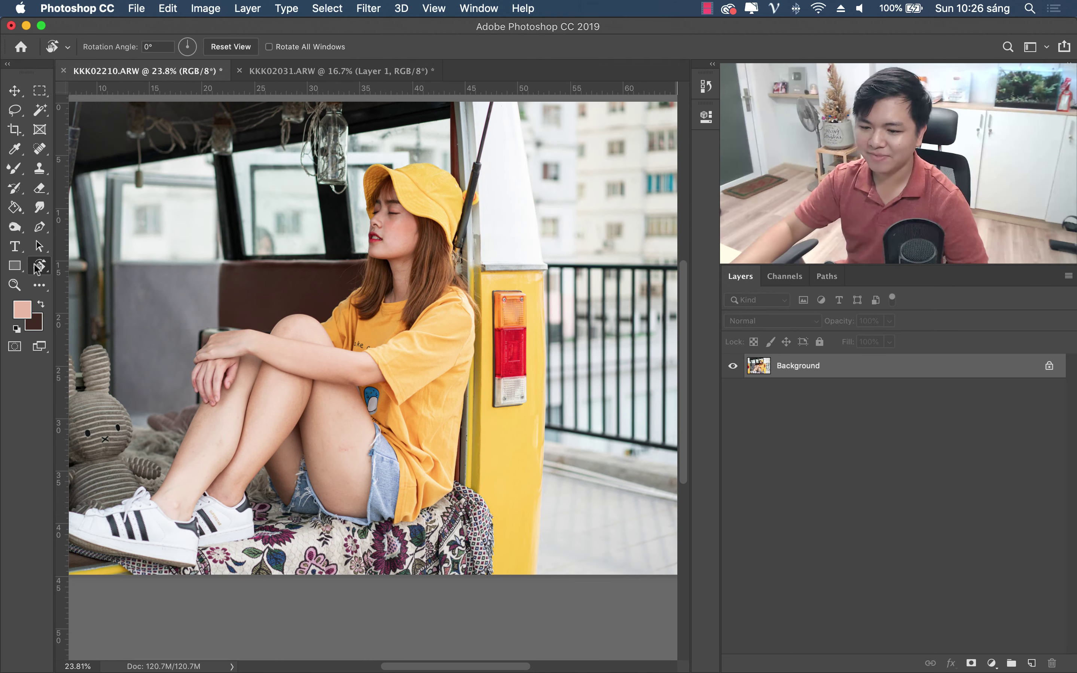
Step: Zoom in to 50% on the face, then fit the whole photo on screen
click(14, 285)
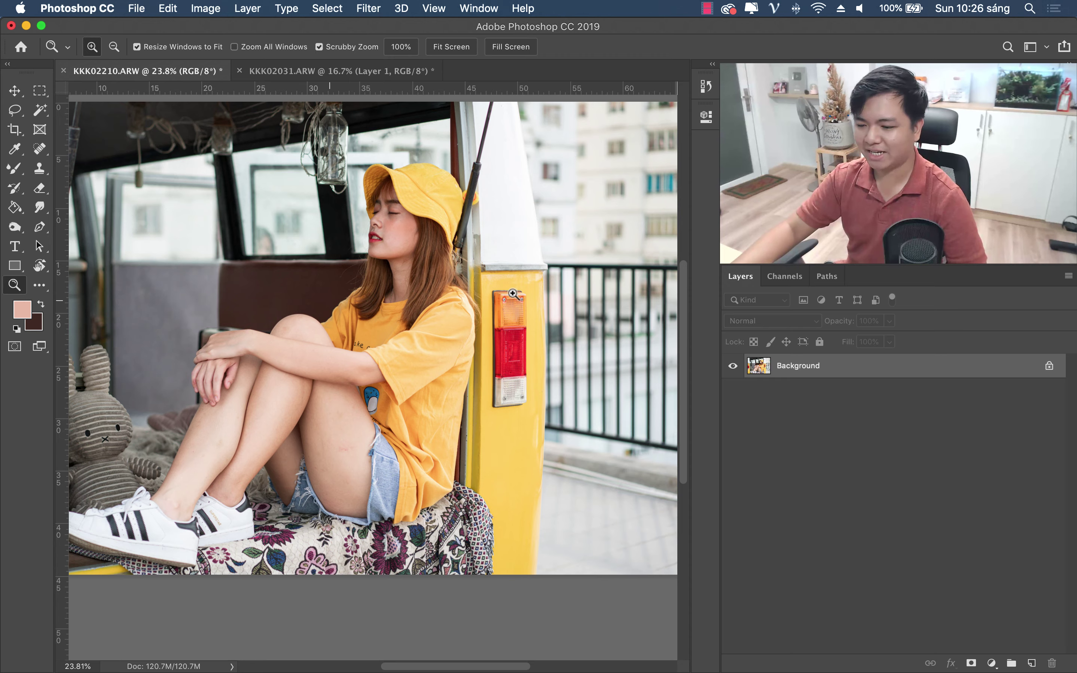
drag(513, 294, 421, 258)
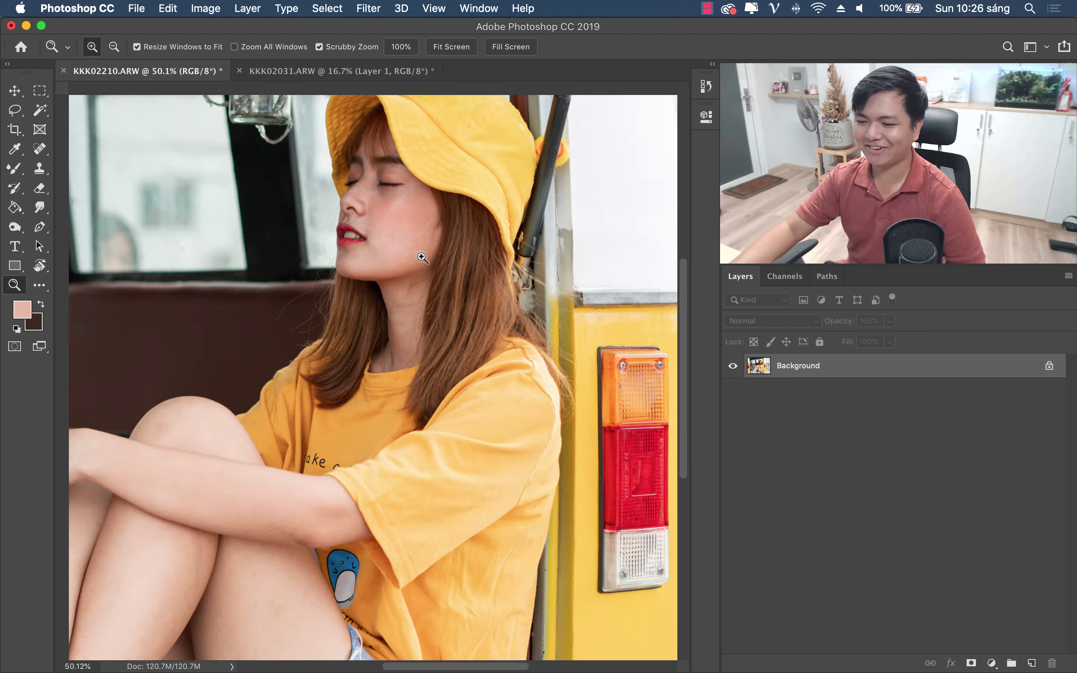
key(super+r)
key(super+0)
mouse_move(396, 261)
mouse_down()
mouse_move(497, 262)
mouse_move(396, 263)
mouse_up()
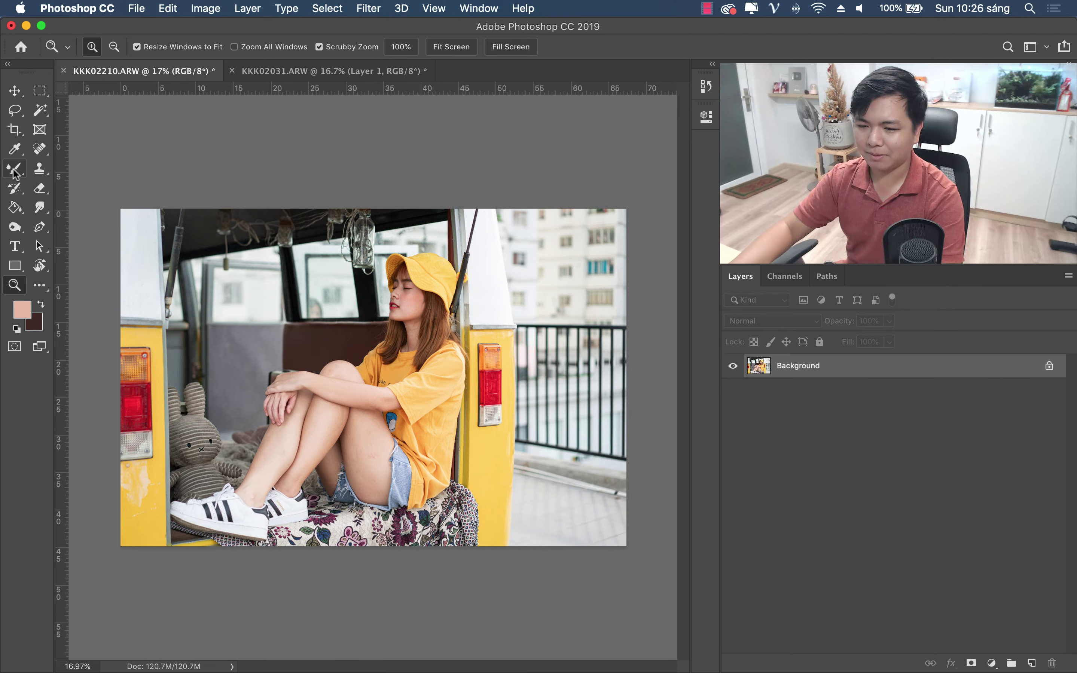
click(14, 171)
key(z)
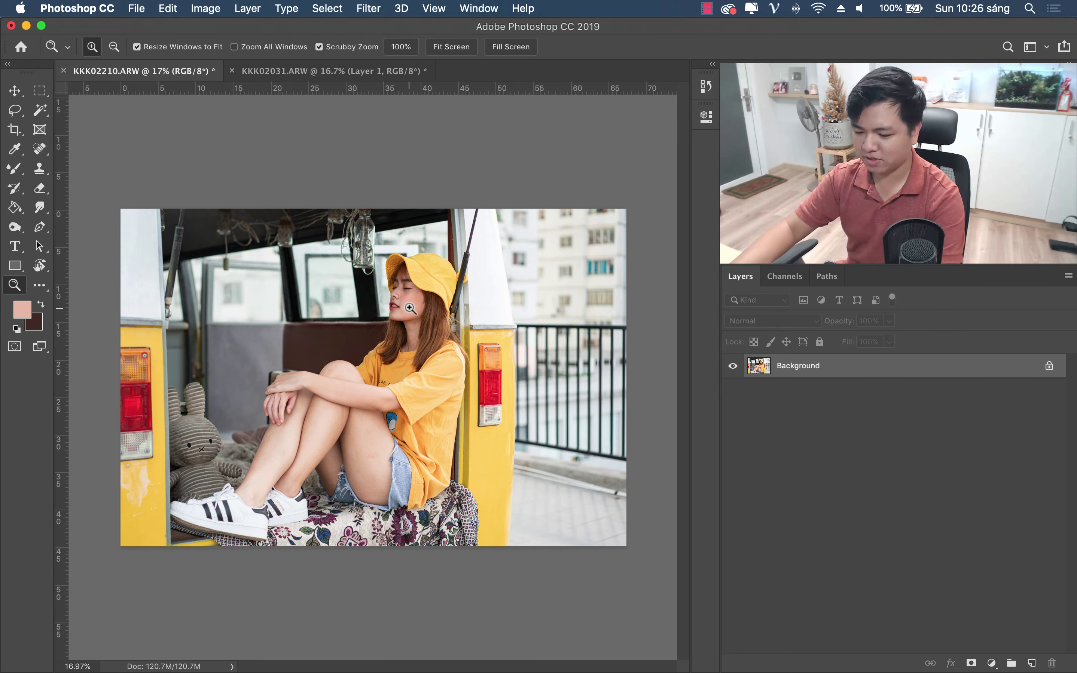
mouse_move(409, 307)
mouse_down()
mouse_move(533, 299)
mouse_move(468, 305)
mouse_move(409, 293)
mouse_move(490, 293)
mouse_move(391, 308)
mouse_move(469, 308)
mouse_up()
key(b)
key(z)
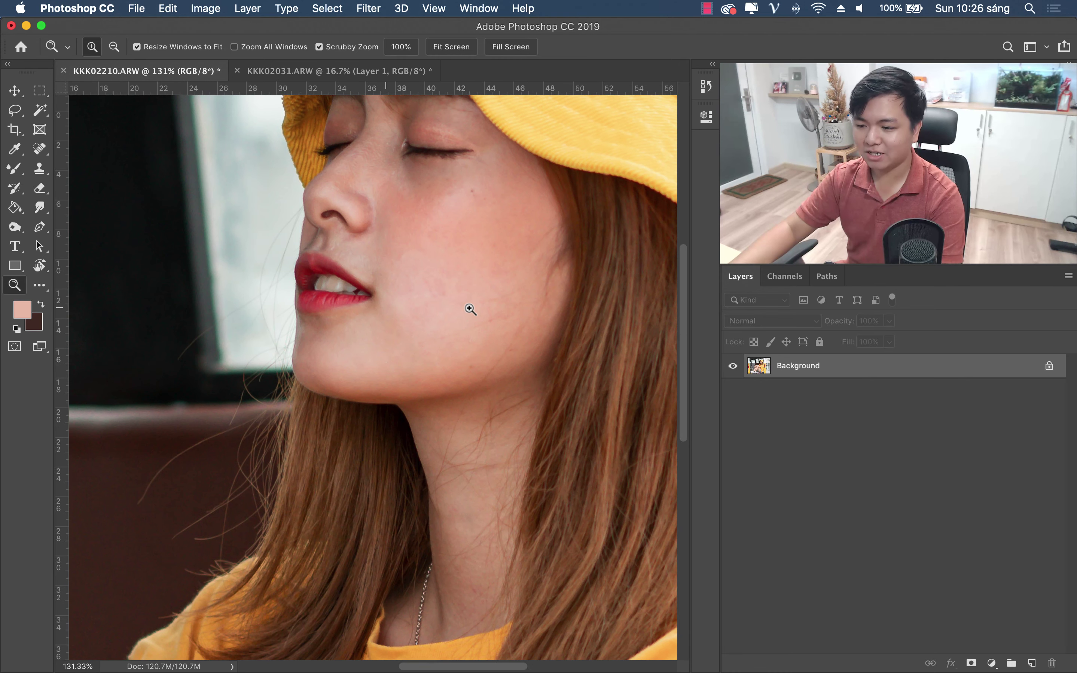
key(b)
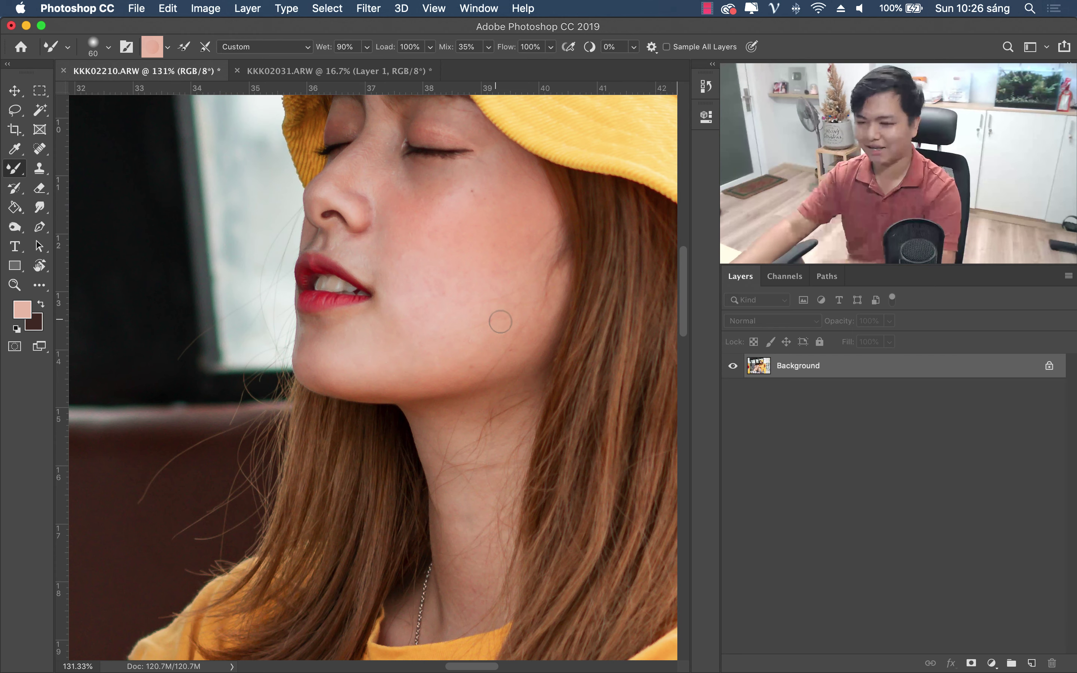
mouse_move(540, 321)
mouse_down()
mouse_move(350, 337)
mouse_move(233, 378)
mouse_up()
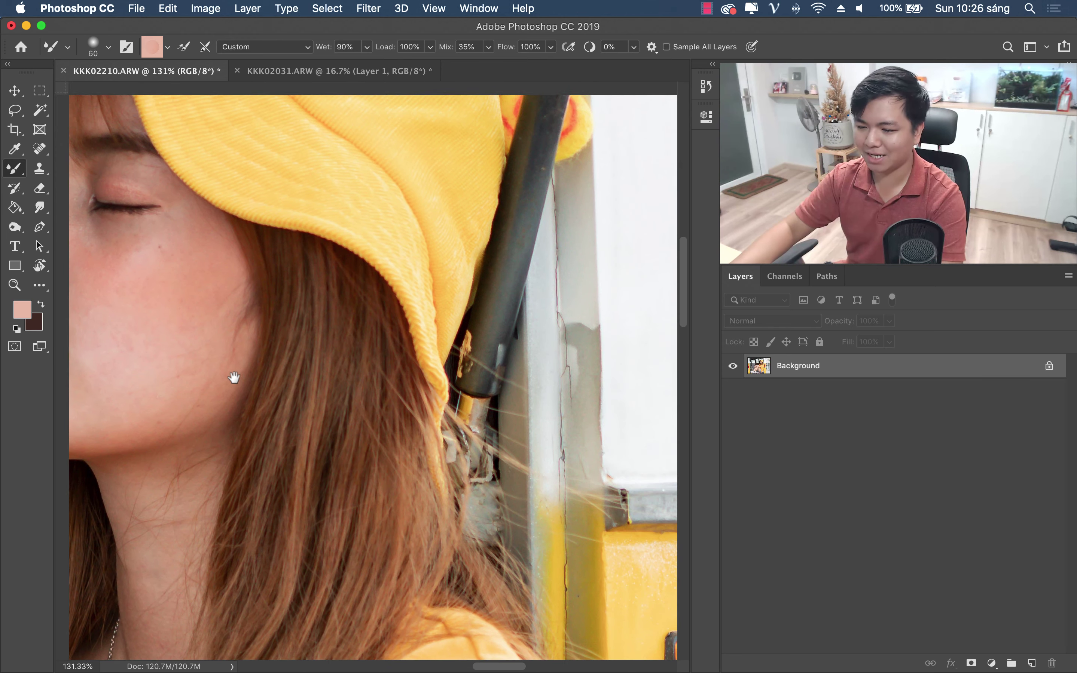
drag(195, 281, 518, 451)
mouse_move(116, 287)
mouse_down()
mouse_move(307, 380)
mouse_move(493, 293)
mouse_up()
key(super+r)
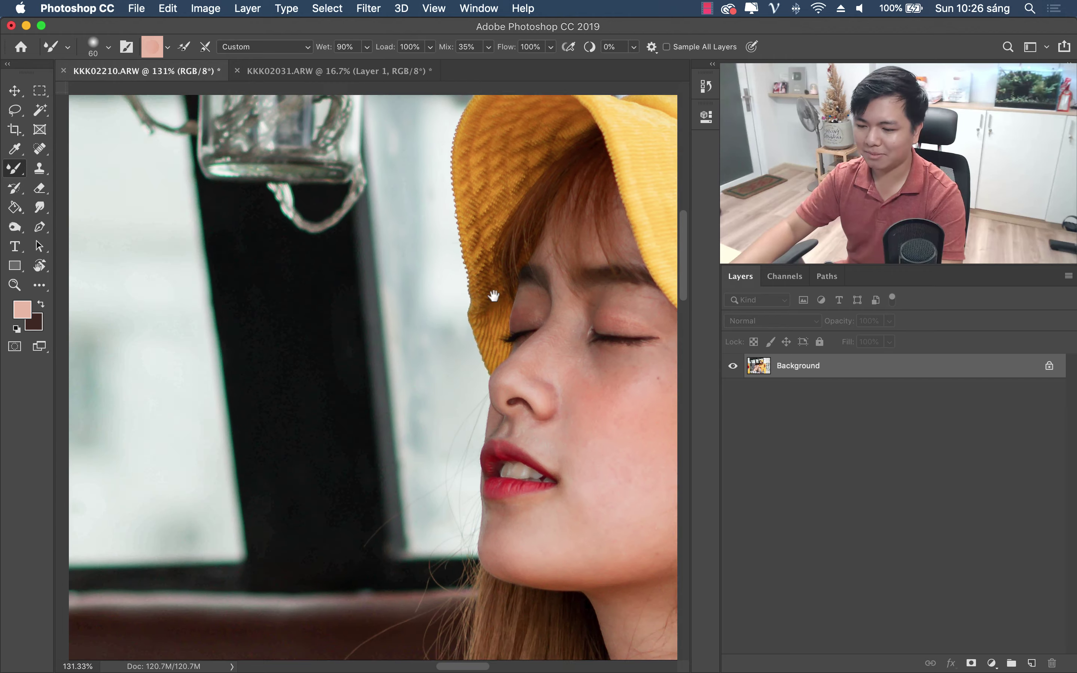
drag(311, 338, 214, 267)
mouse_move(649, 358)
mouse_down()
mouse_move(408, 357)
mouse_move(440, 429)
mouse_up()
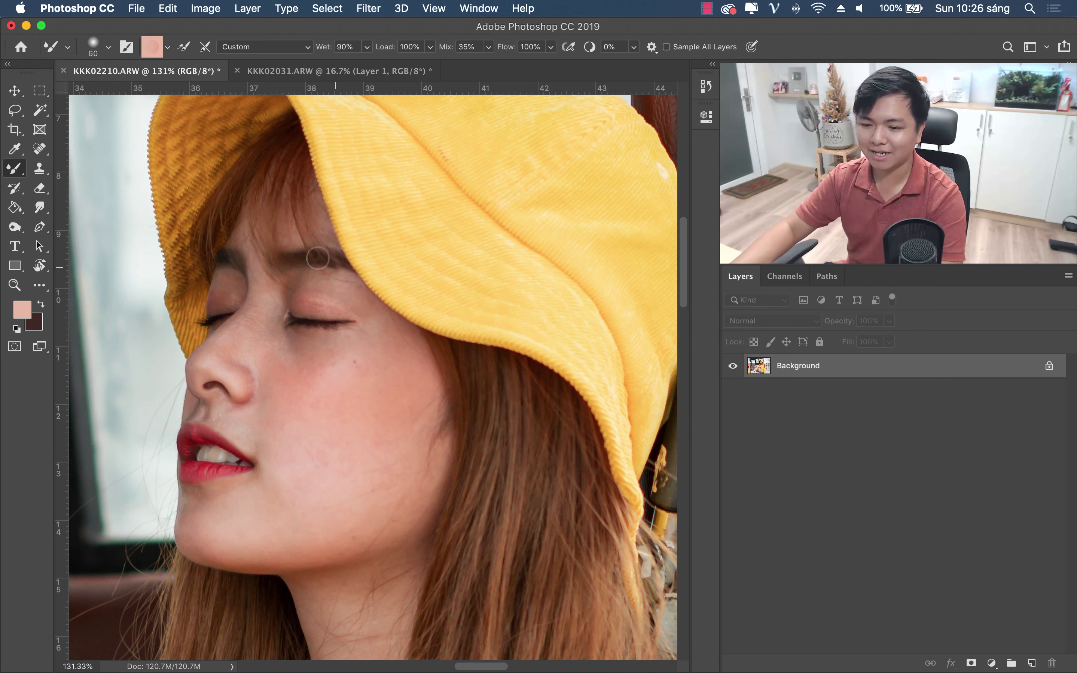
key(z)
key(super+0)
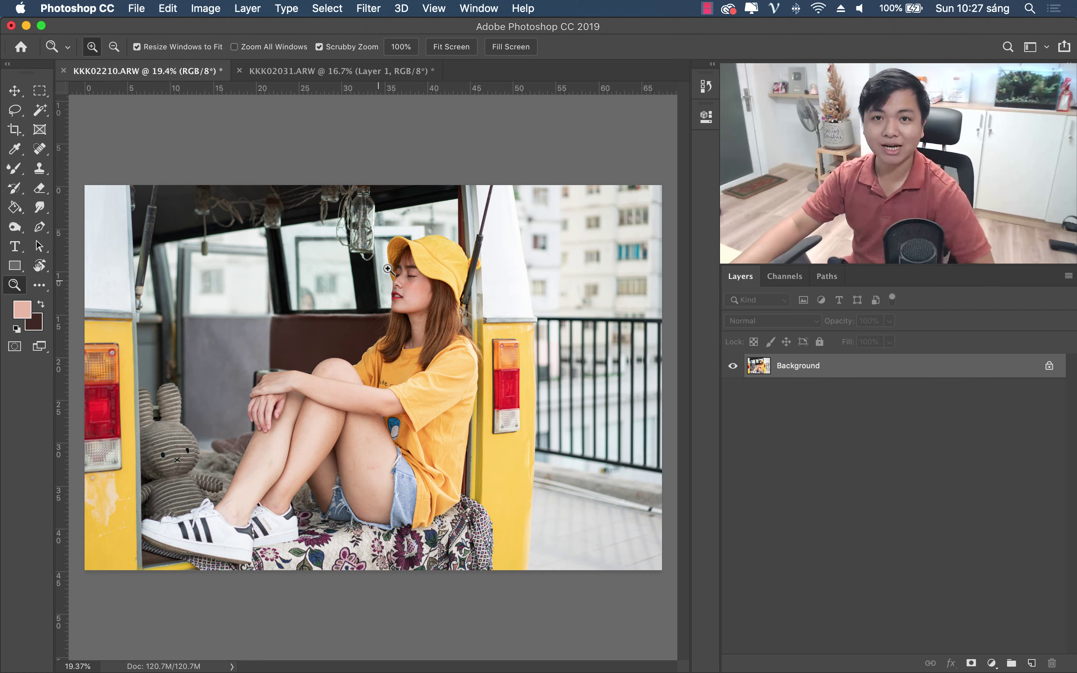
click(137, 14)
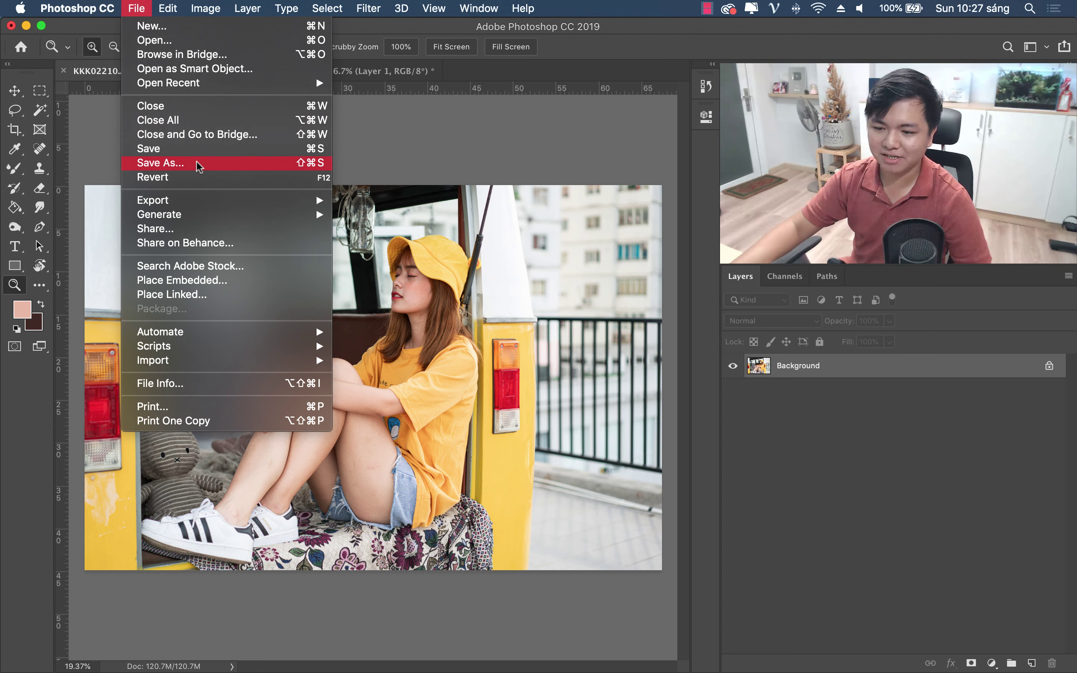
click(181, 168)
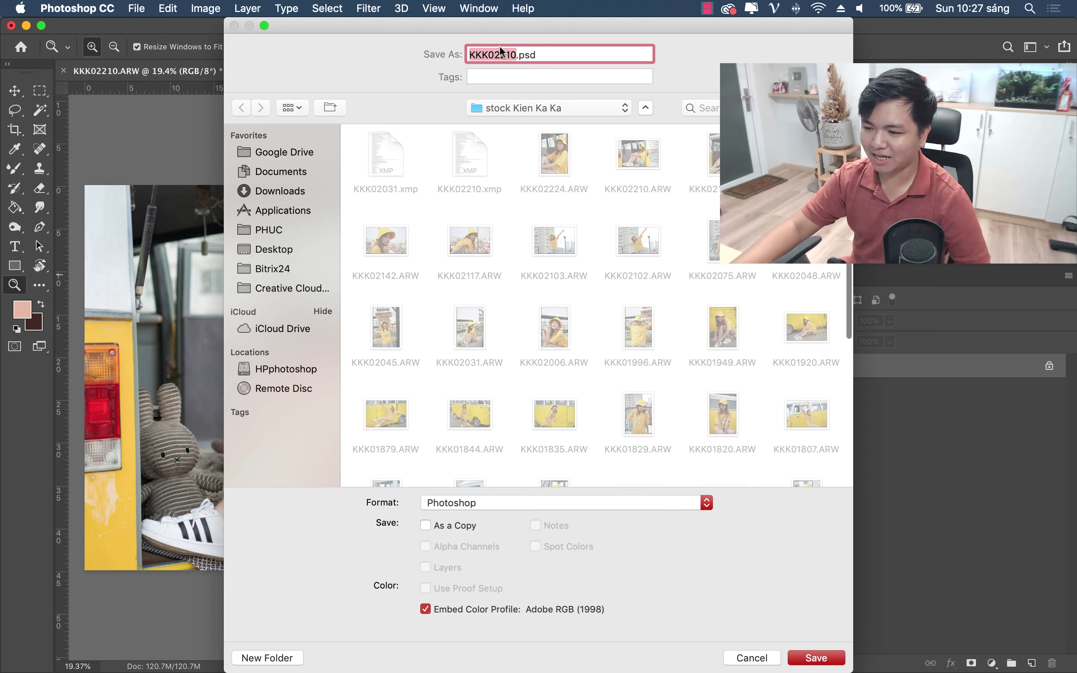
drag(491, 26, 348, 26)
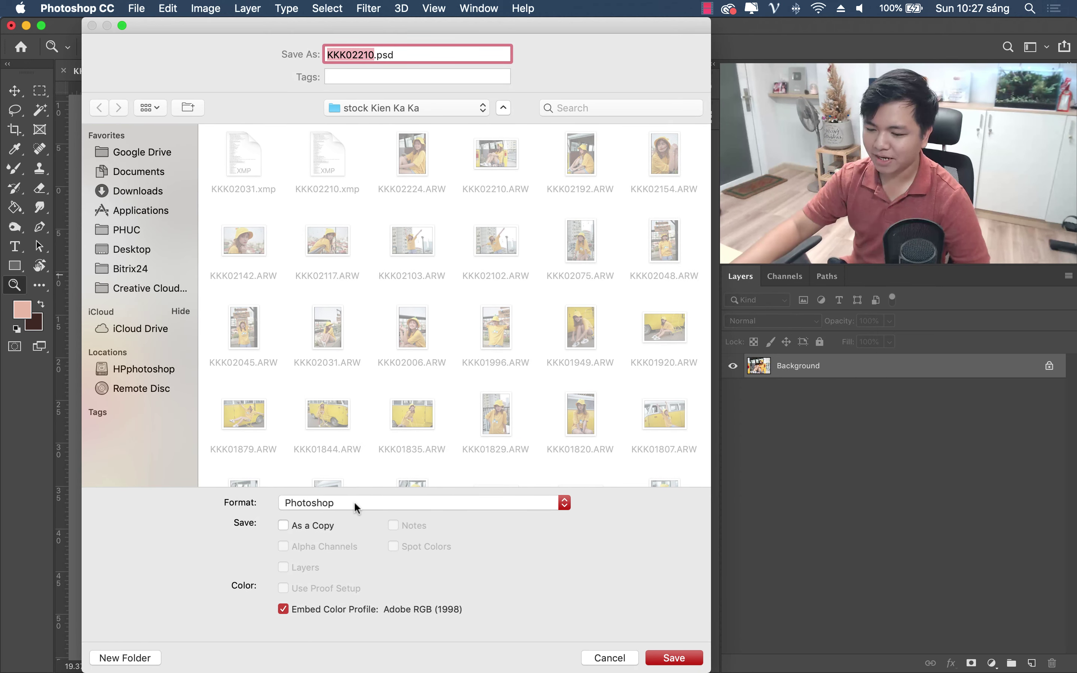
click(329, 503)
click(321, 503)
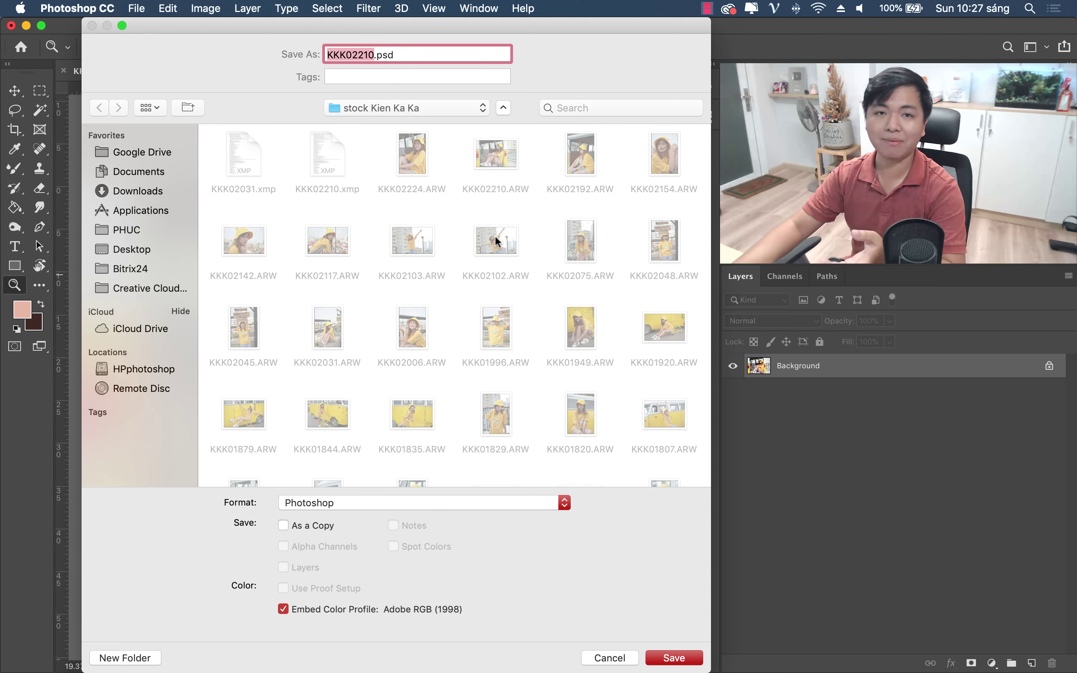
click(330, 500)
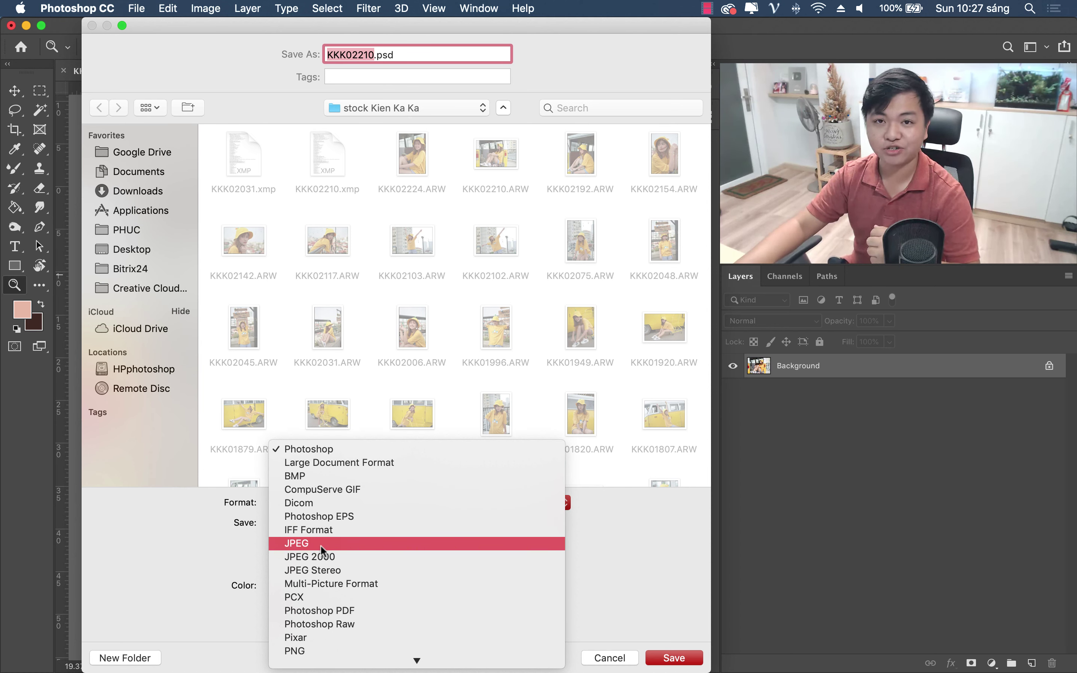
click(323, 545)
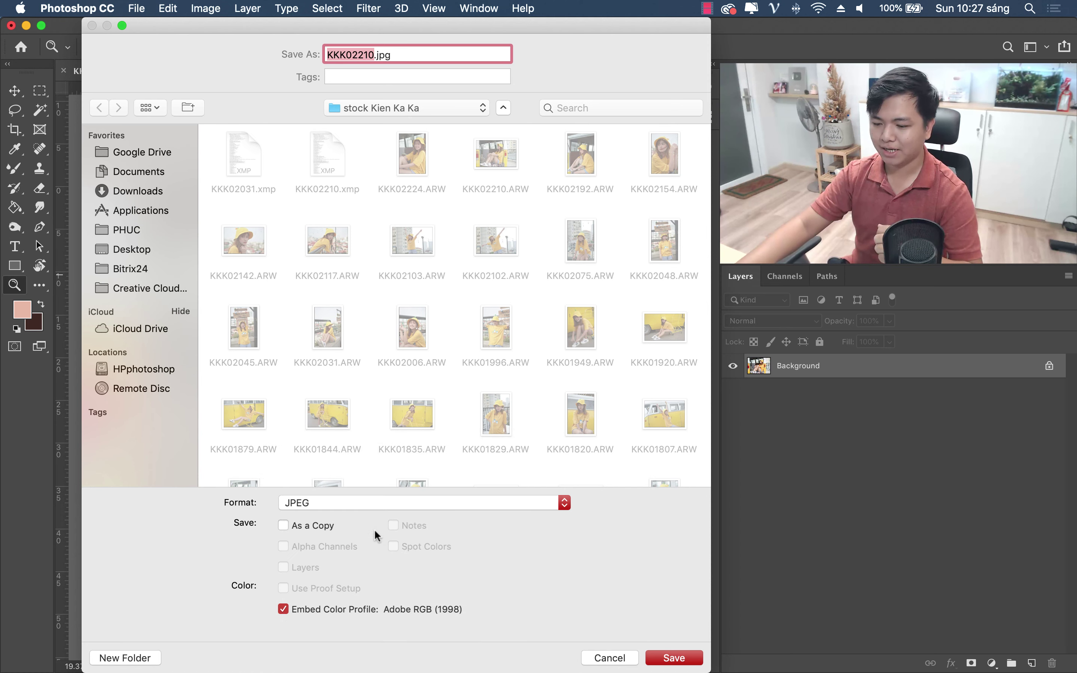
click(357, 504)
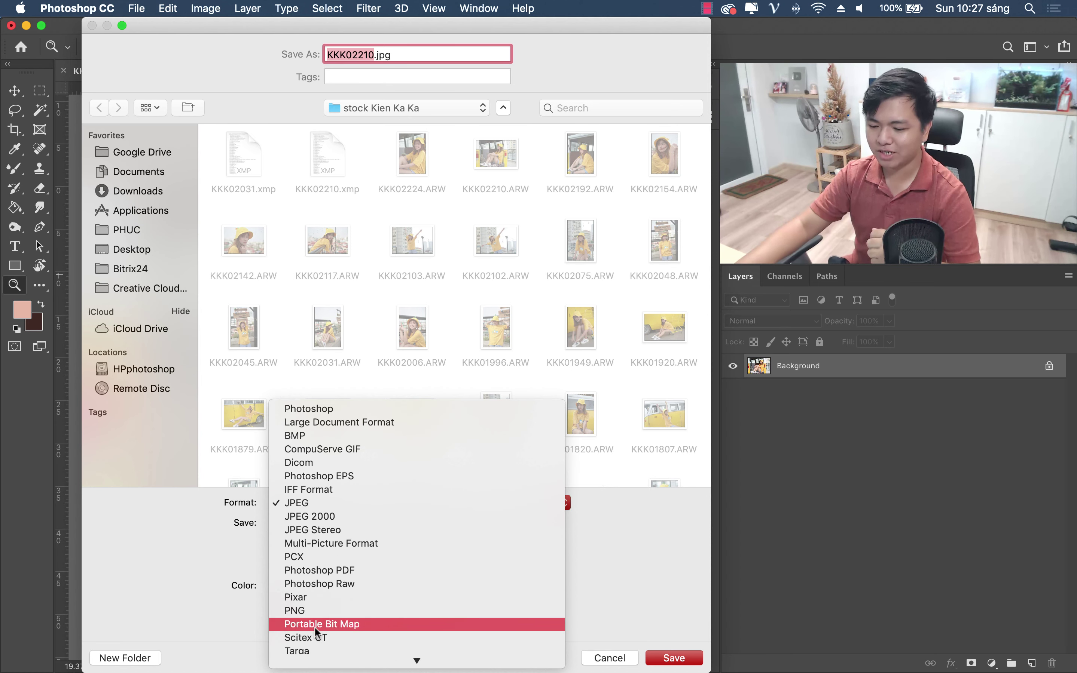
click(213, 615)
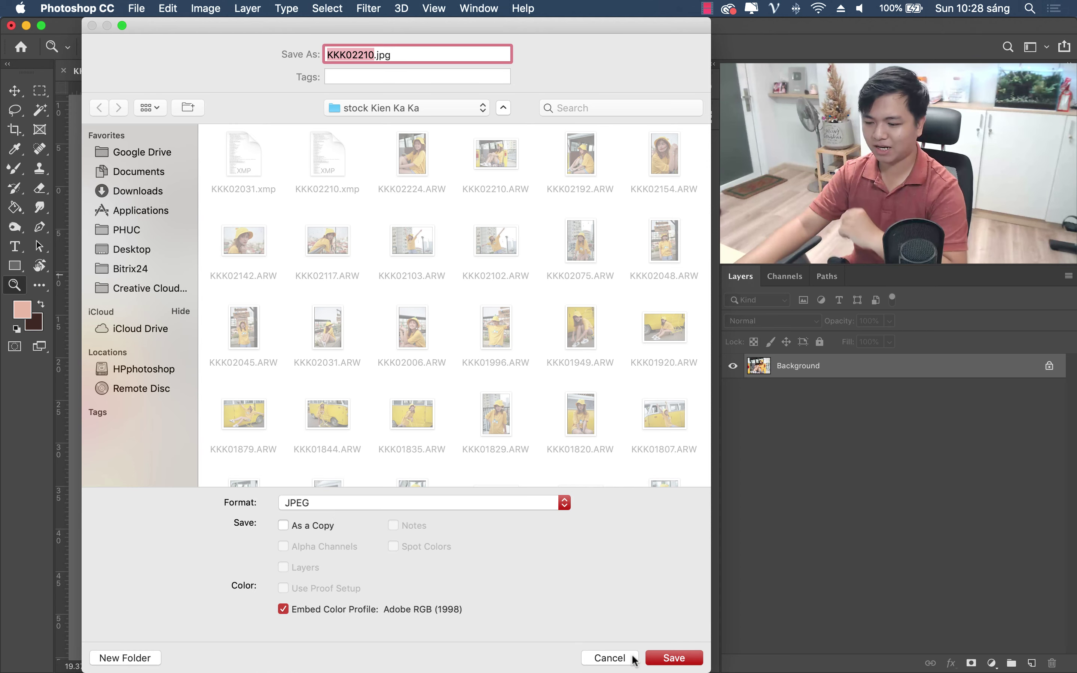
click(667, 657)
drag(322, 360, 339, 356)
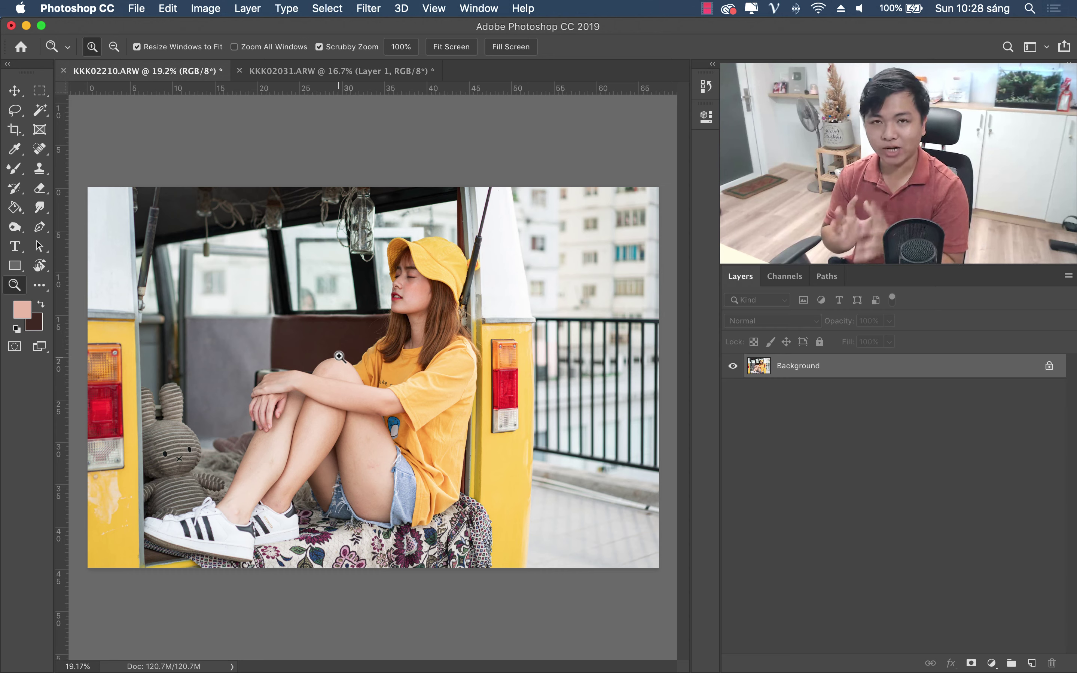
click(247, 664)
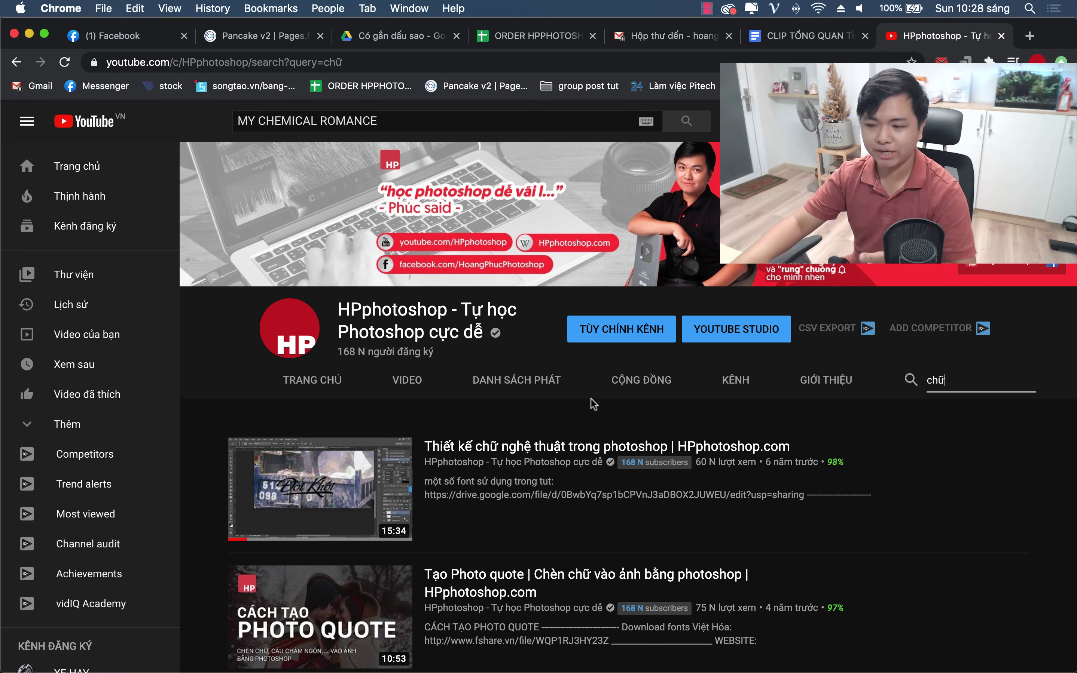
scroll(594, 404, down, 3)
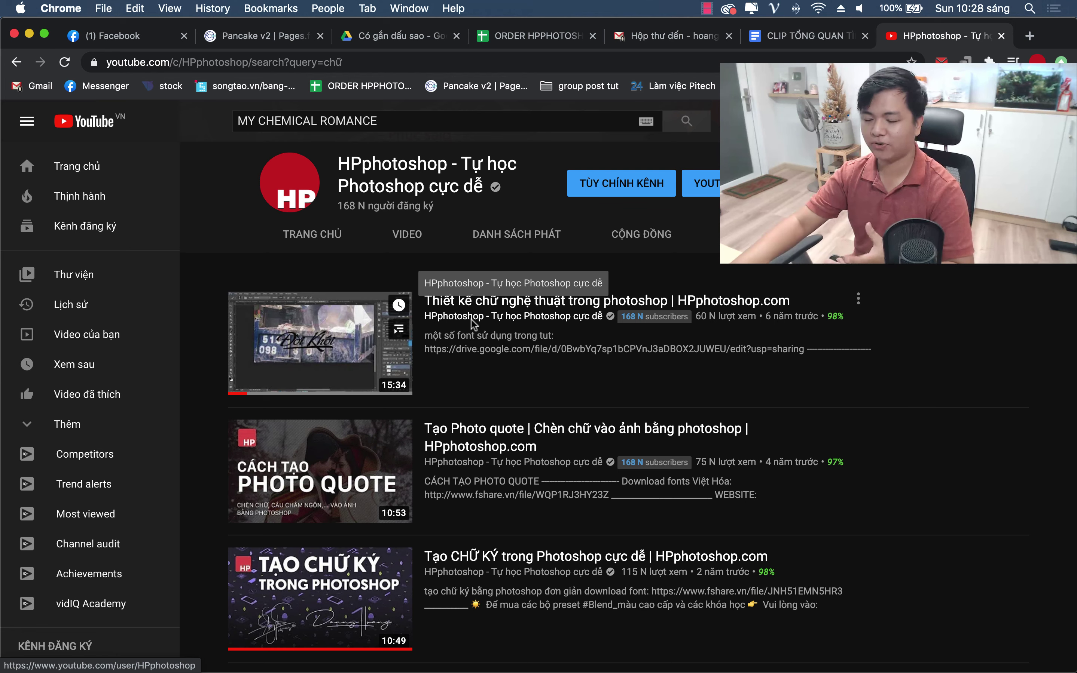
click(771, 652)
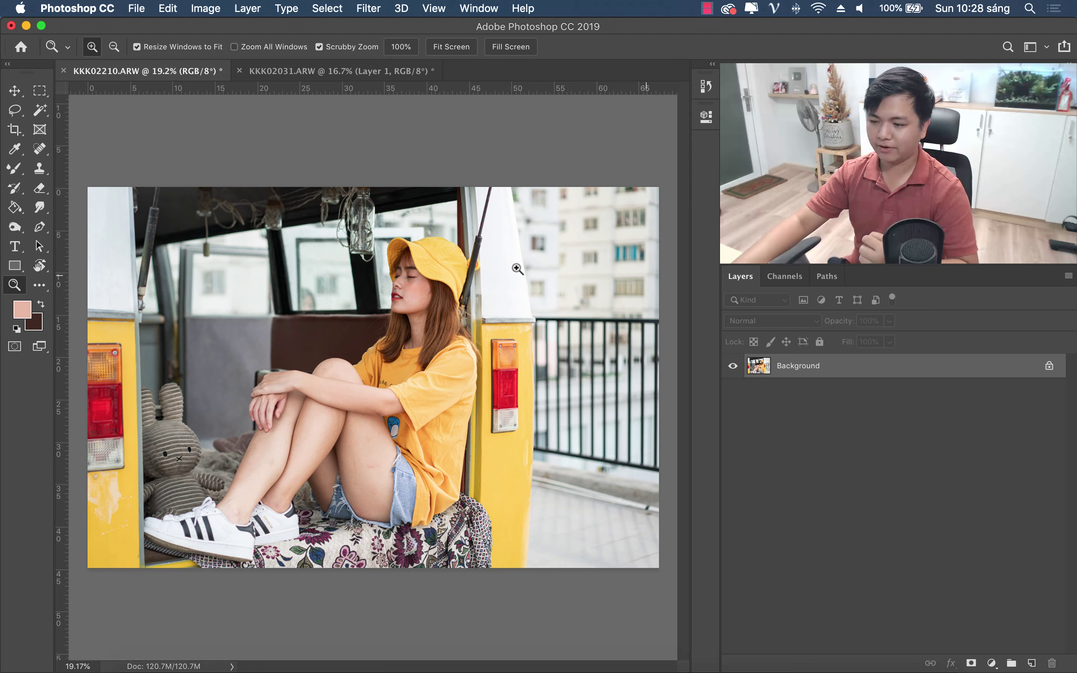